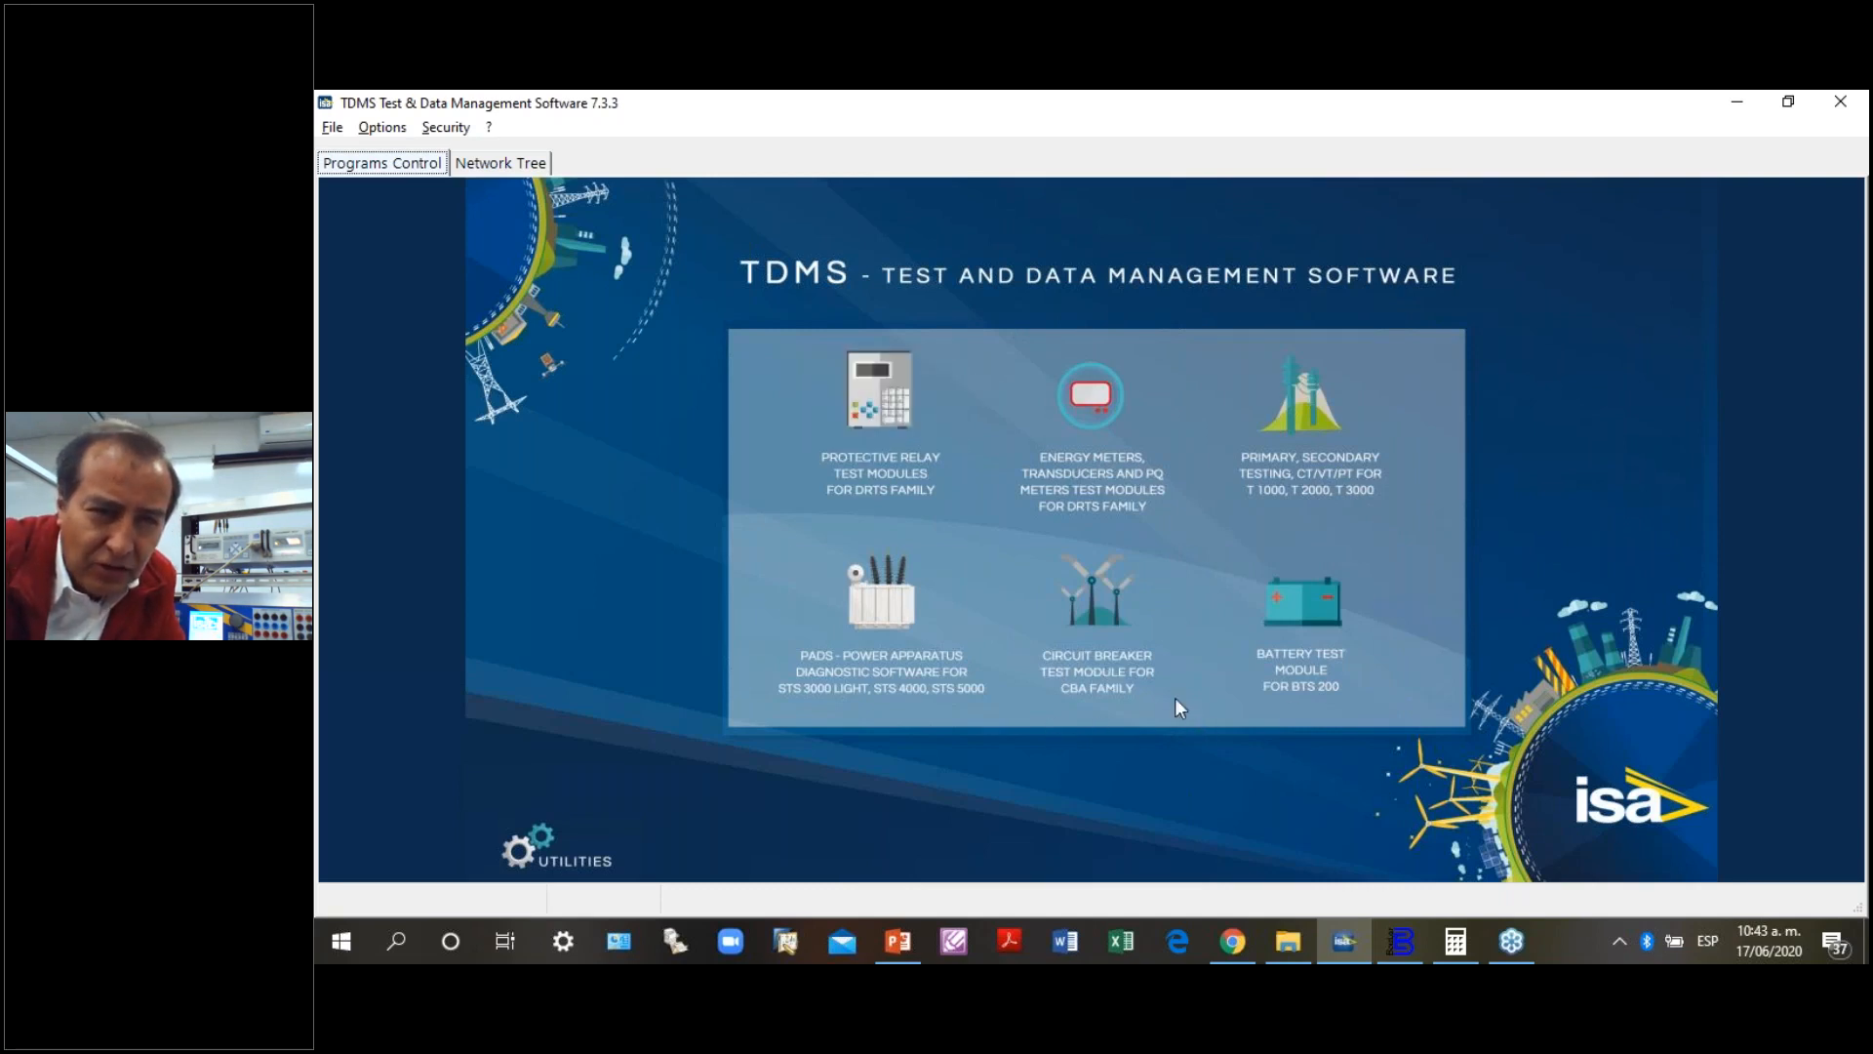
- Review the available protective relay test modules for the DRTS family, including distance, overcurrent, power swing and differential
click(883, 408)
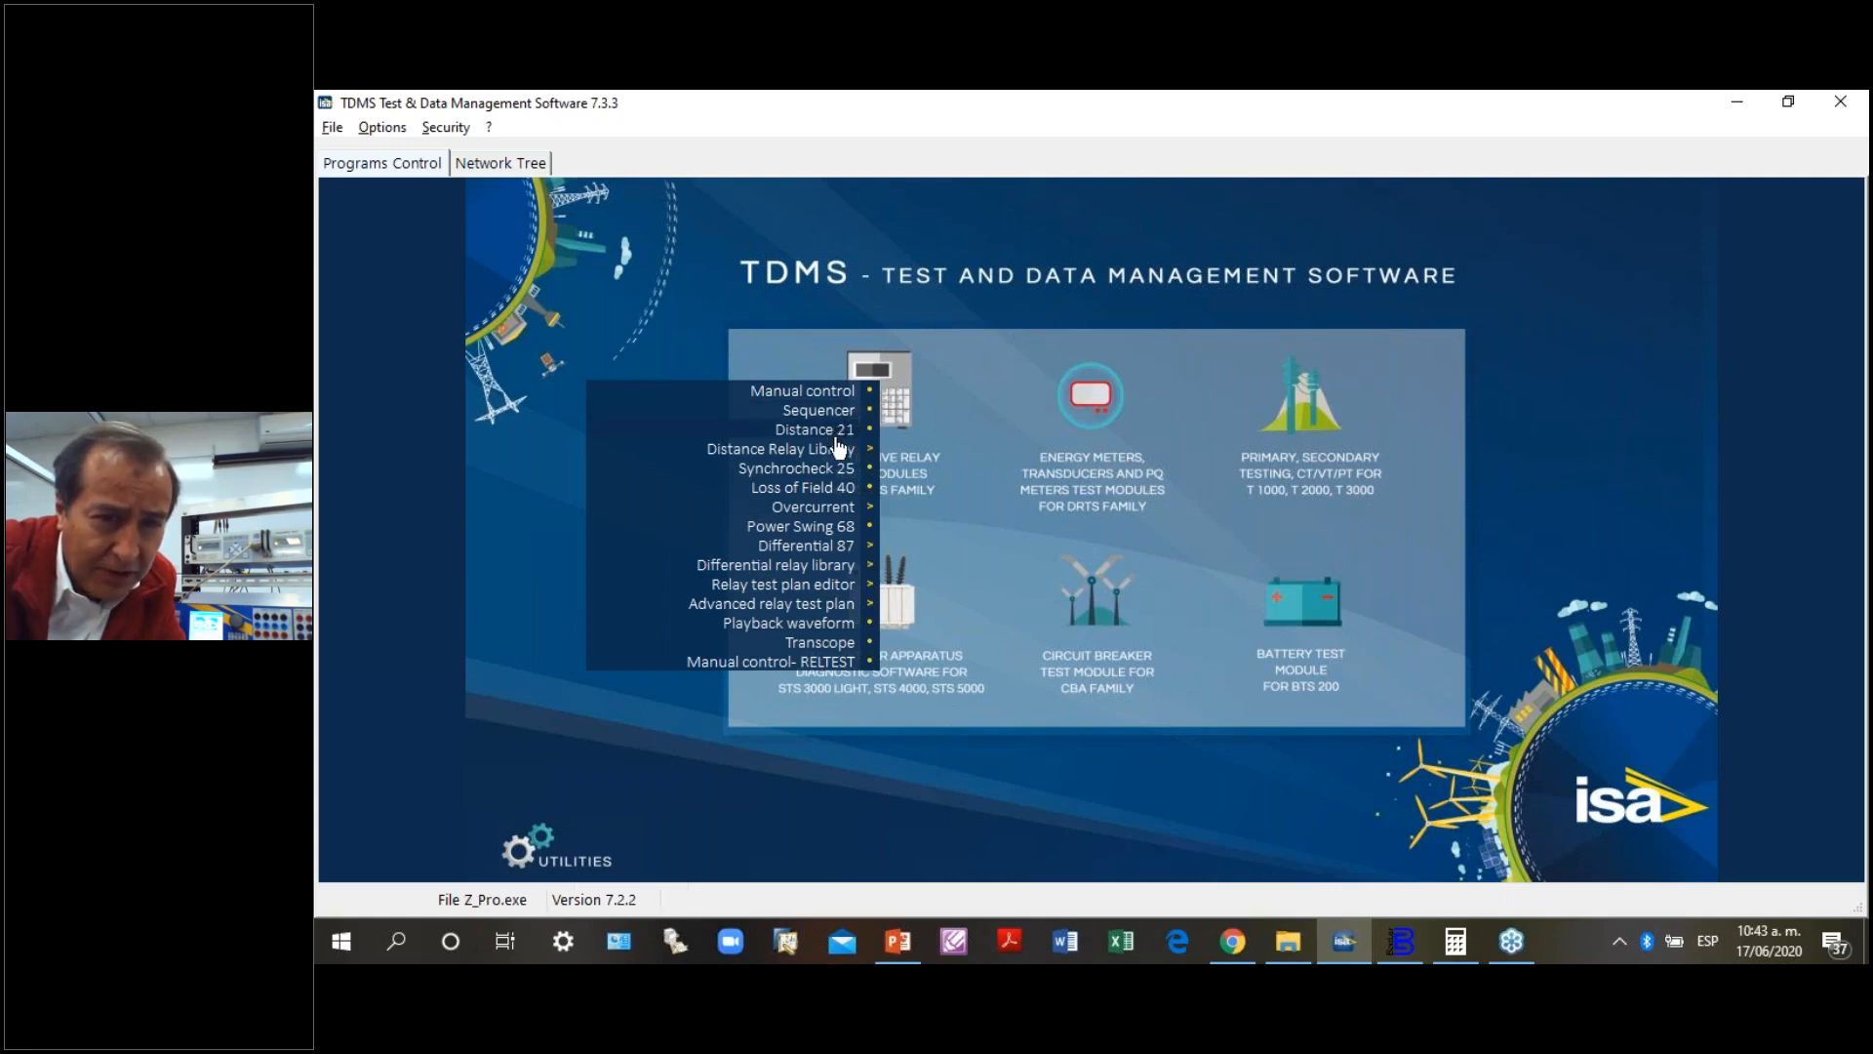
mouse_move(835, 446)
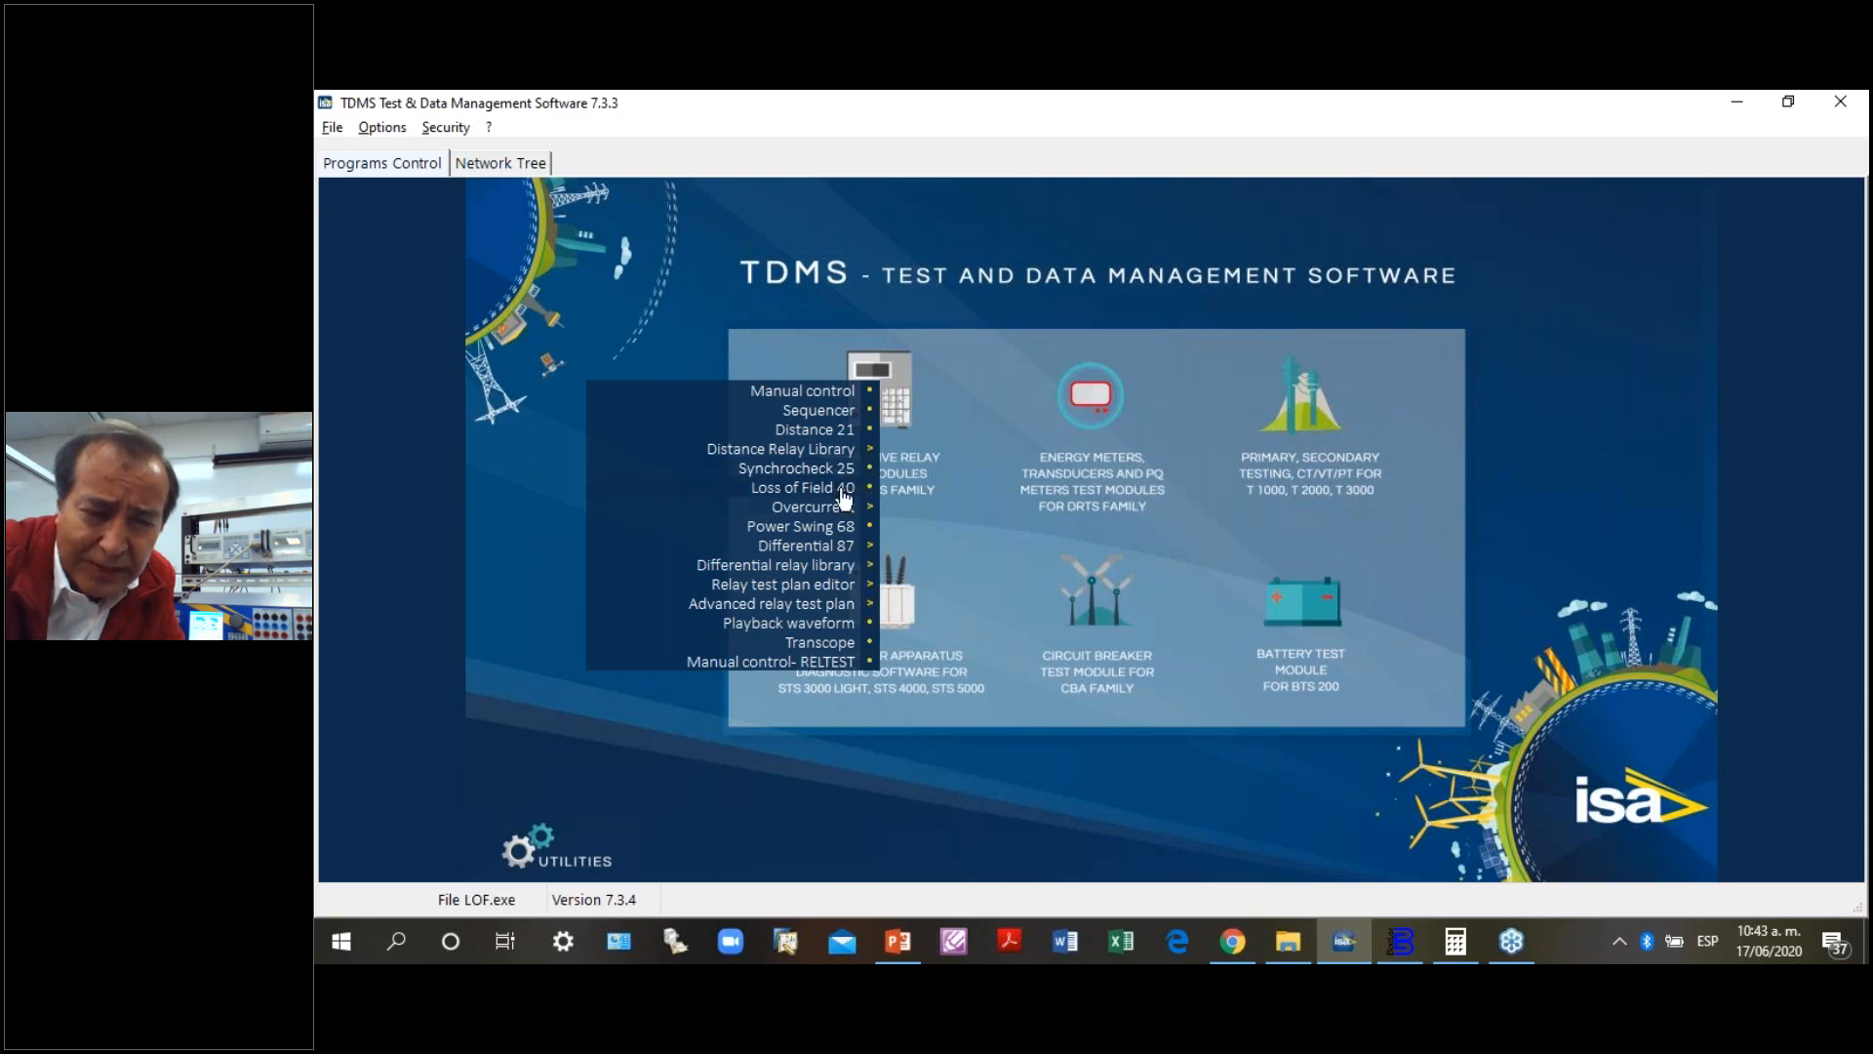
mouse_move(840, 505)
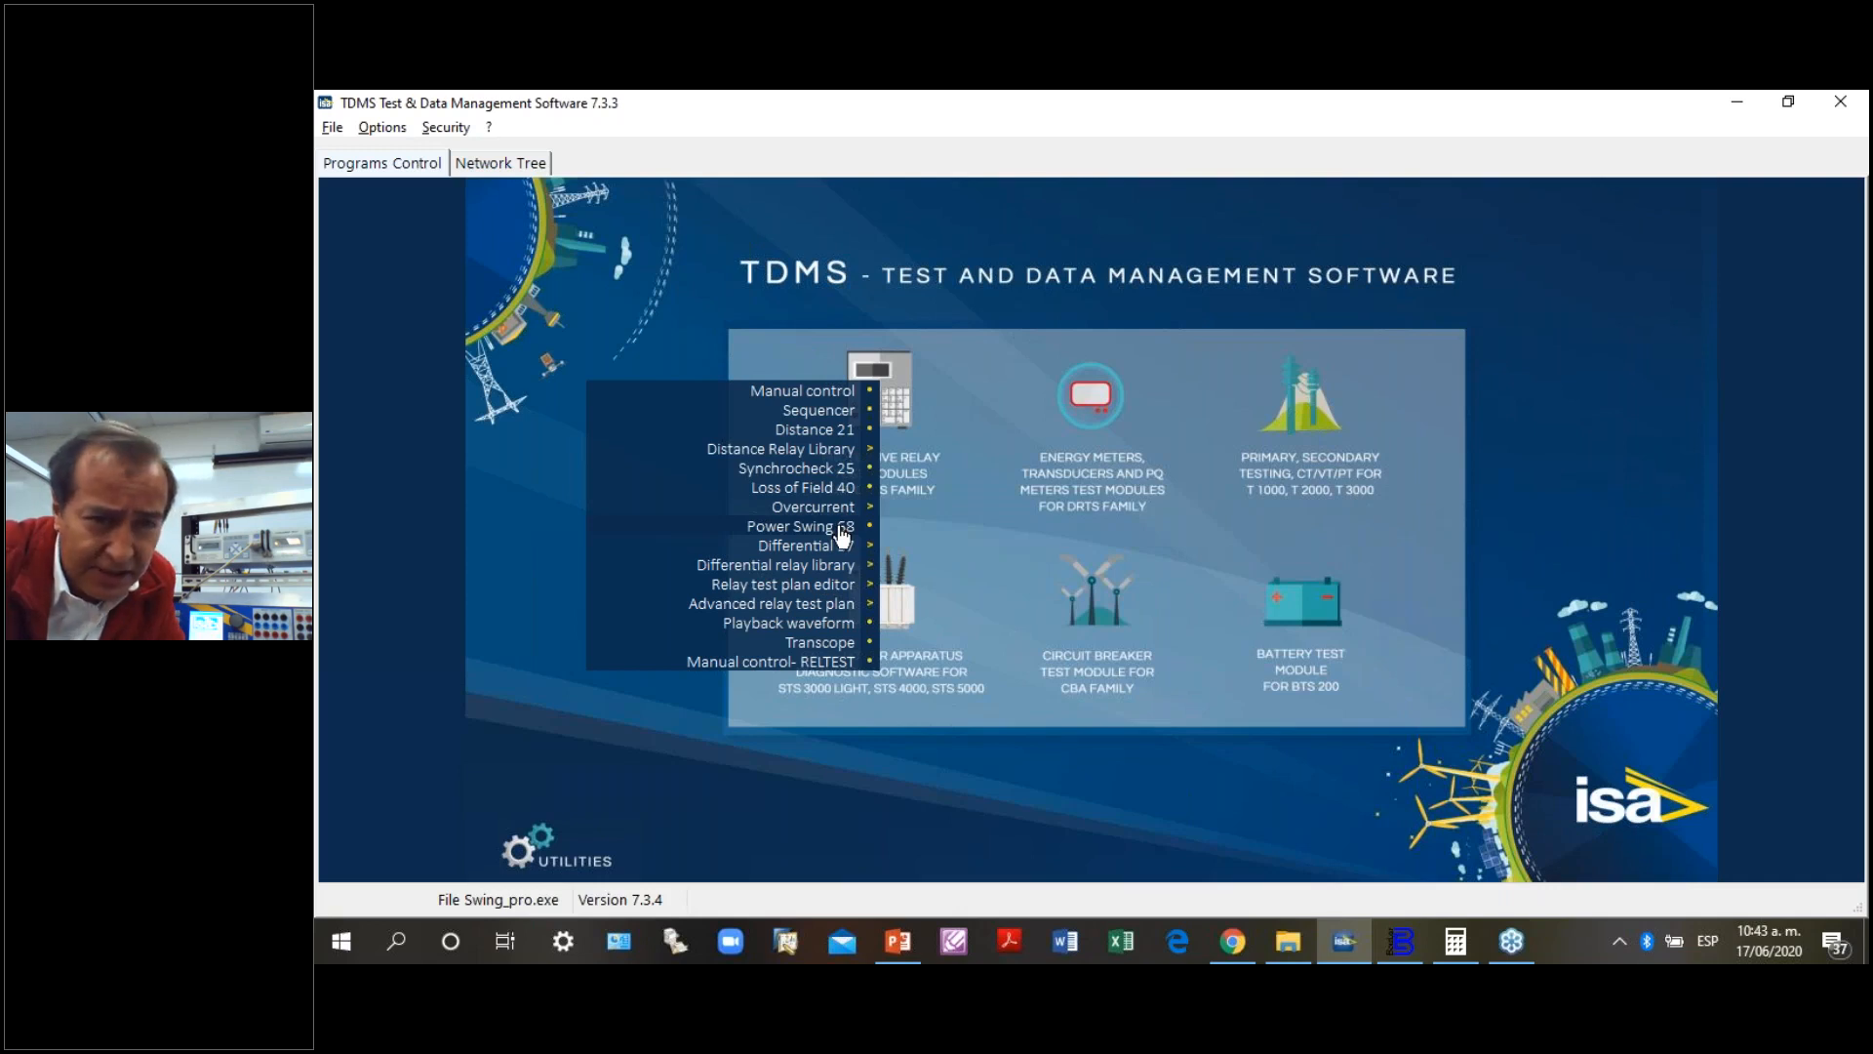
mouse_move(845, 555)
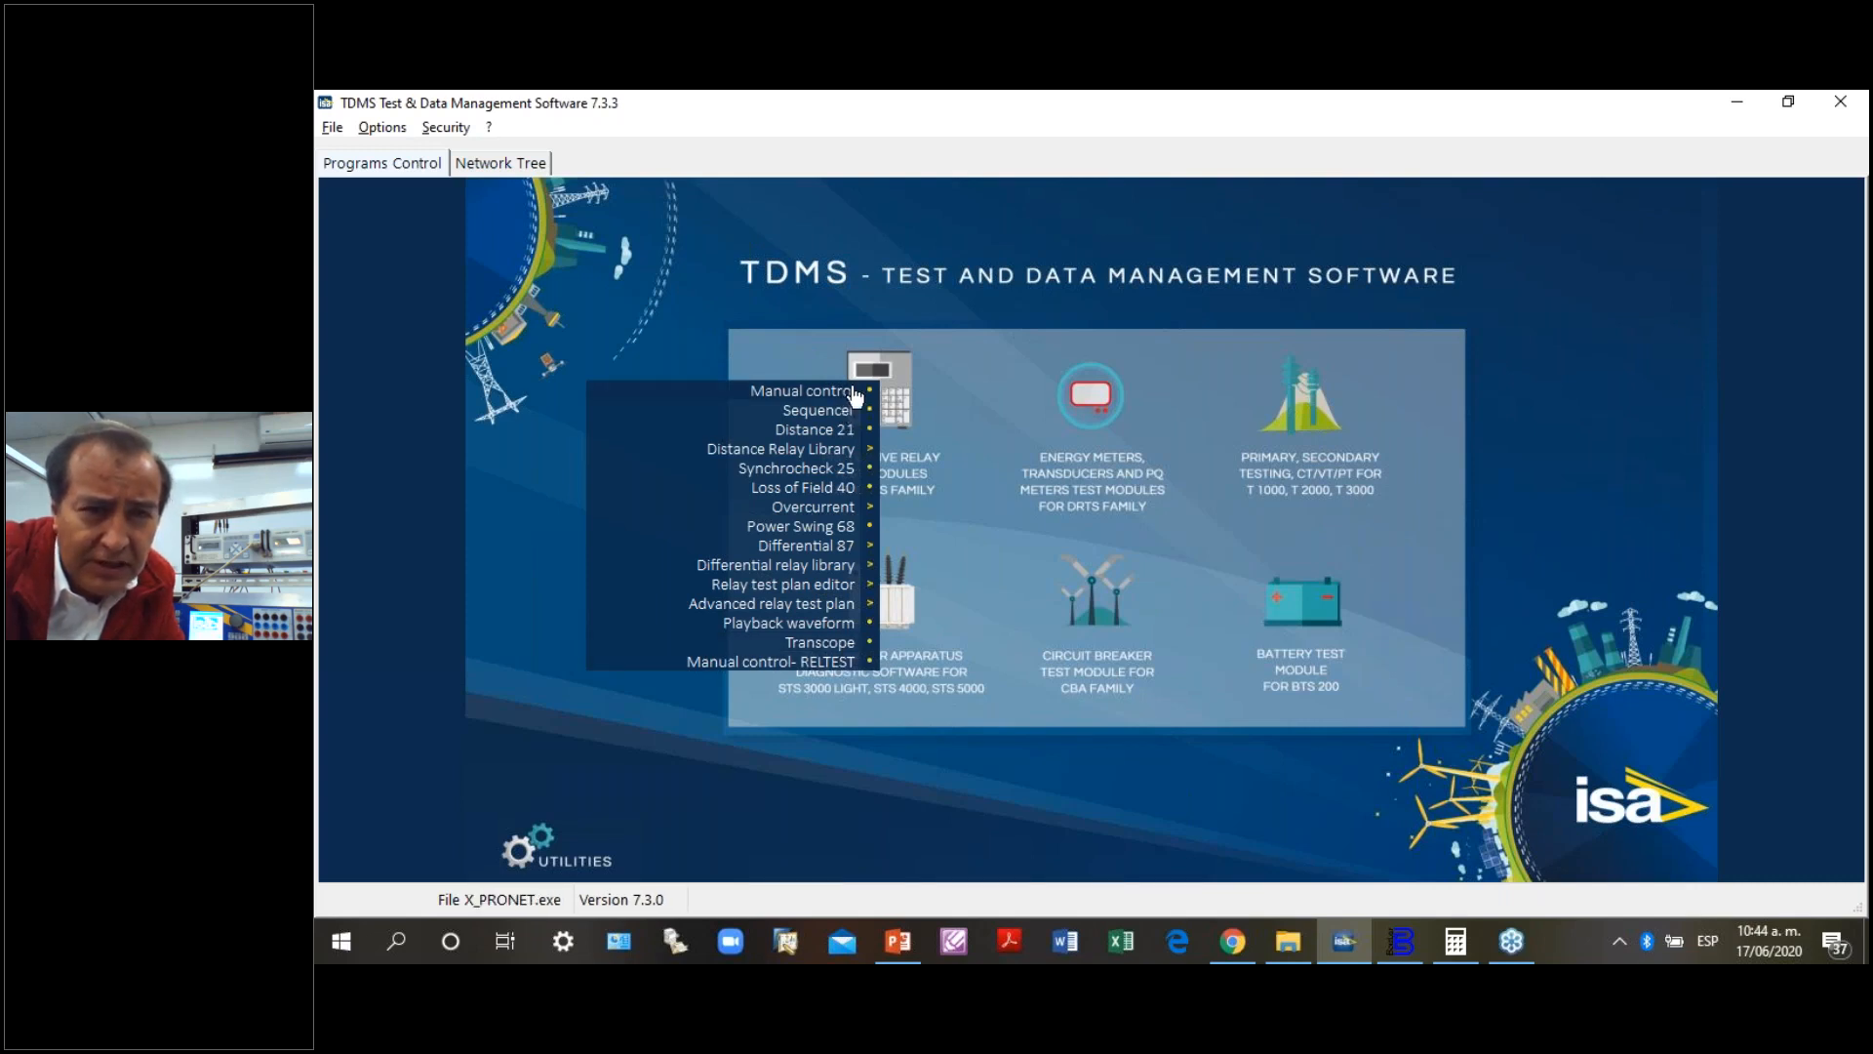
click(899, 383)
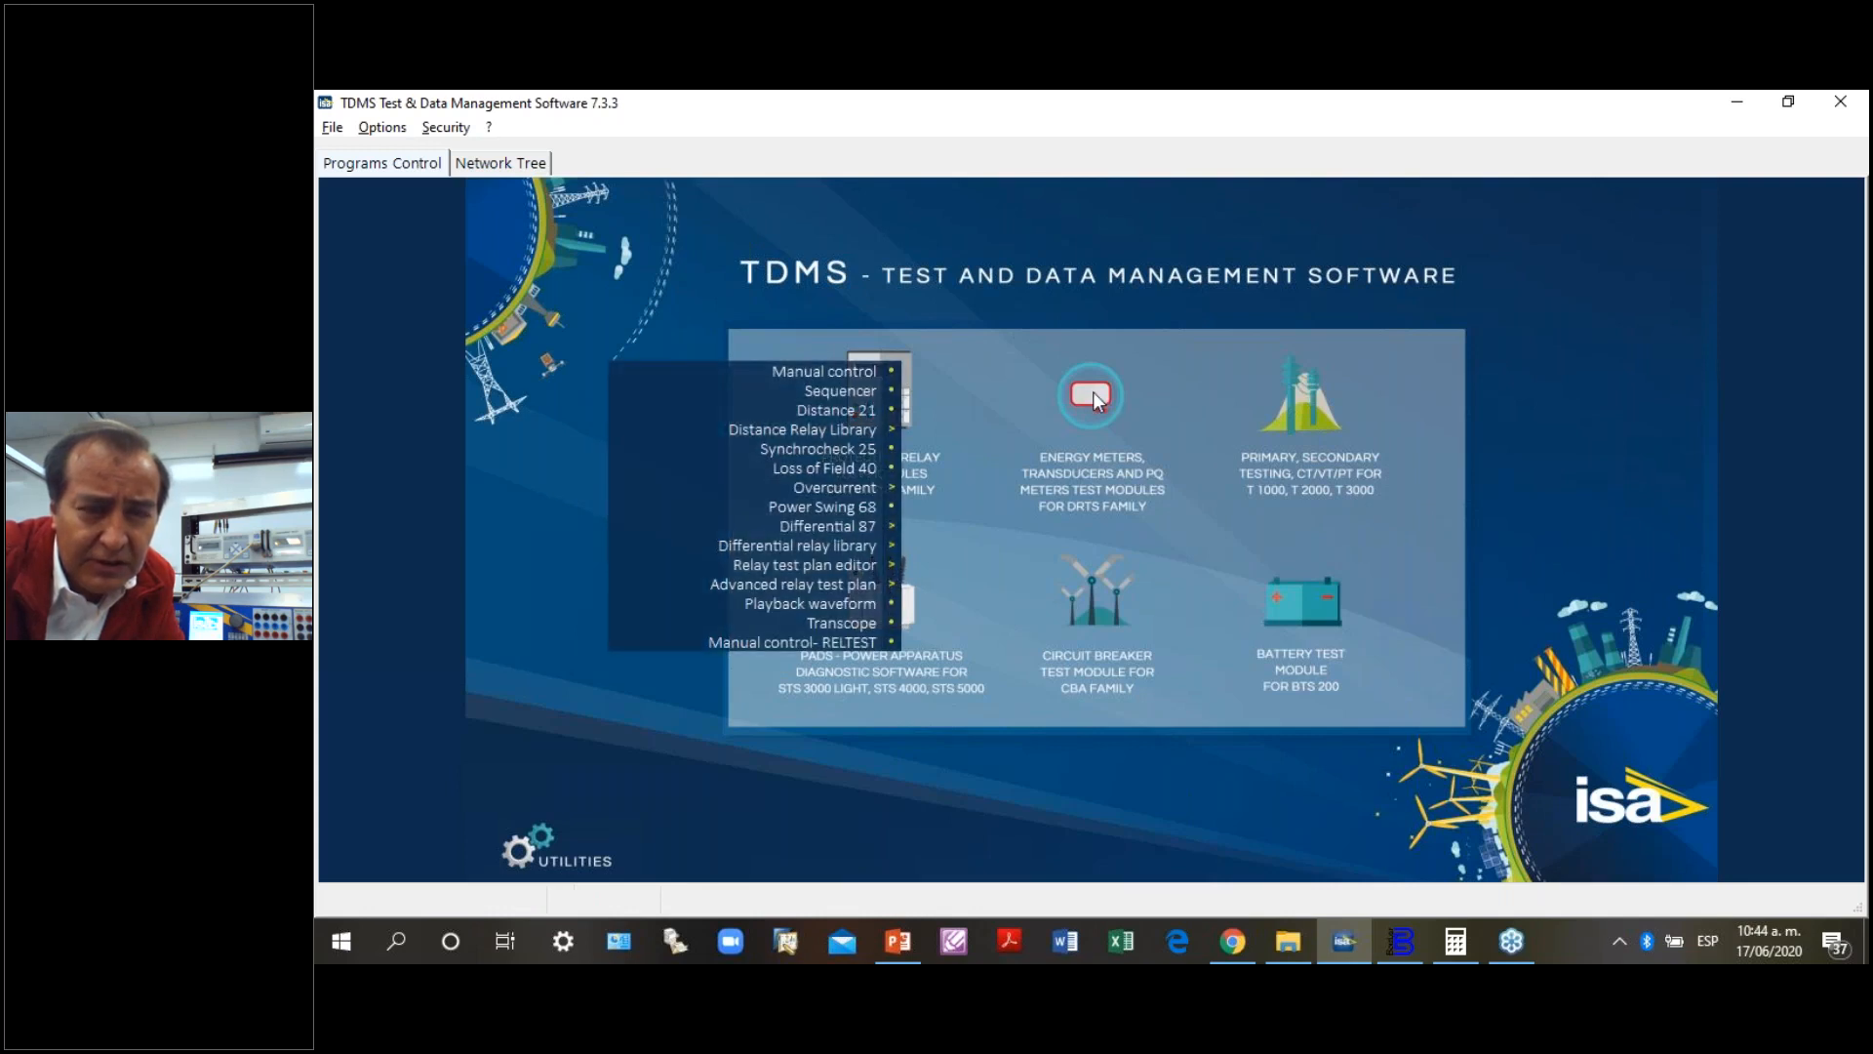
- Open the Energy Meter test module for a look, dismissing its connection settings and closing the program again
click(1093, 390)
click(1031, 398)
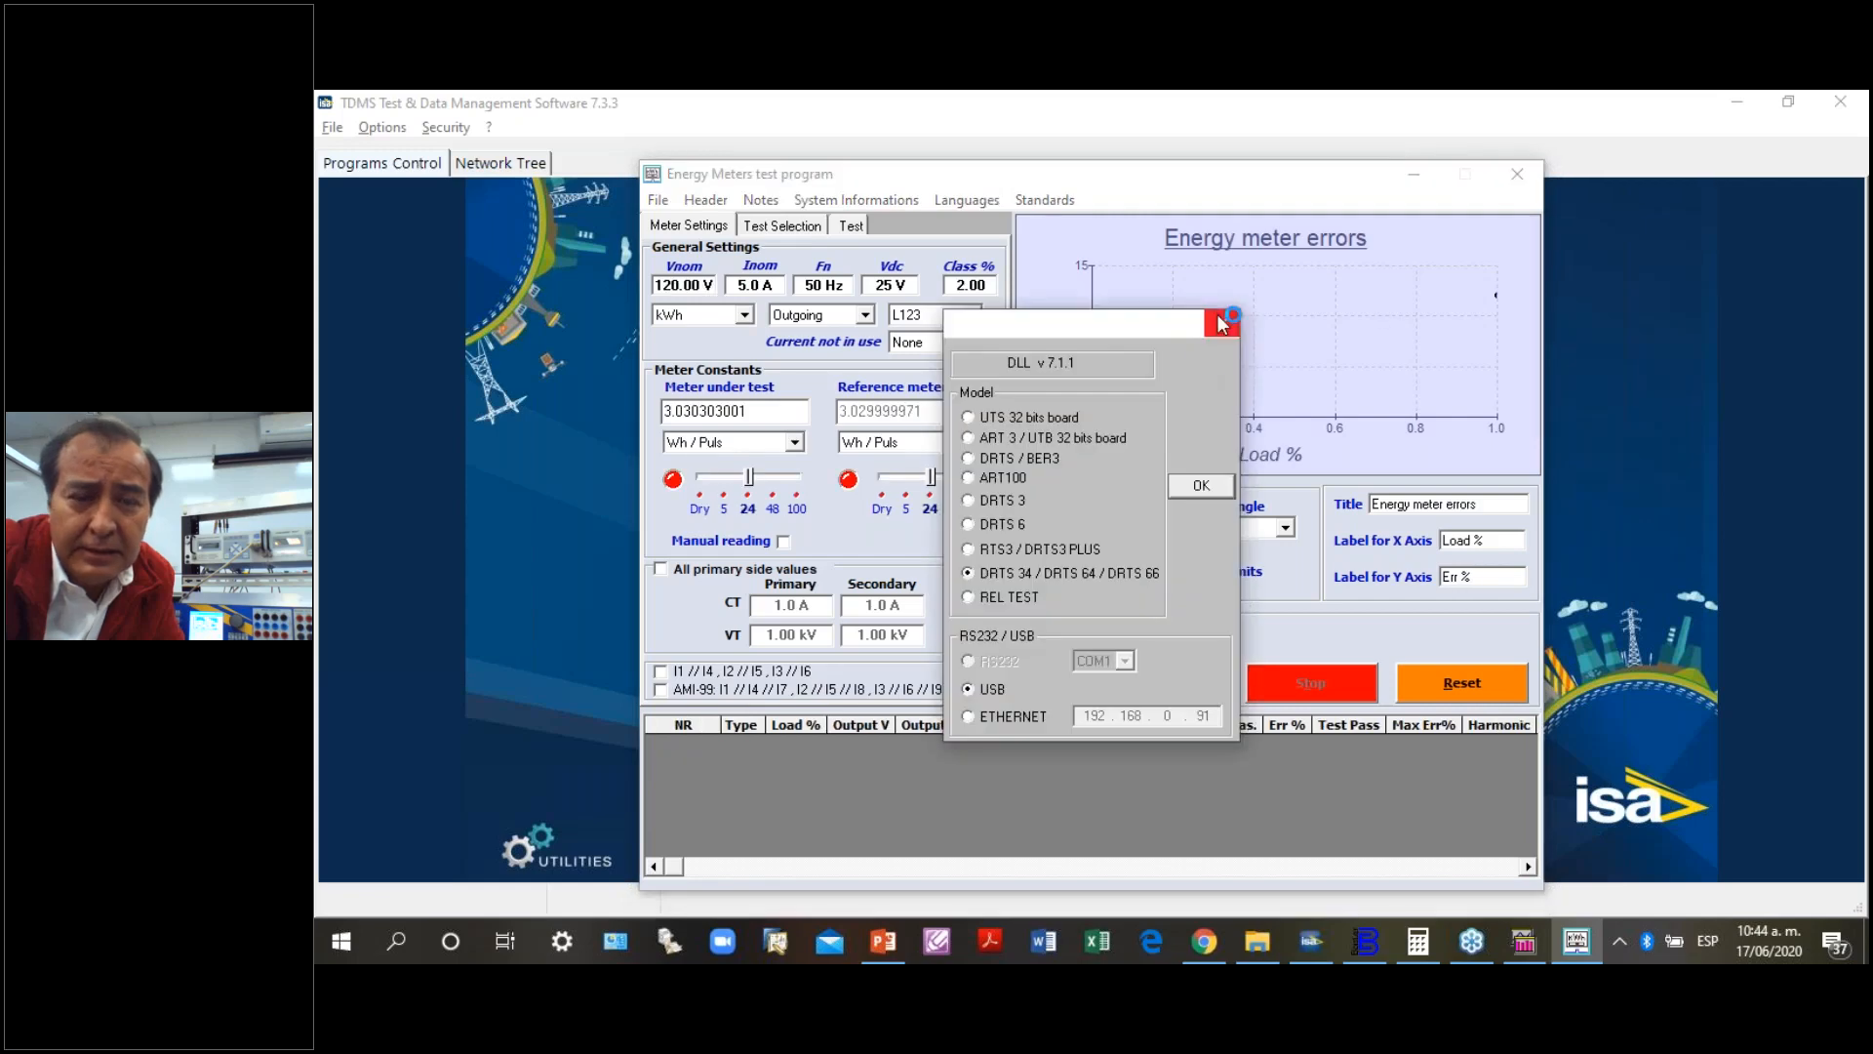
click(1221, 324)
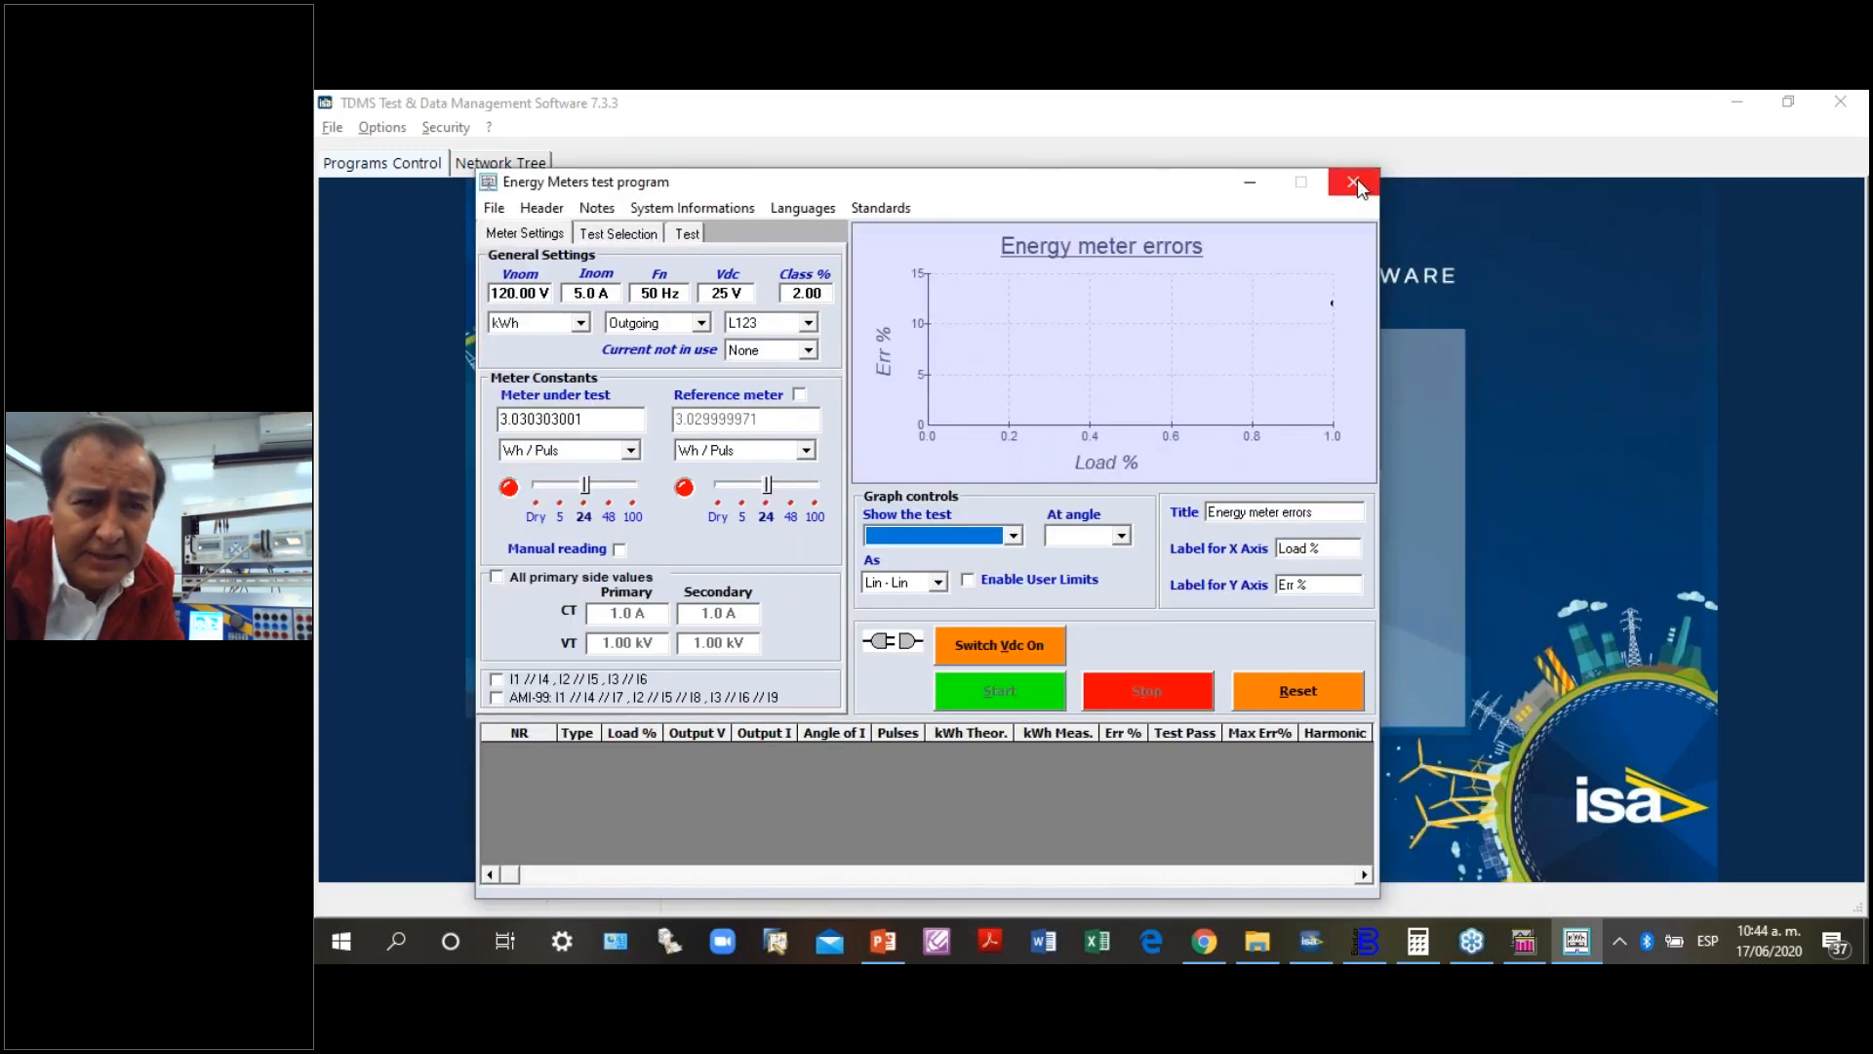
click(1354, 182)
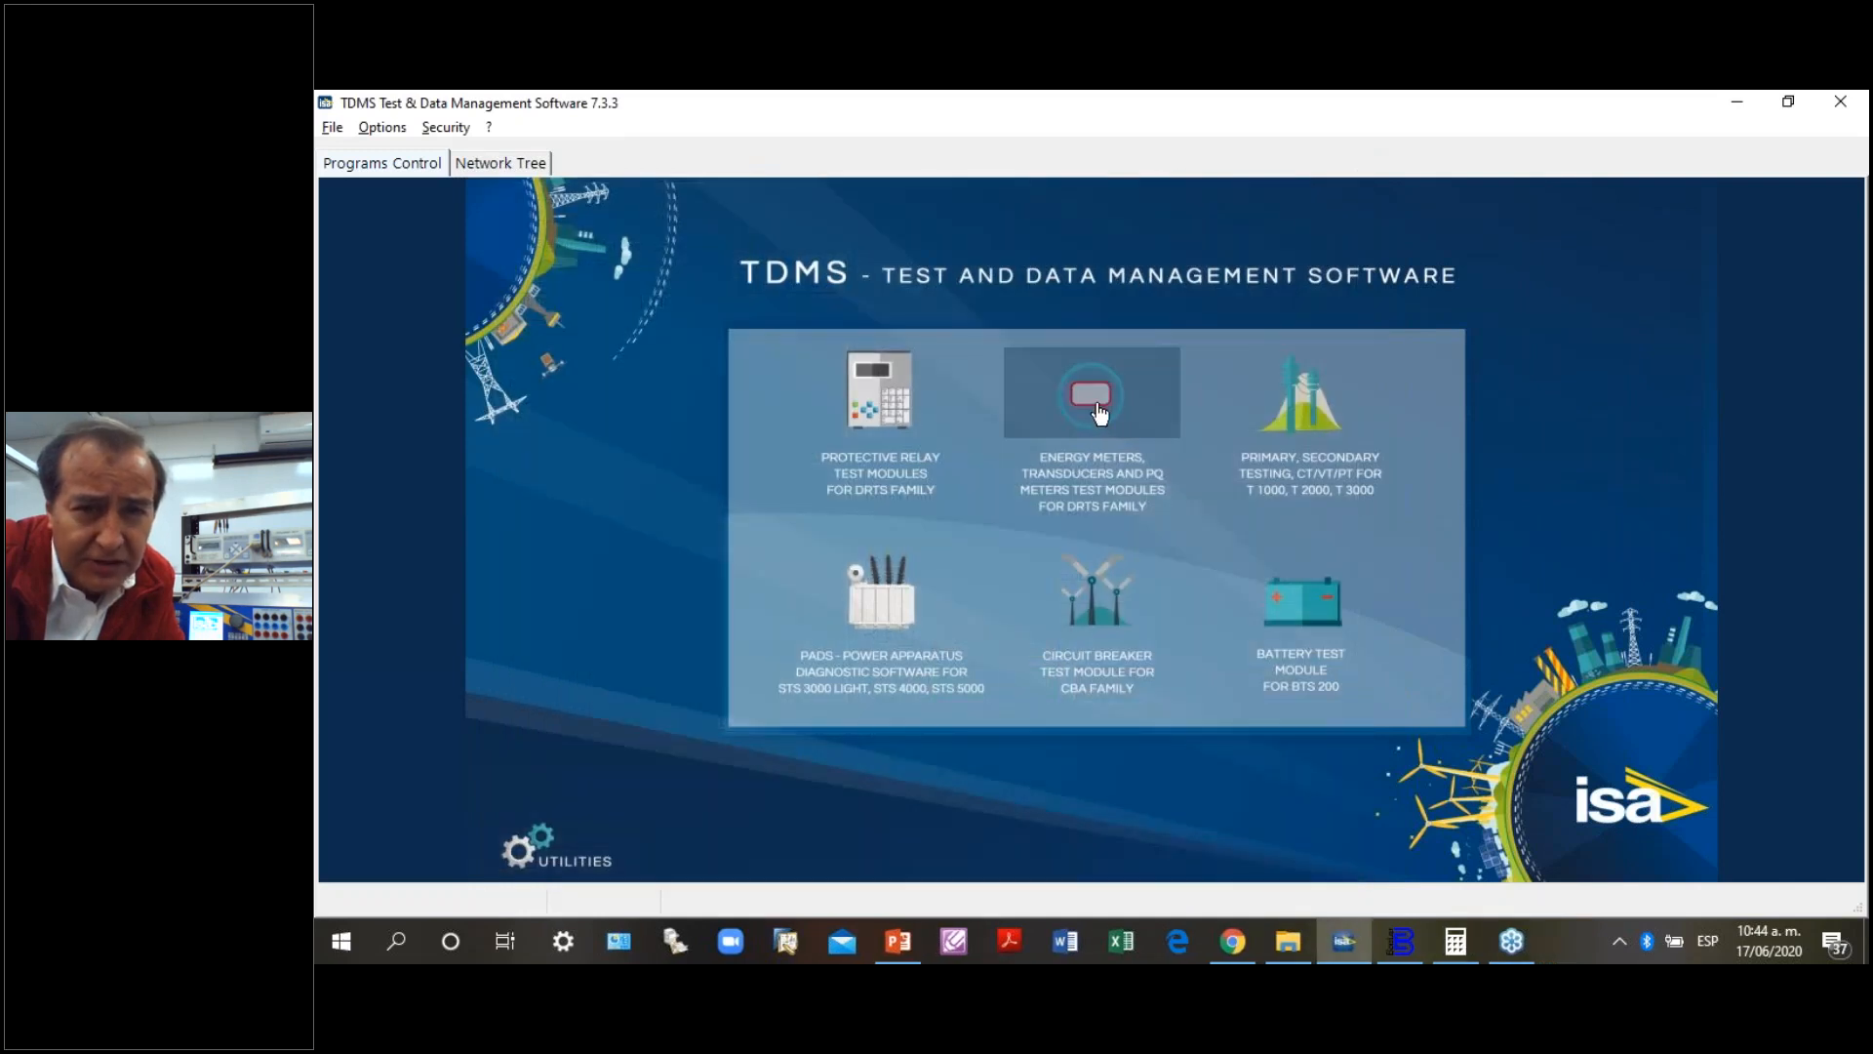
- Open the Power Quality Meter module and connect to the DRTS 34/64/66 over Ethernet at IP address 10.0.1.56
click(1095, 408)
click(1044, 408)
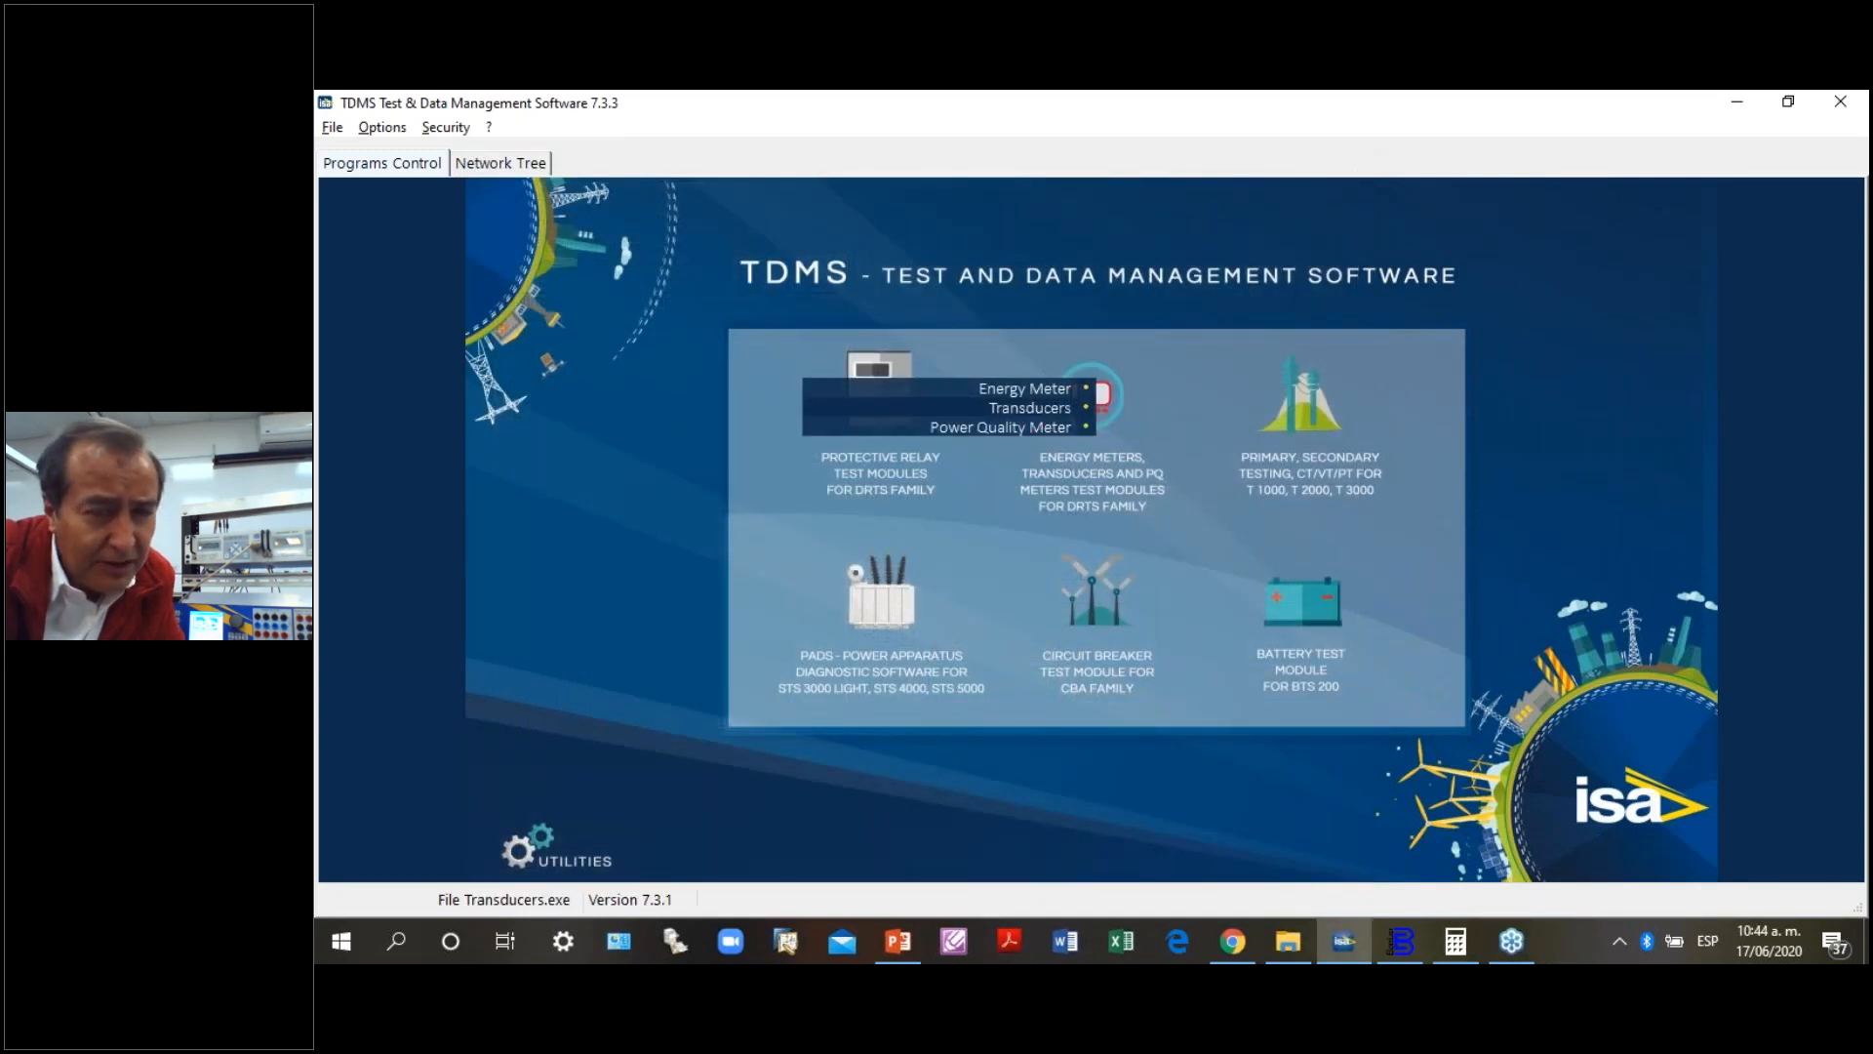
click(1030, 426)
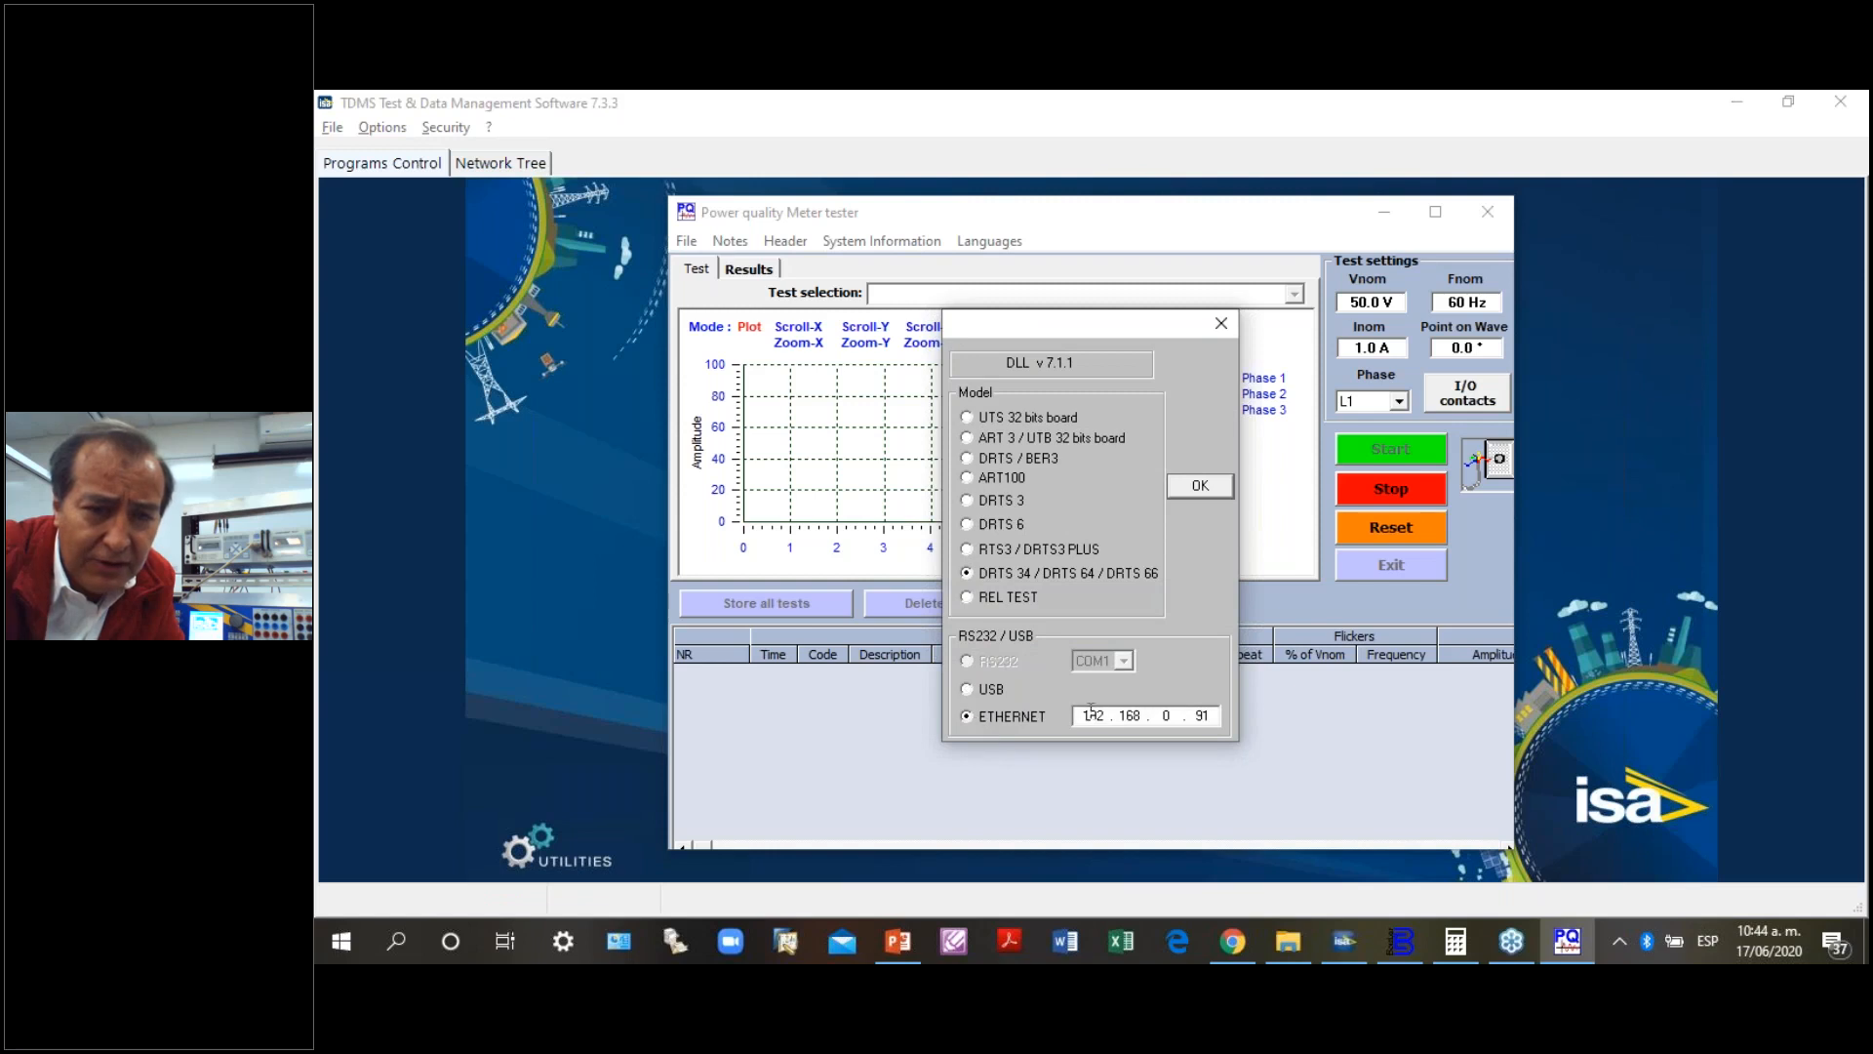
drag(1081, 716, 1151, 716)
text(10.)
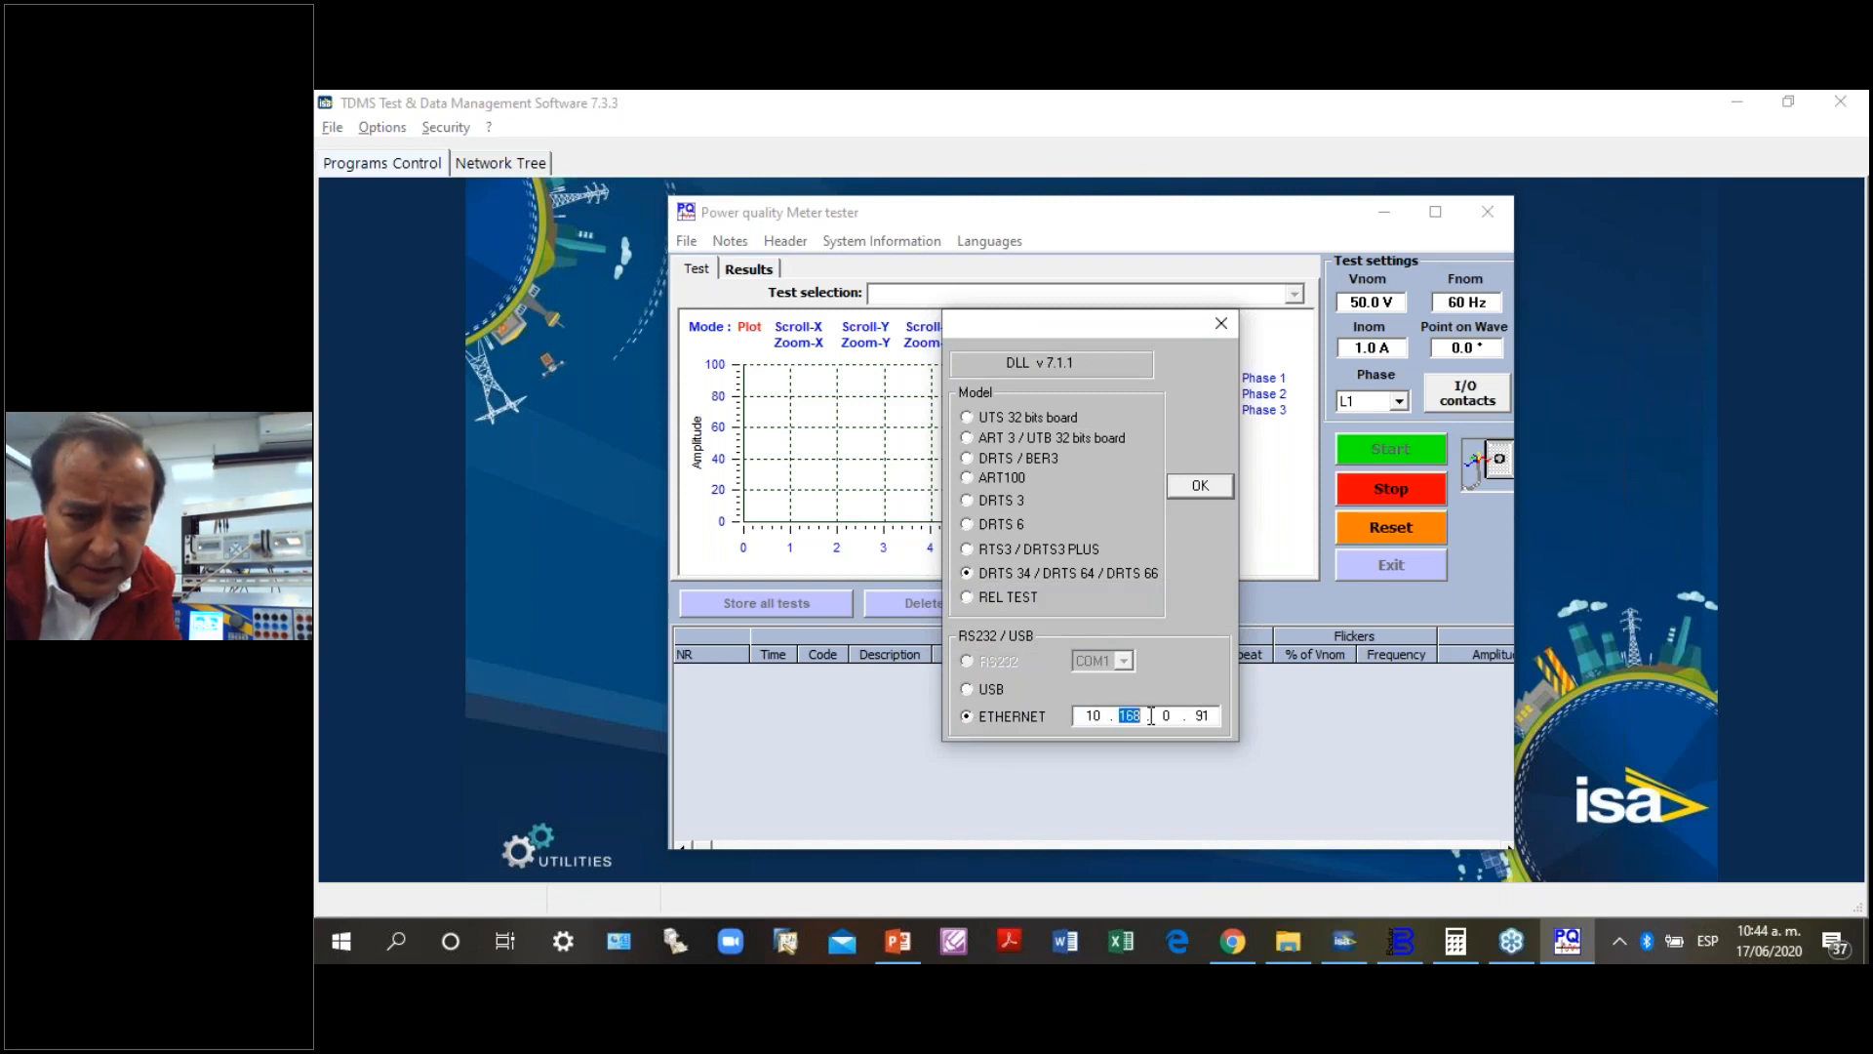
text(0.1)
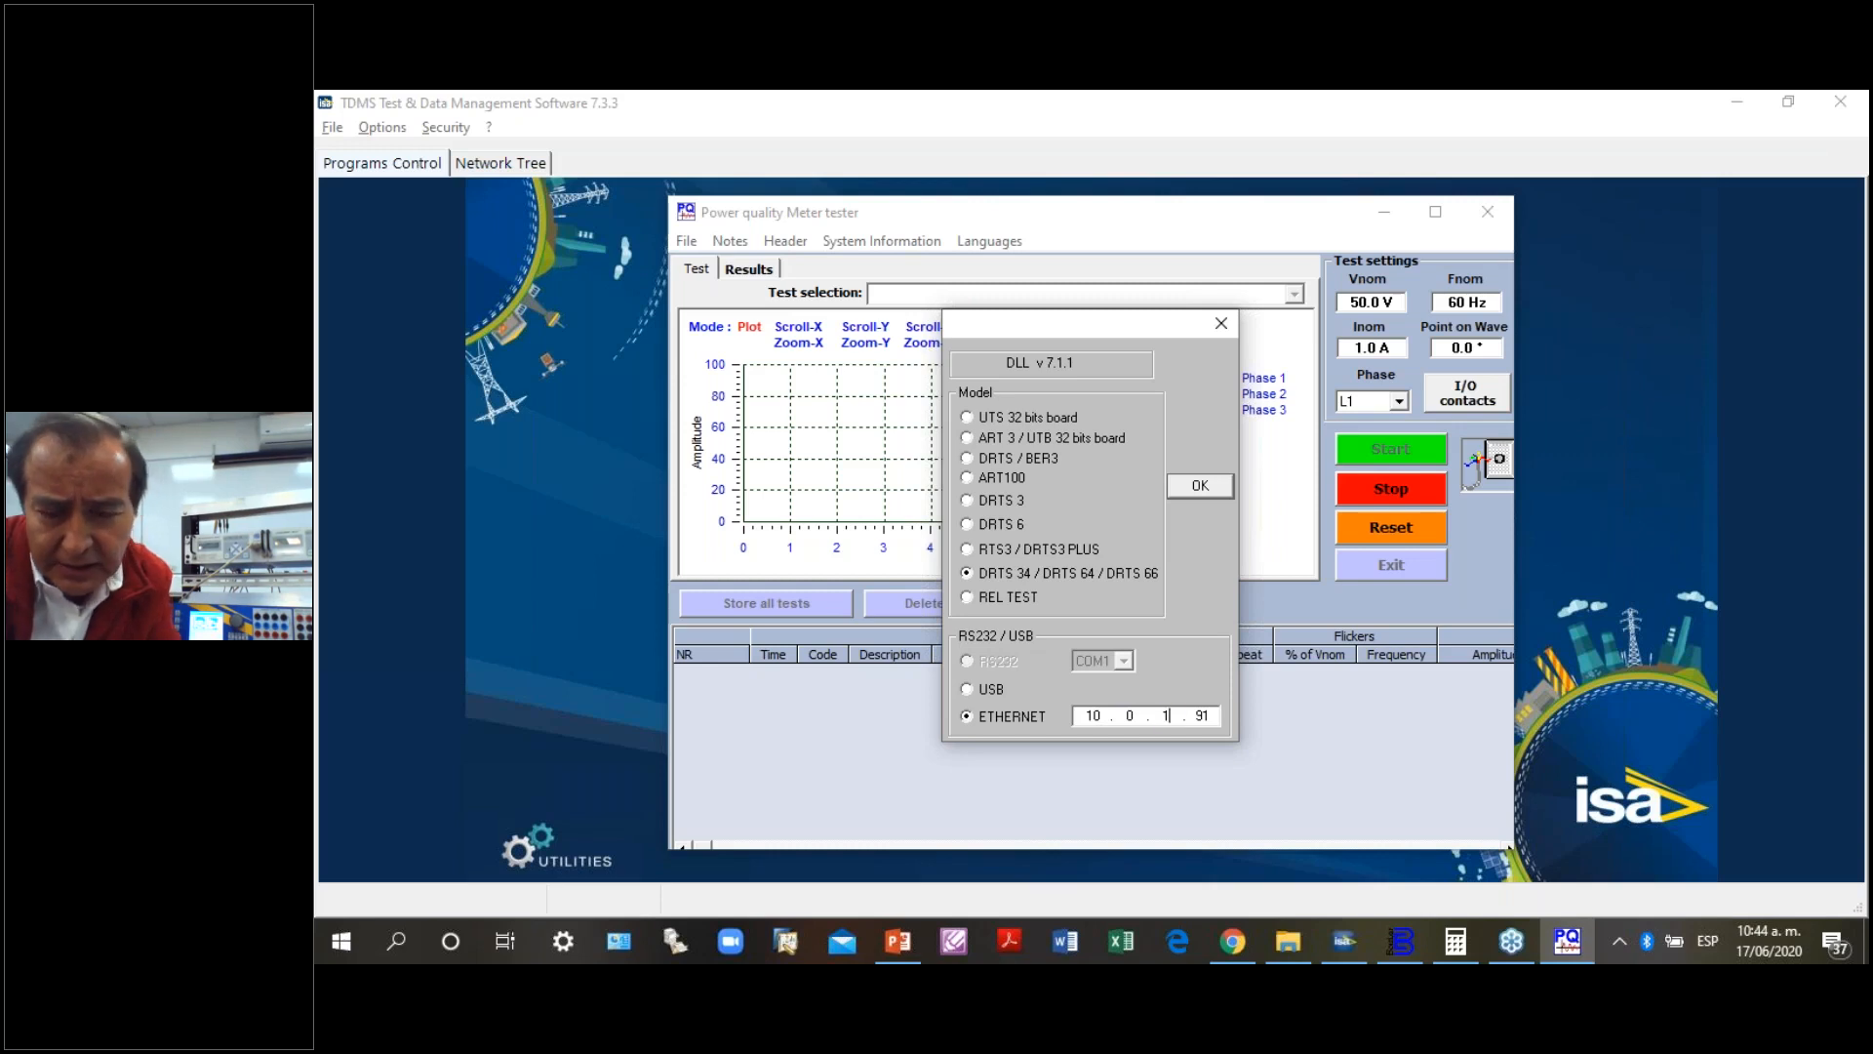
text(.56)
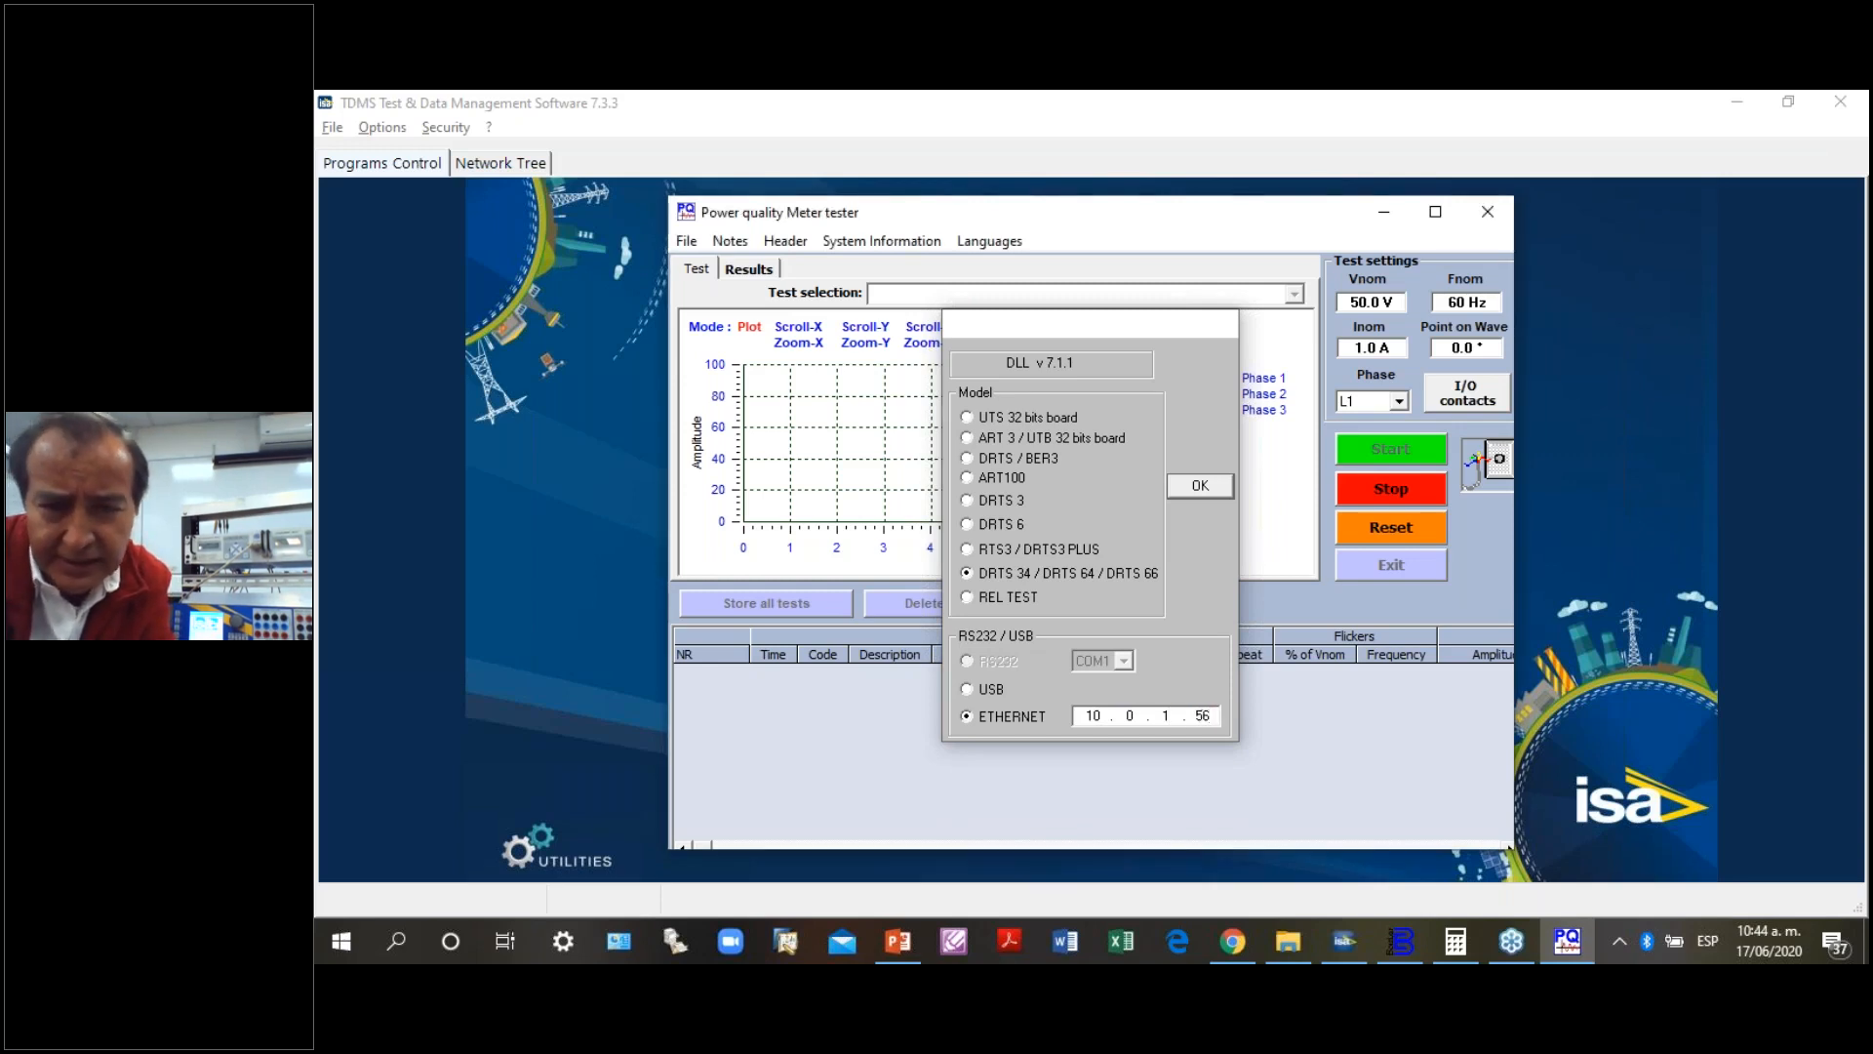
key(Return)
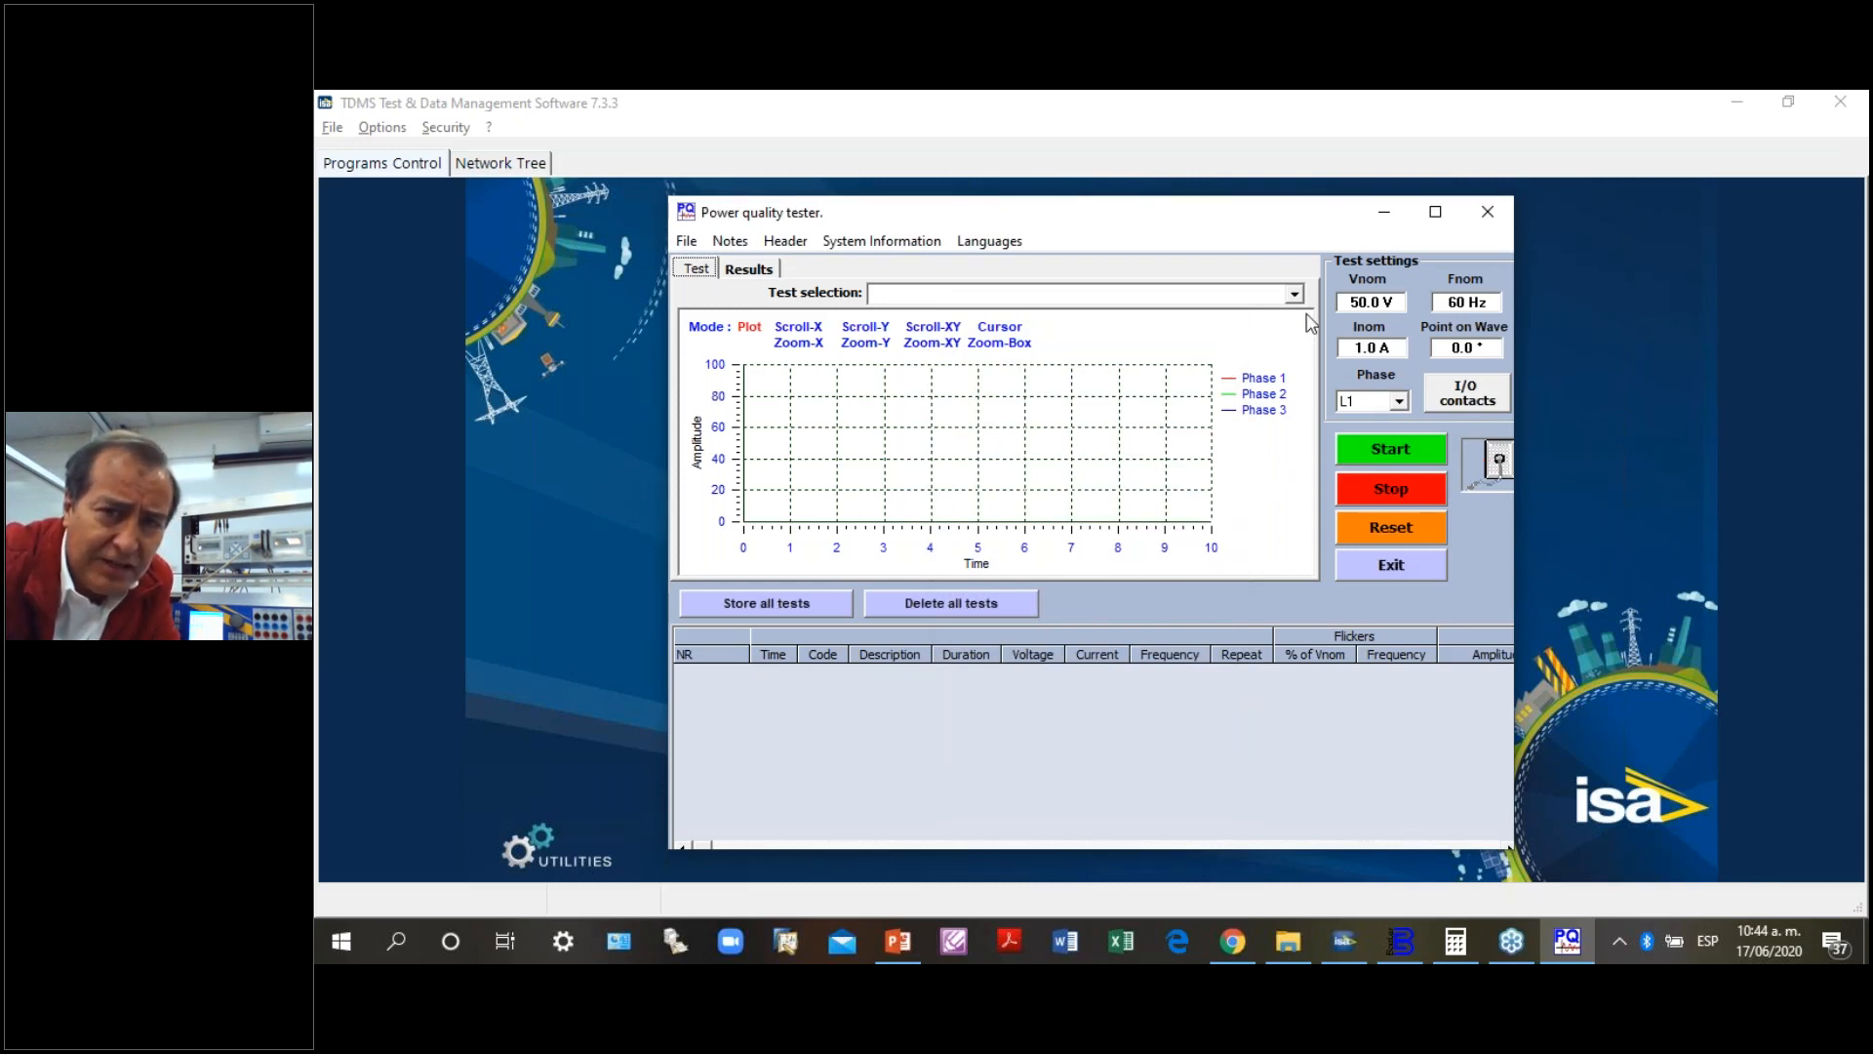
- Look through the selectable power quality tests, from power frequency to interharmonic currents, and close the tester
click(1295, 294)
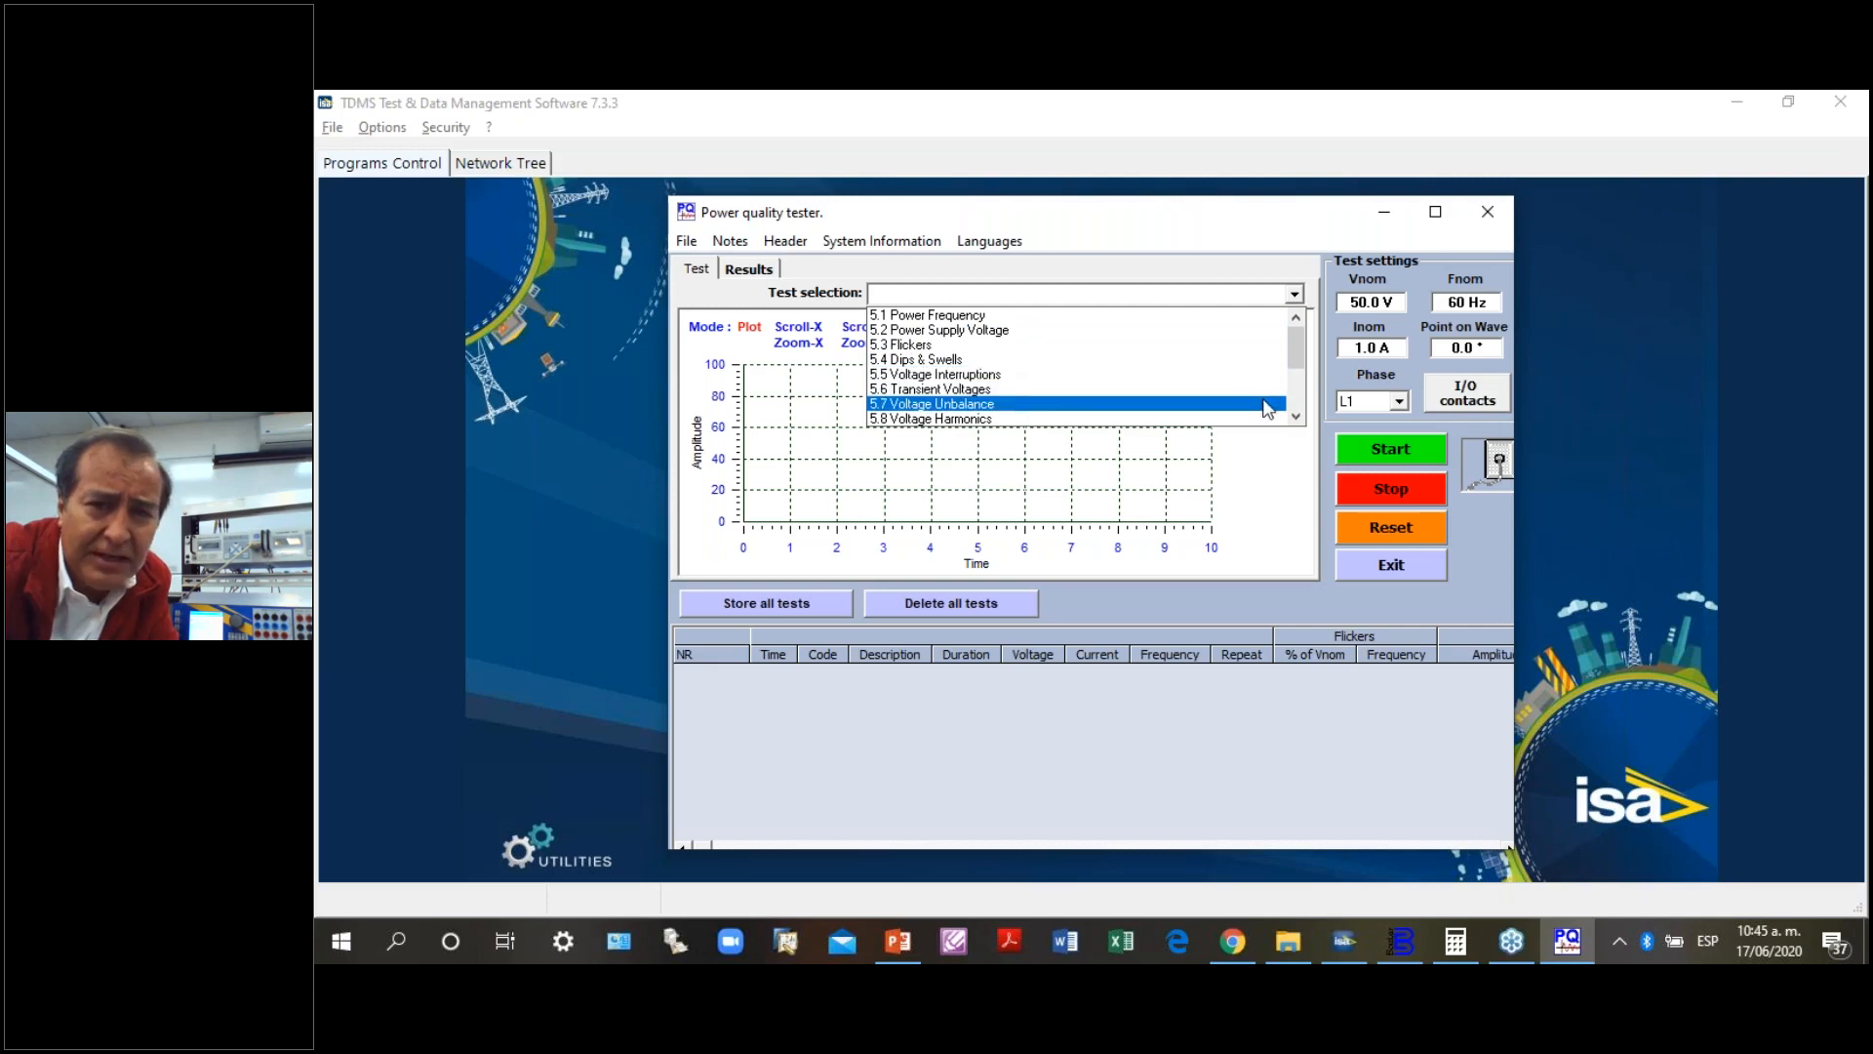
click(1297, 416)
click(1296, 416)
click(1297, 416)
click(1296, 416)
click(1297, 416)
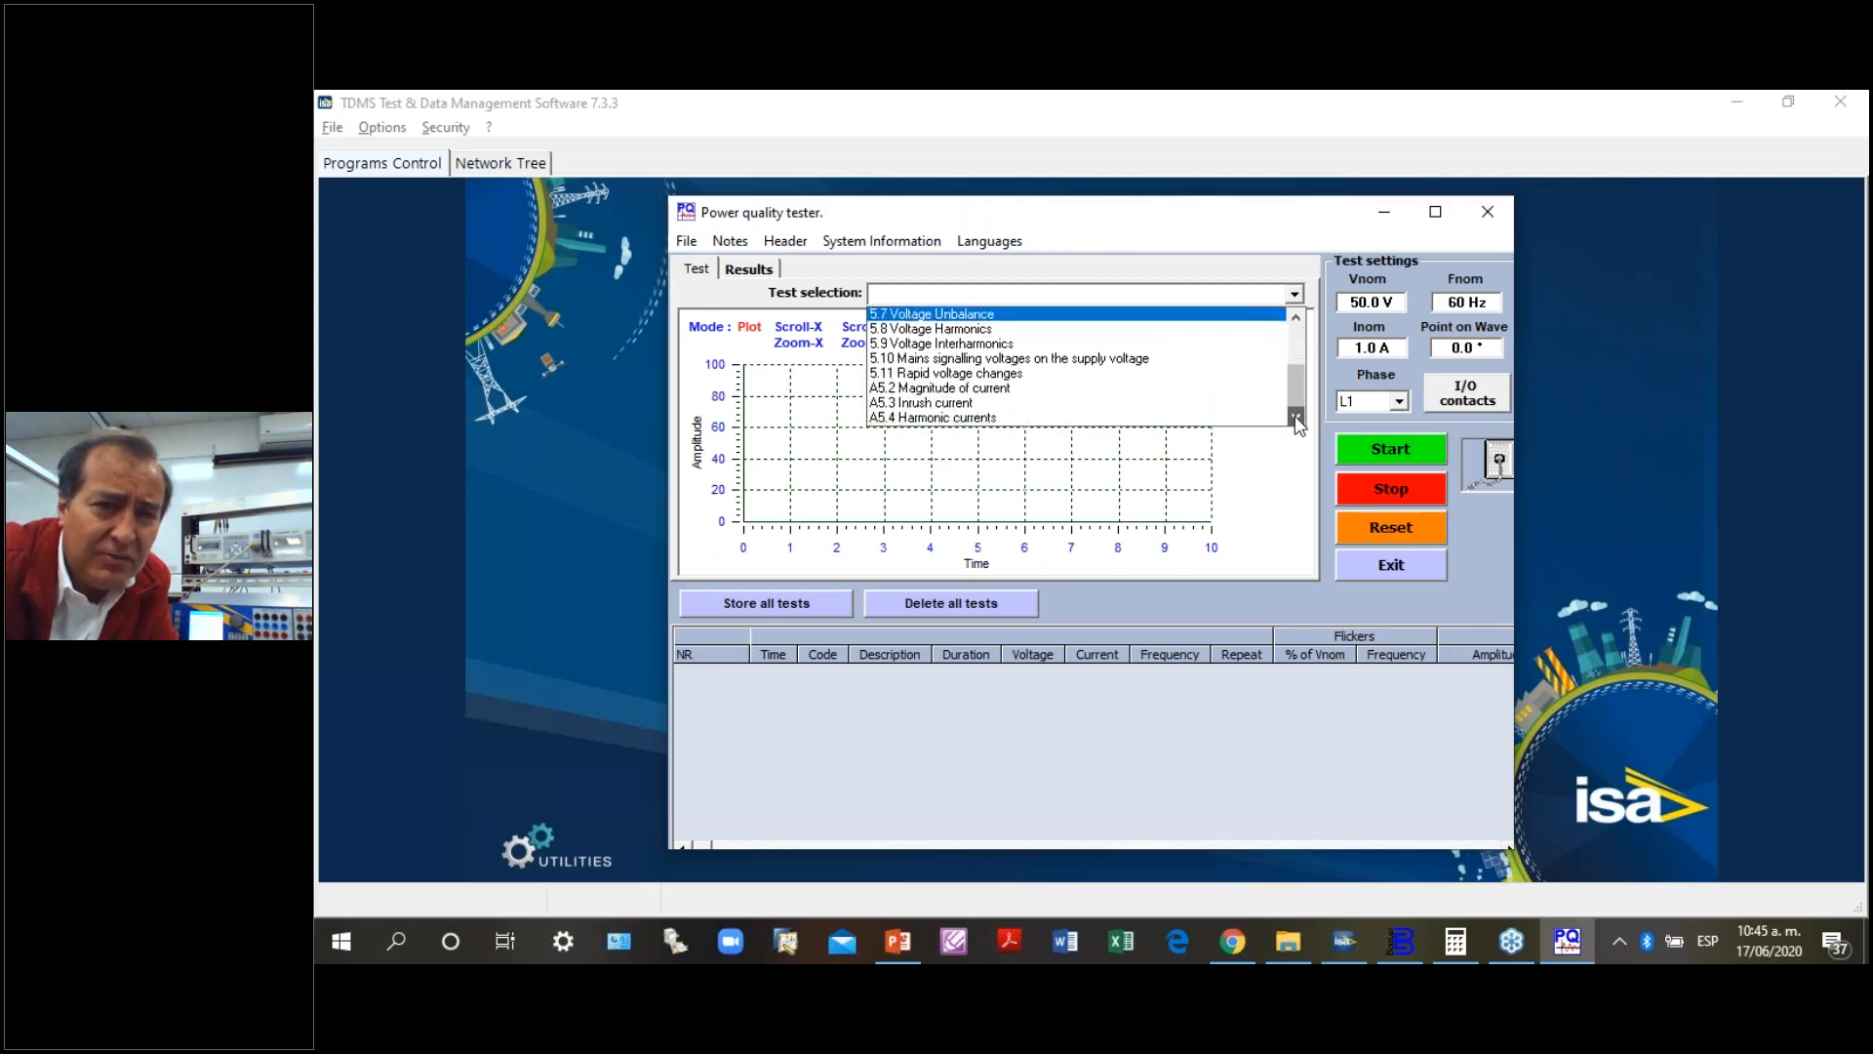
click(1296, 417)
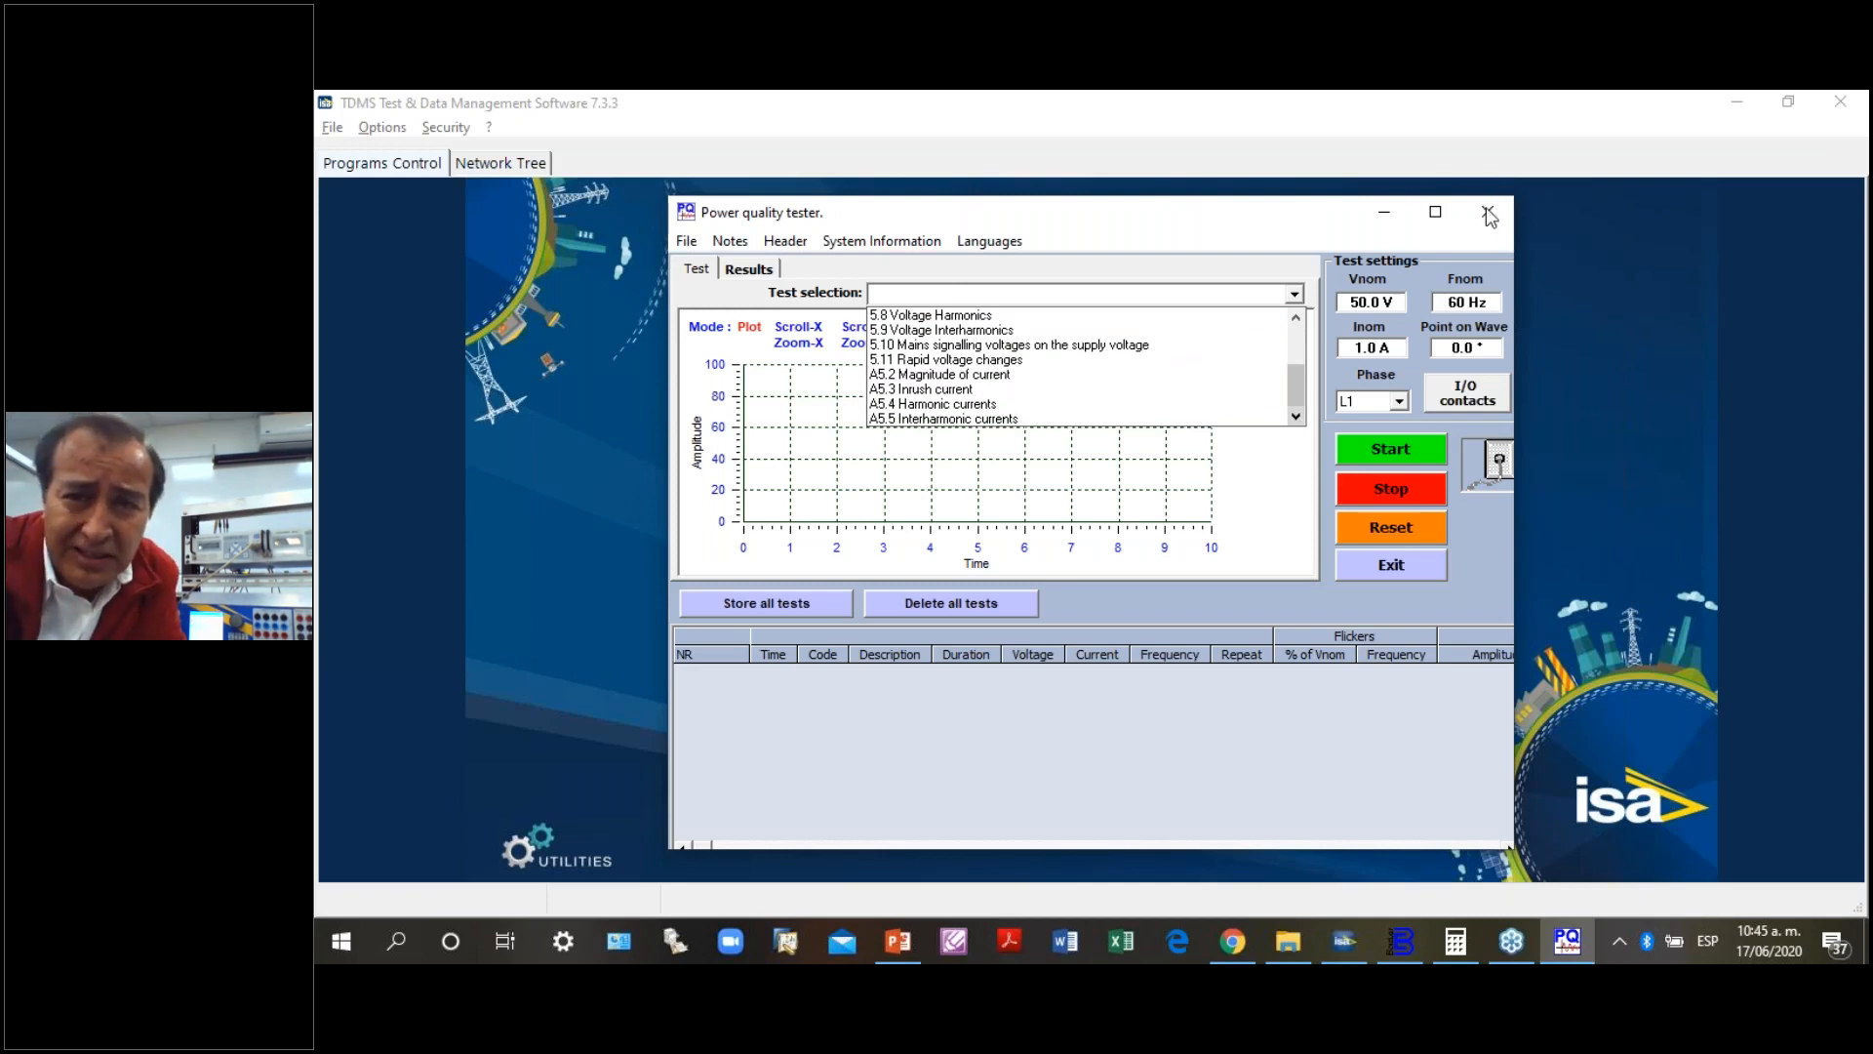
scroll(1487, 208, up, 1)
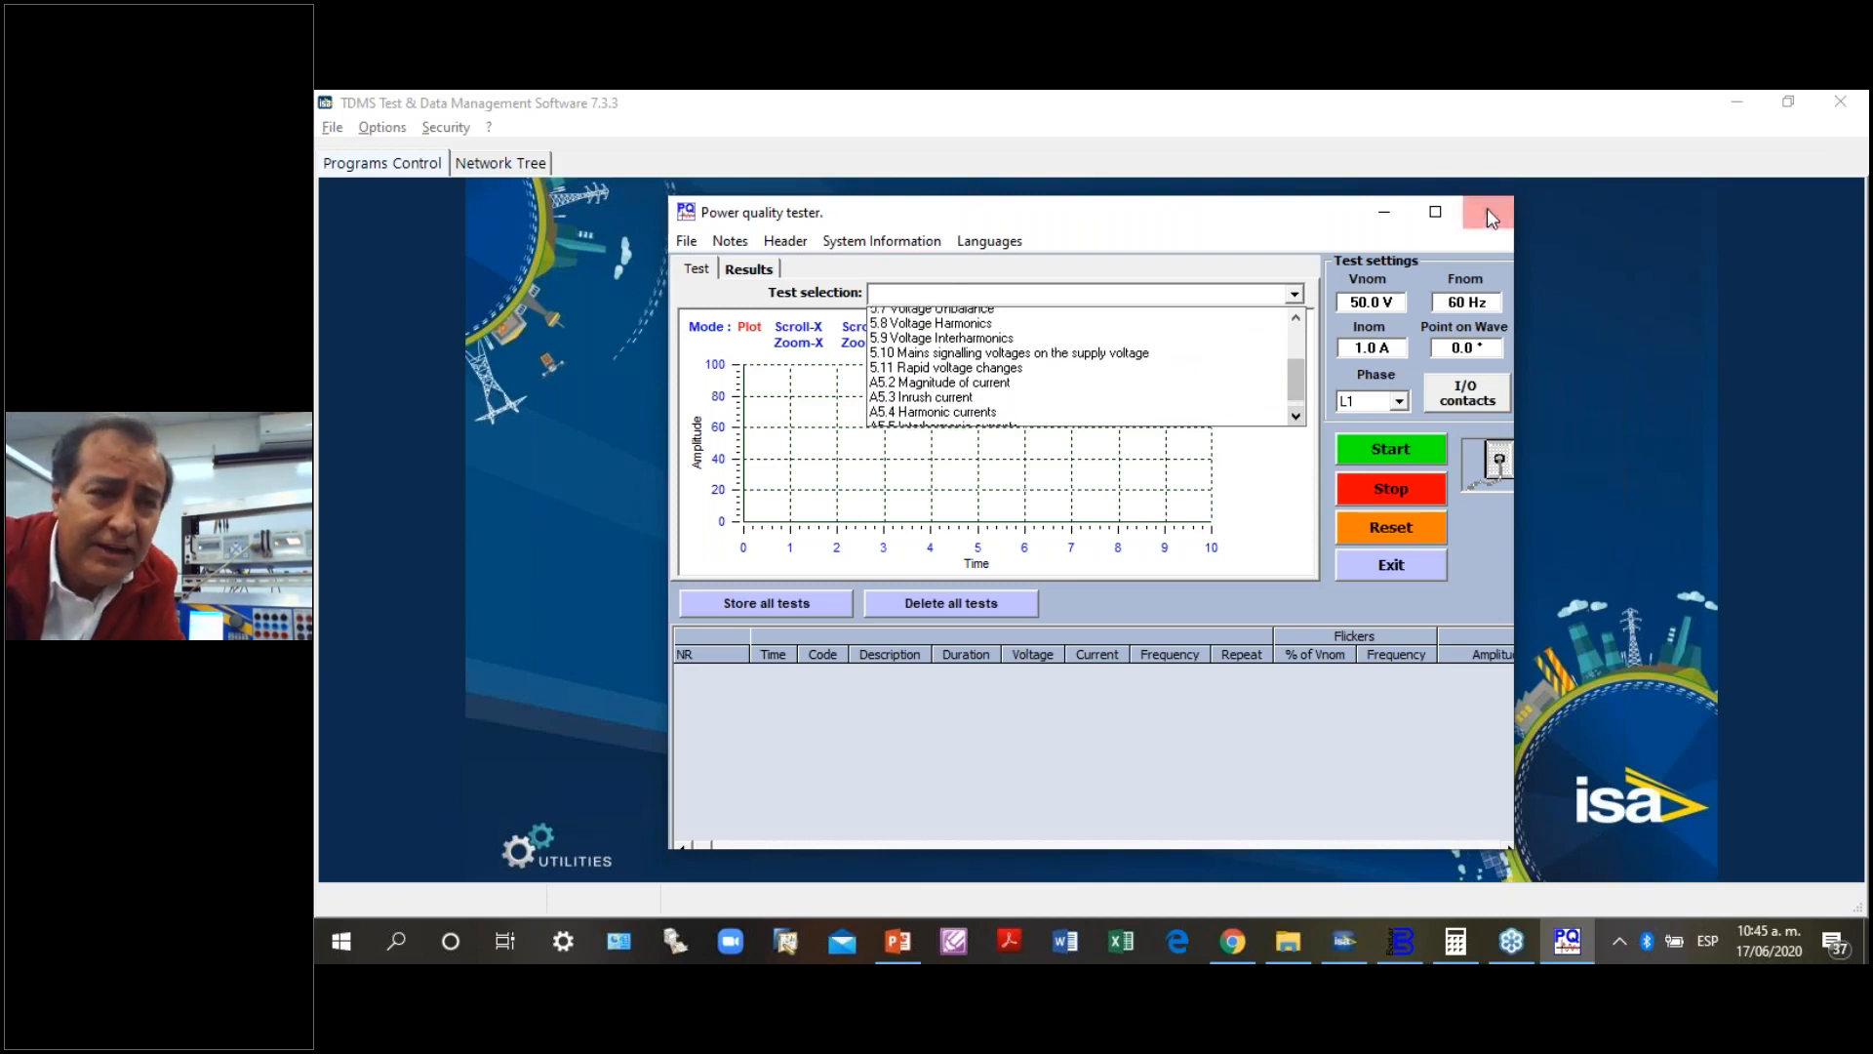
click(1487, 208)
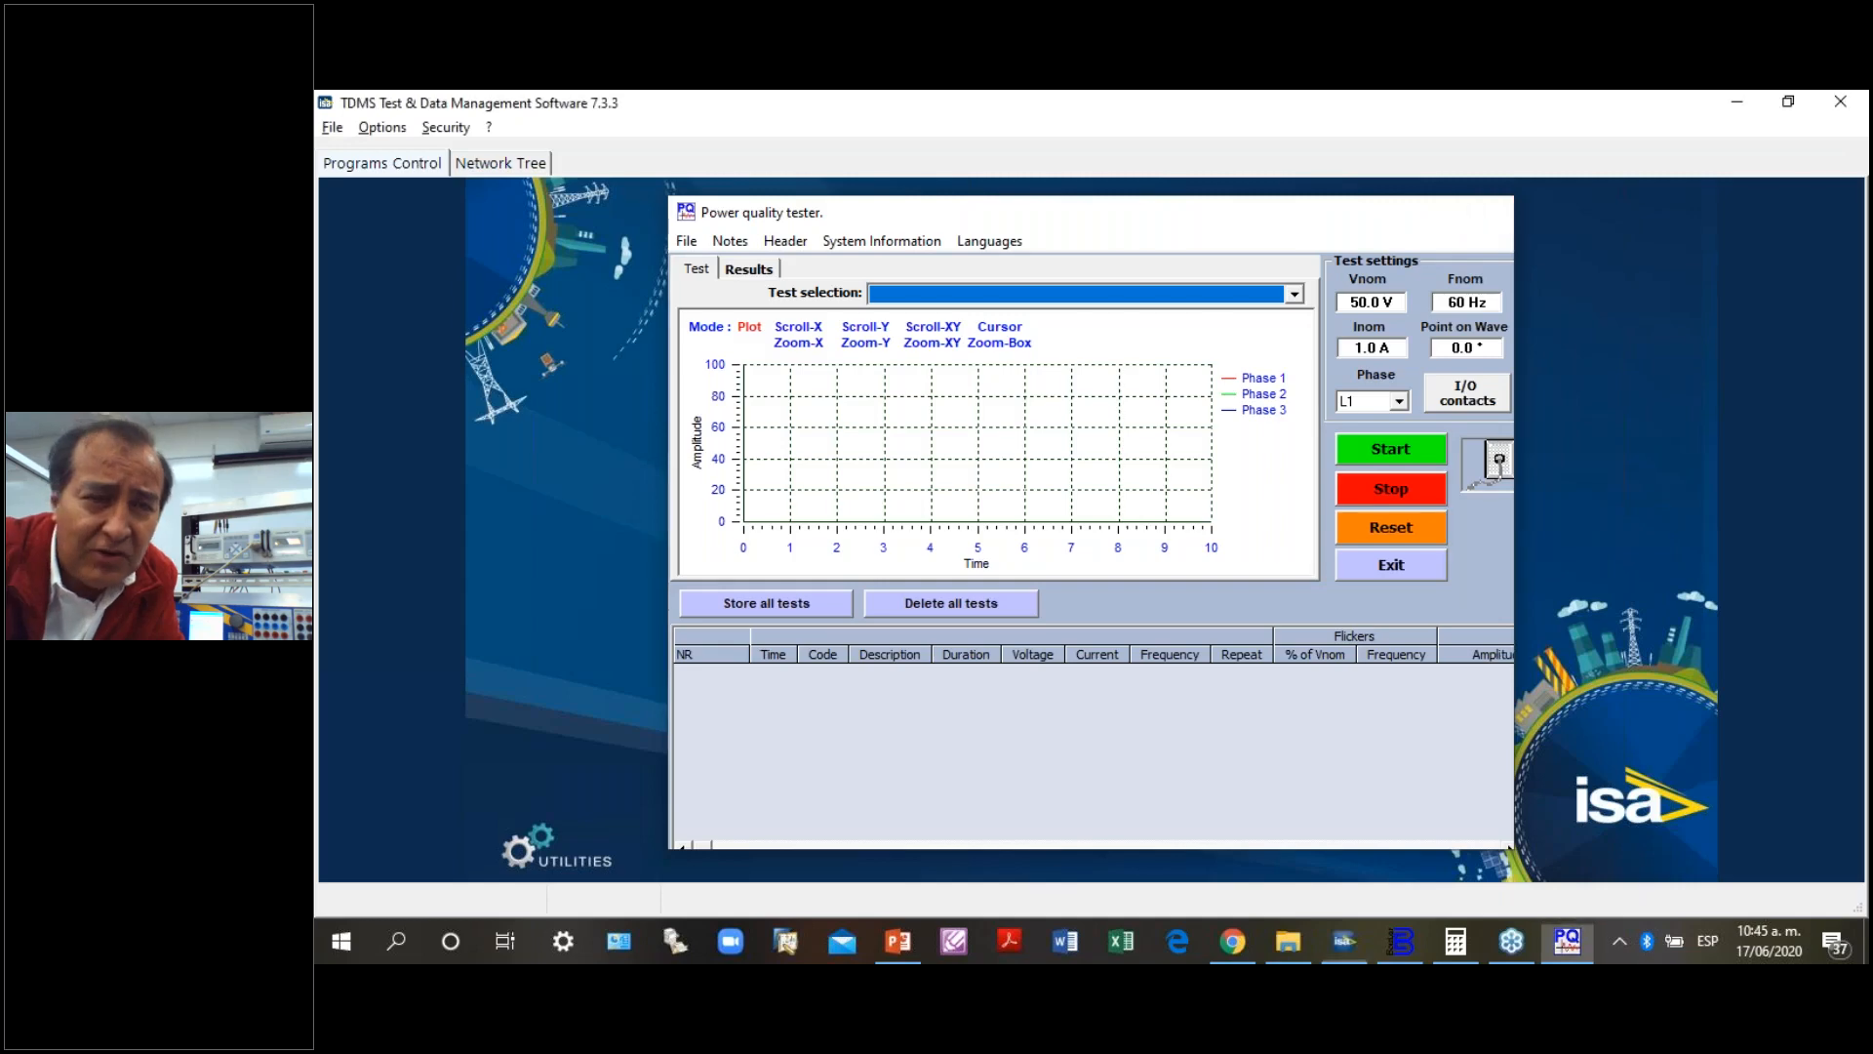
click(1486, 211)
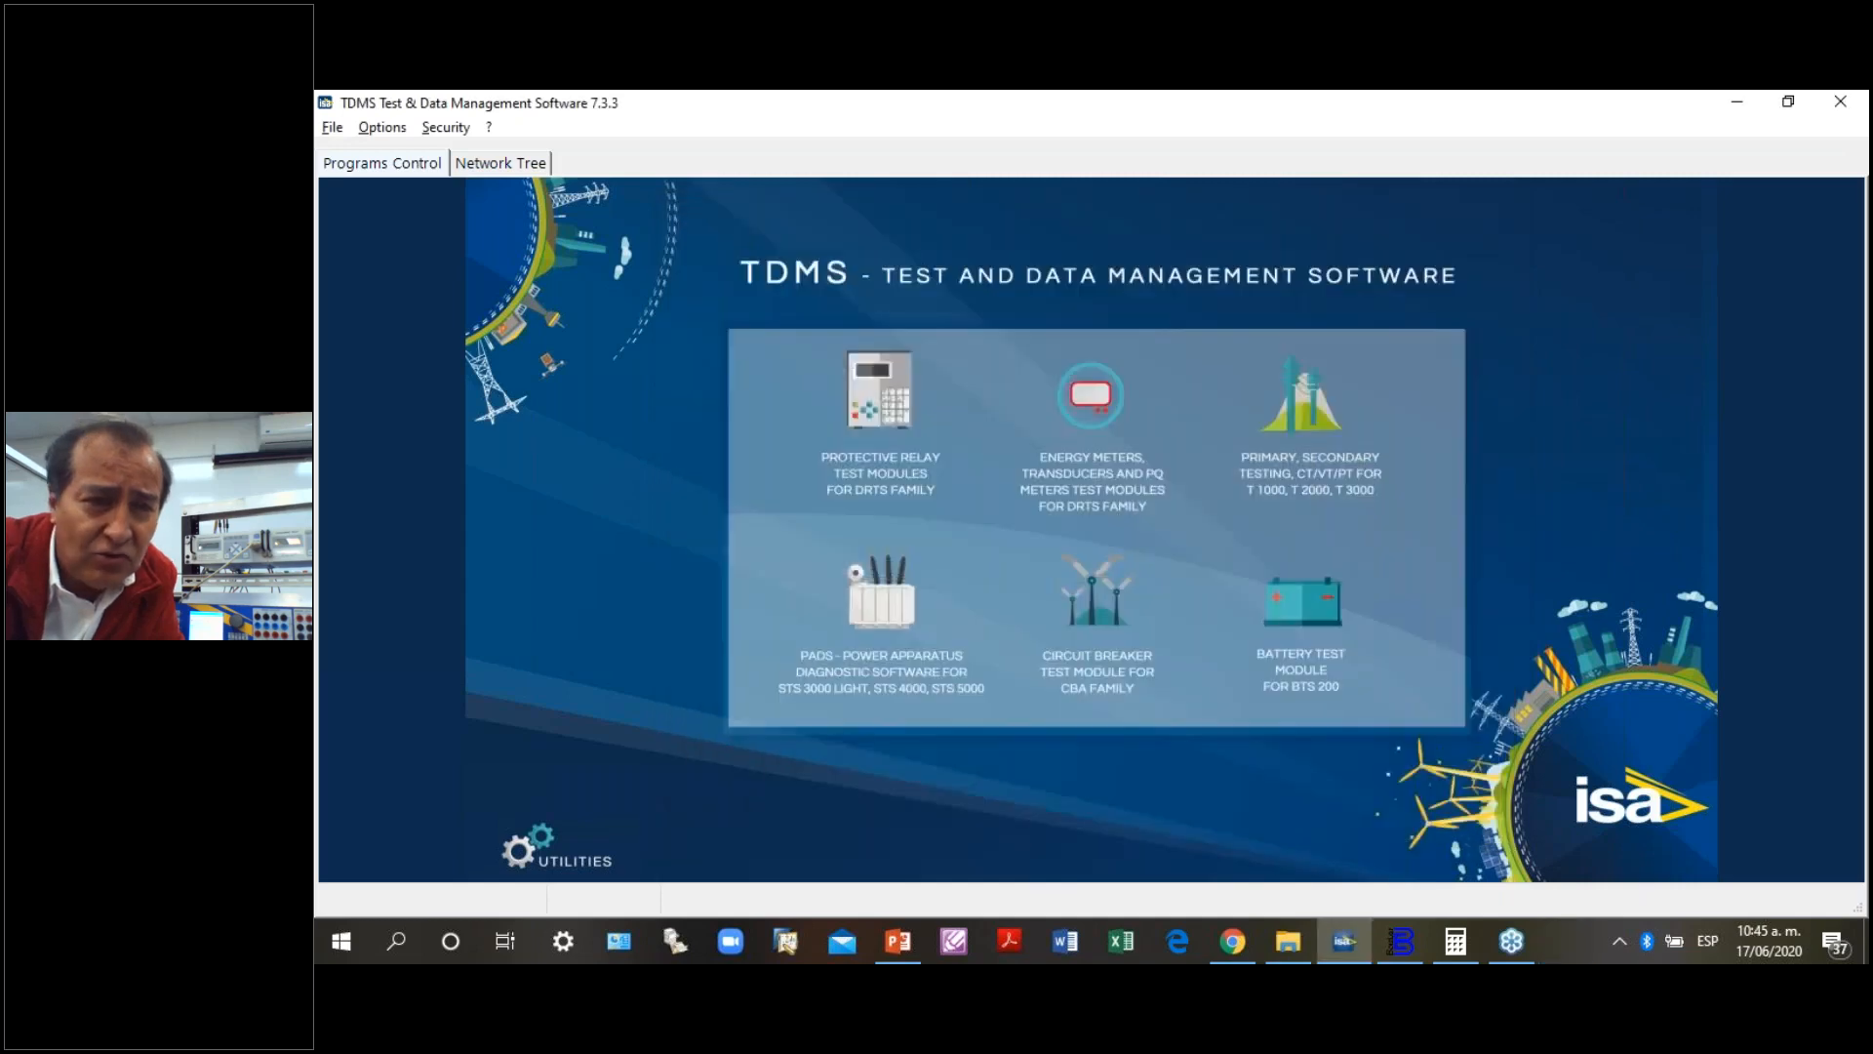
- Open the protective relay Manual control module and connect it to the DRTS 34/64/66 over Ethernet at IP address 10.0.1.56
click(878, 419)
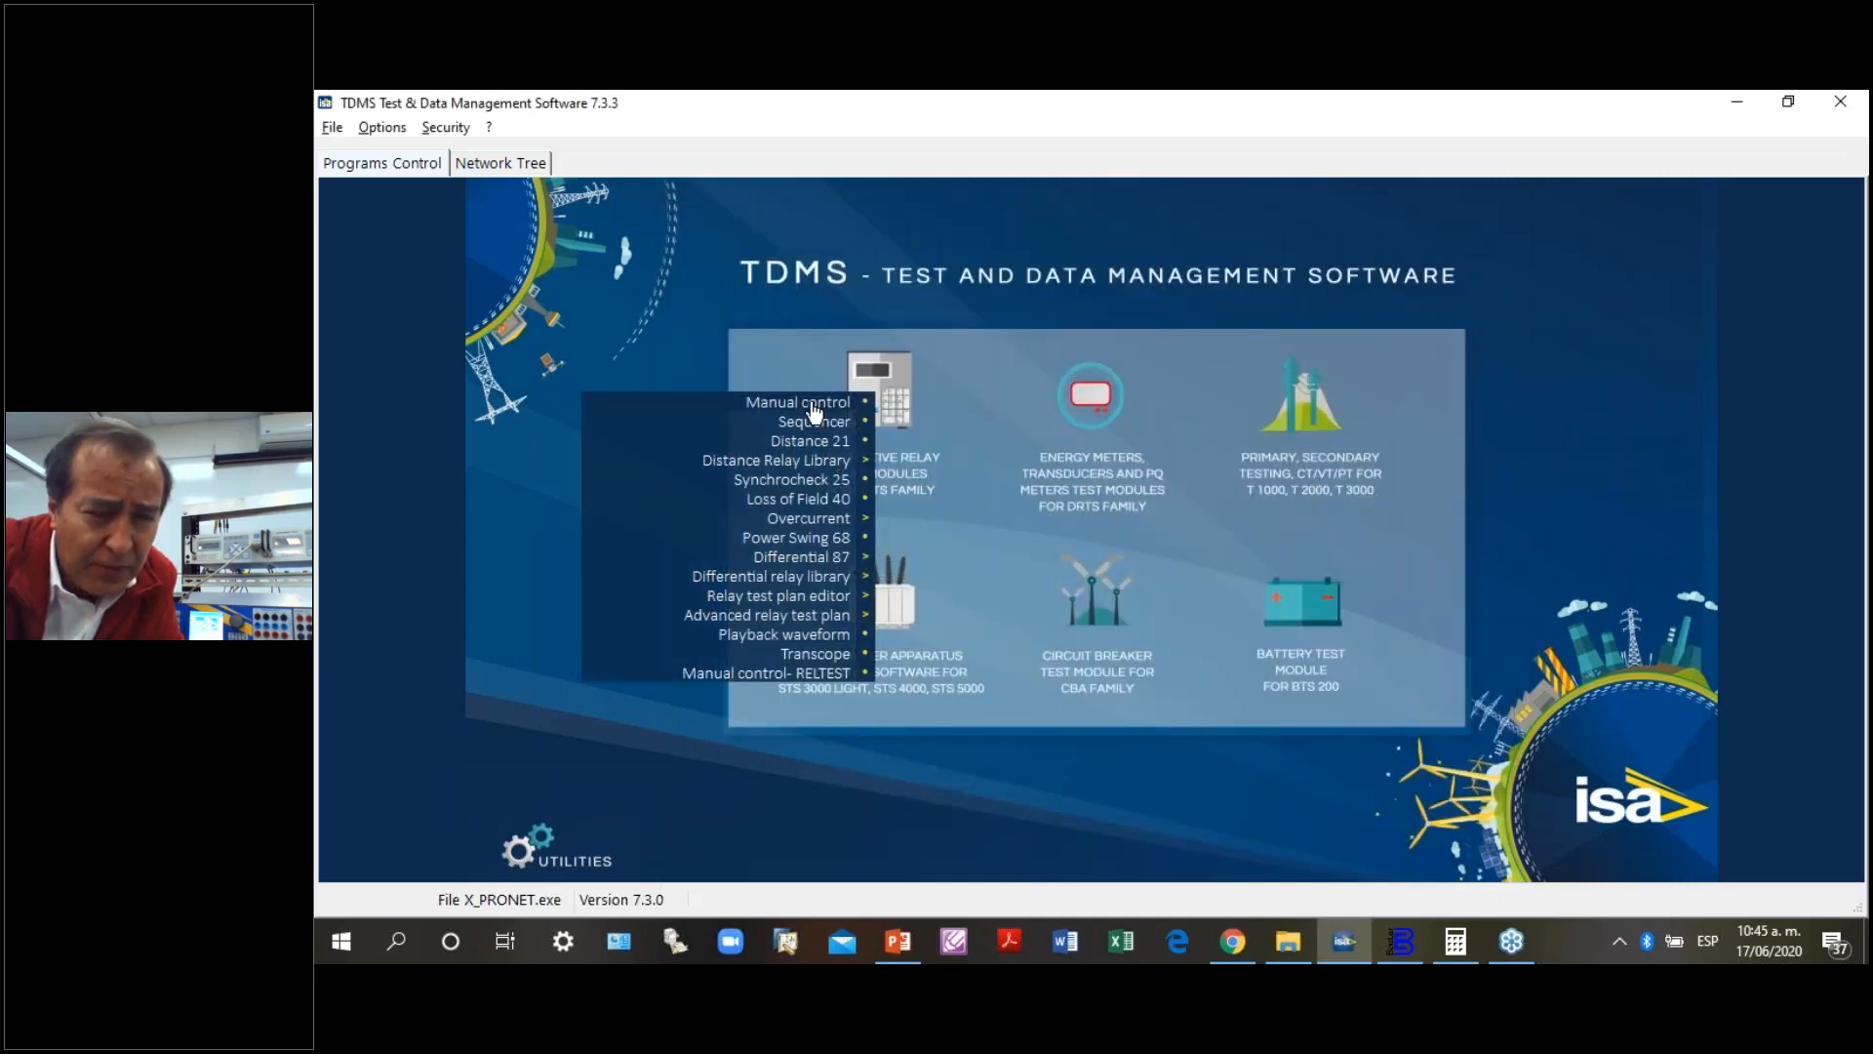
click(806, 402)
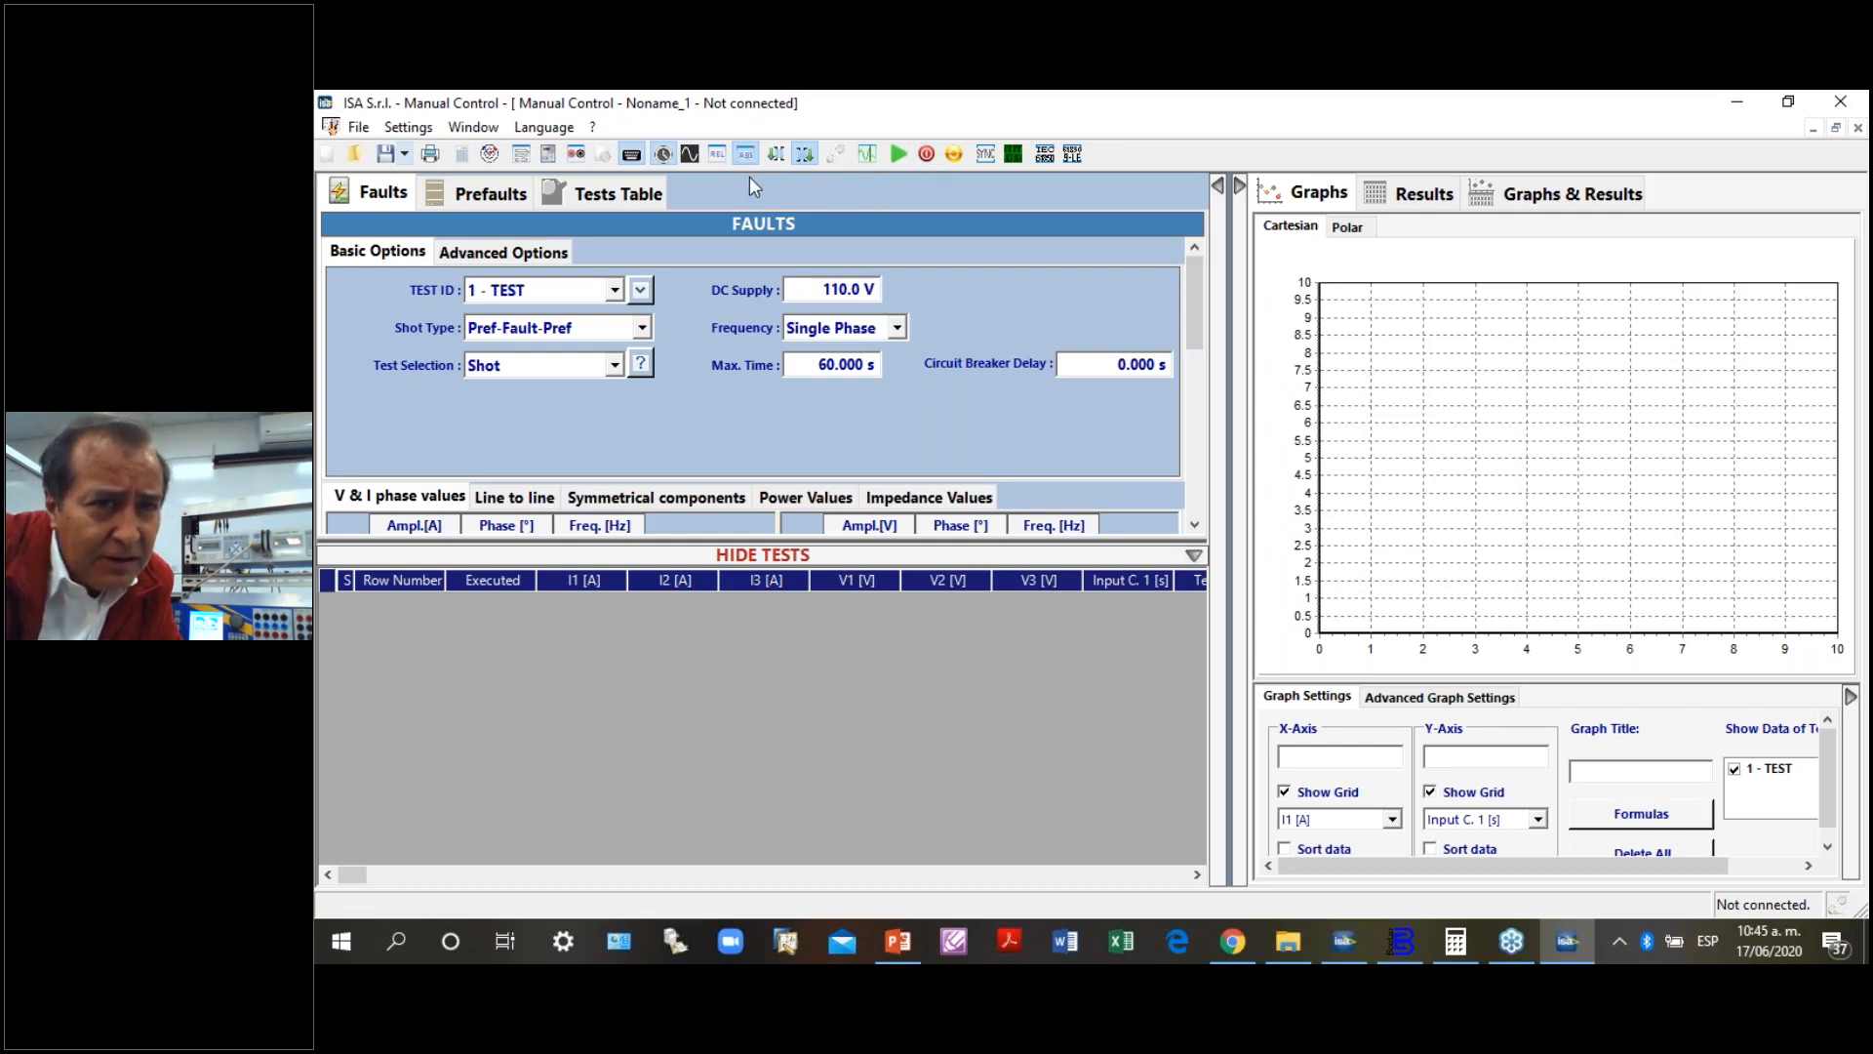
click(834, 156)
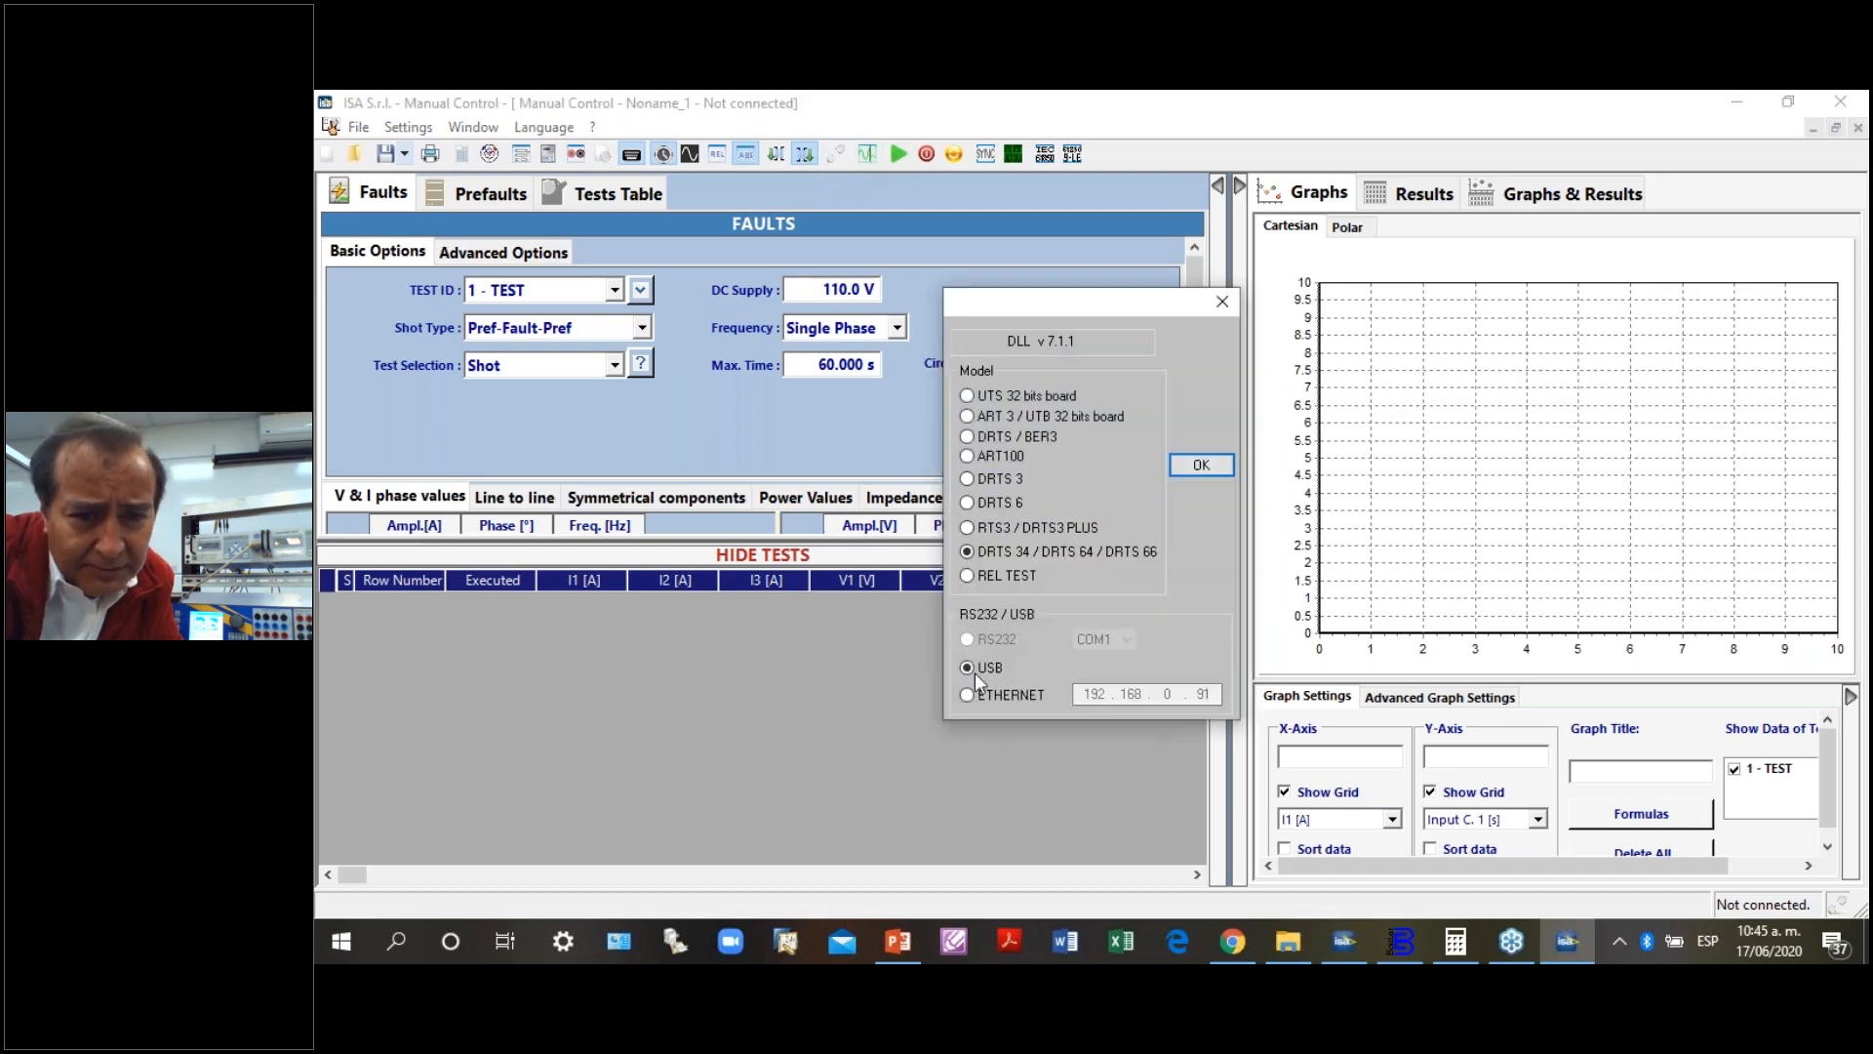
click(1027, 697)
drag(1086, 693, 1145, 685)
text(10 . )
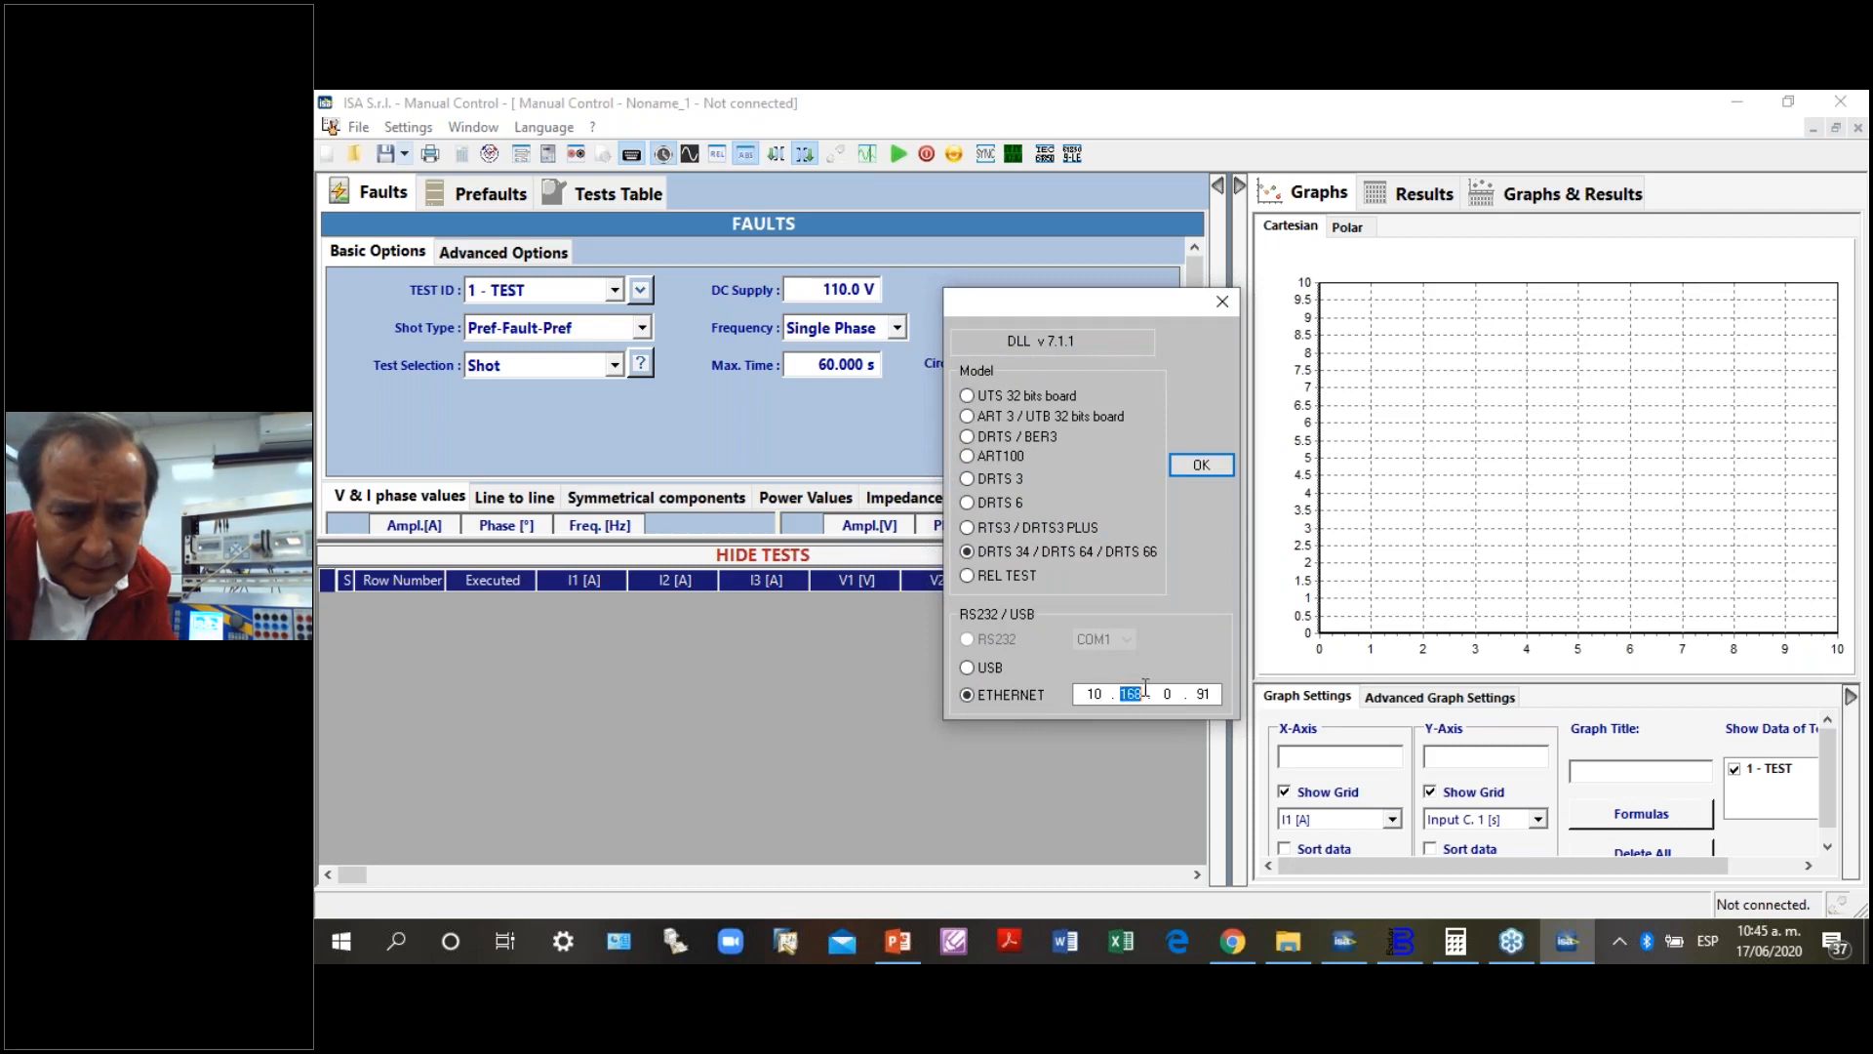
text(0 . 1 .)
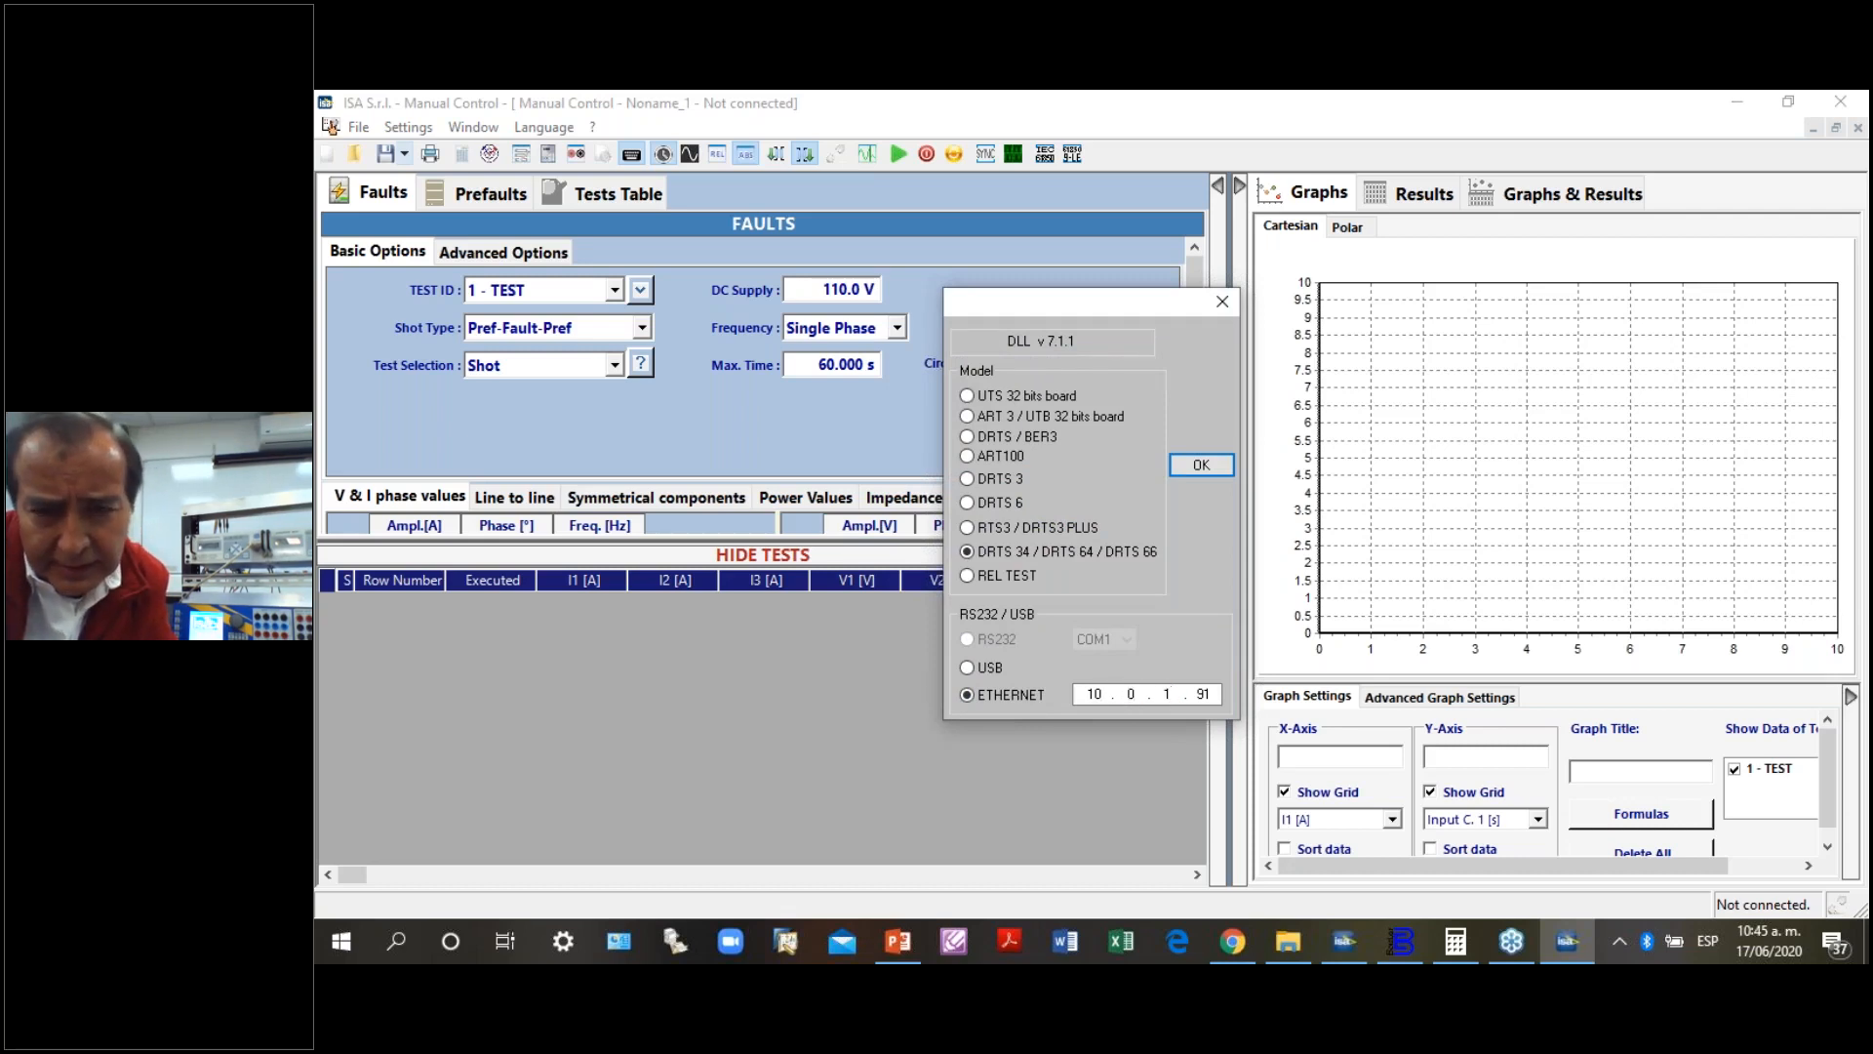
drag(1197, 695, 1229, 694)
text(56)
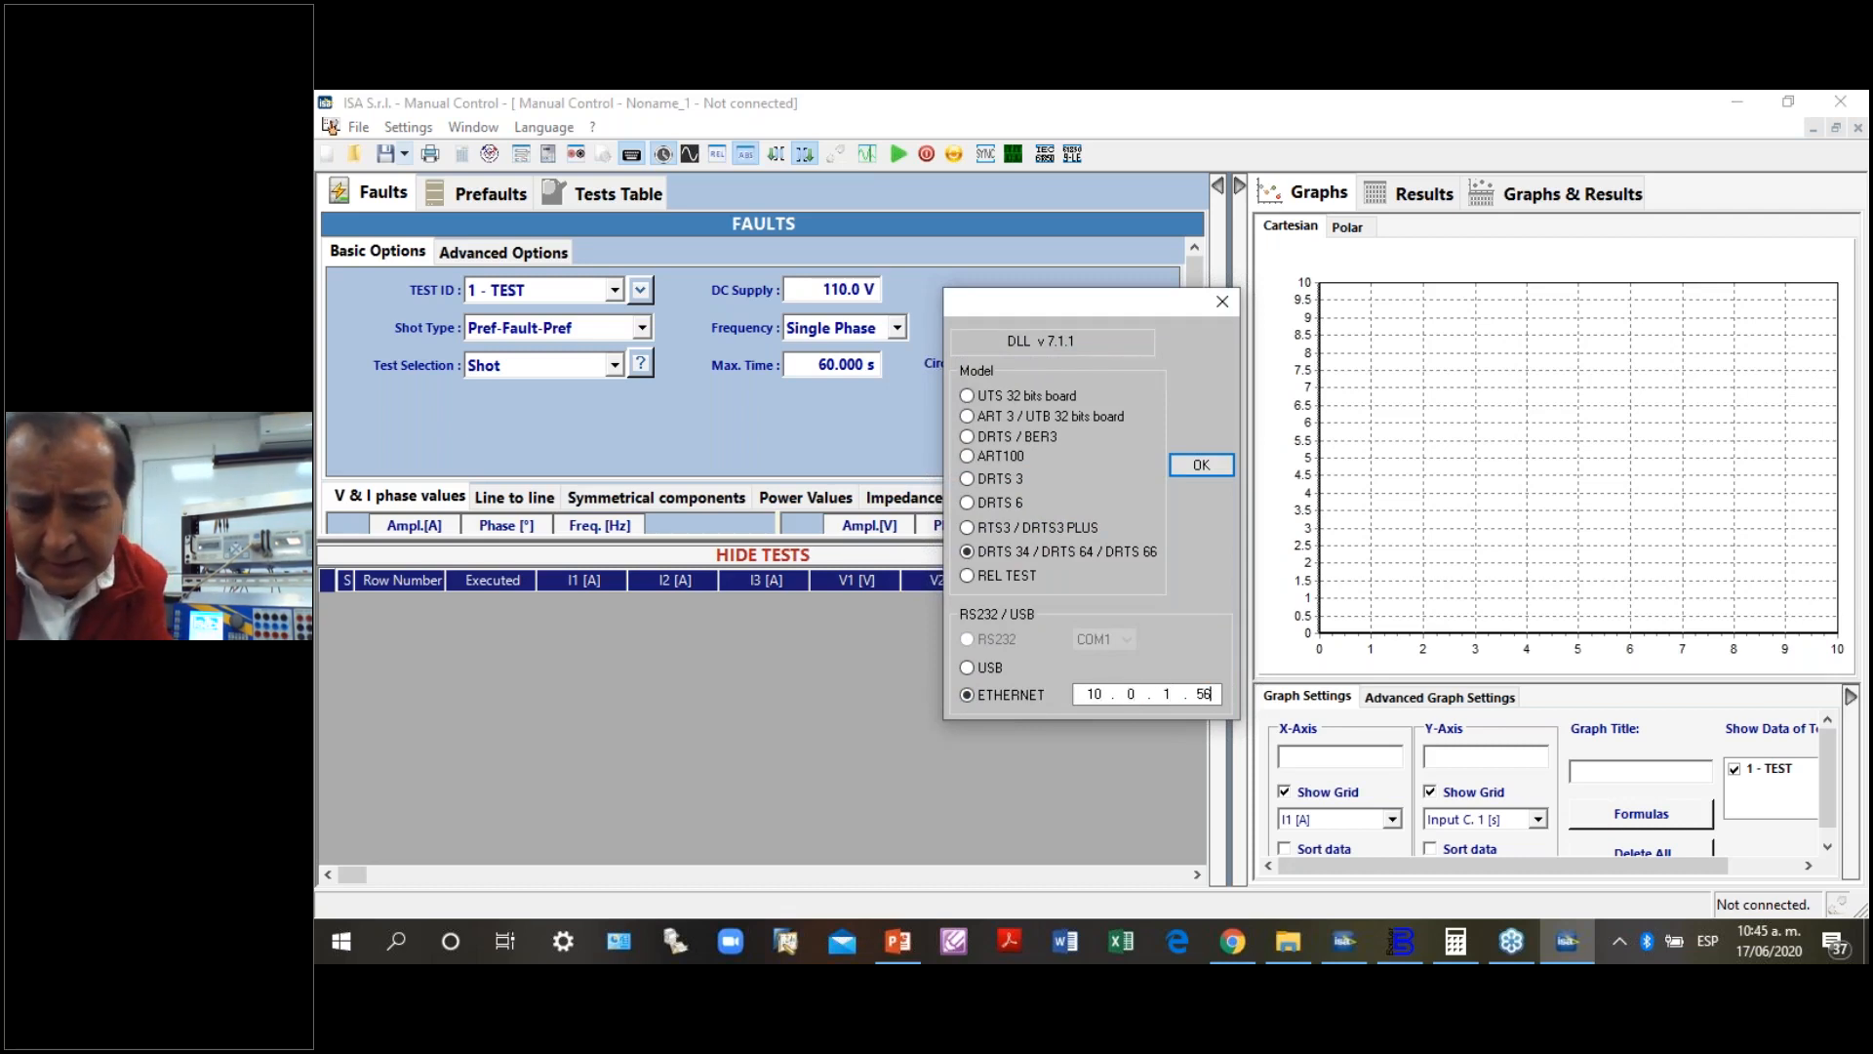
click(1201, 465)
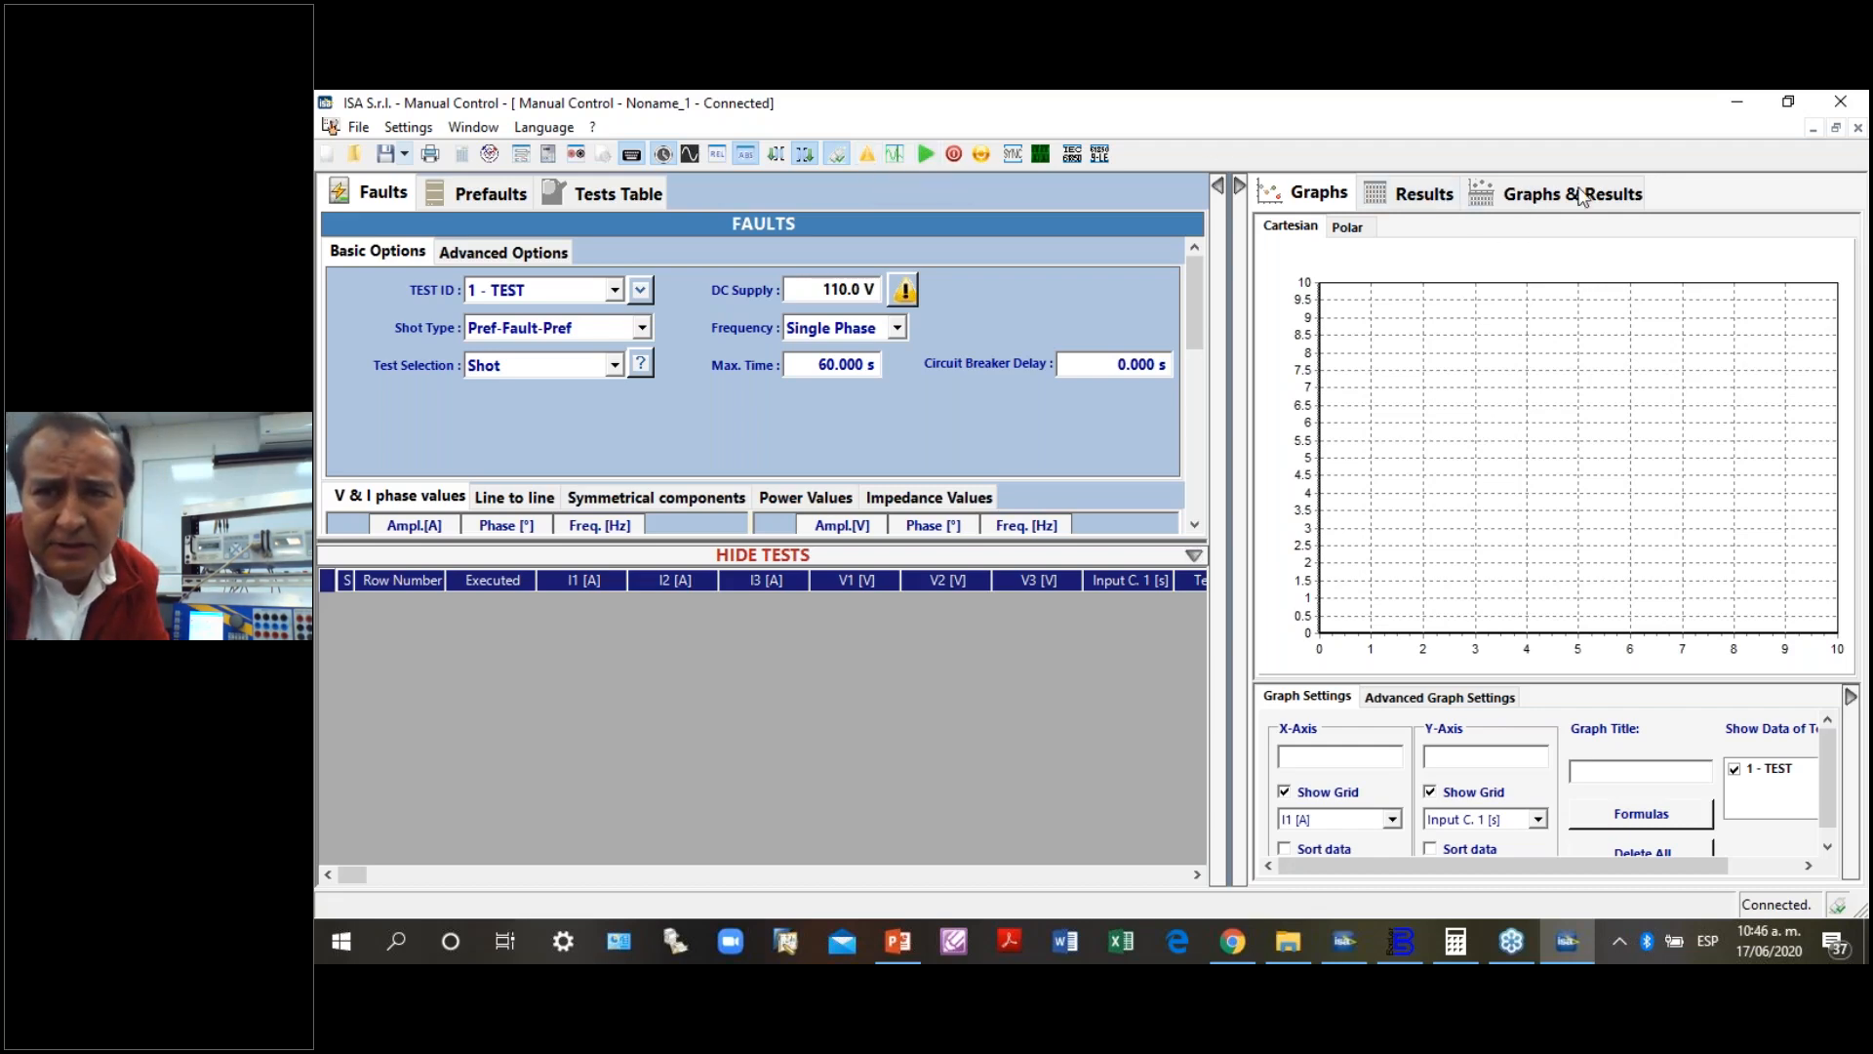
- Minimize Manual Control, the TDMS launcher and the presentation, and return to the Manual Control window
click(1742, 105)
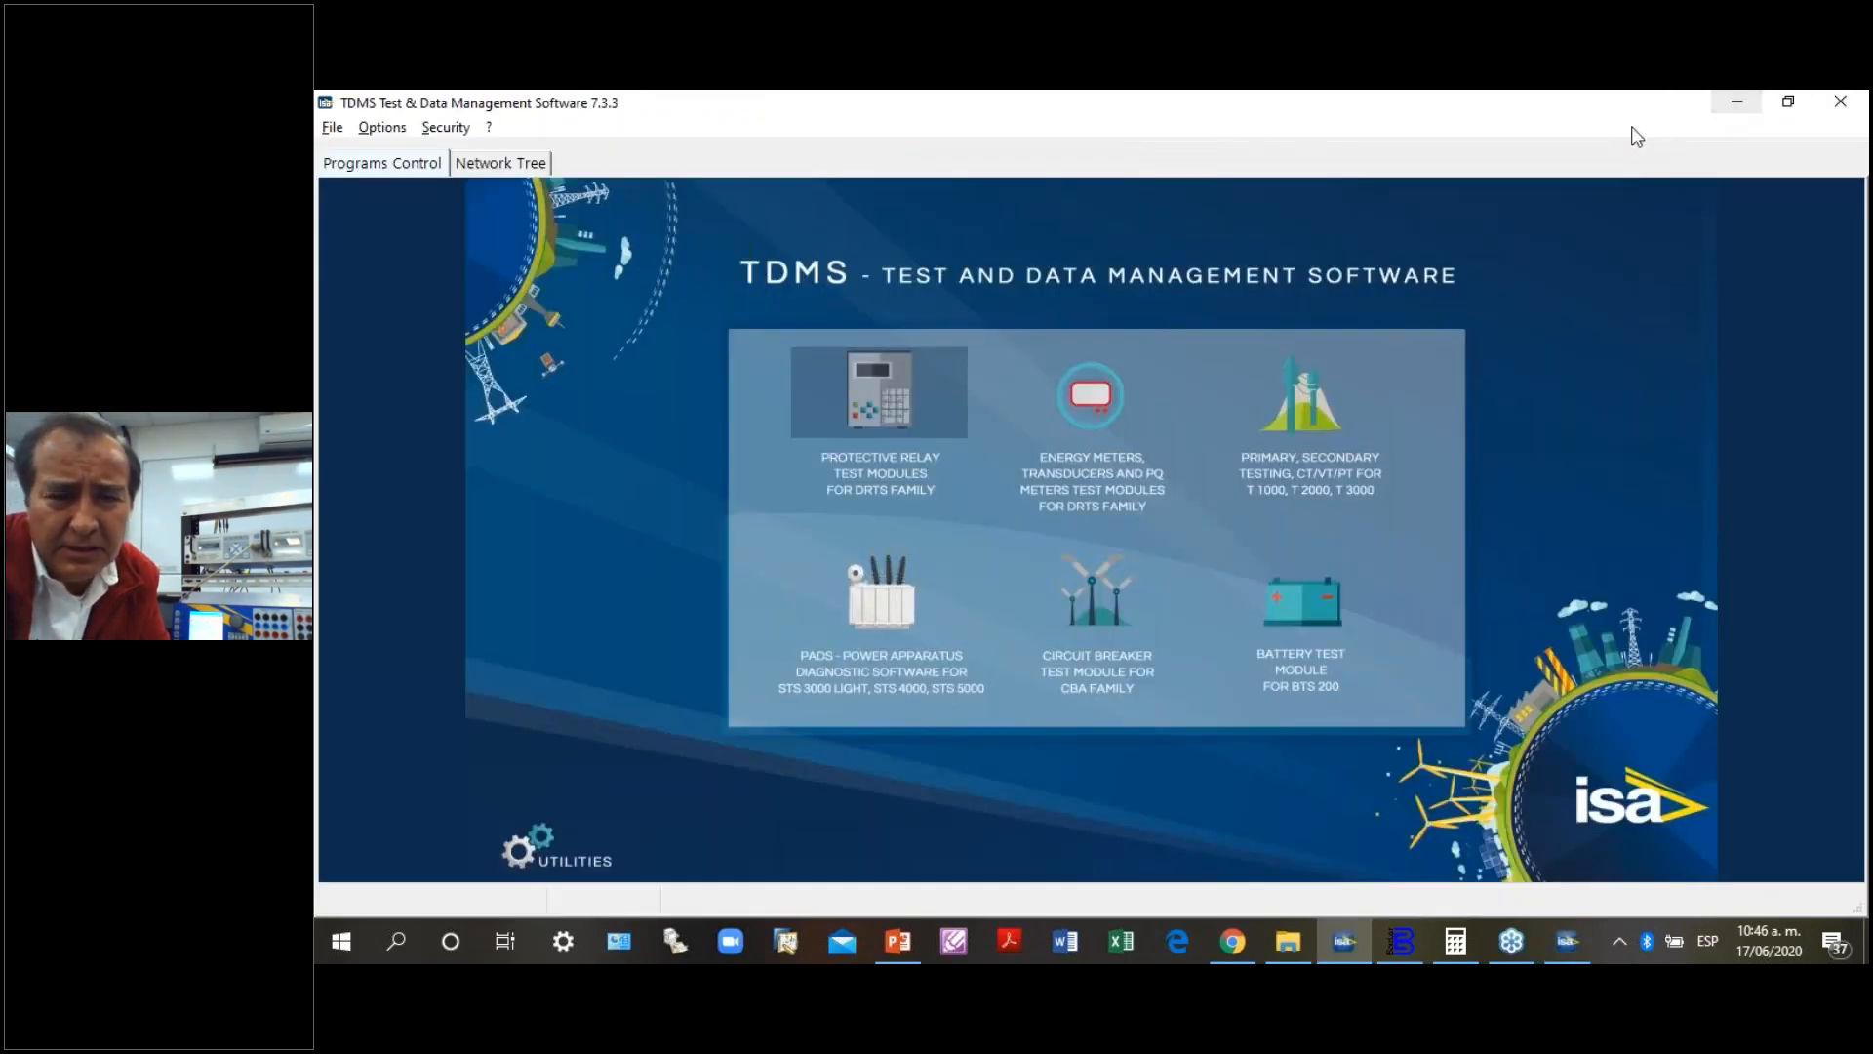
click(1745, 107)
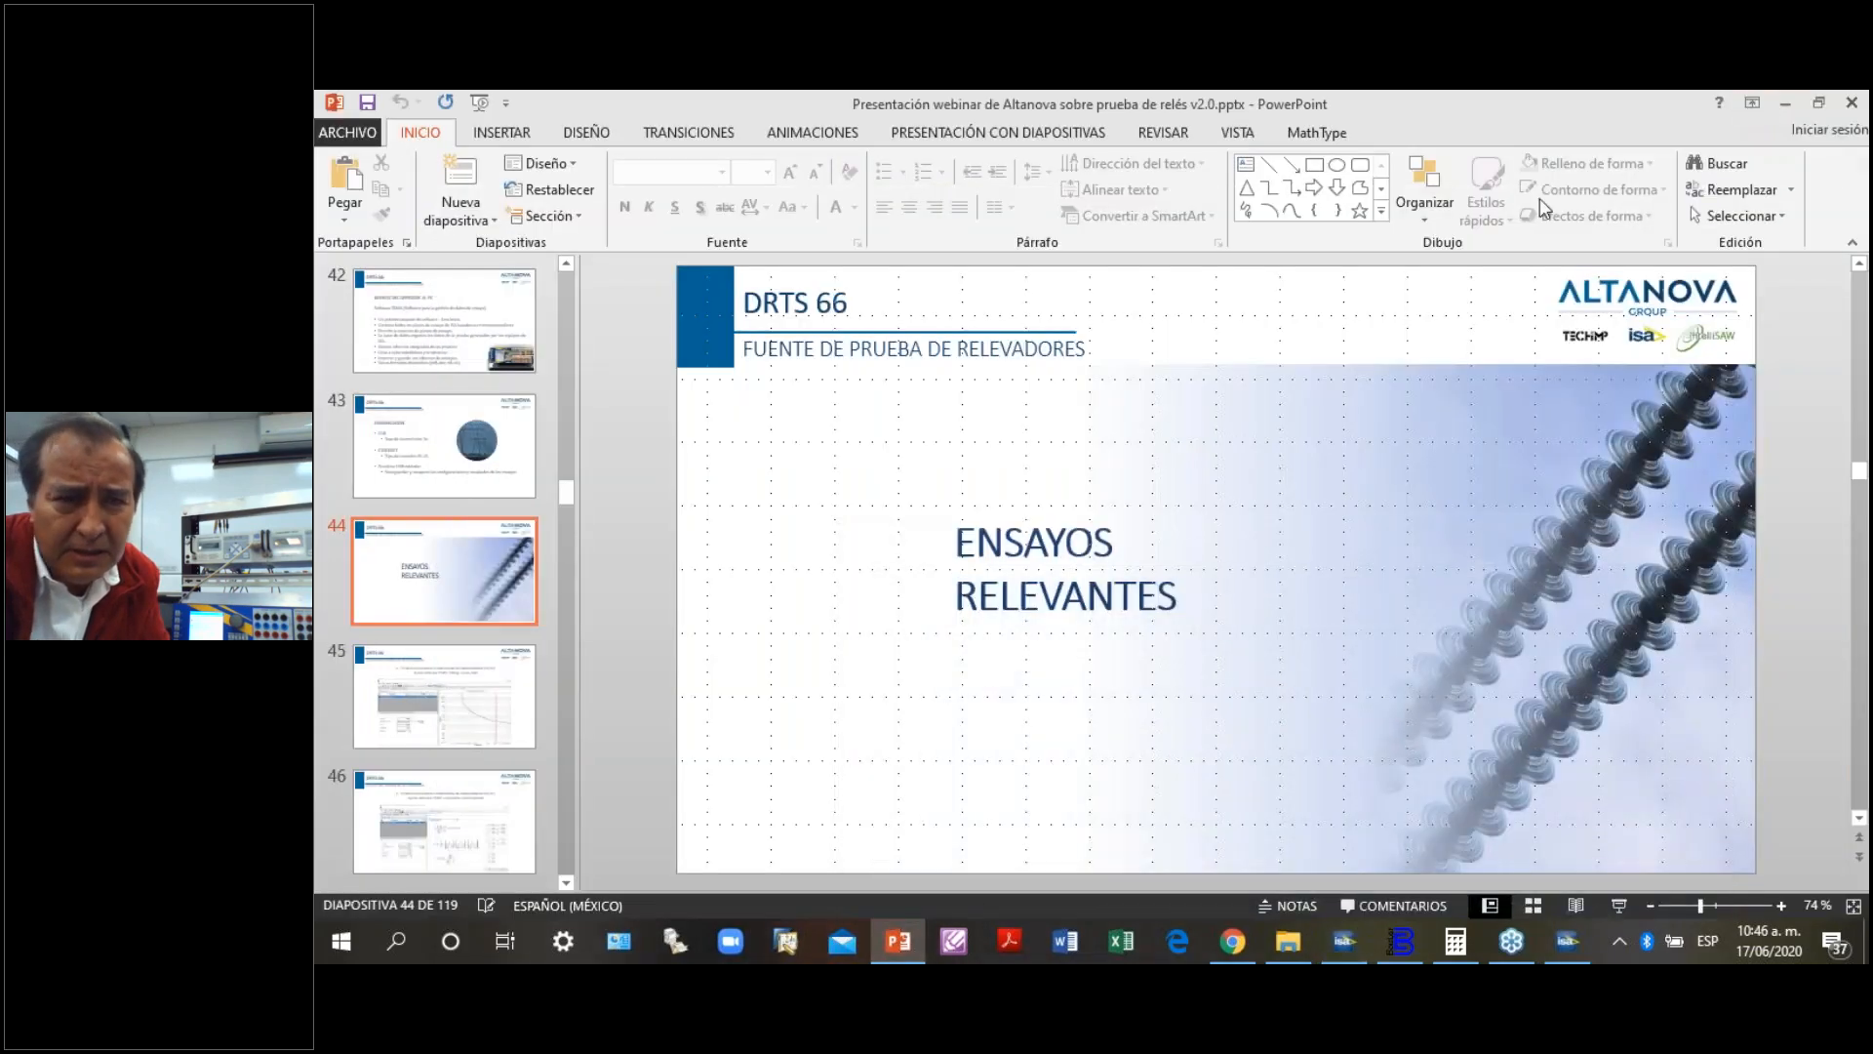
click(1787, 104)
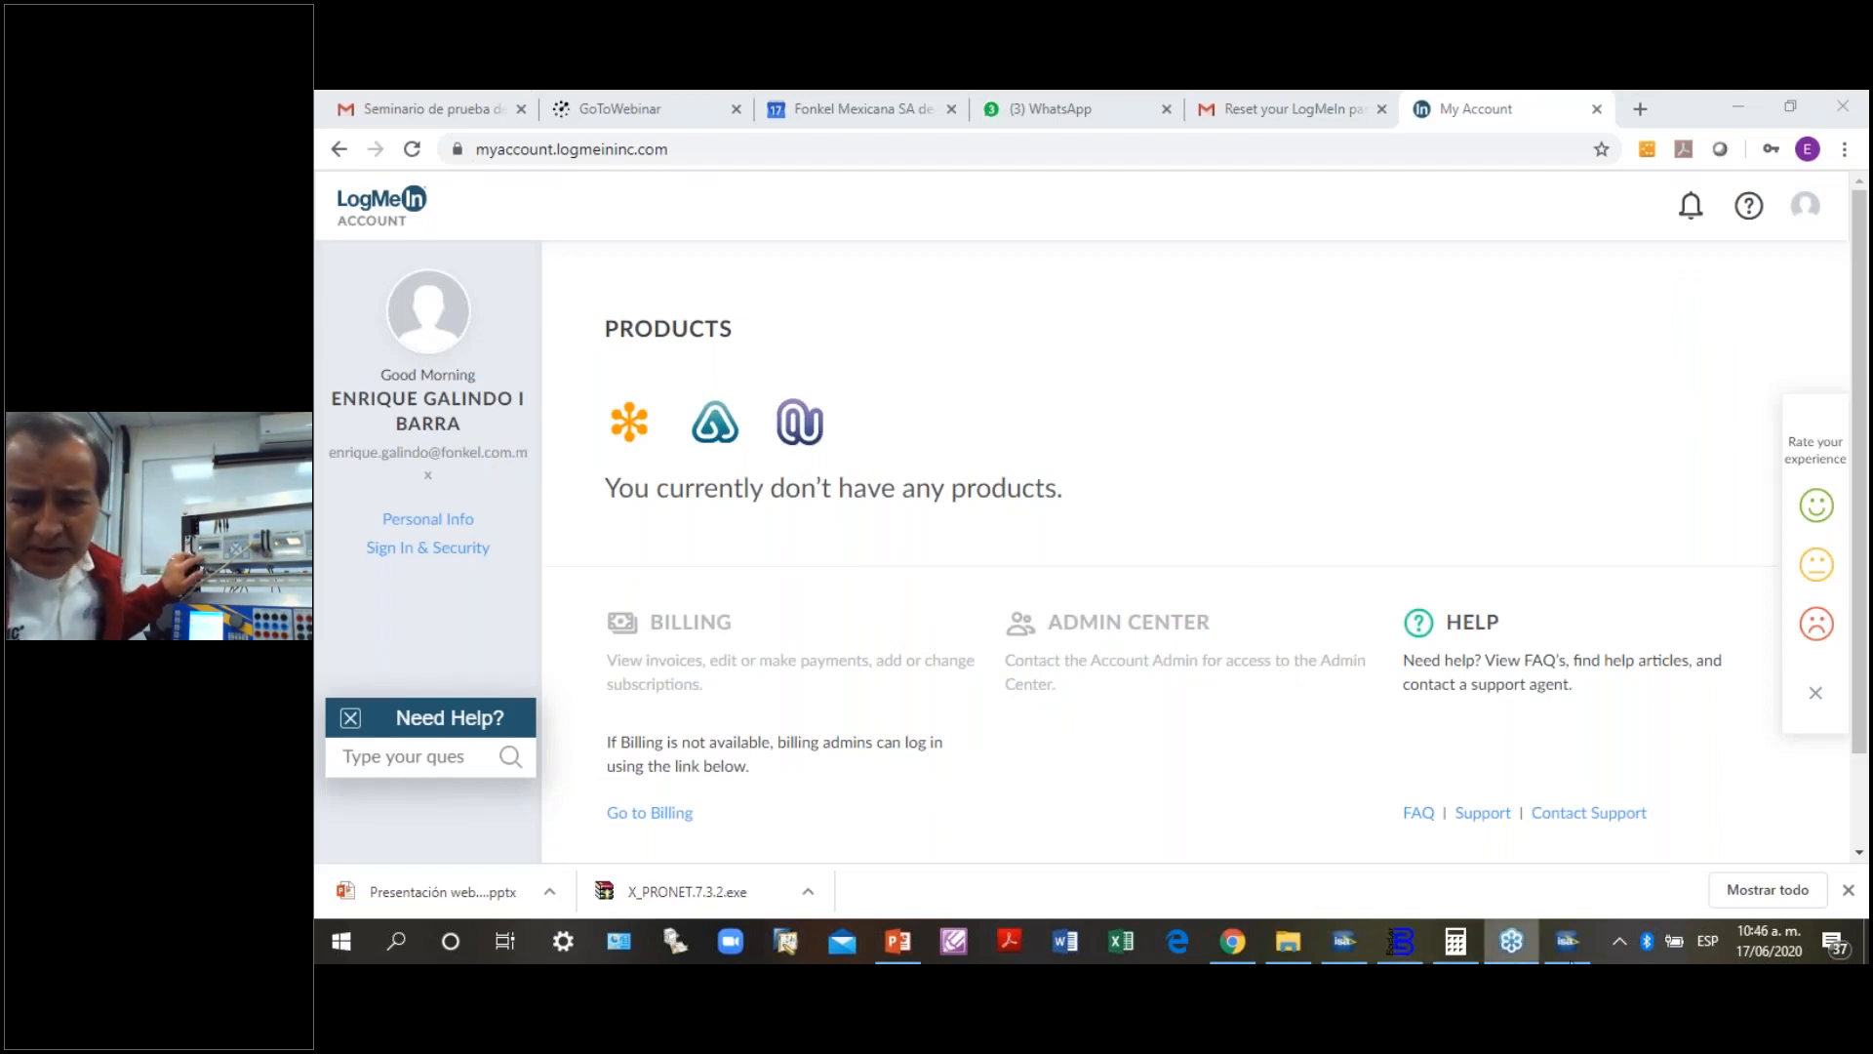
click(1569, 940)
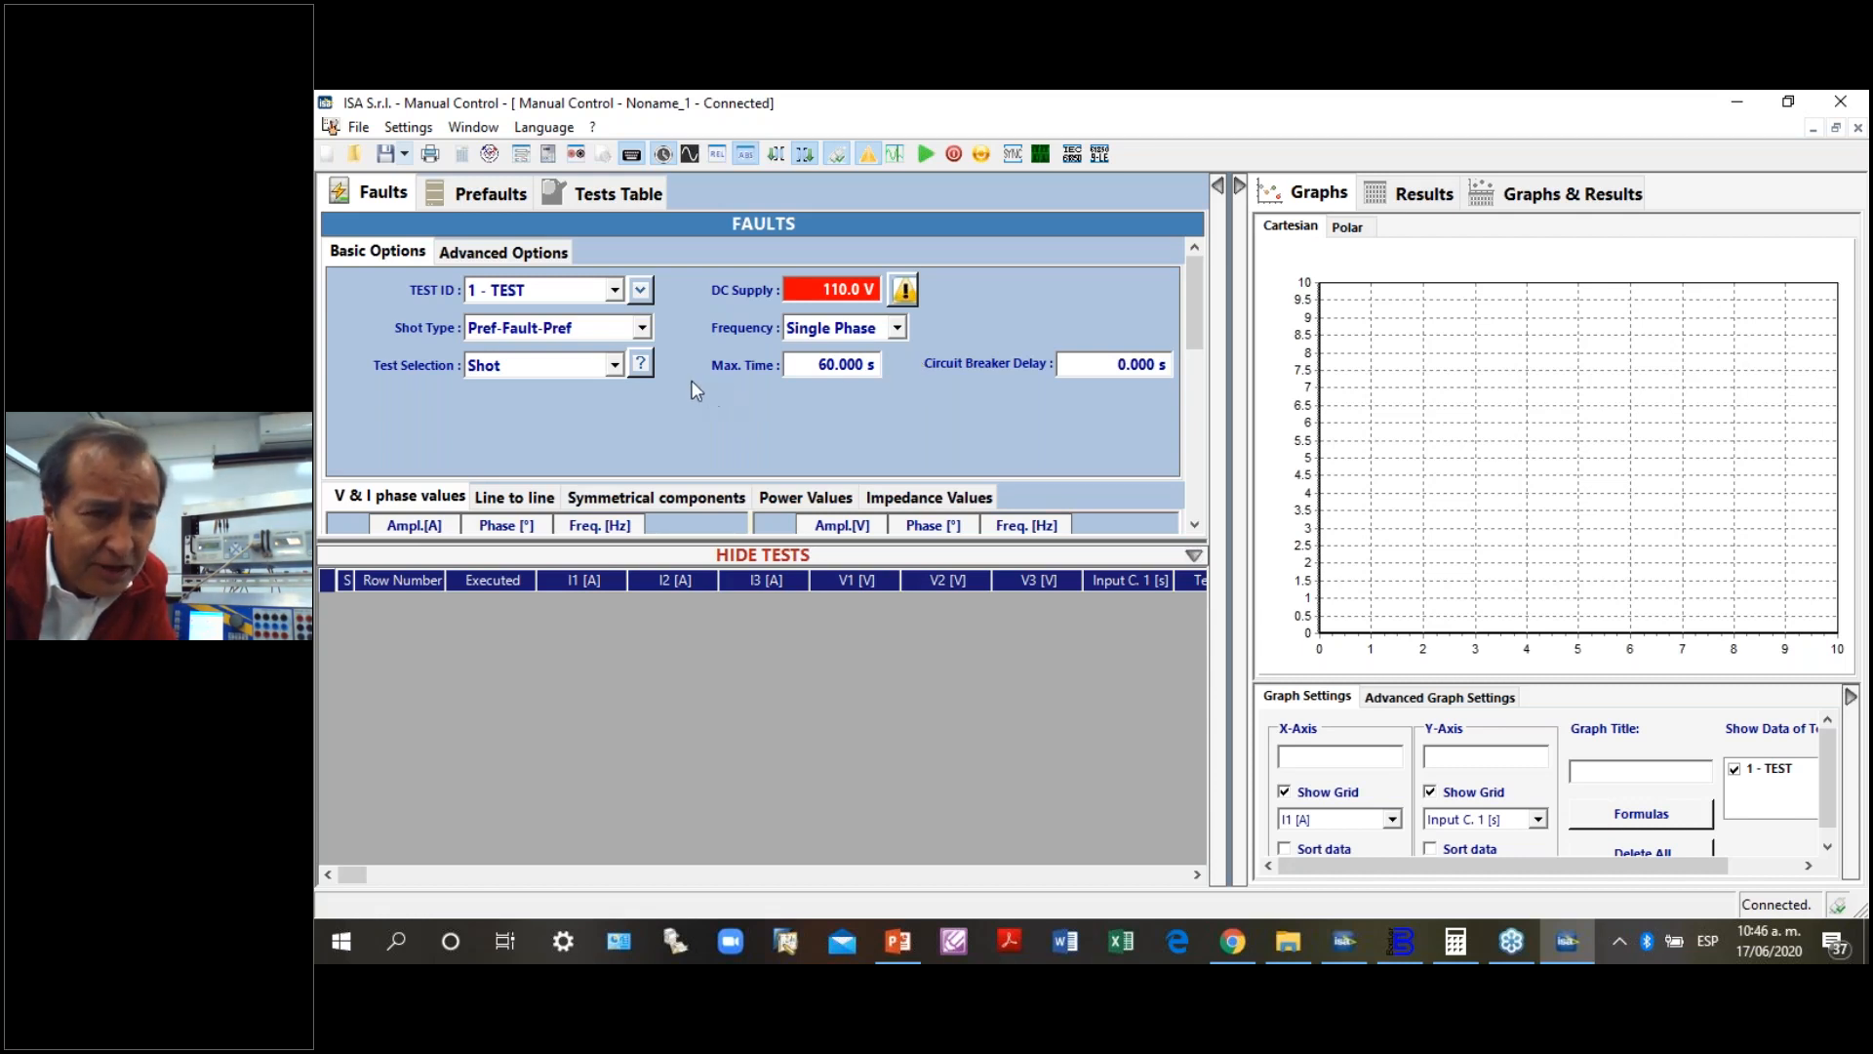
- Set the fault's shot type to Fault-Zero and the test selection to Dragging for test 1 - TEST
click(643, 328)
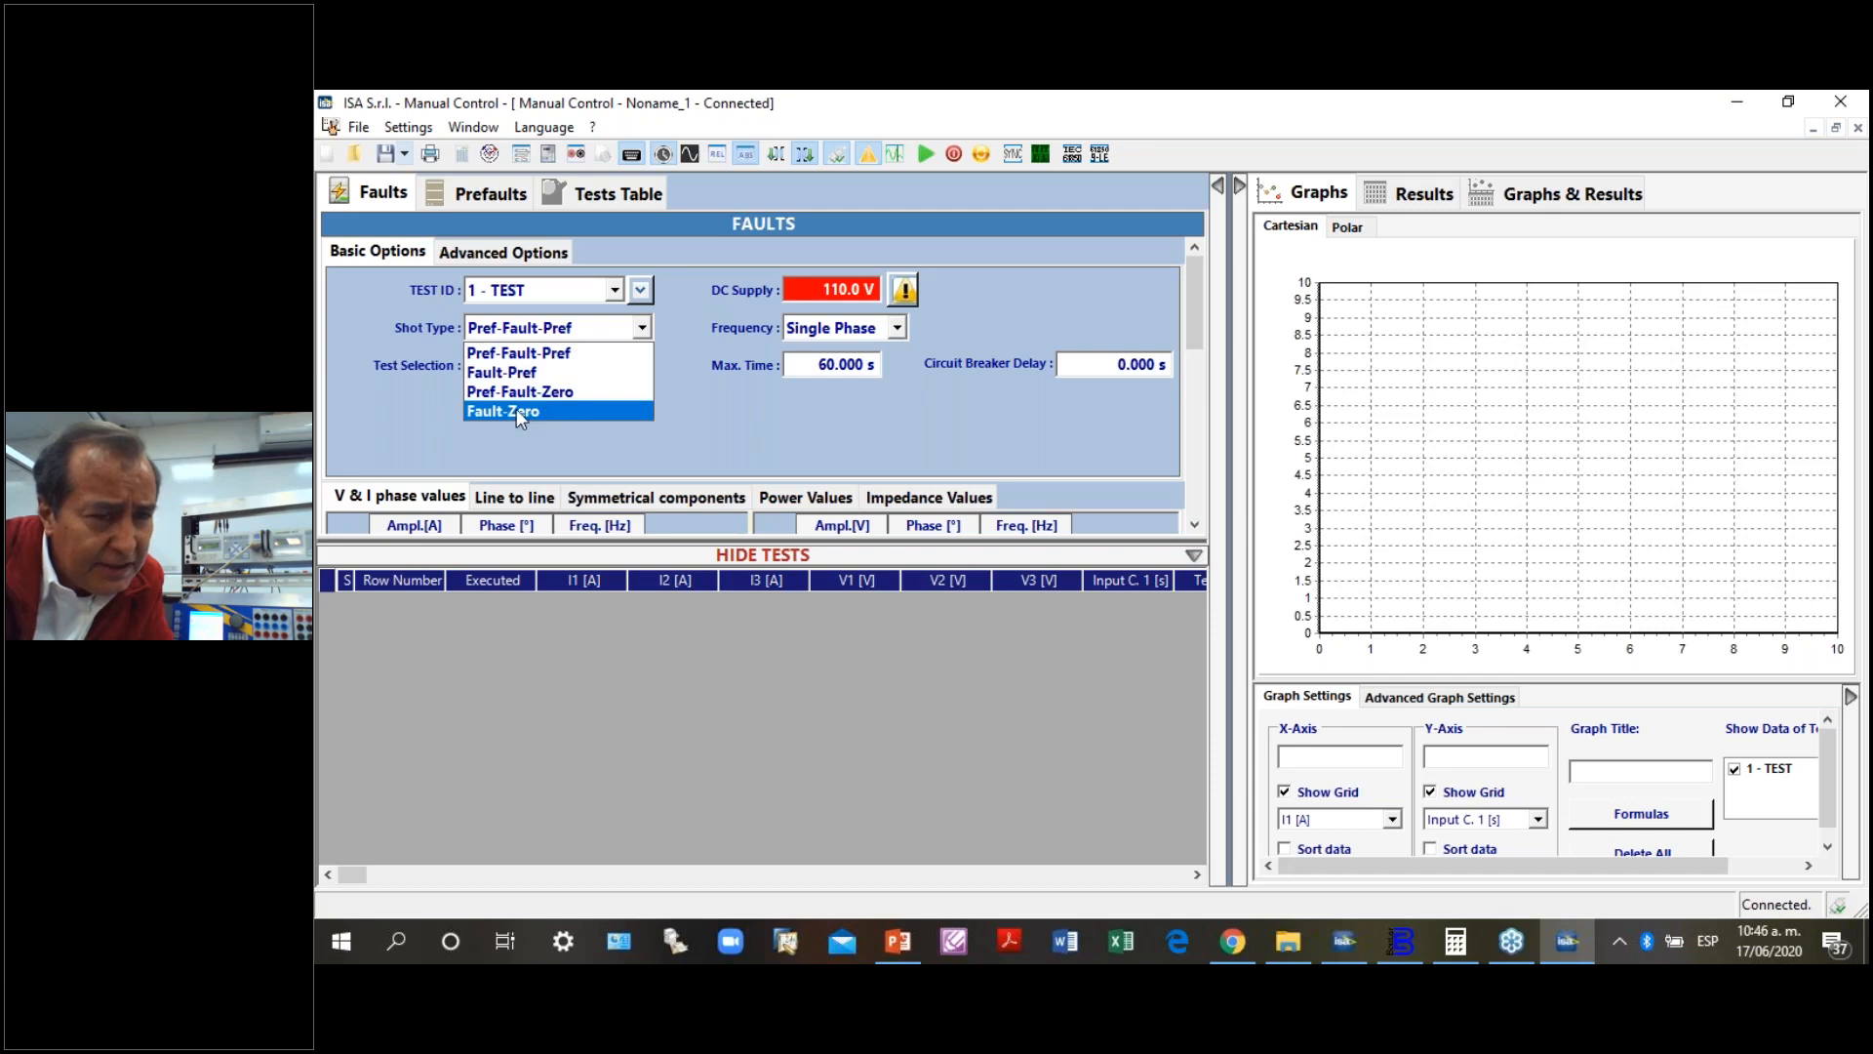
click(518, 412)
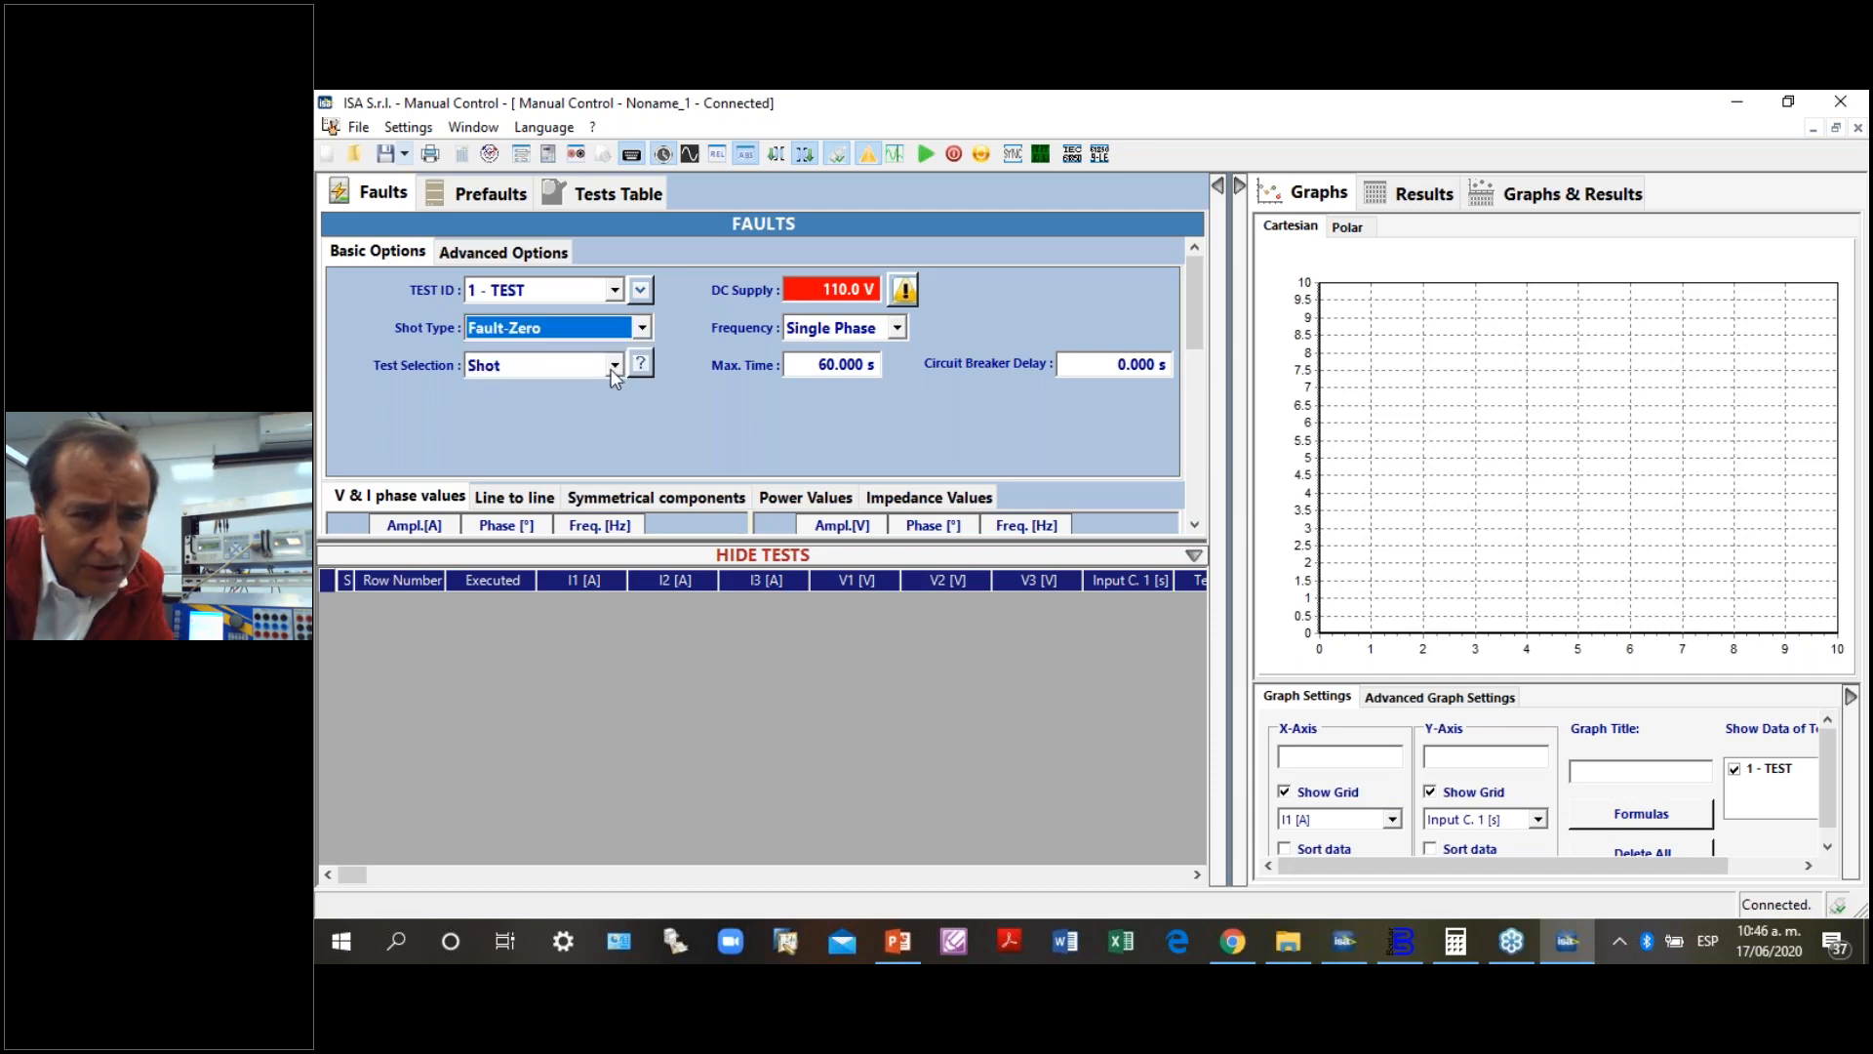
click(612, 365)
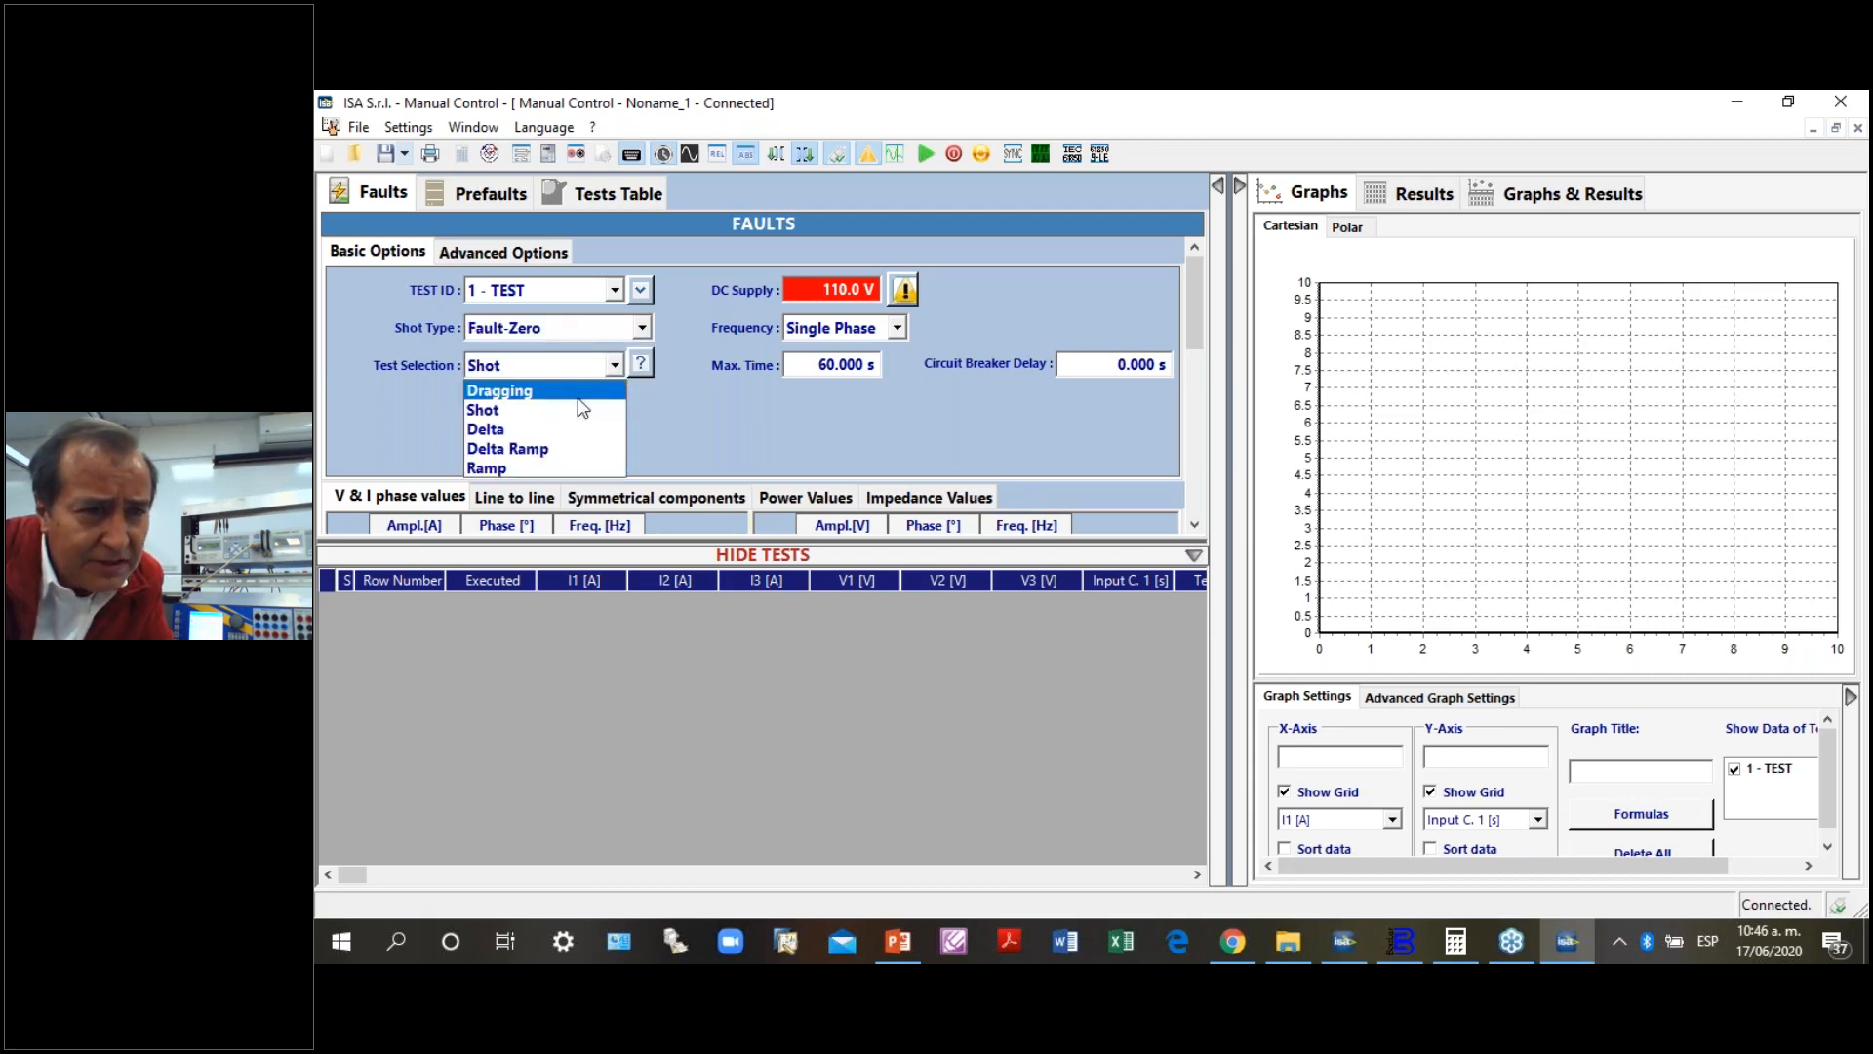
click(528, 400)
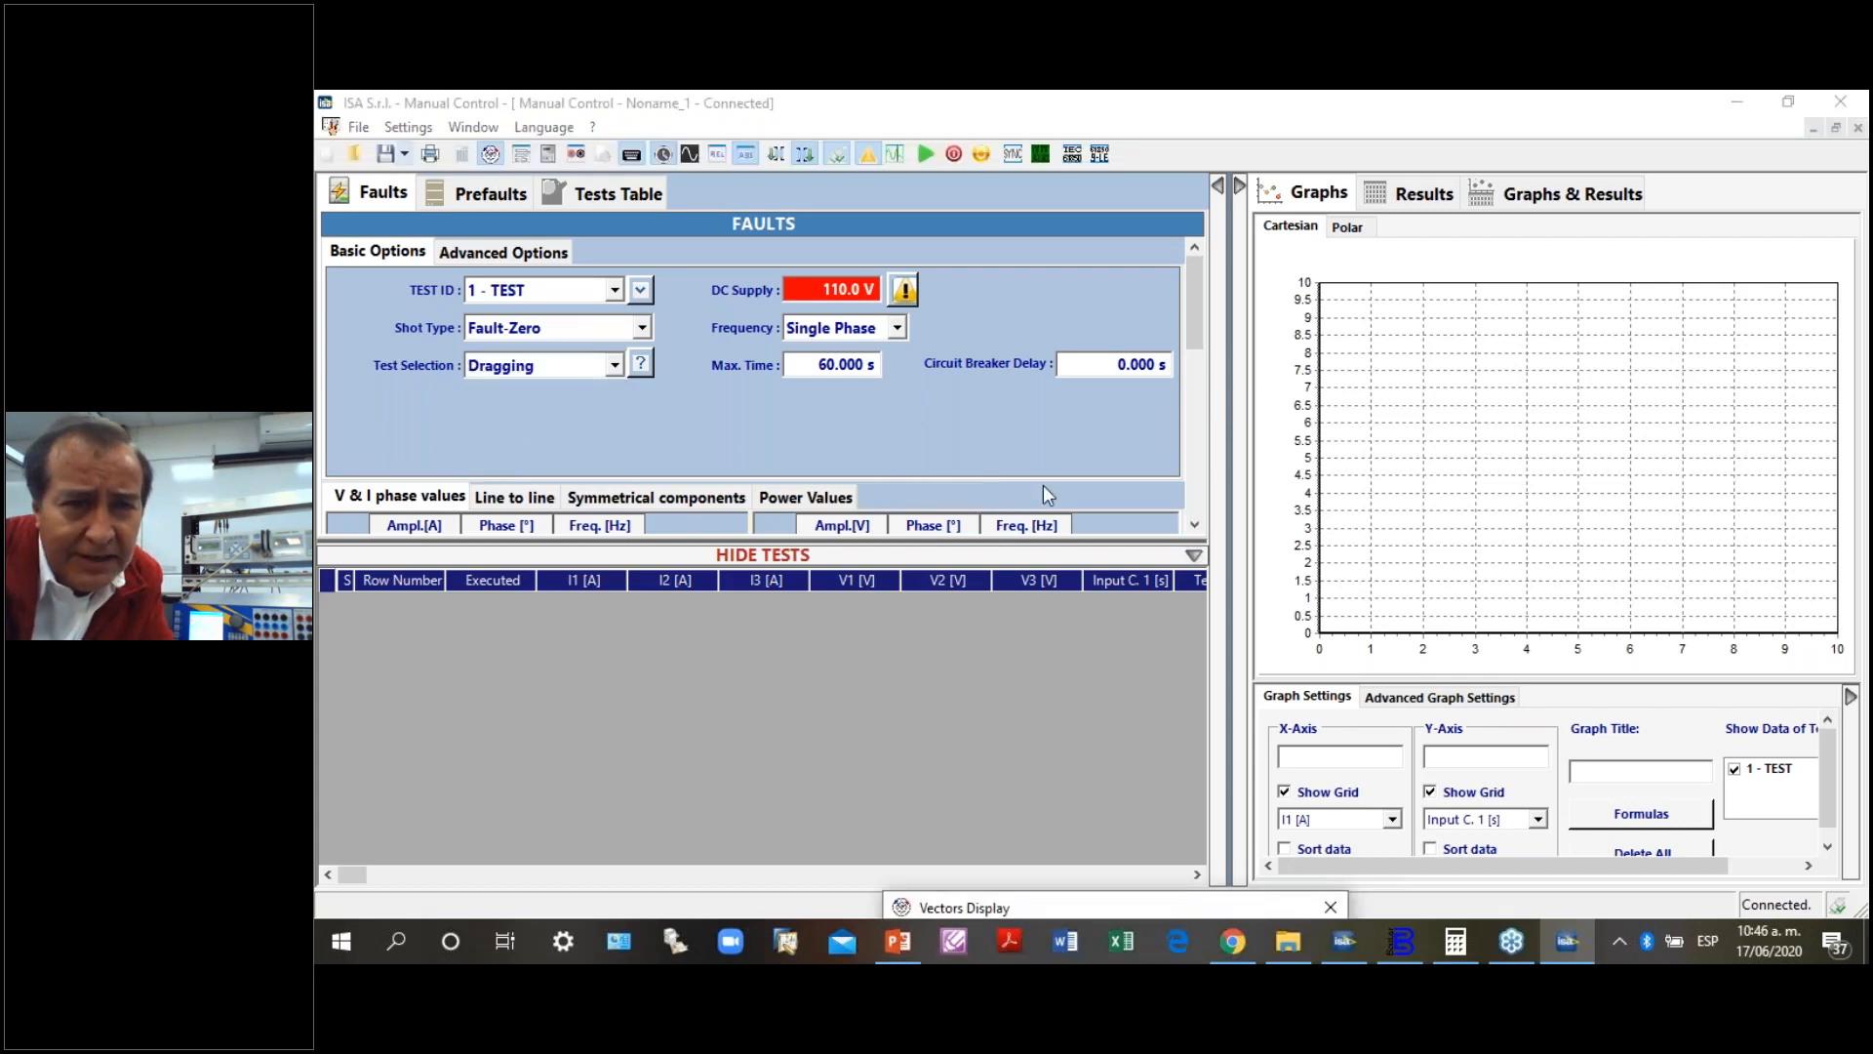
- Set the fault currents I1, I2 and I3 to 2 A at 60 Hz, applying each I1 value to all three phases
scroll(1044, 484, down, 2)
click(401, 414)
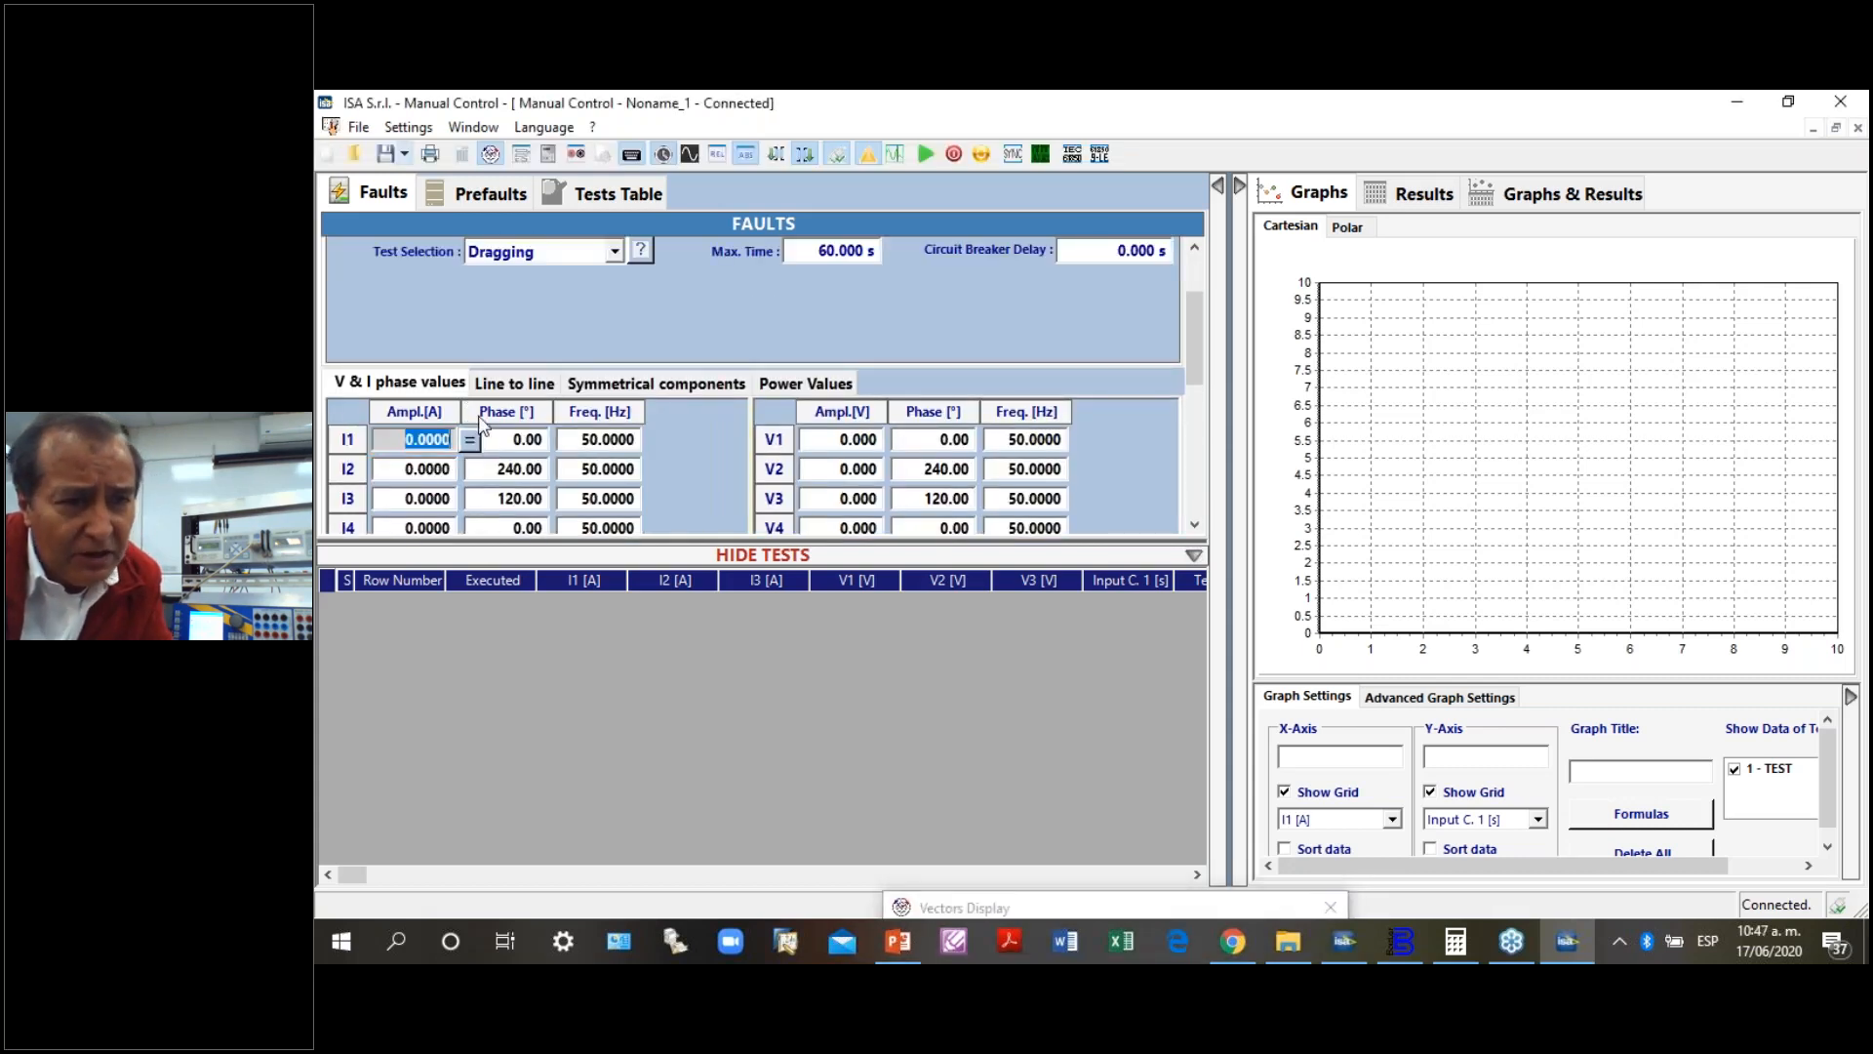
text(22)
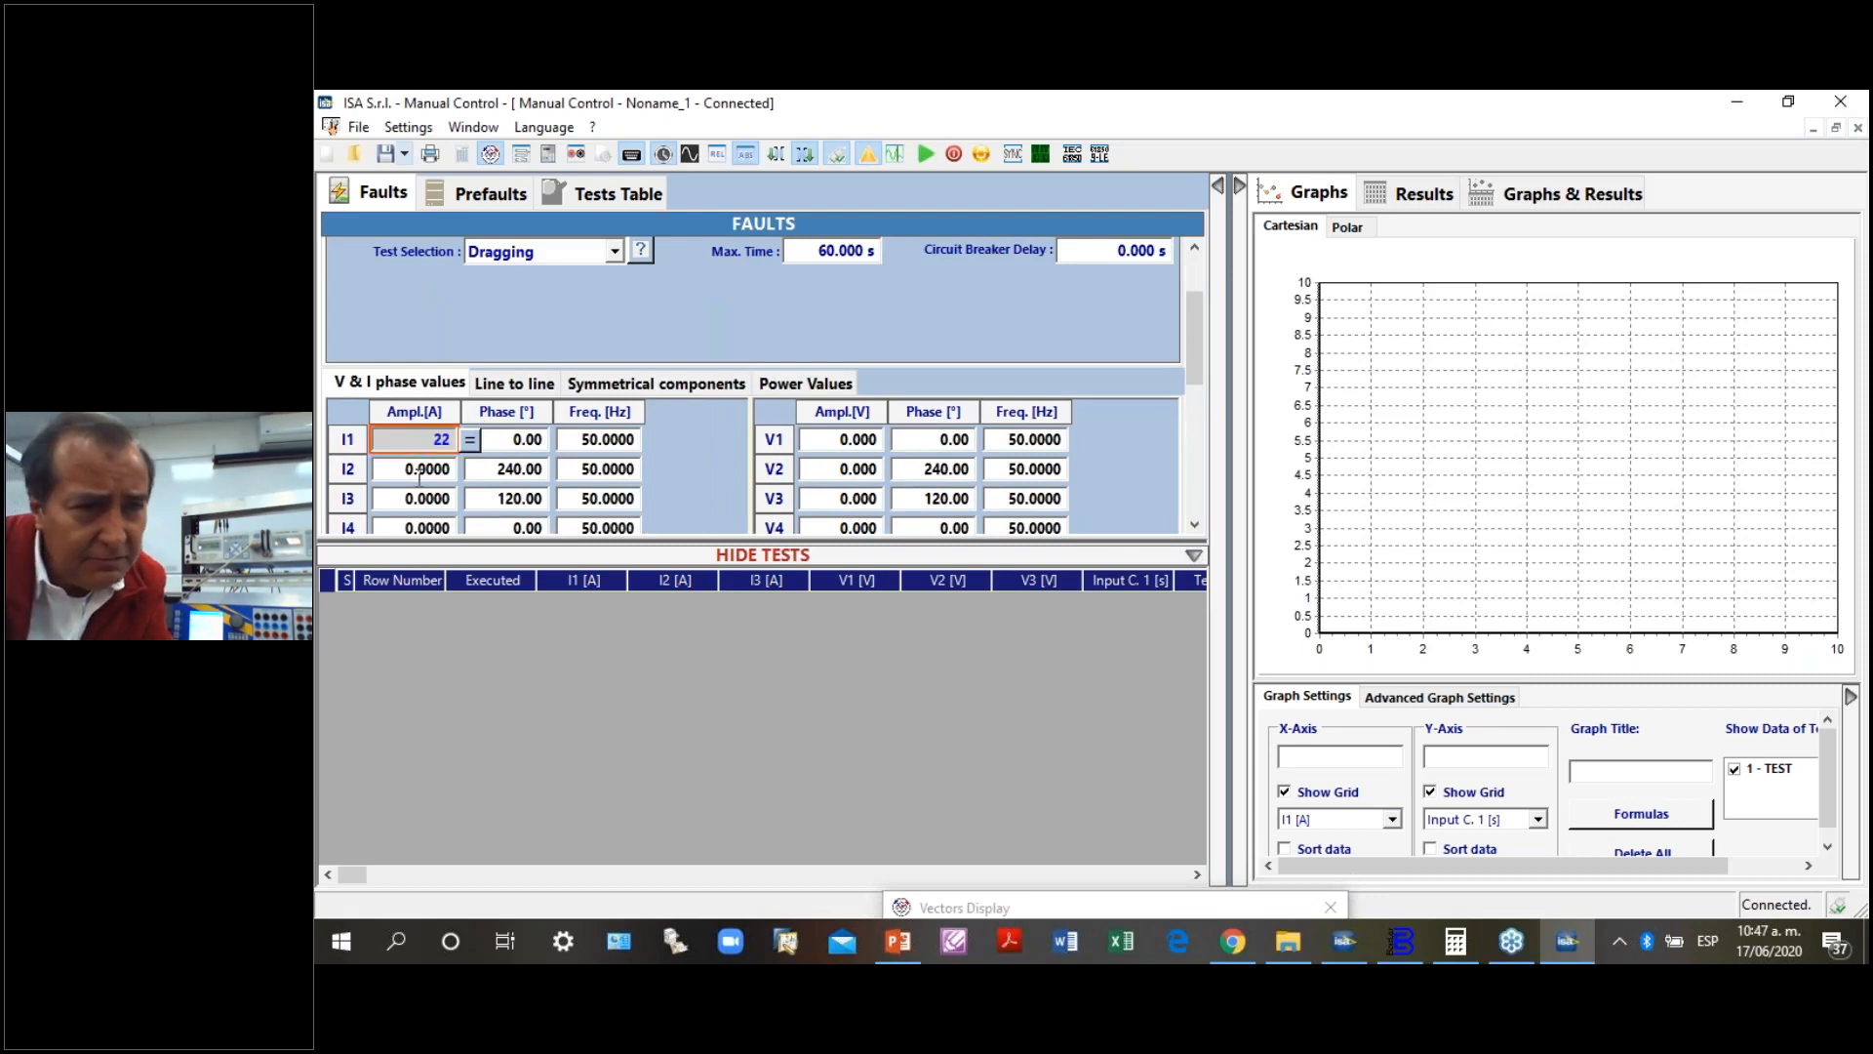
key(BackSpace)
click(469, 440)
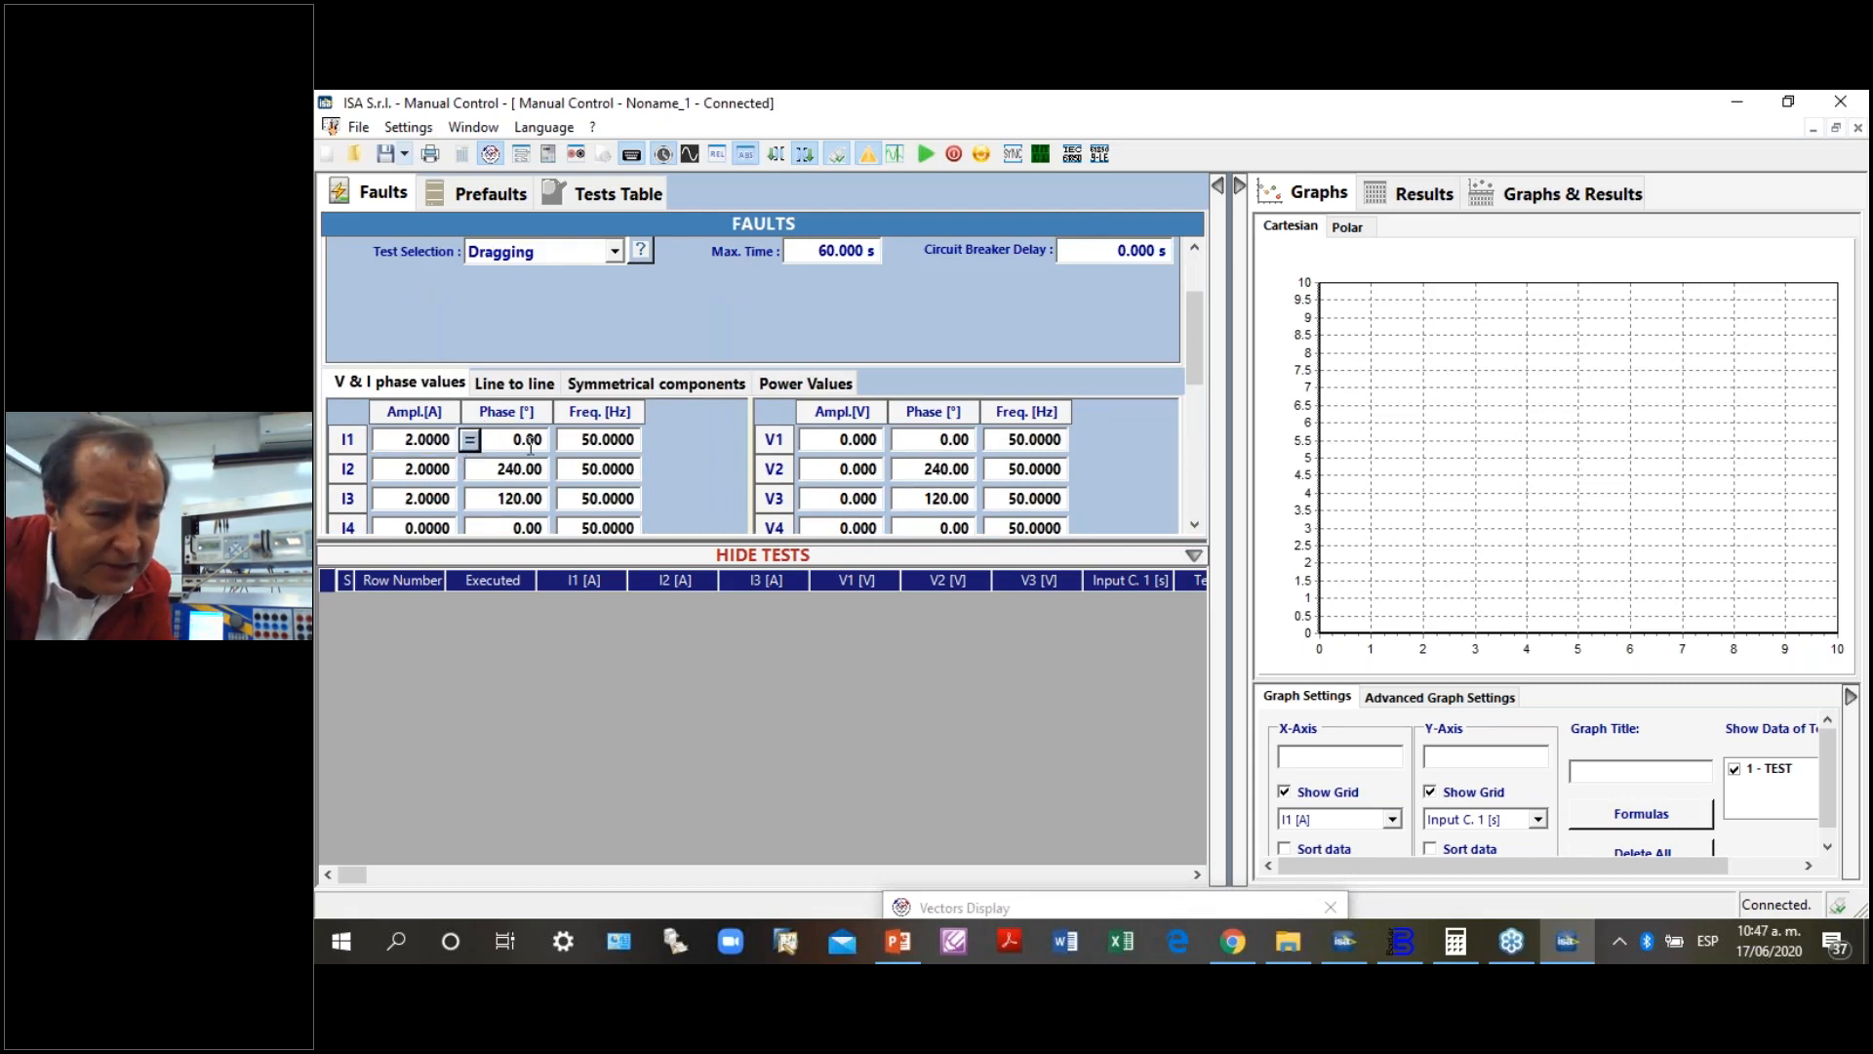
click(603, 440)
text(6)
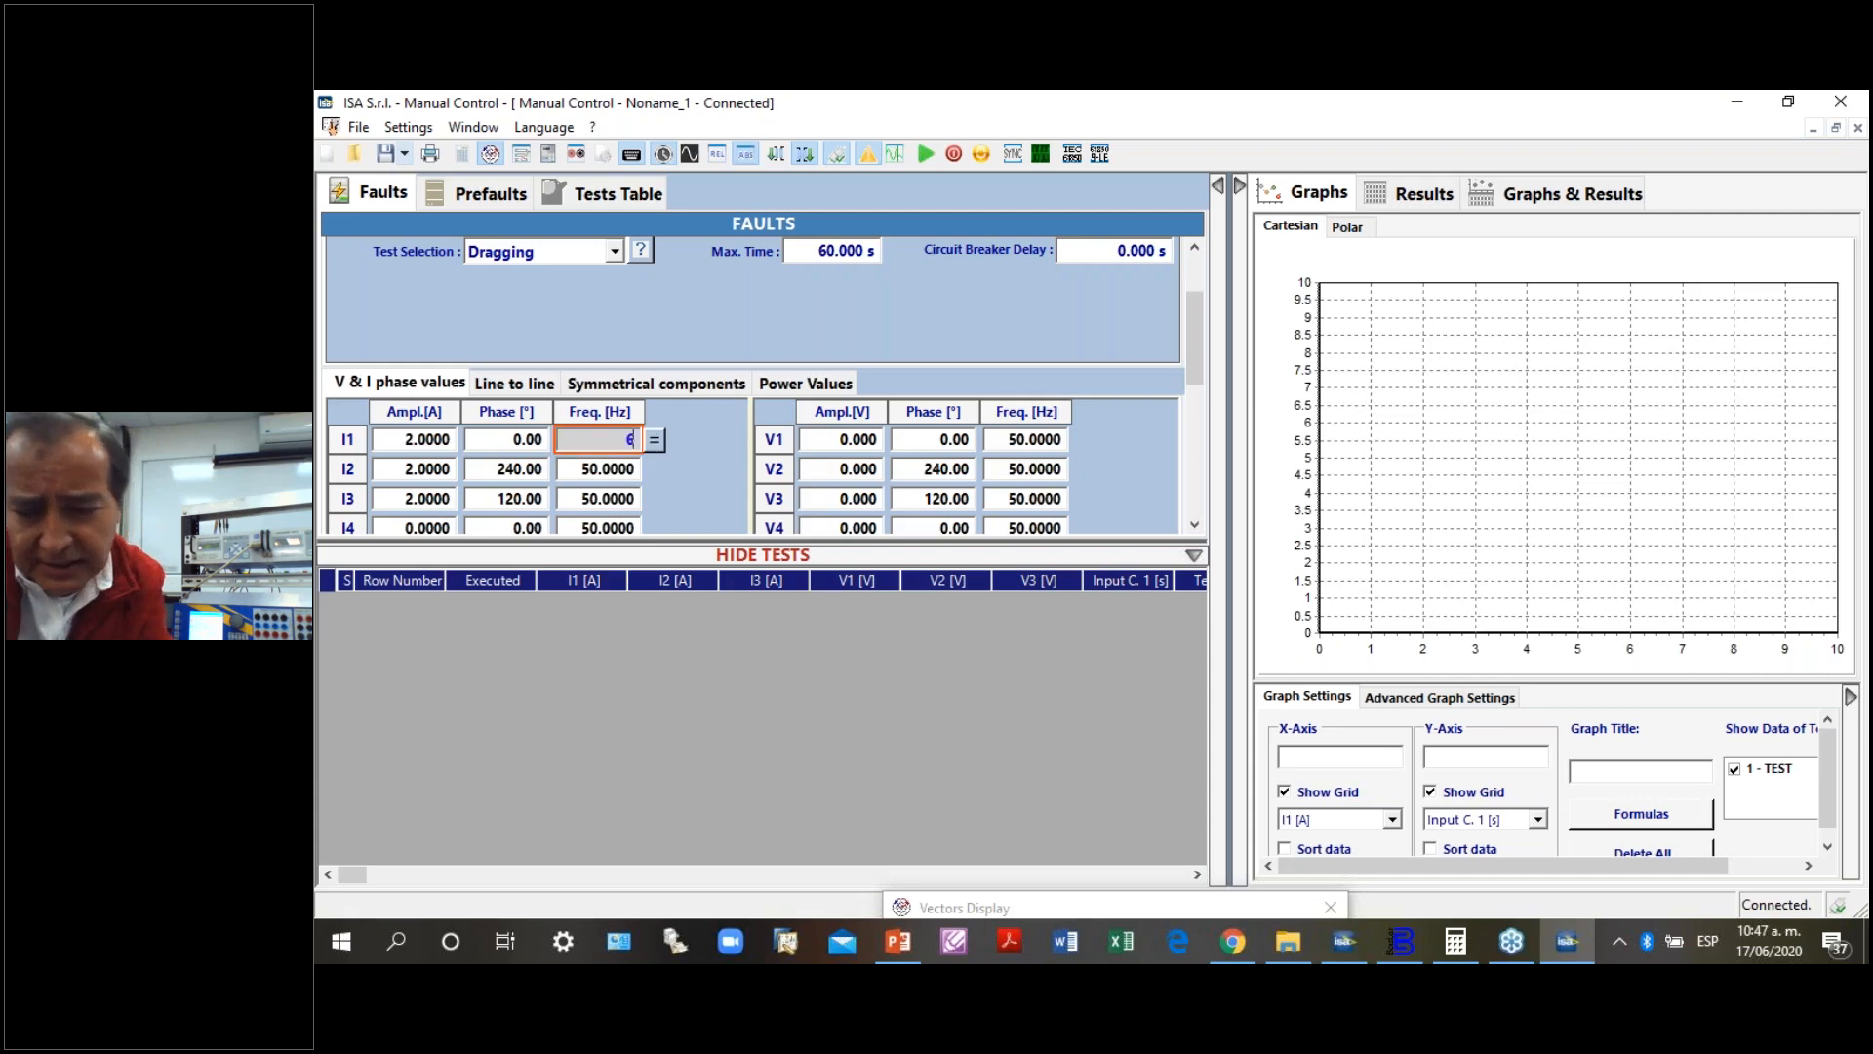
text(0)
click(655, 440)
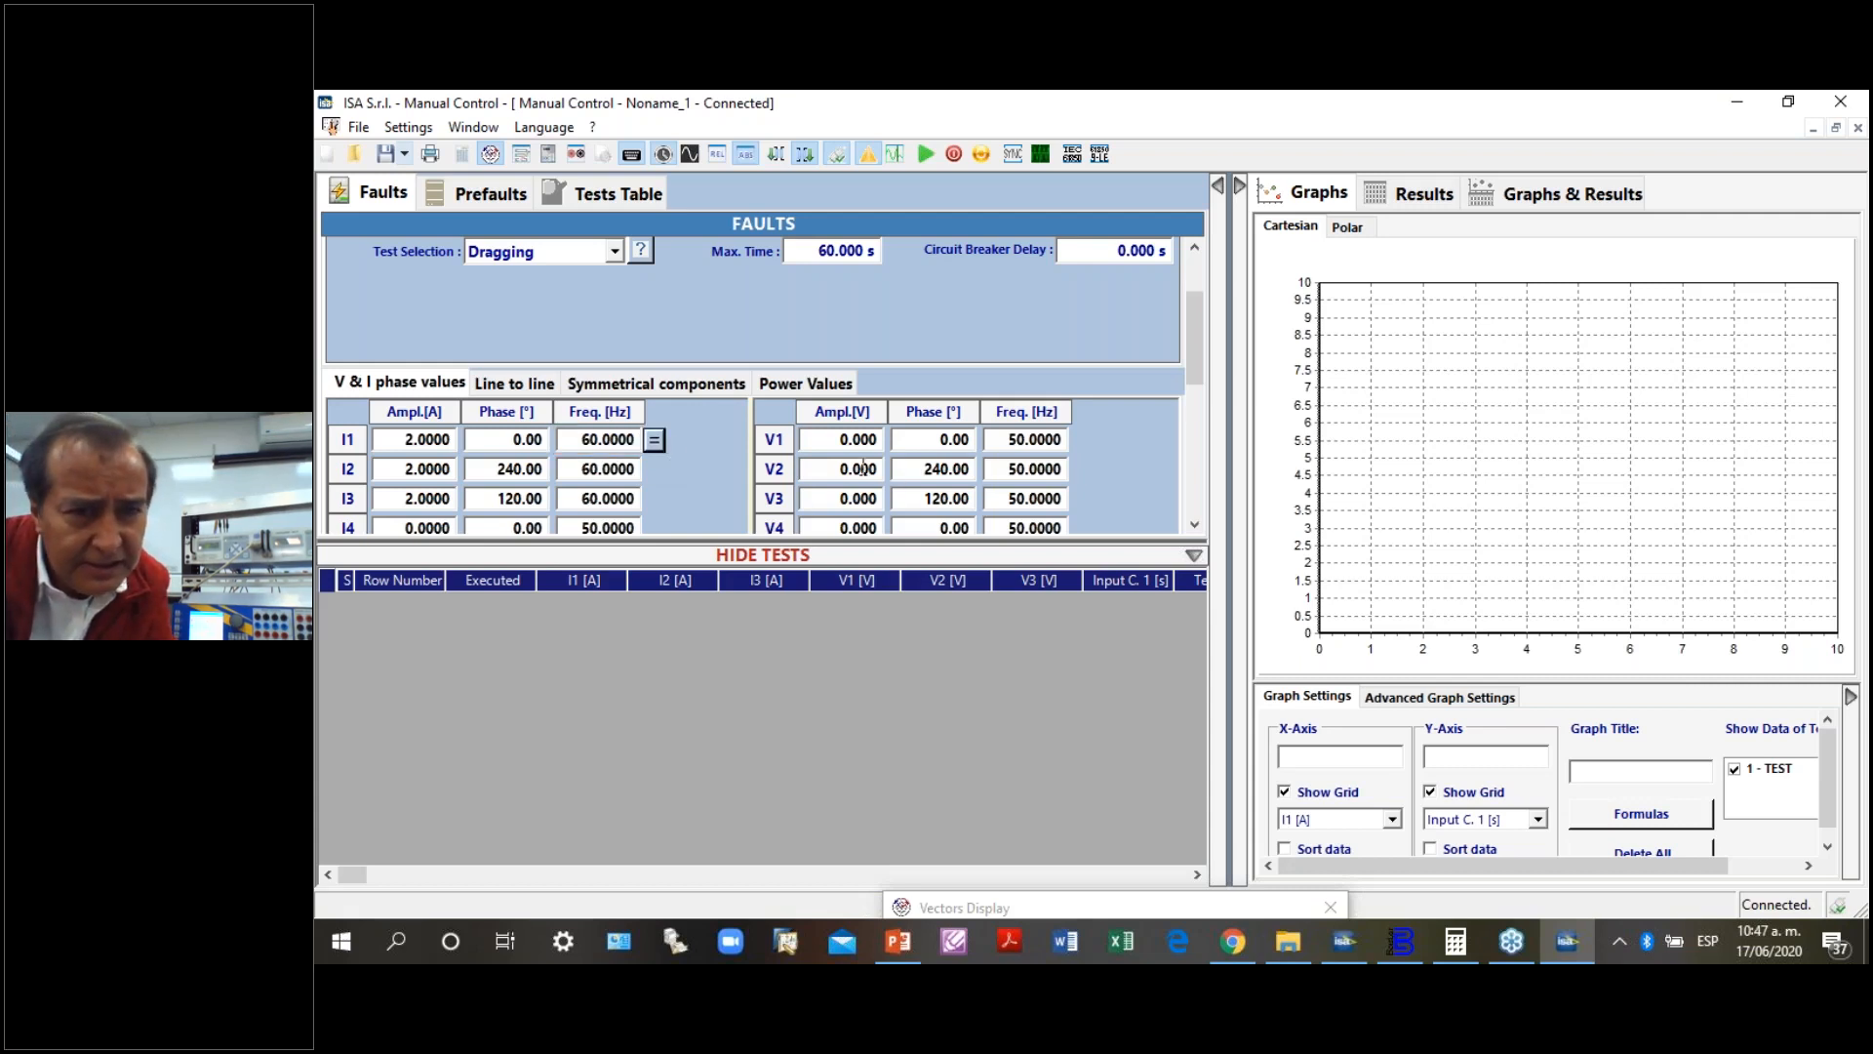
- Set the phase voltage V1 to 69 V and apply the same amplitude to V2 and V3
click(835, 440)
text(69)
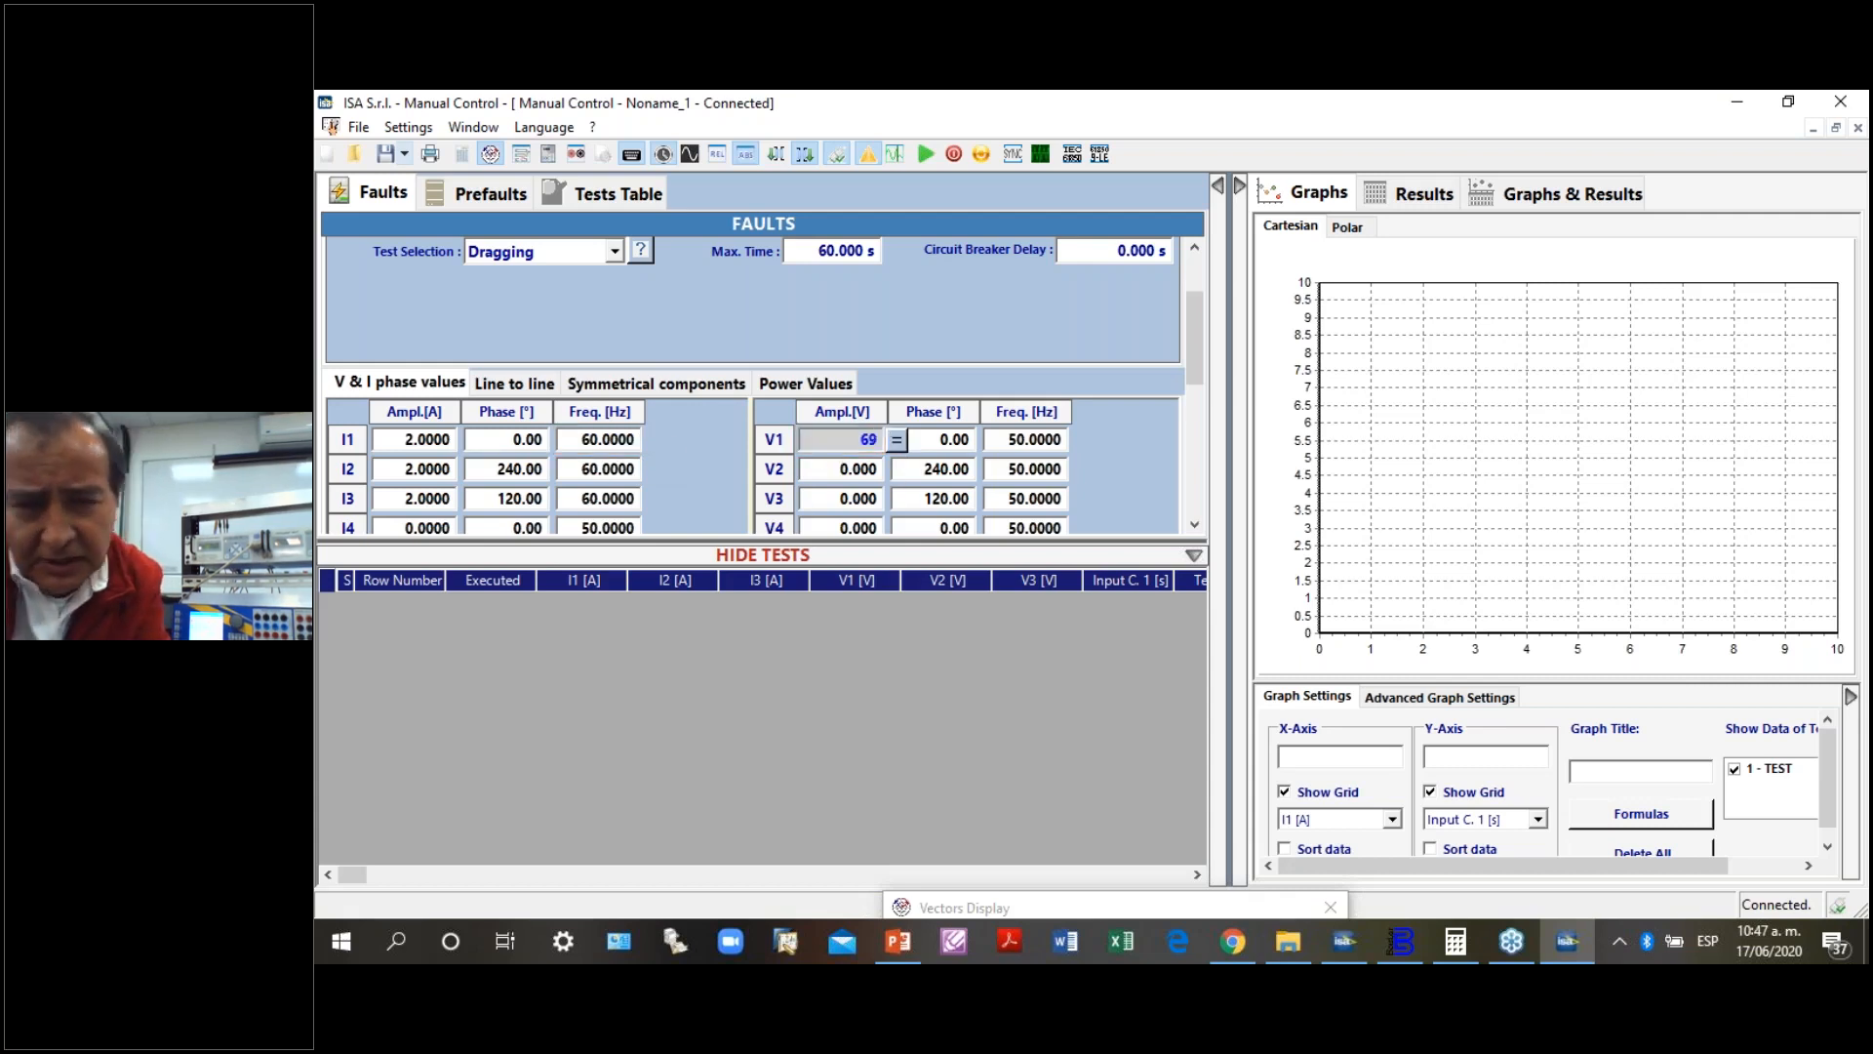
click(897, 440)
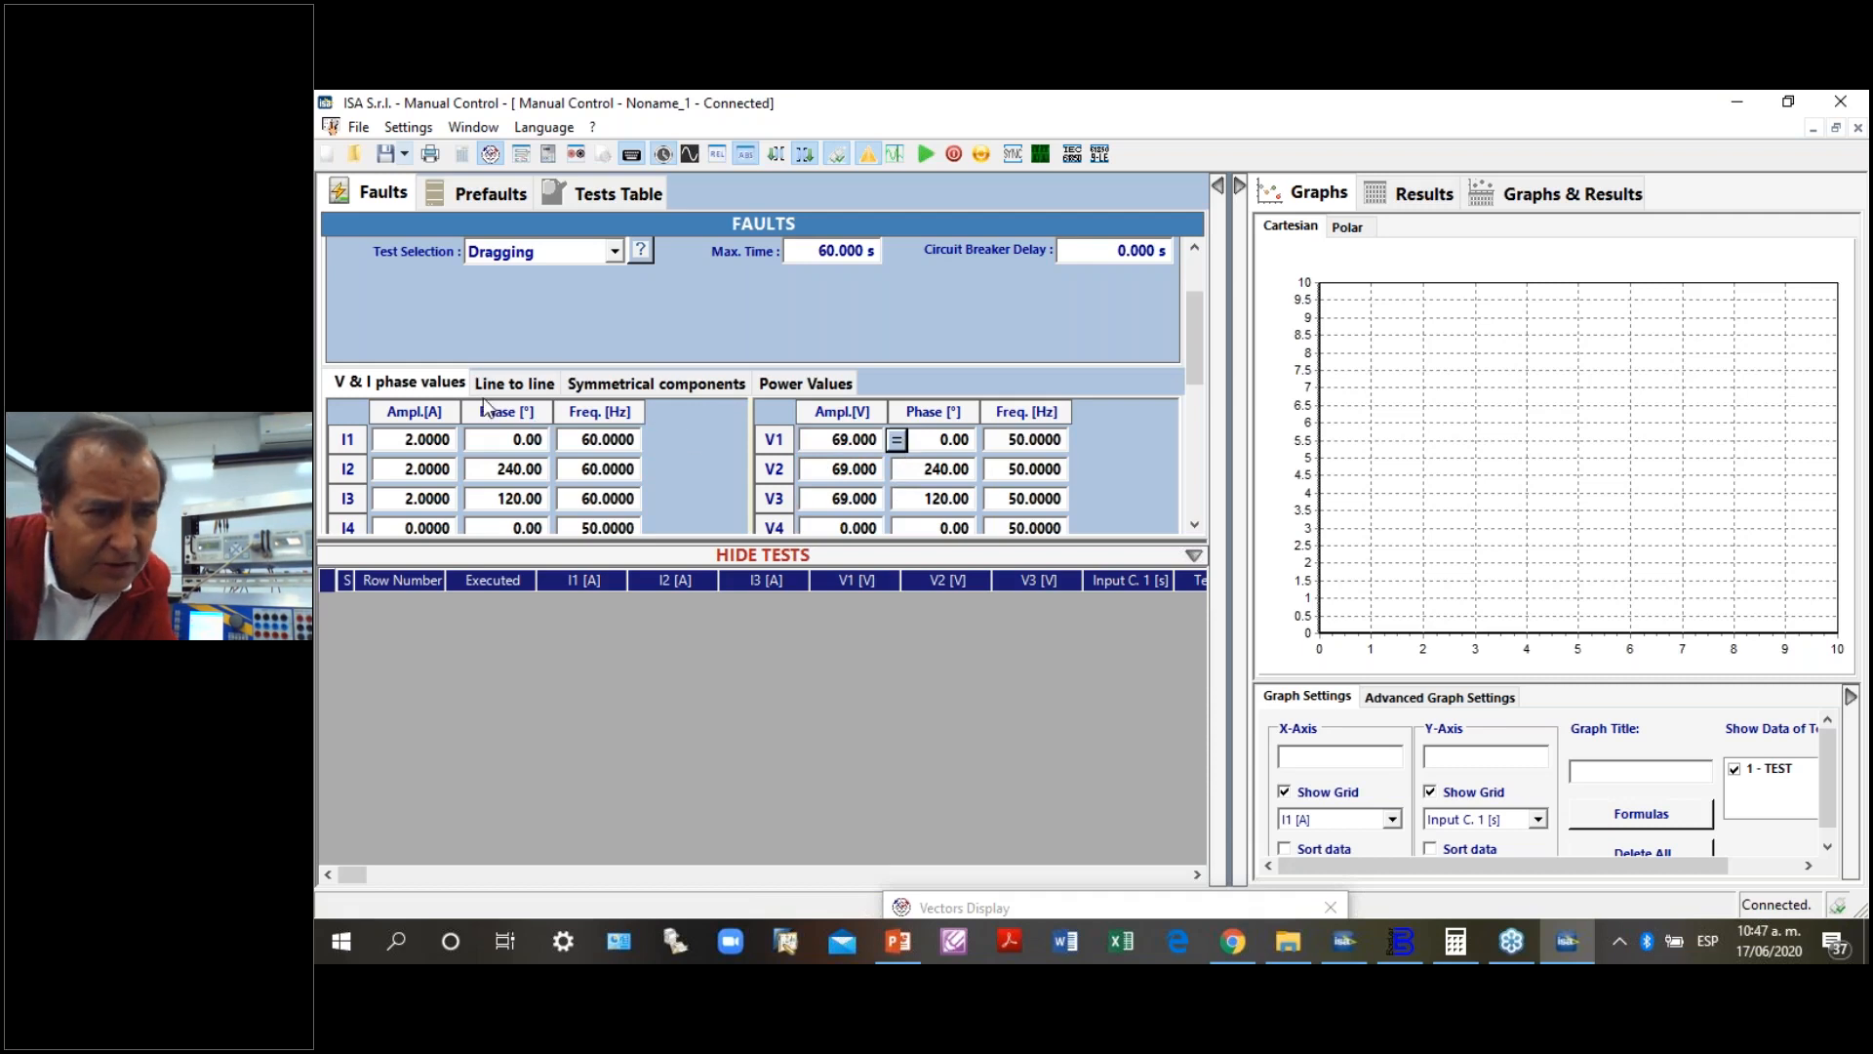
- Set the line-to-line voltage V12 to 120 V
click(522, 385)
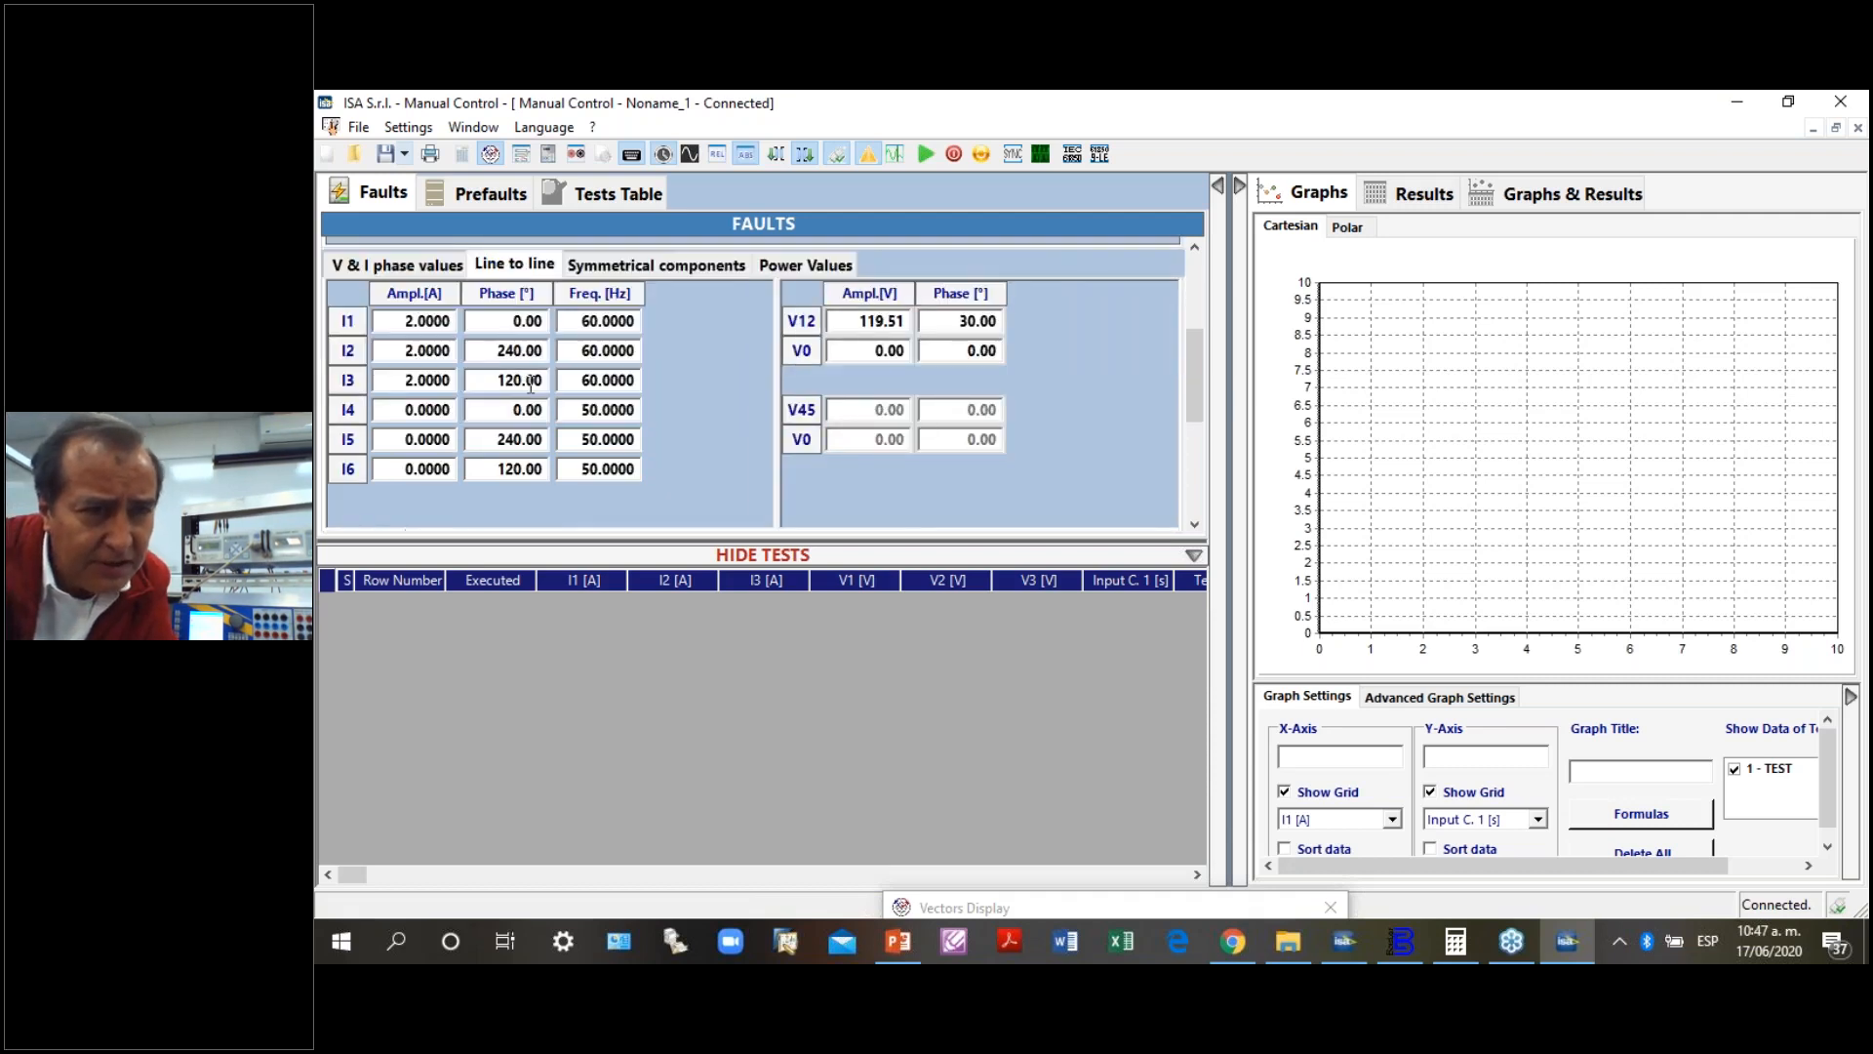
click(860, 317)
text(120)
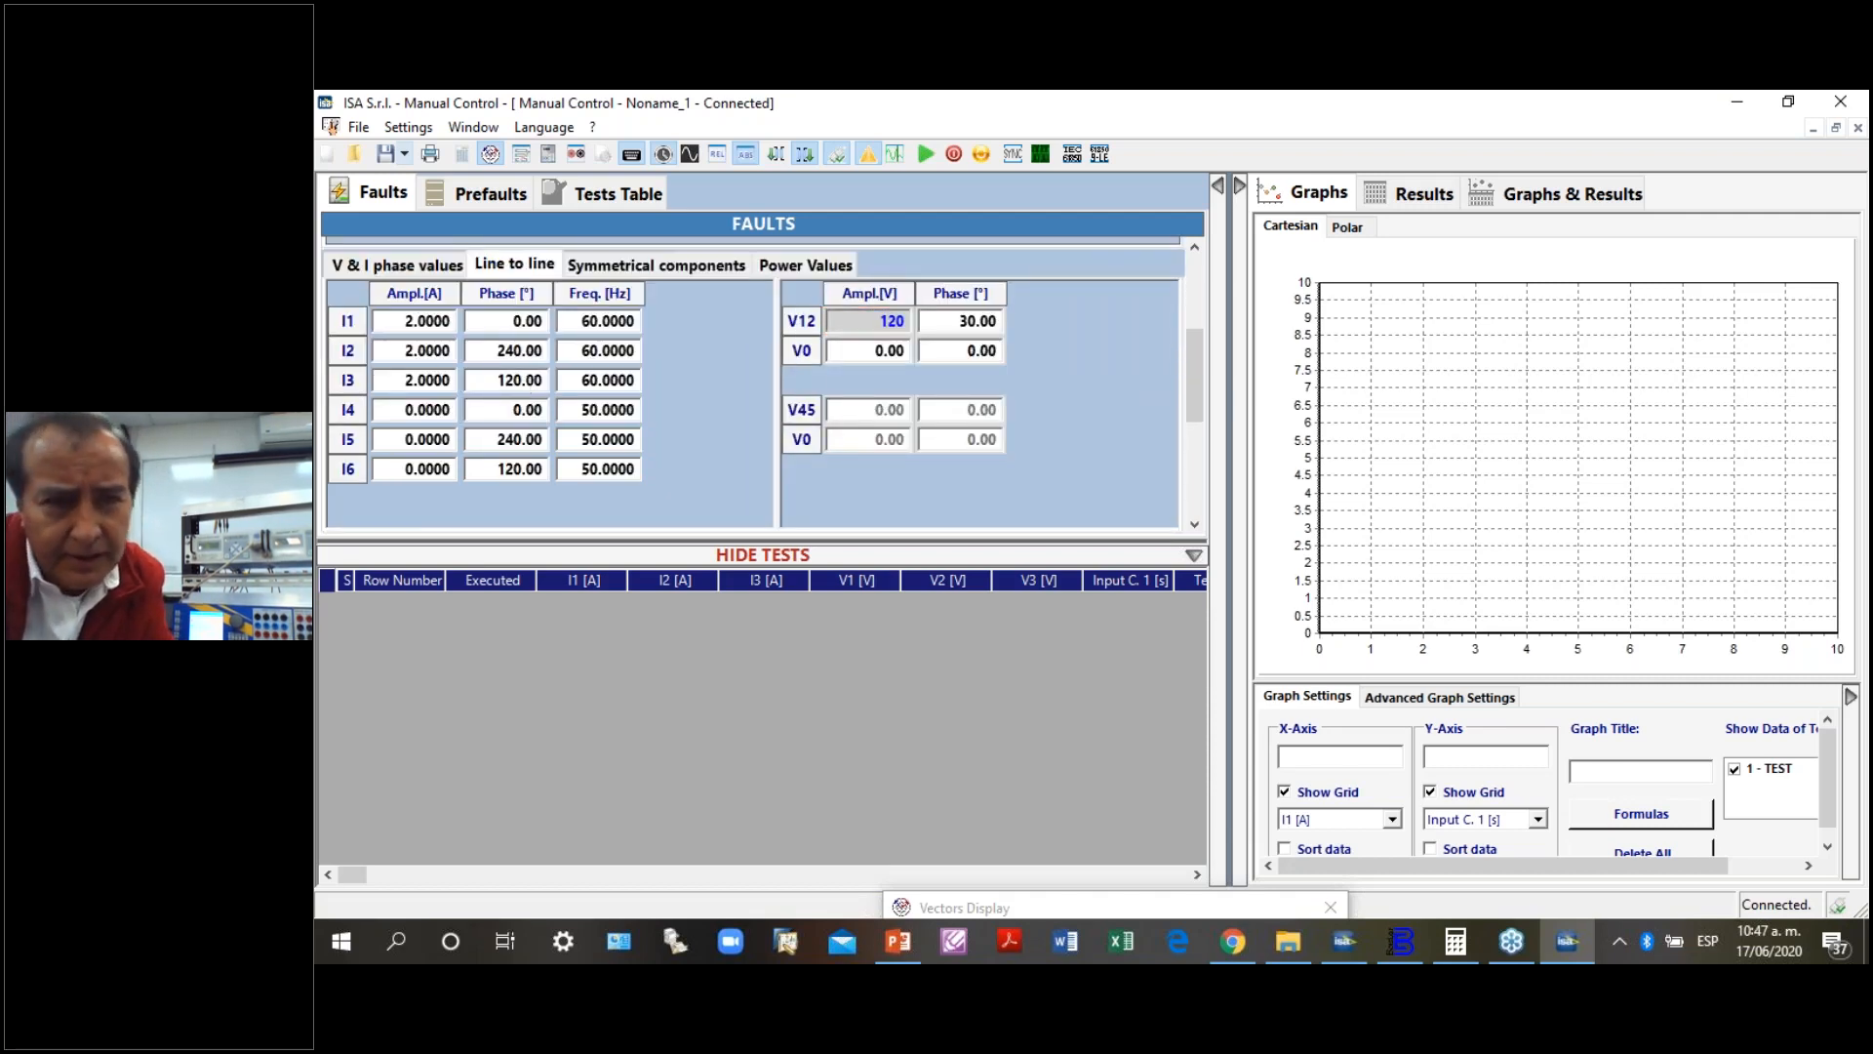
key(Tab)
- Set the frequency of the phase voltages V1 to V3 to 60 Hz and start the test
click(429, 263)
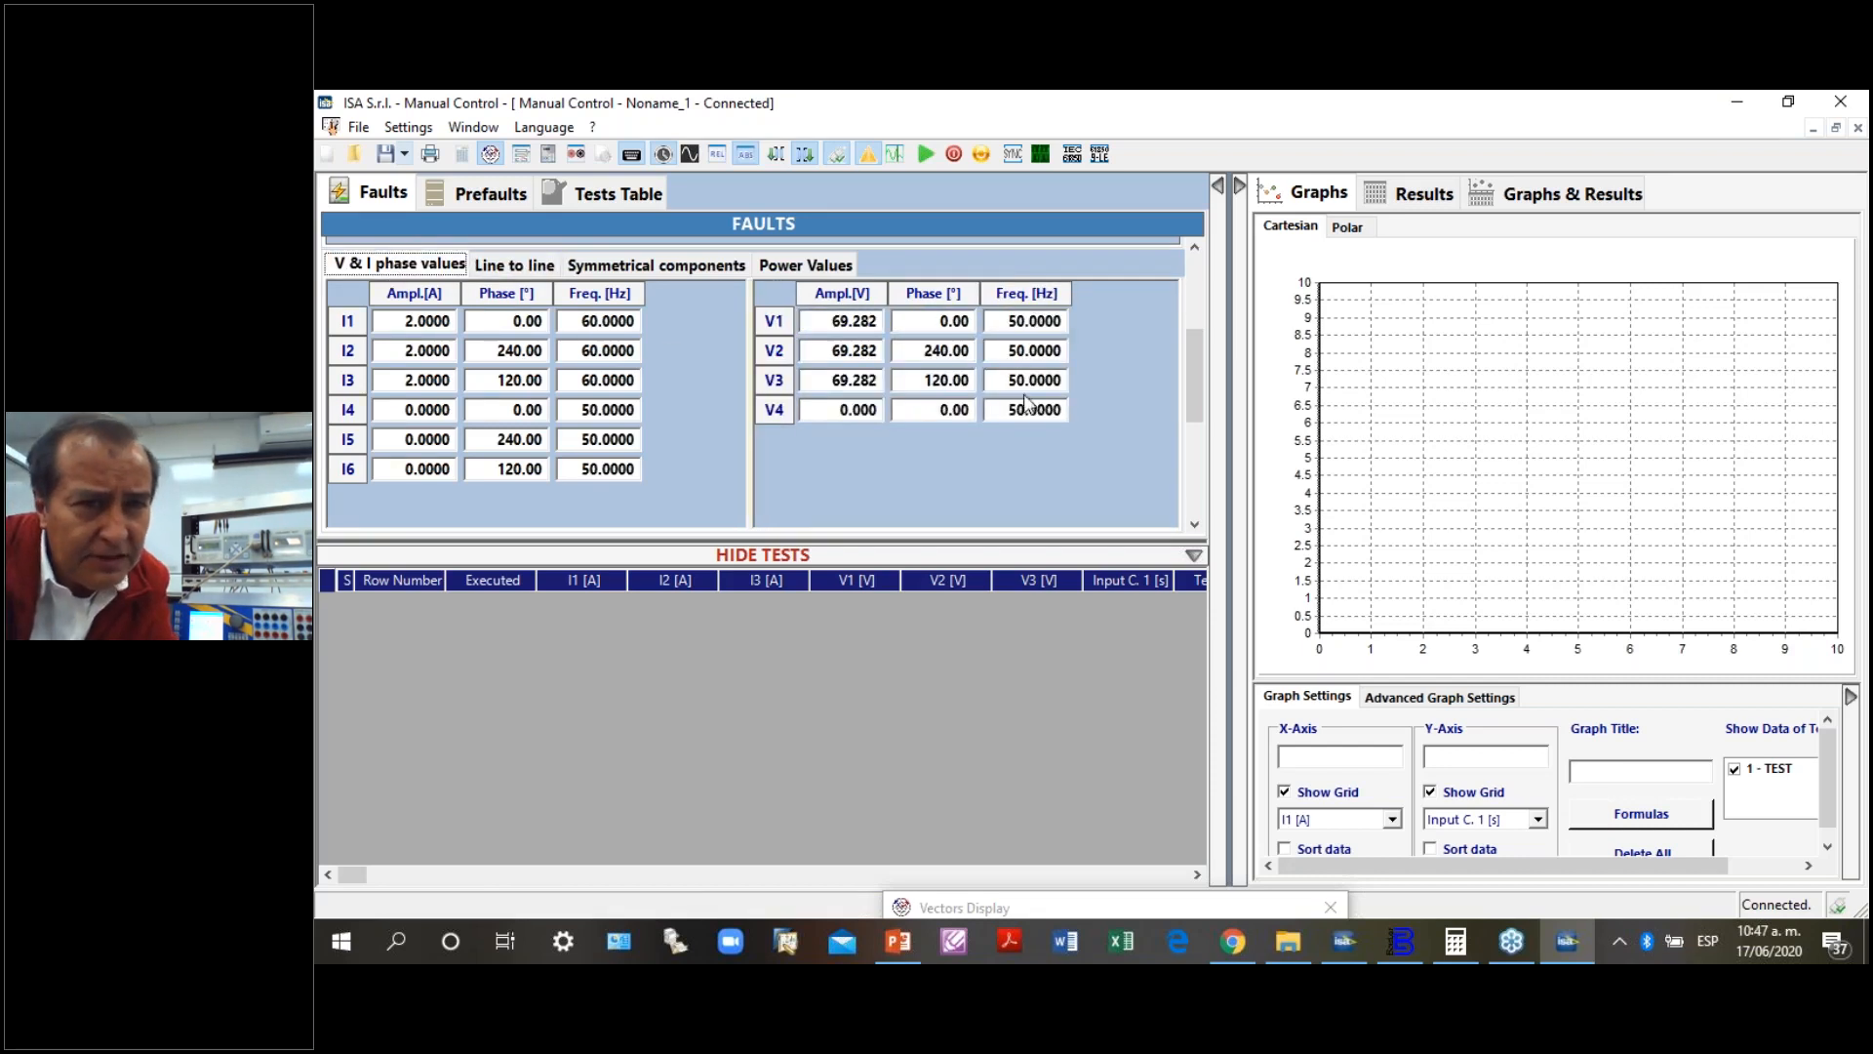
click(1014, 322)
text(60)
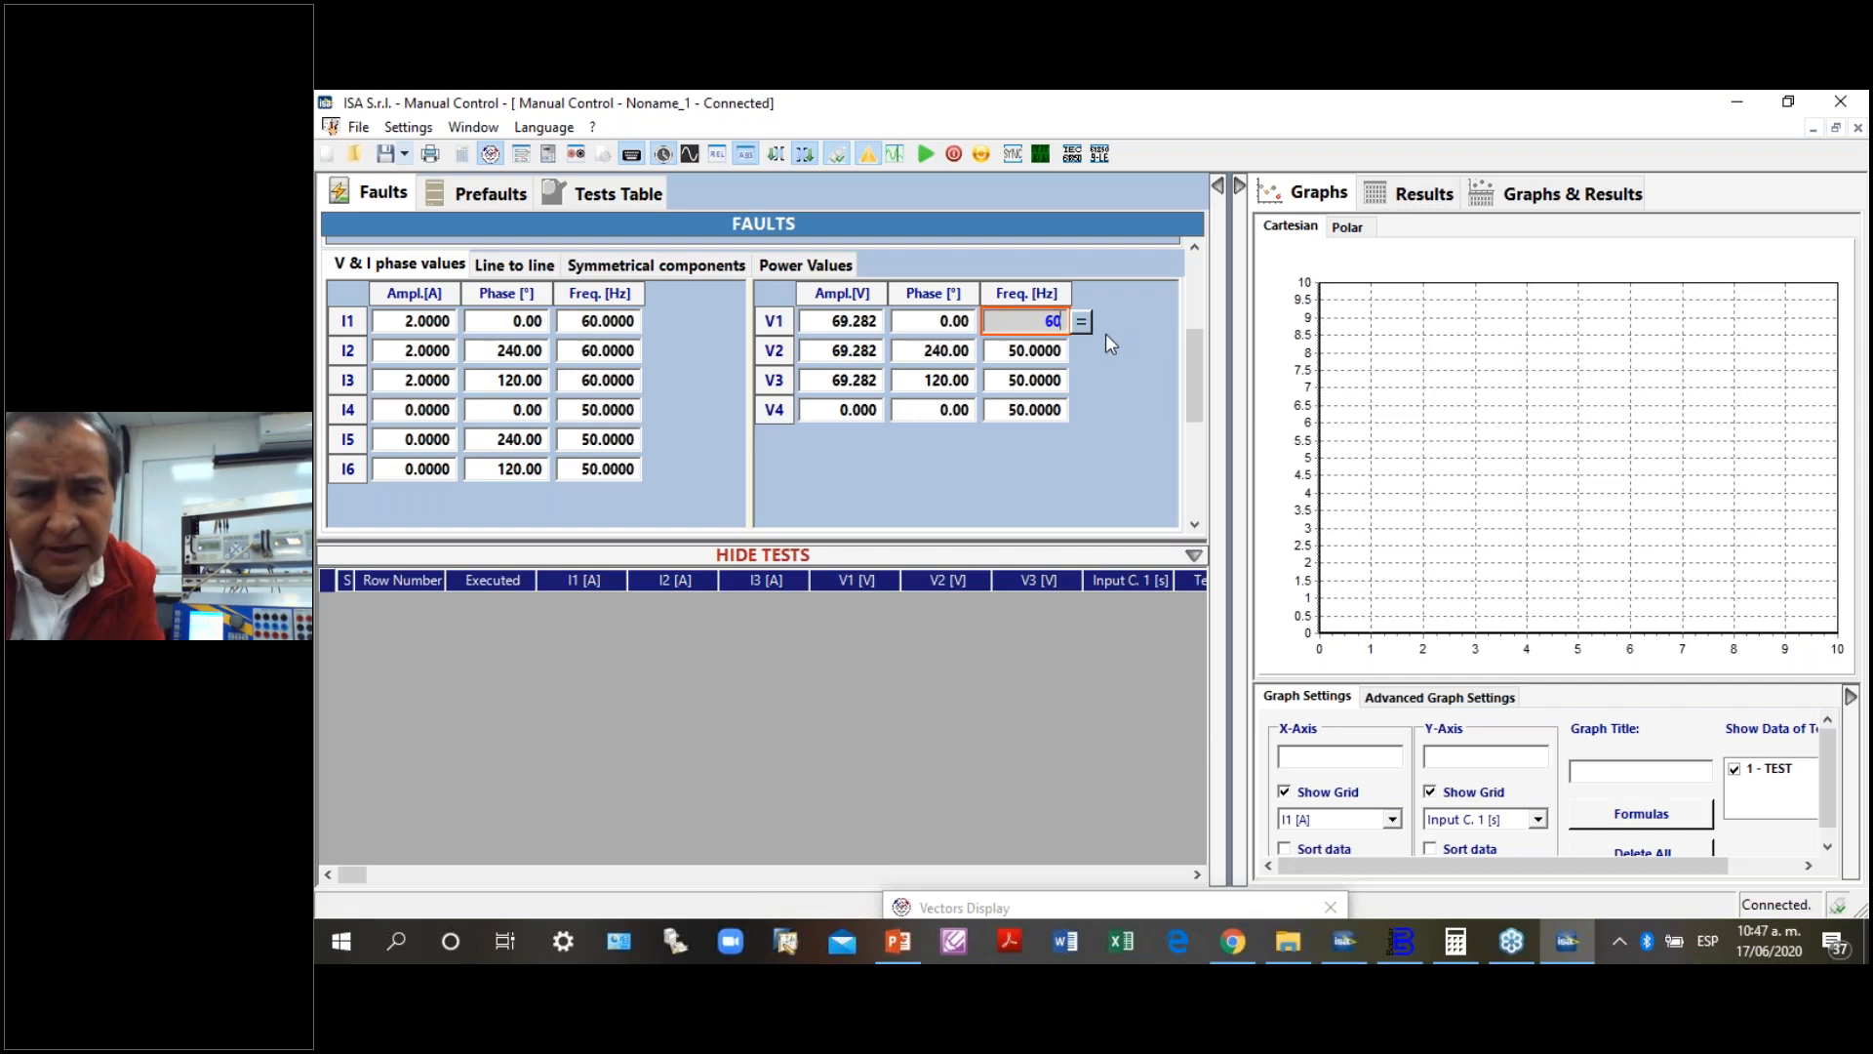
click(1080, 321)
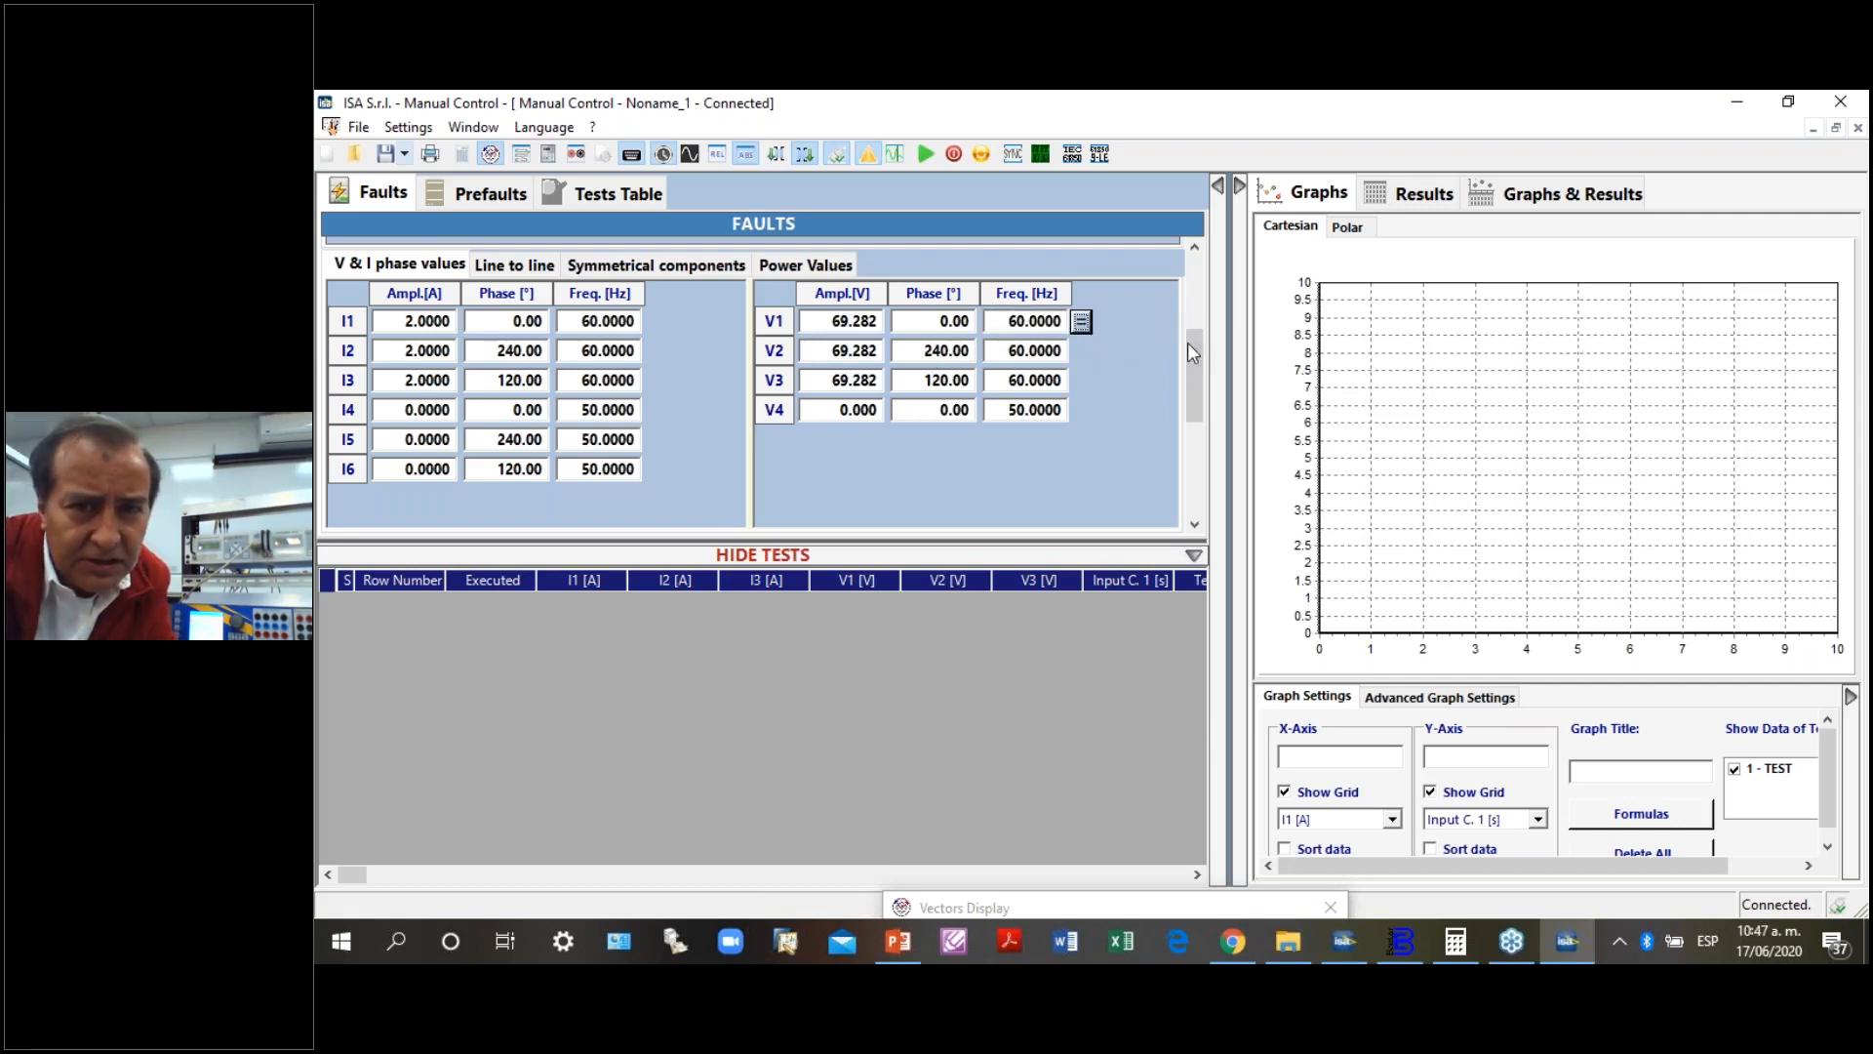
drag(1190, 351, 1205, 272)
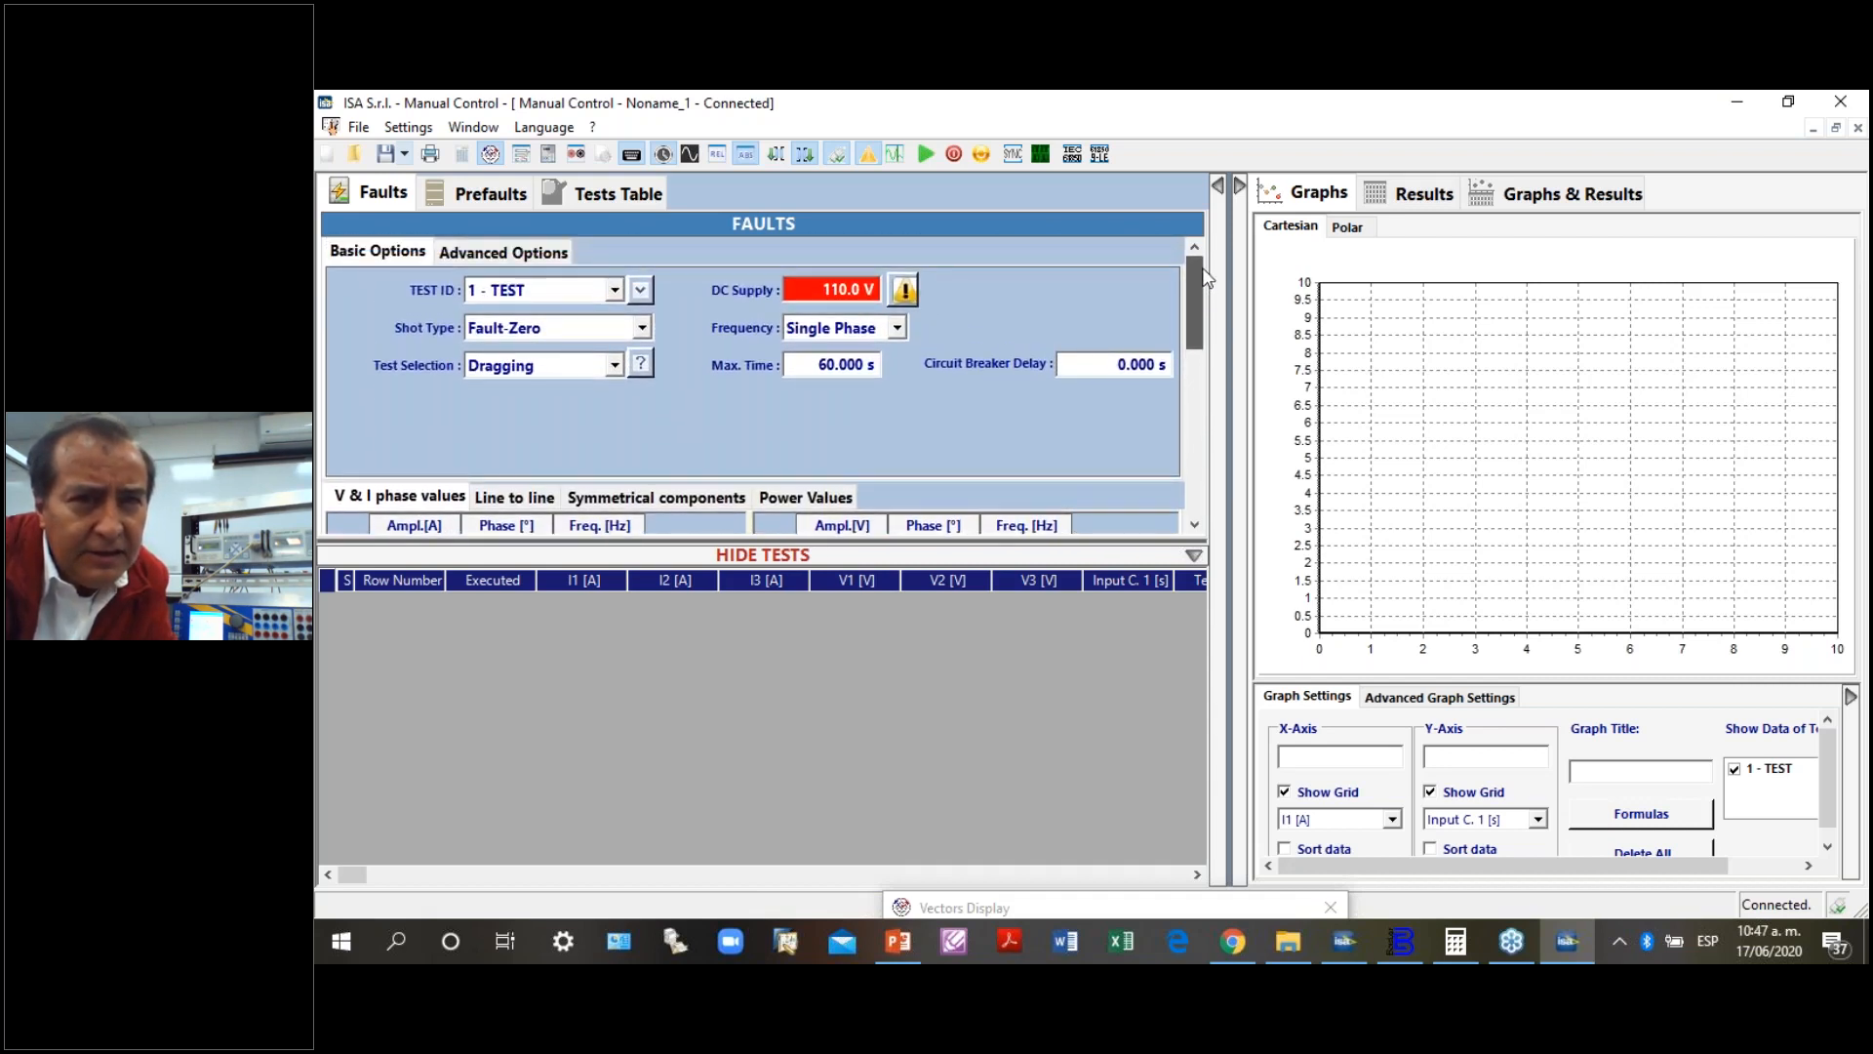
click(925, 154)
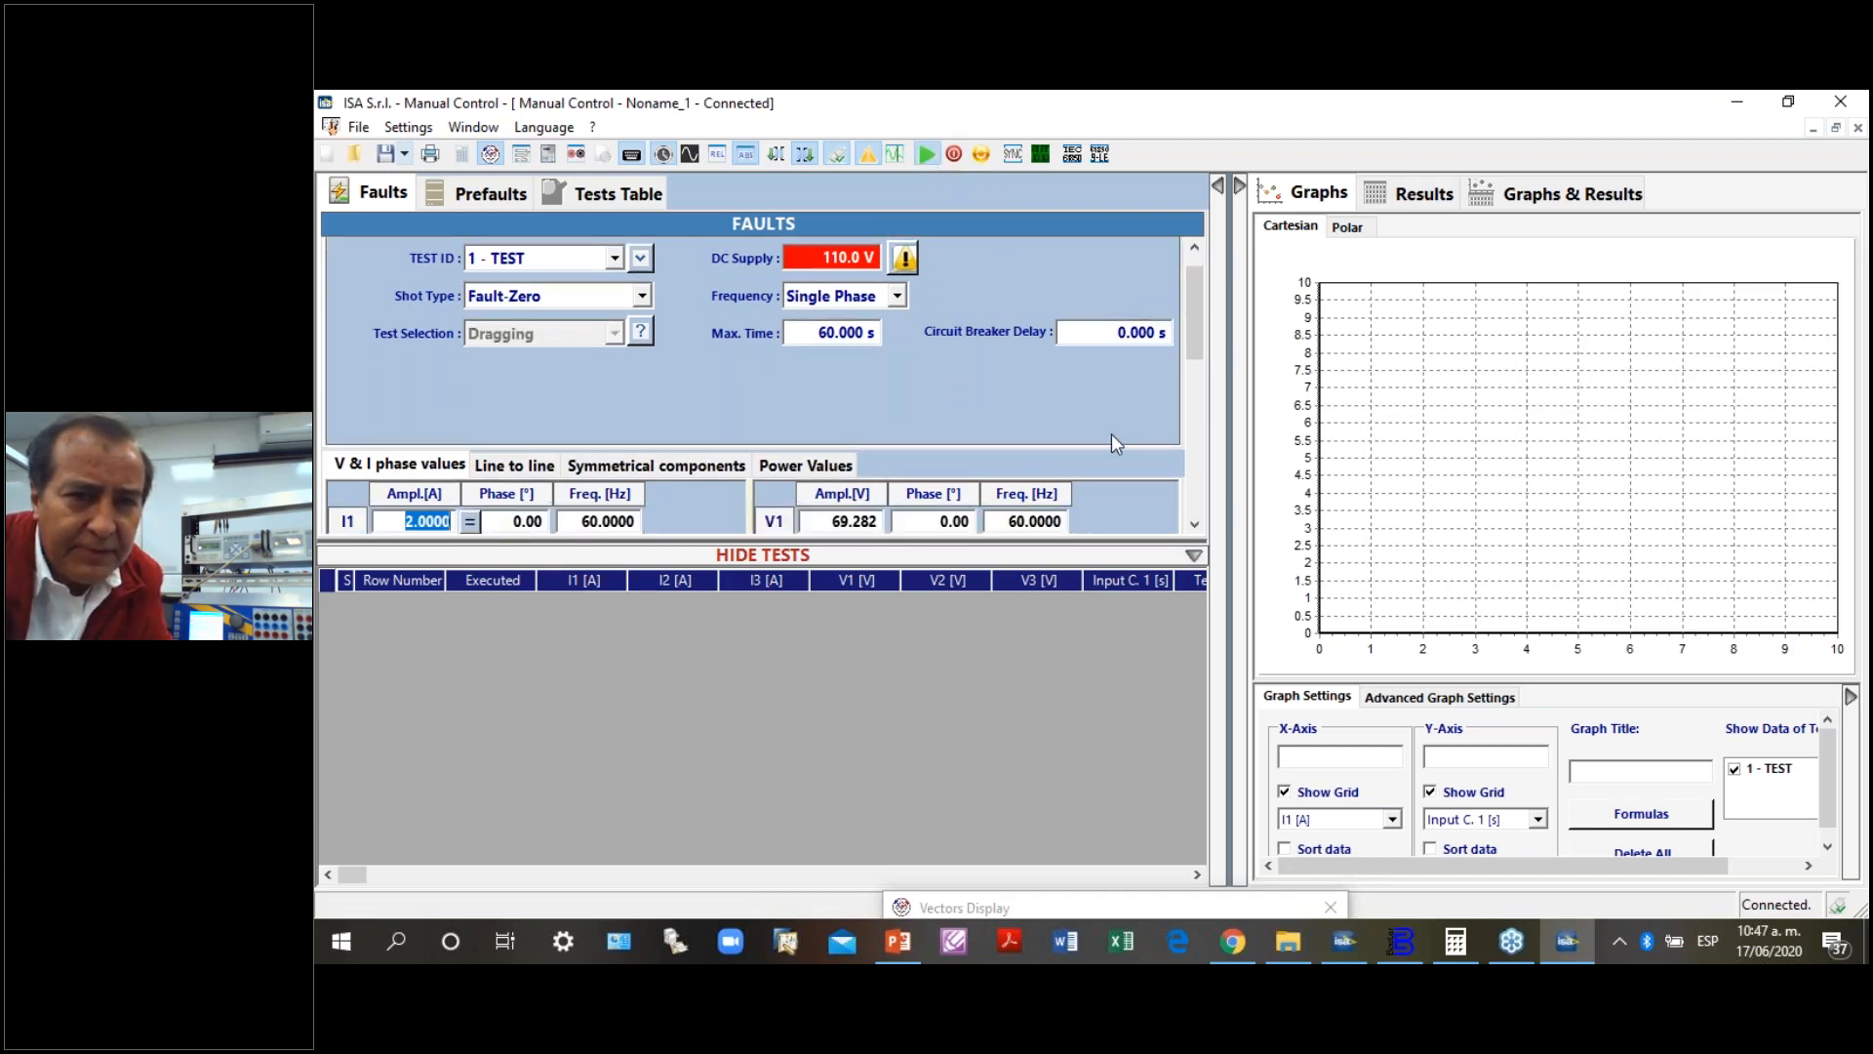
- Select the frequencies of V1, V2 and V3 together and lower them in steps to 58.8 Hz during the running test
click(1194, 526)
click(1195, 525)
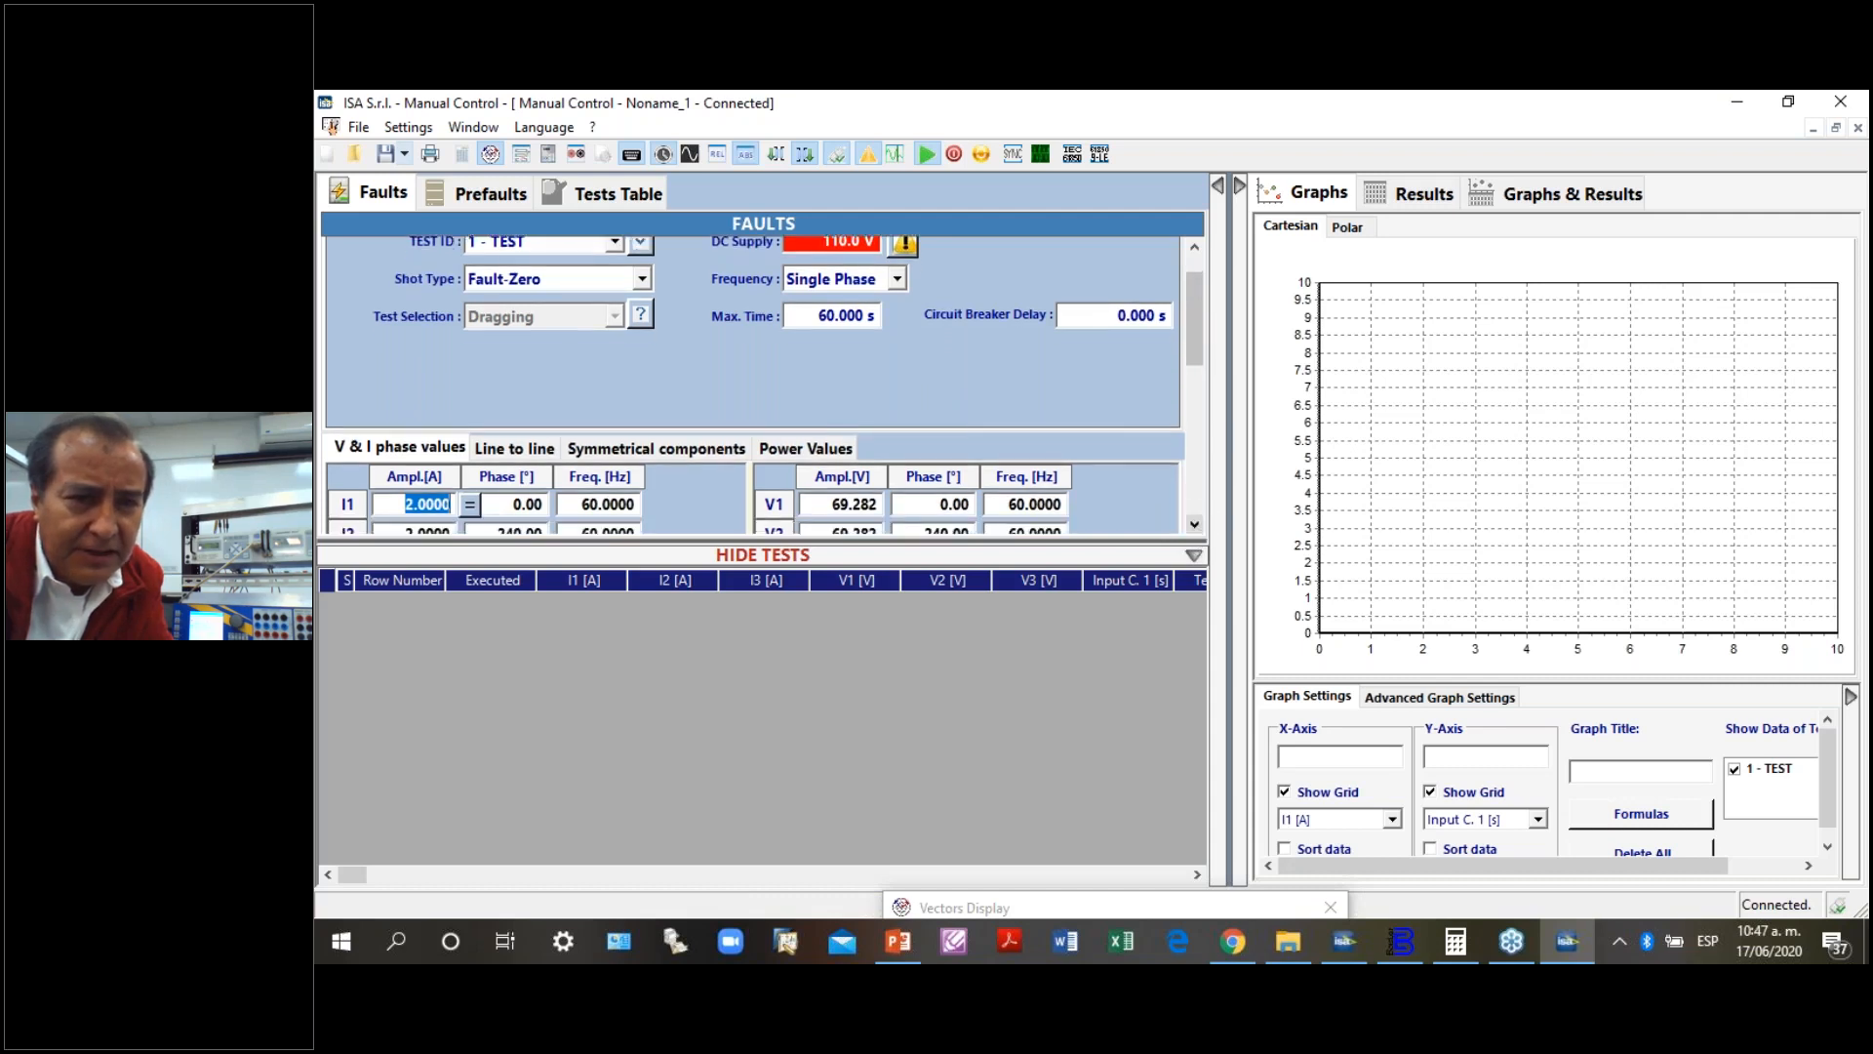
click(1194, 526)
click(1194, 526)
click(1194, 525)
click(1194, 525)
click(1194, 526)
click(1194, 526)
click(1194, 525)
click(1194, 526)
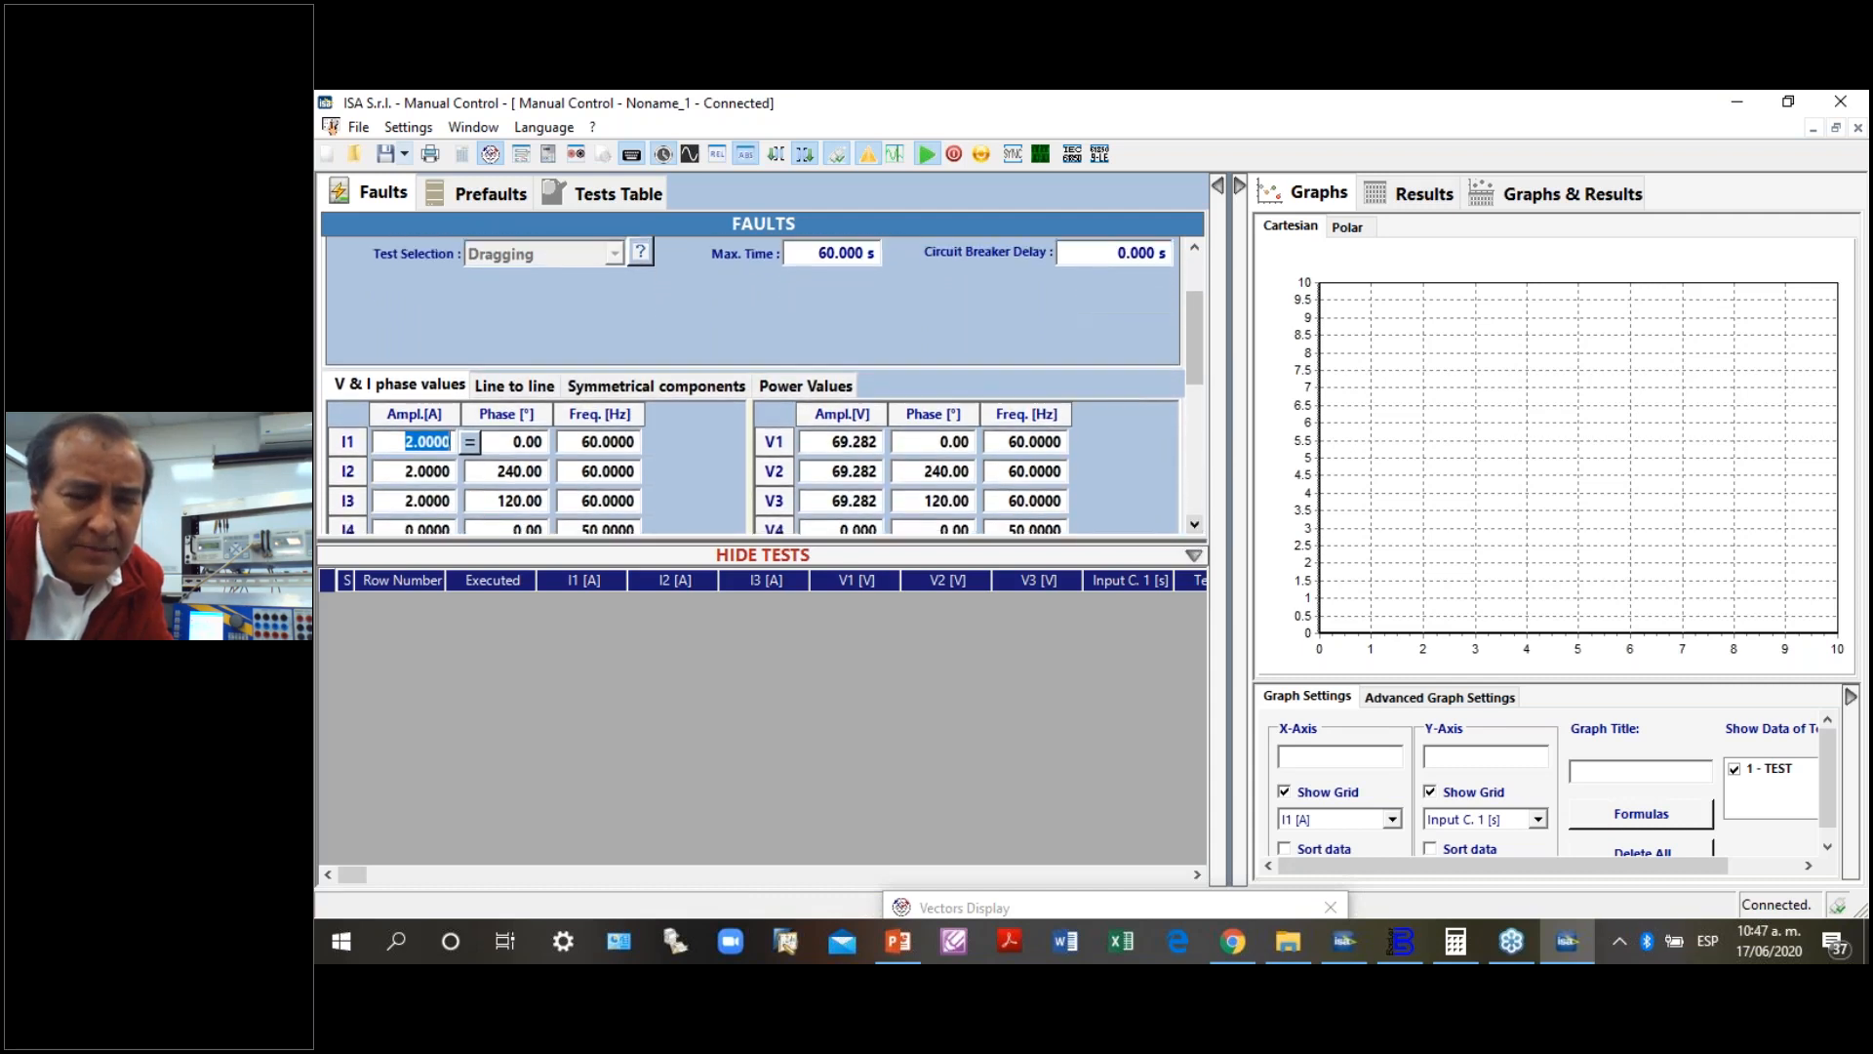
click(1194, 526)
click(1194, 526)
click(1194, 525)
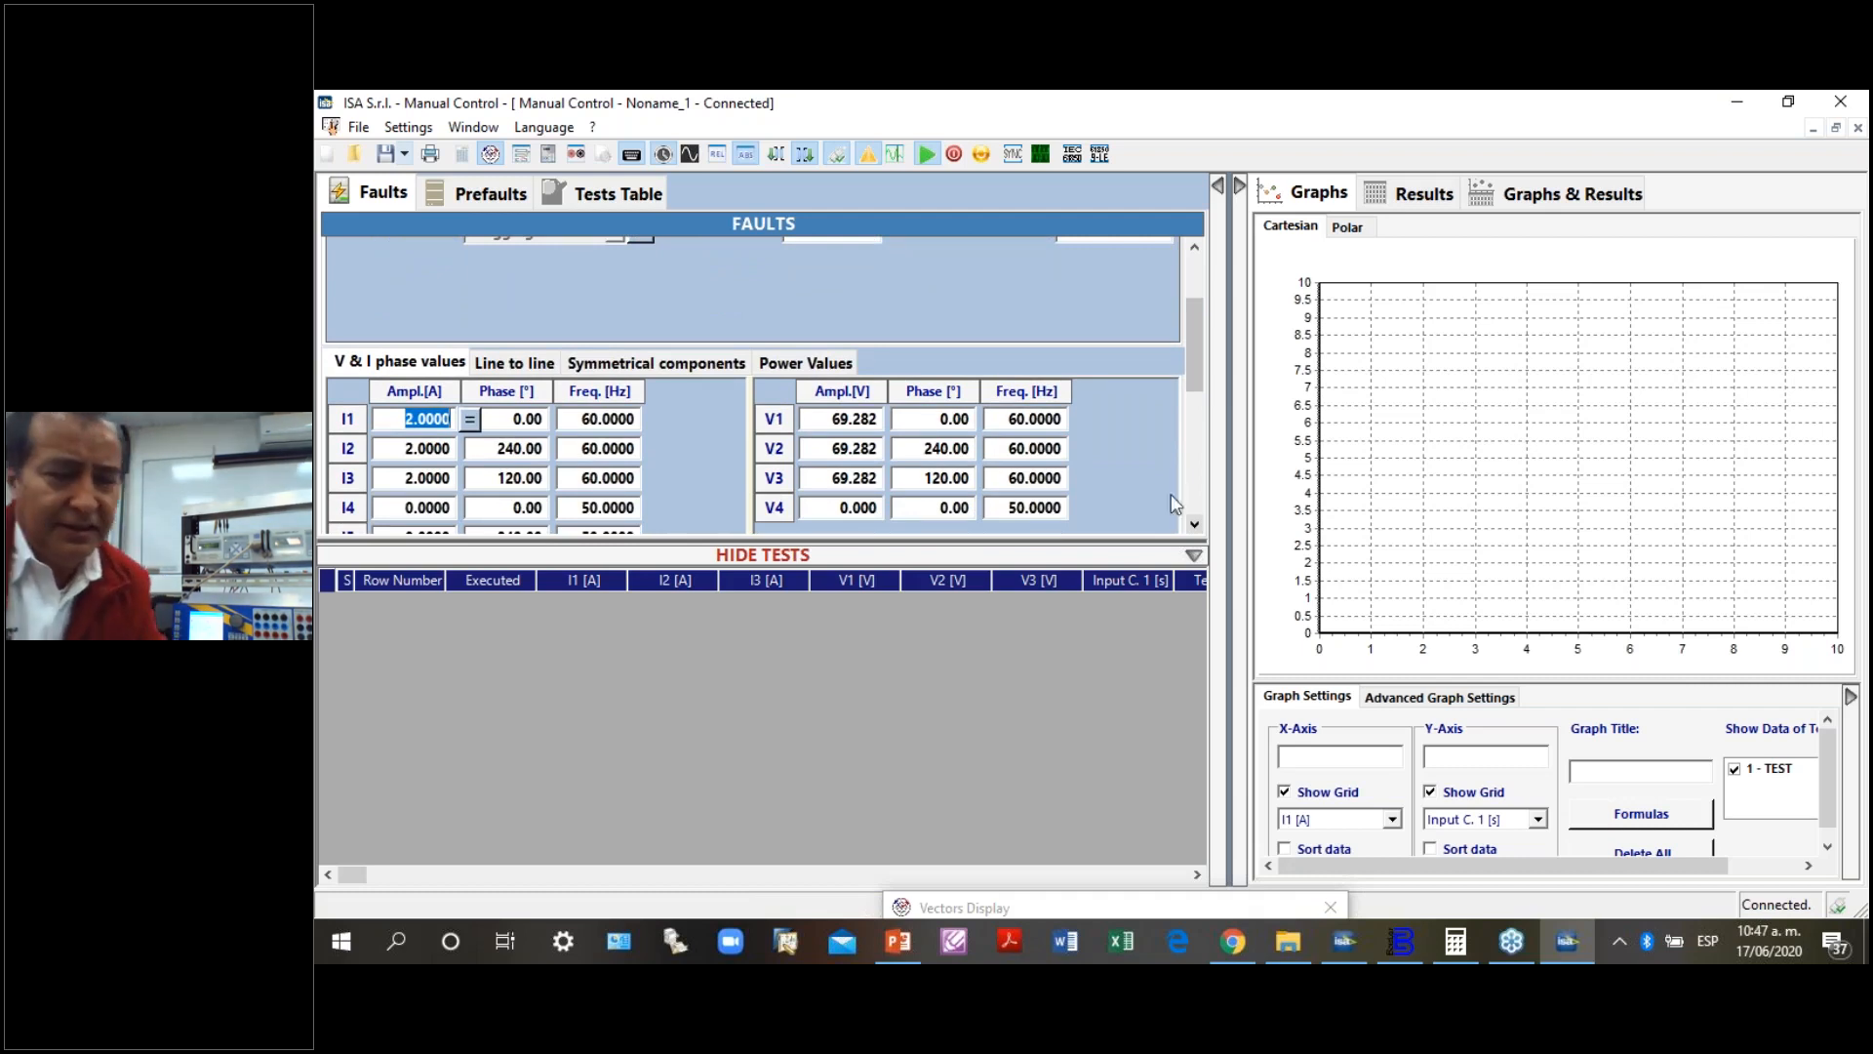
click(1049, 419)
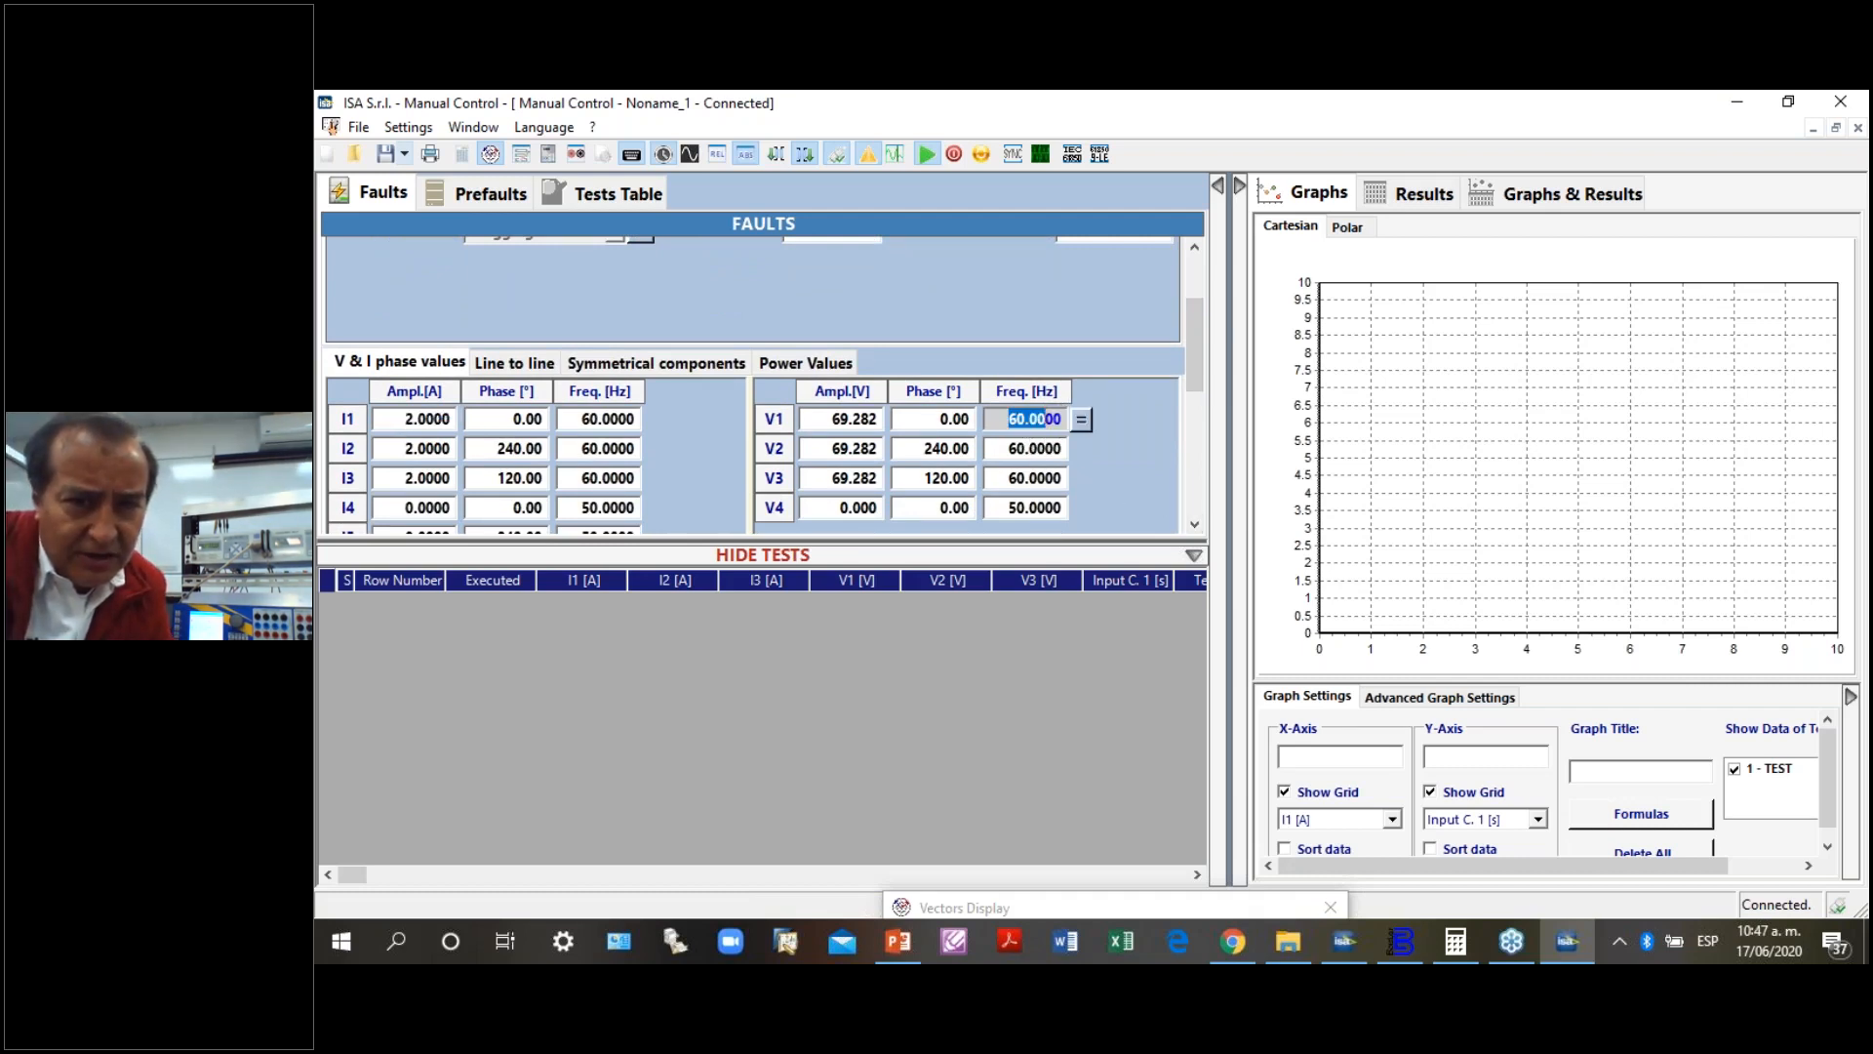
ctrl+click(1051, 450)
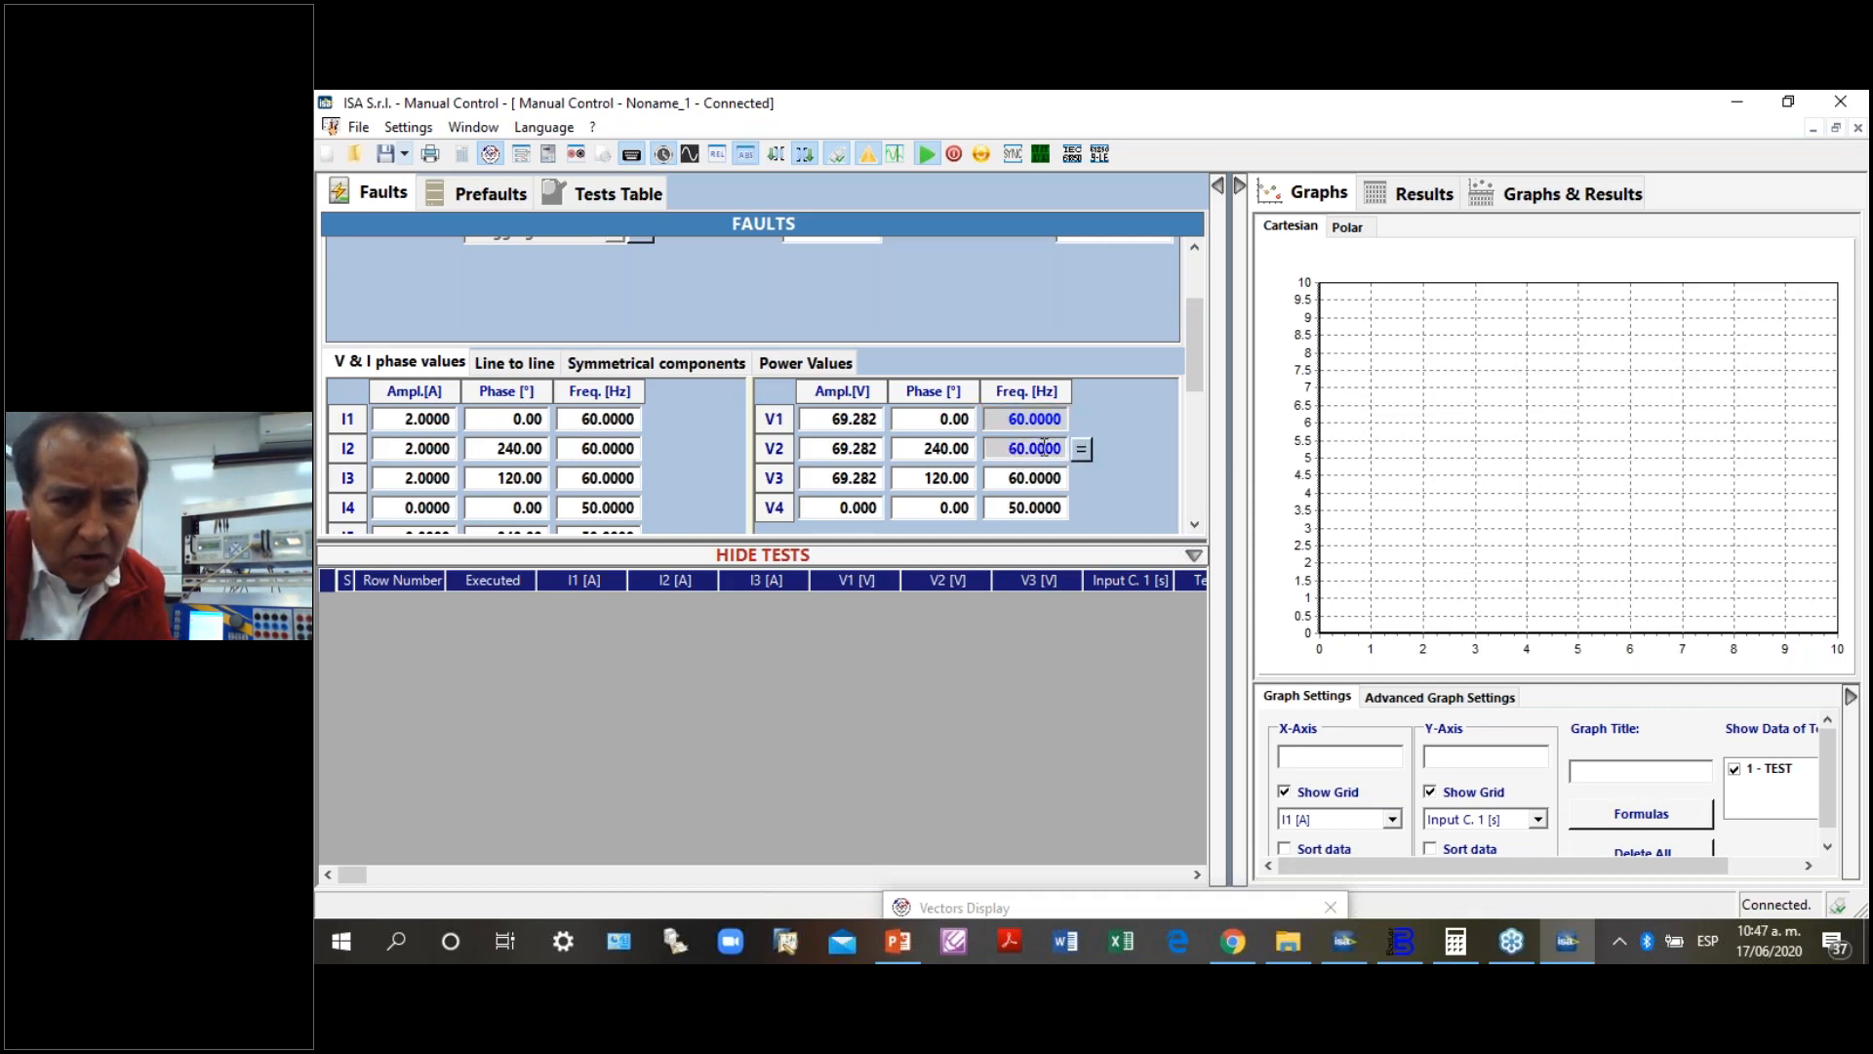
ctrl+click(1056, 478)
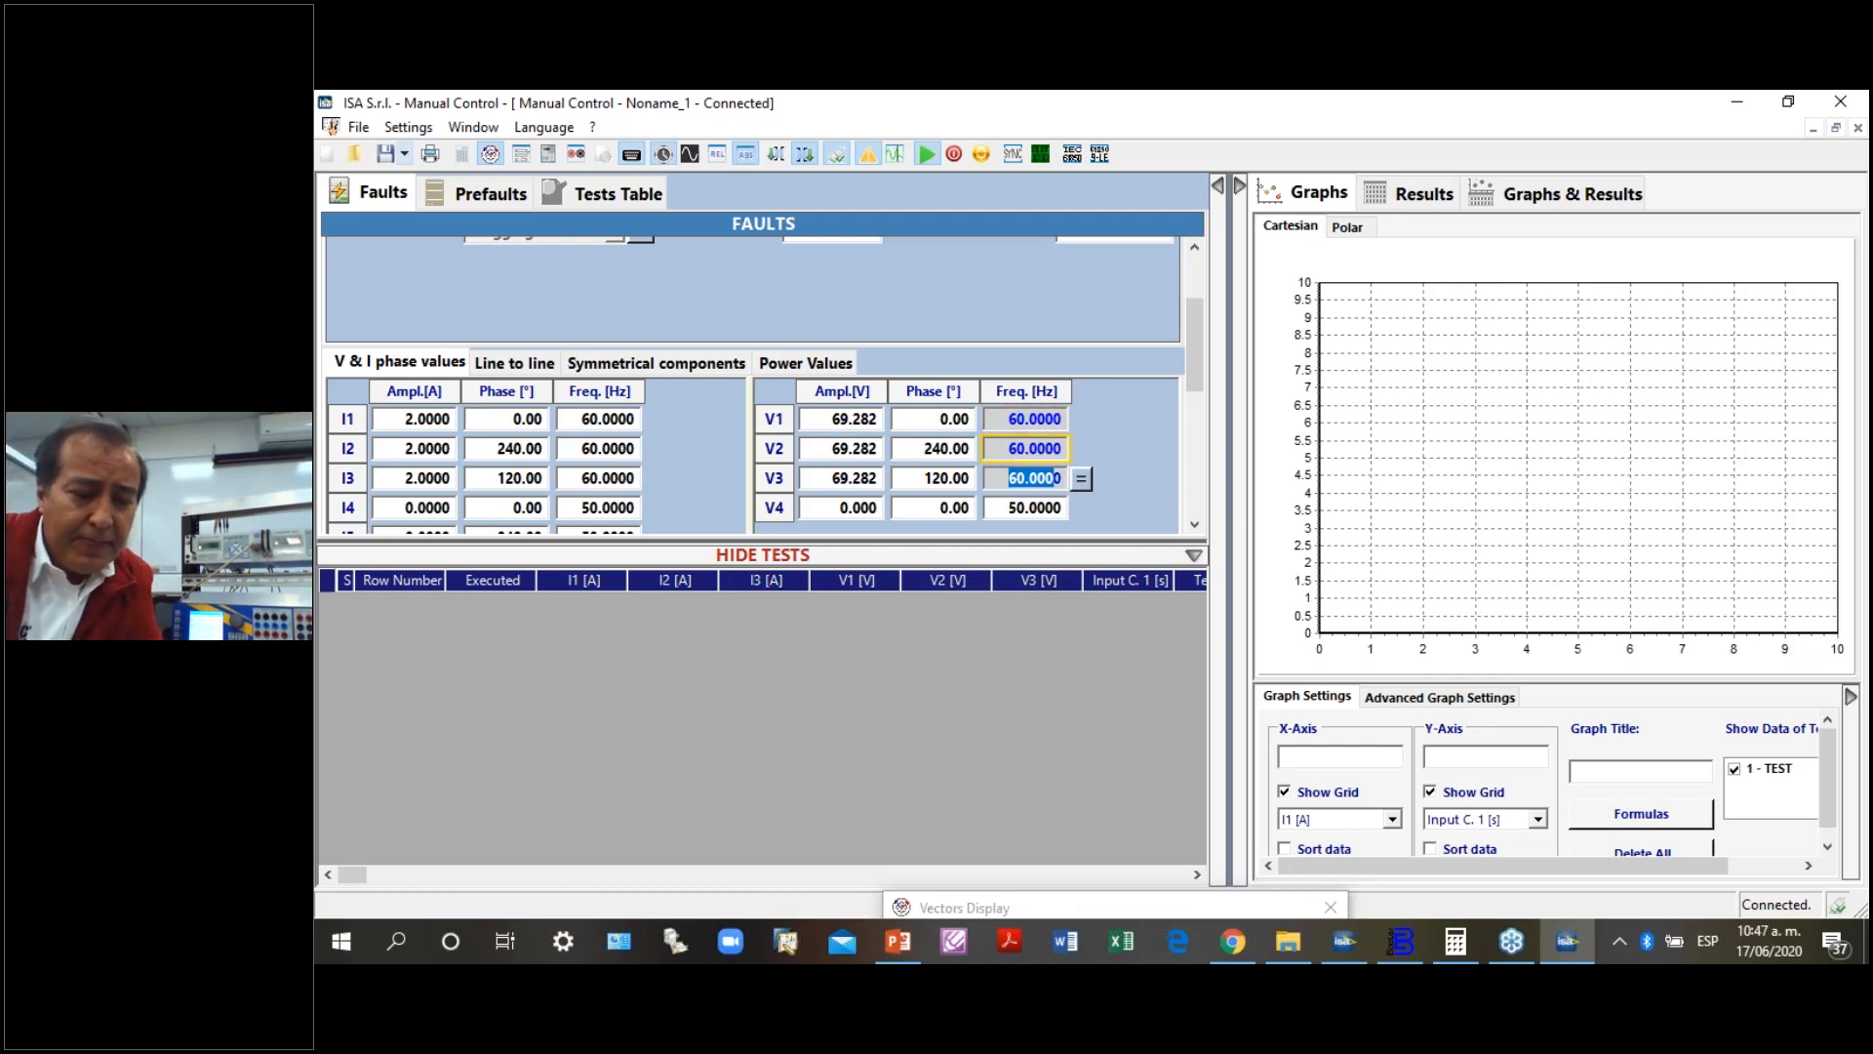
text(59.7)
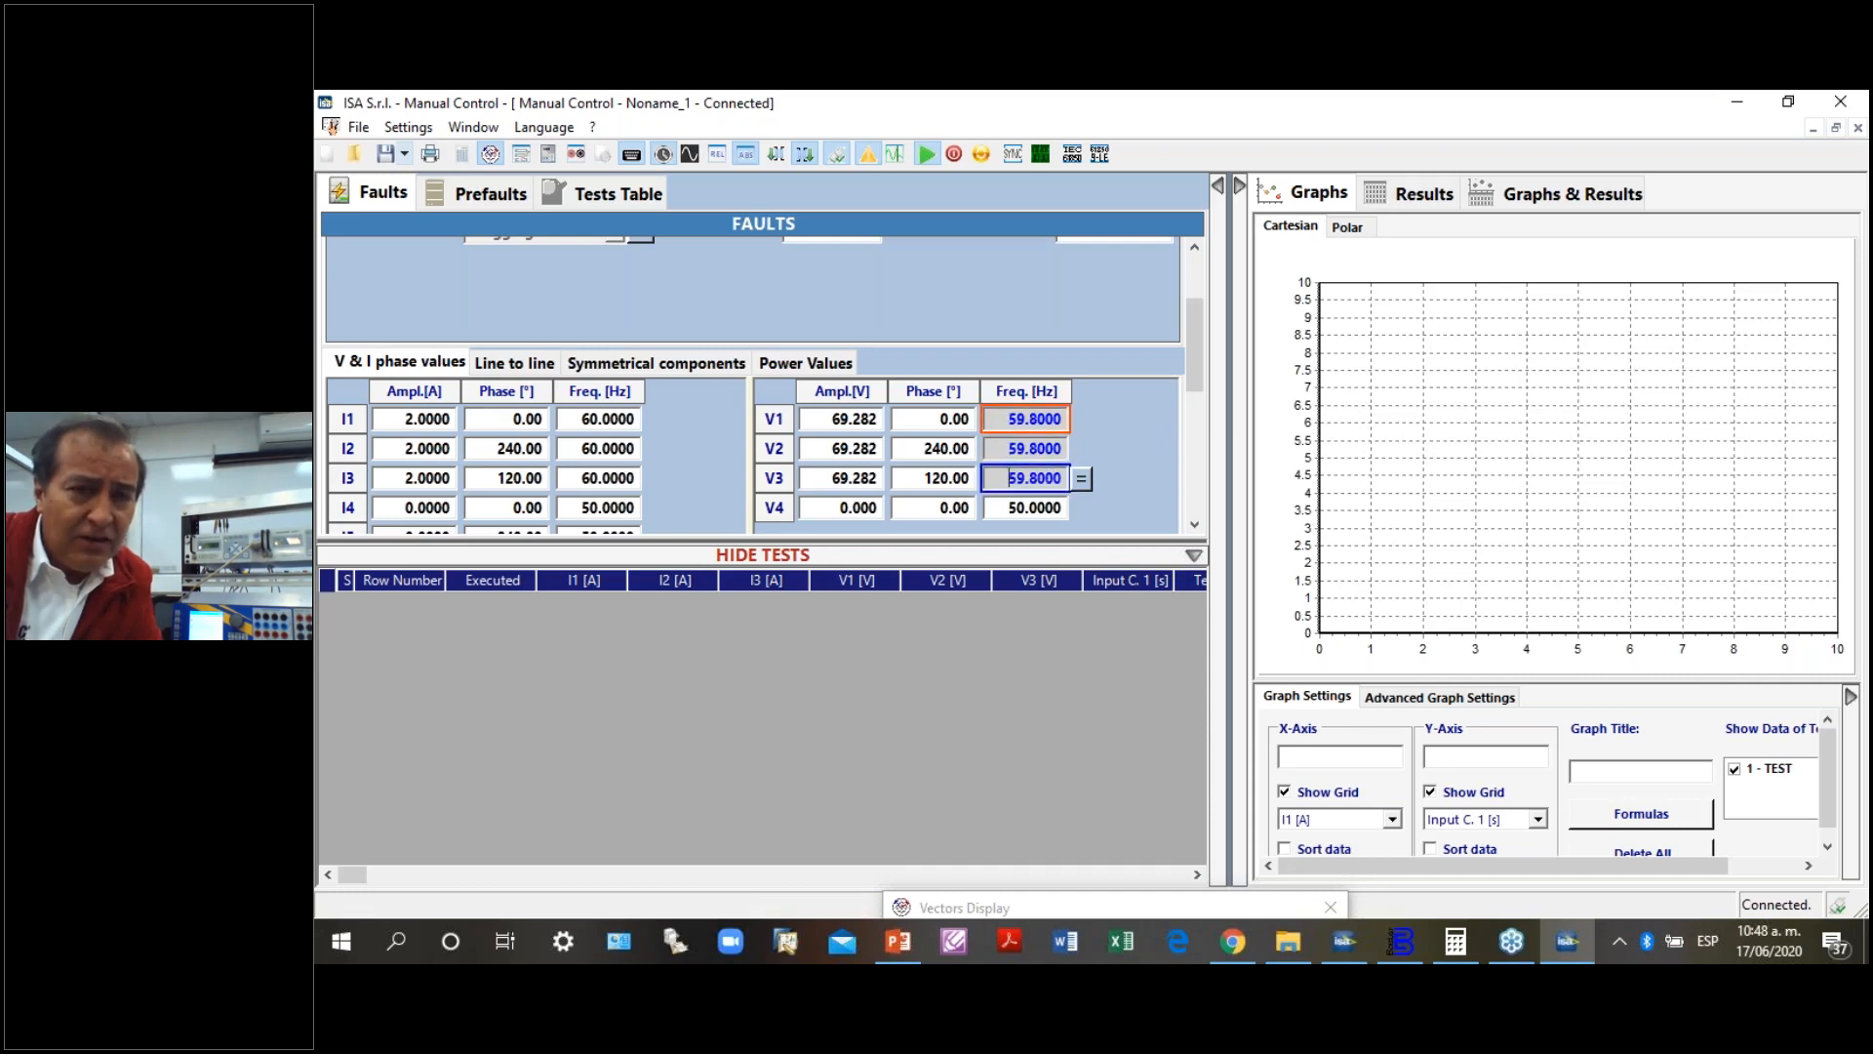
key(Return)
key(Down)
key(Down)
key(Down)
key(Down)
key(Down)
key(Down)
key(Down)
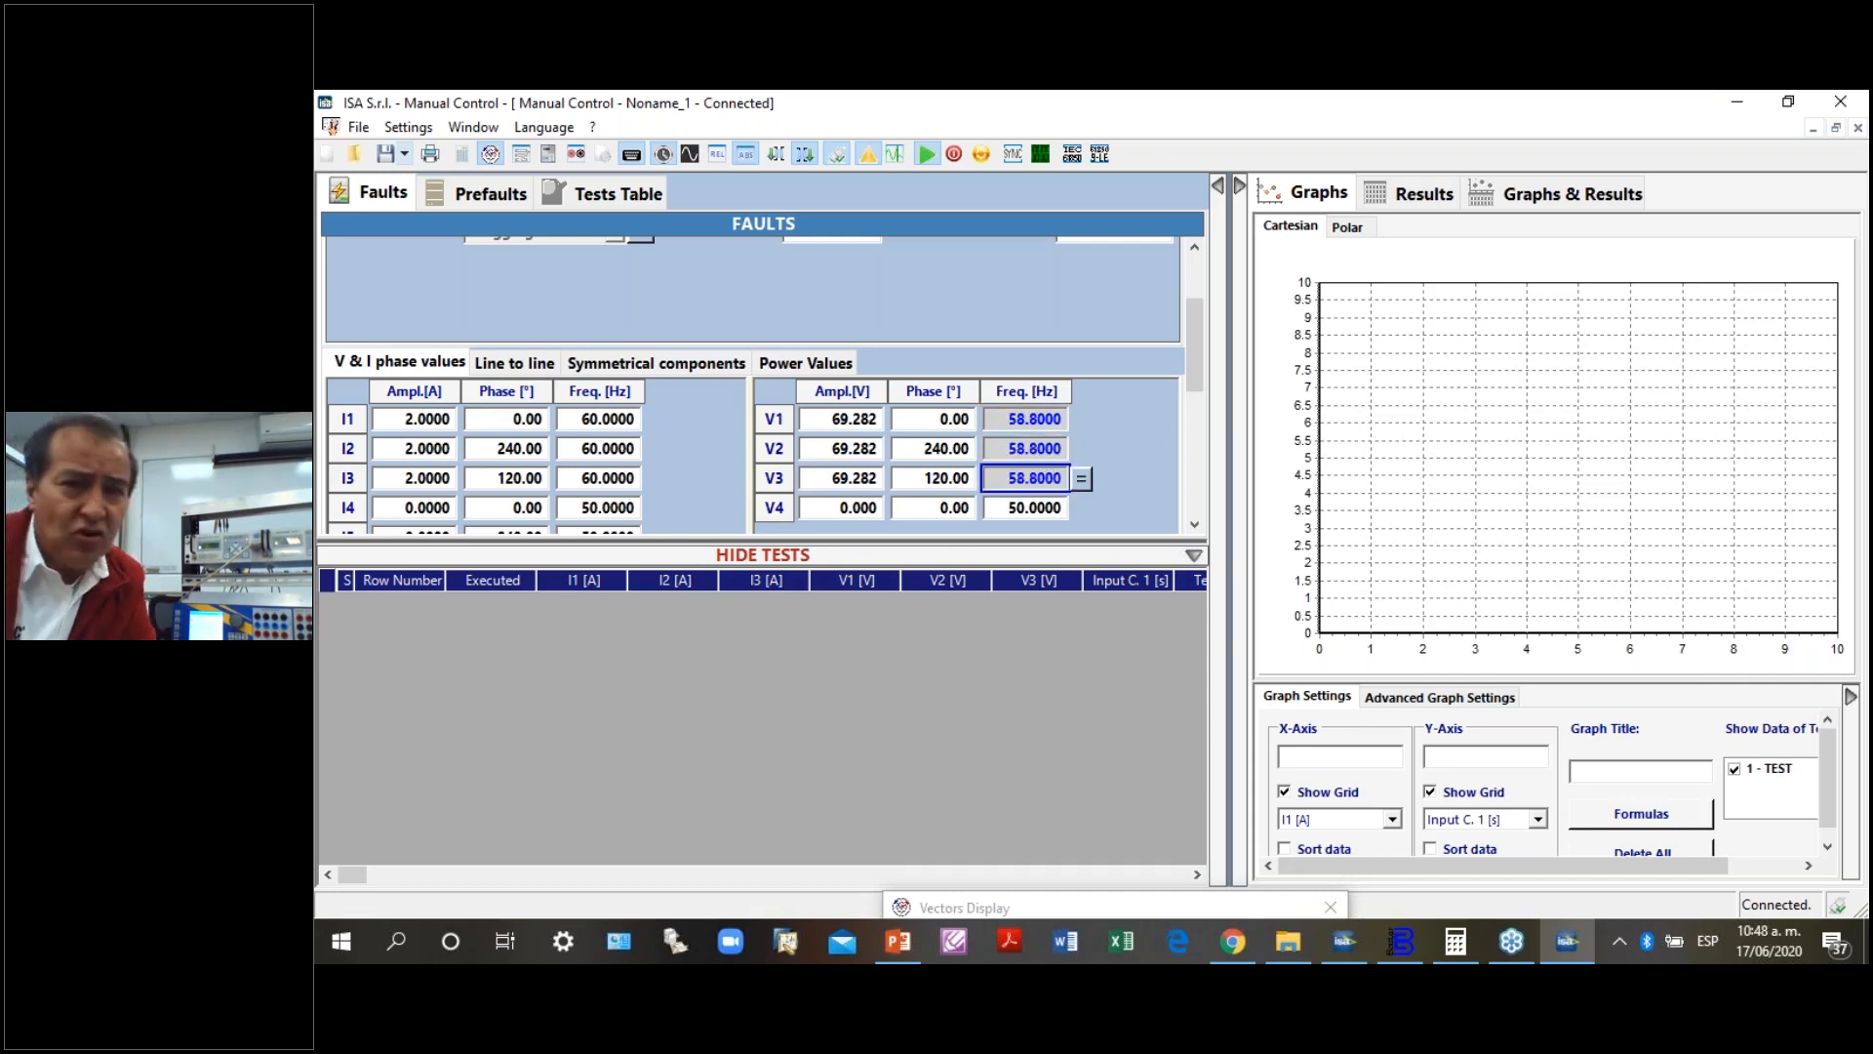
- Step the shared V1 to V3 frequency up and down between 59.0 and 59.2 Hz, ending at 59.3 Hz
key(Up)
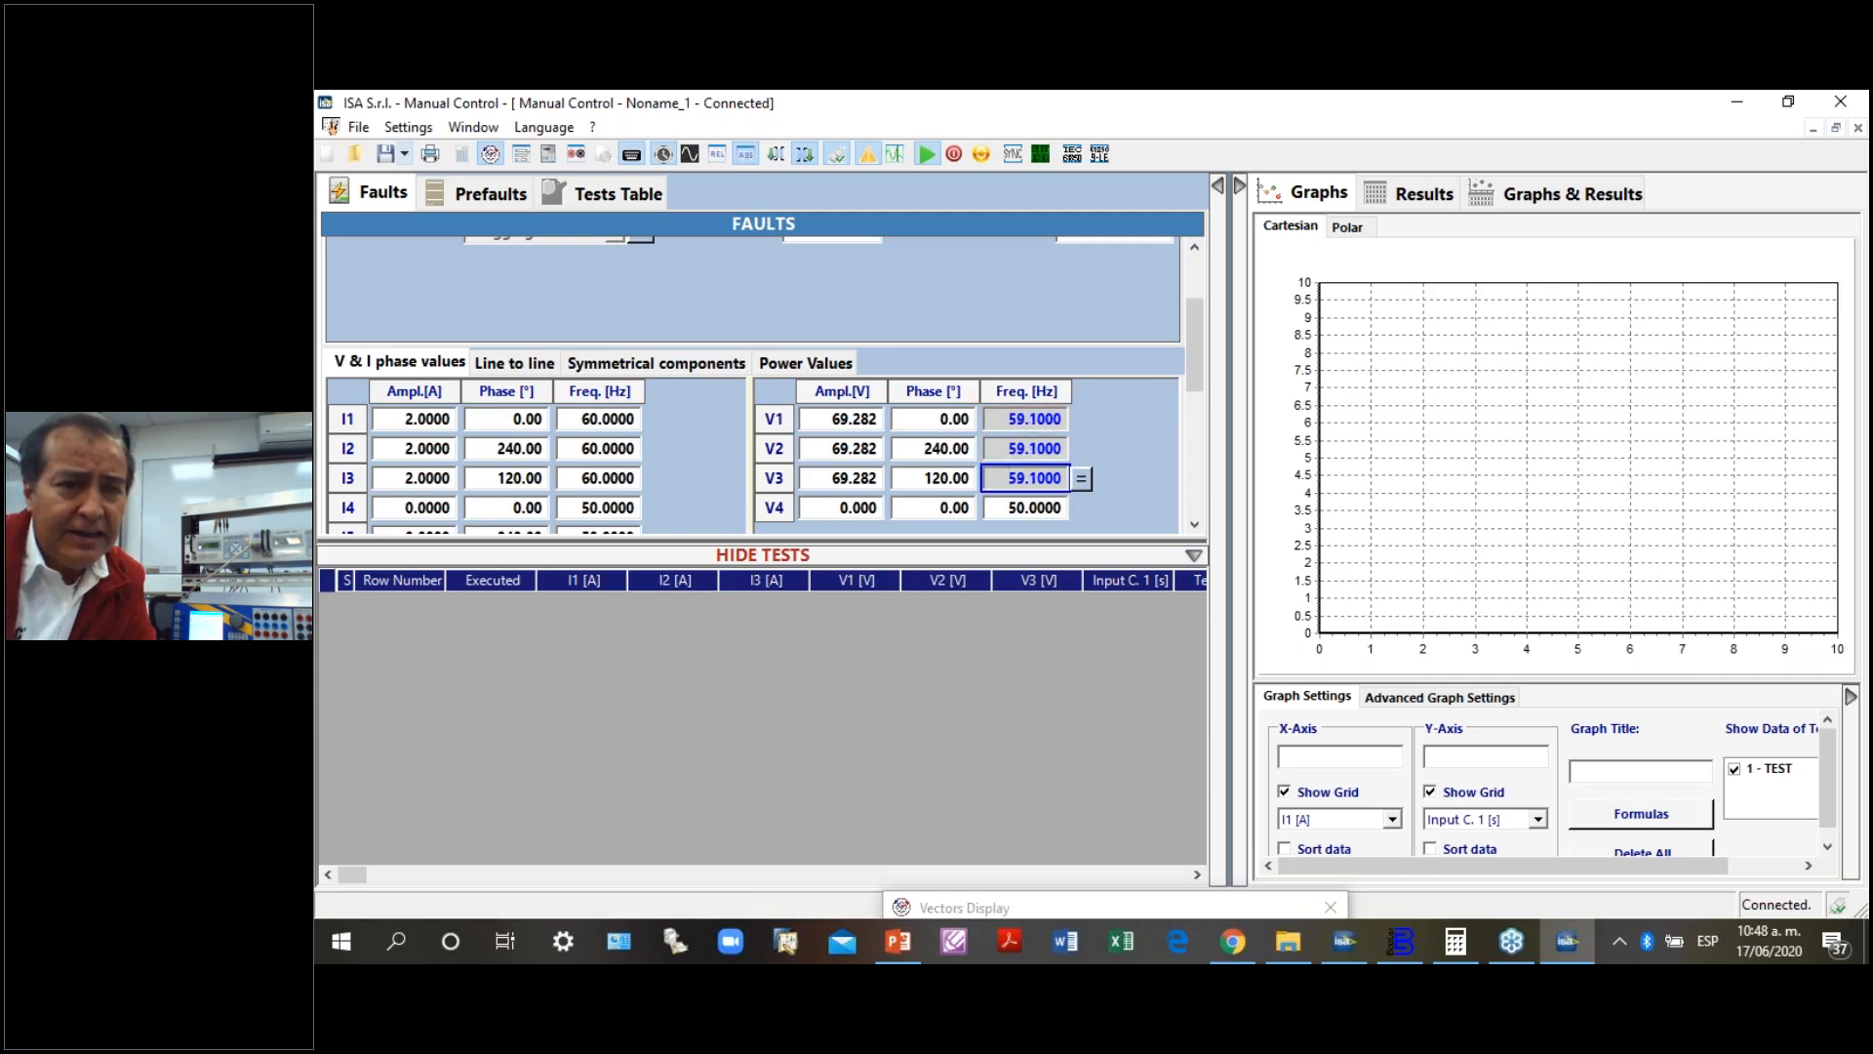
key(Up)
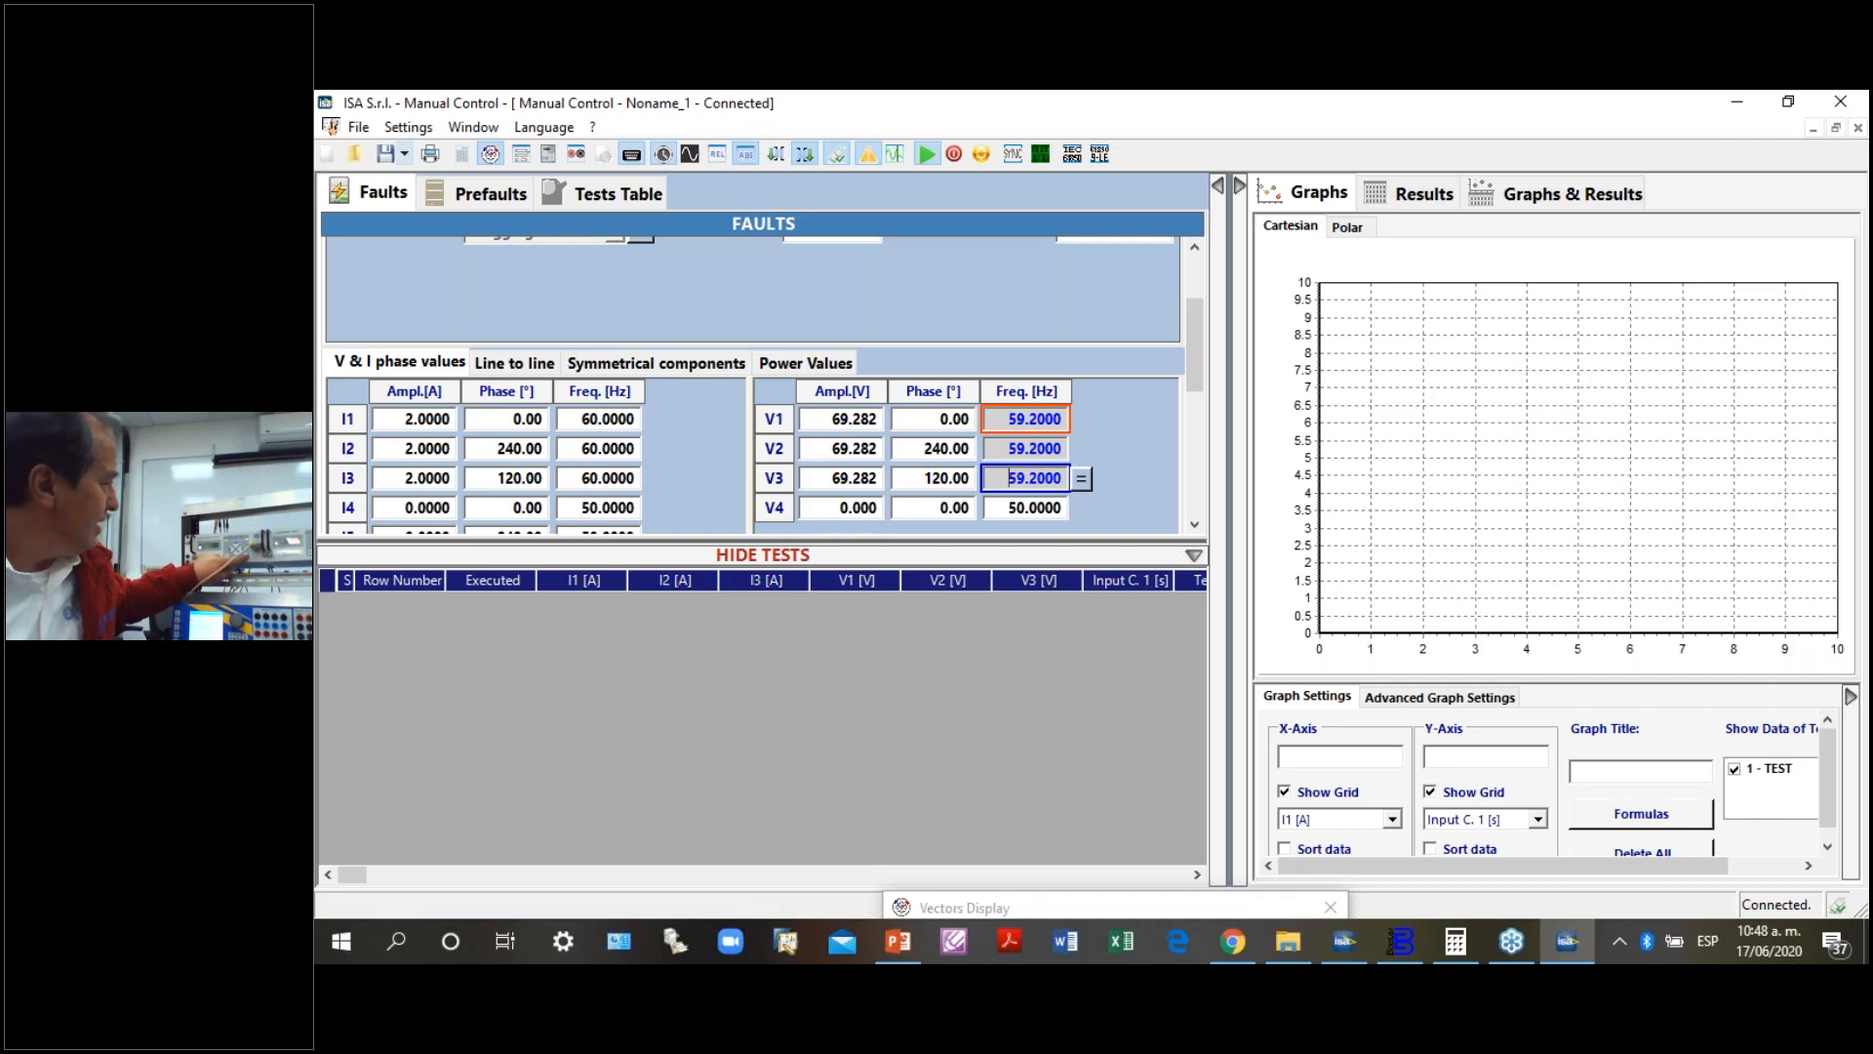
key(Down)
key(Down)
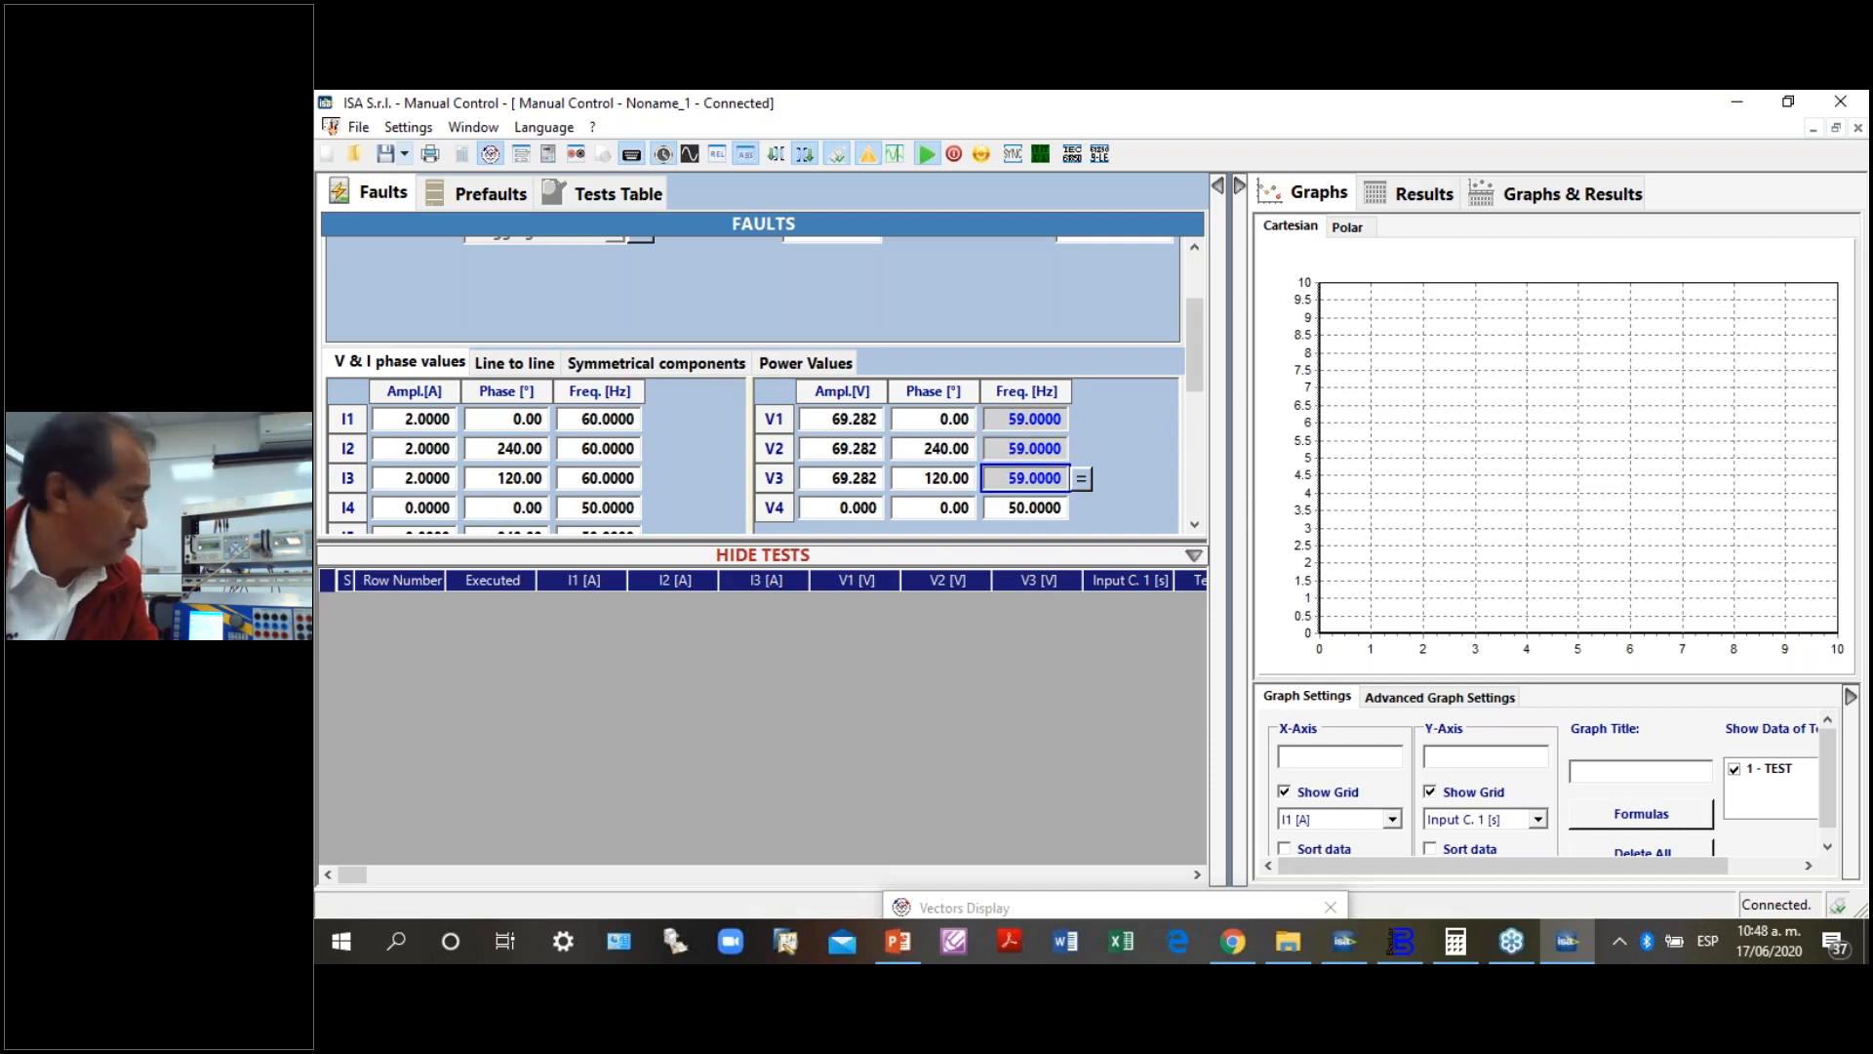
key(Up)
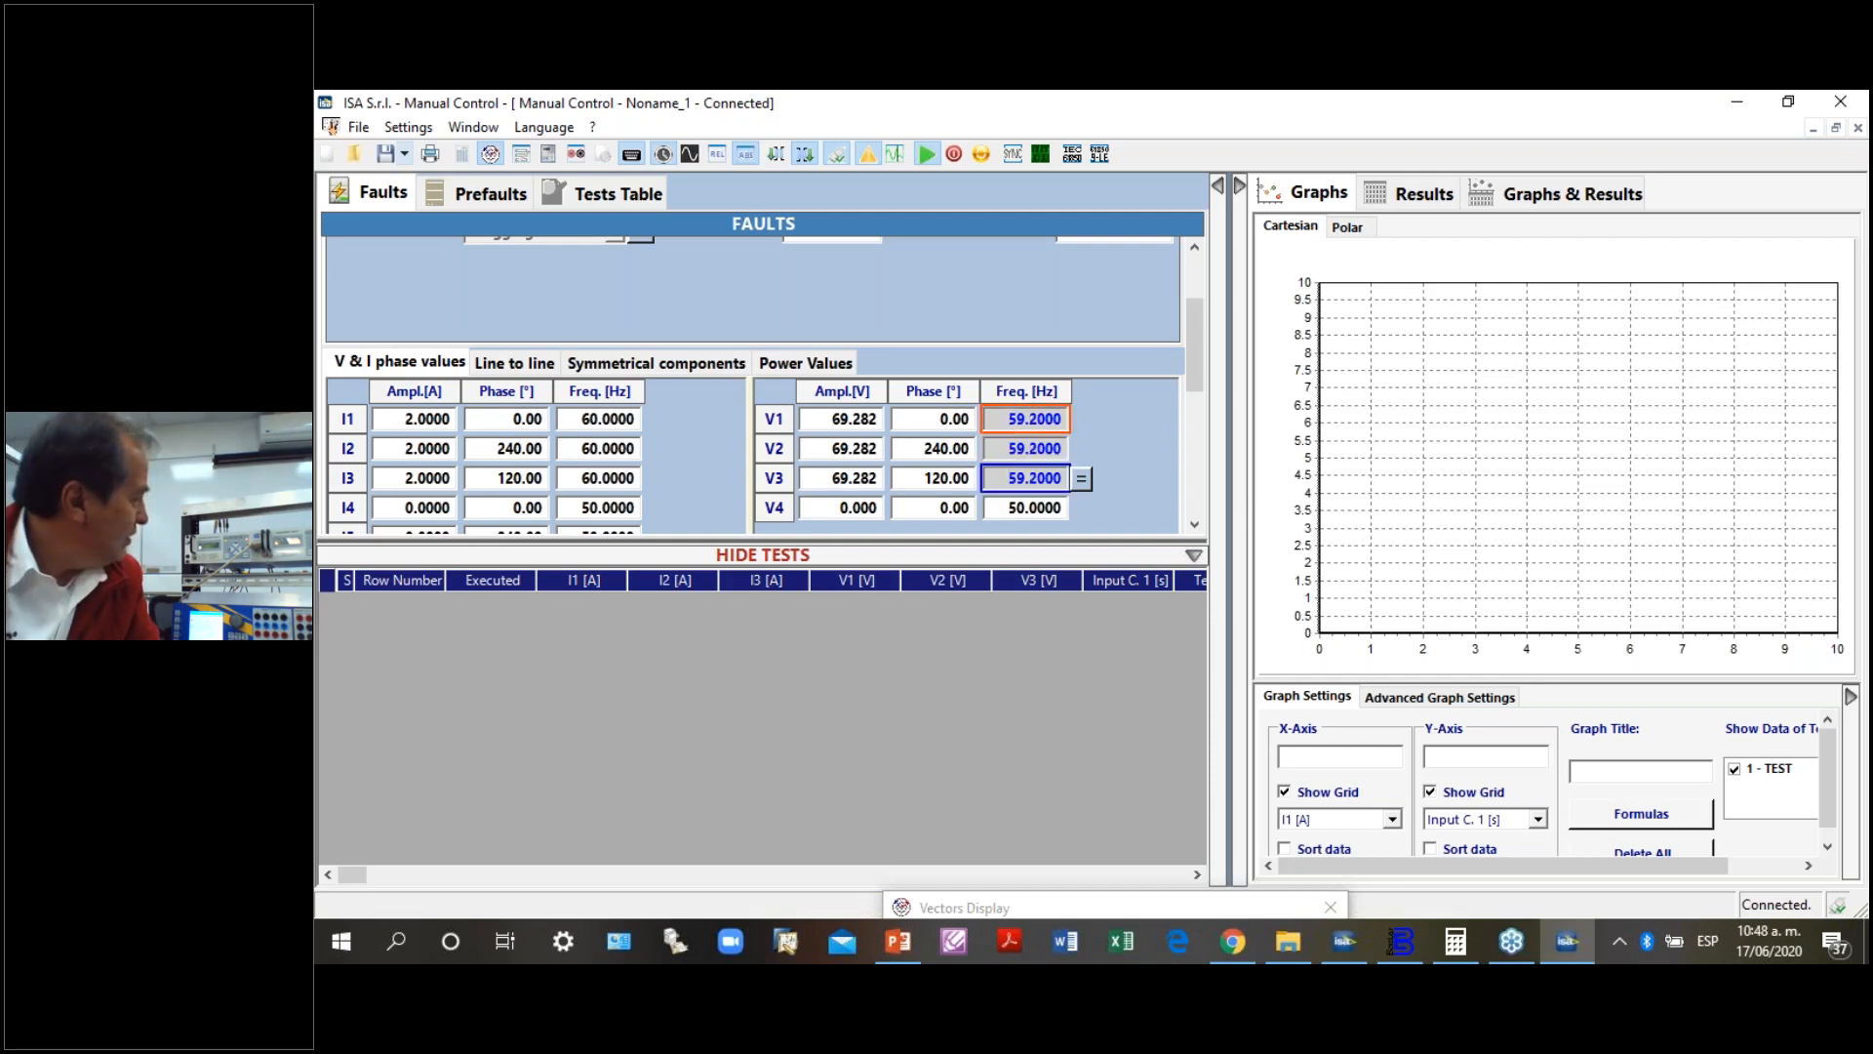
key(Up)
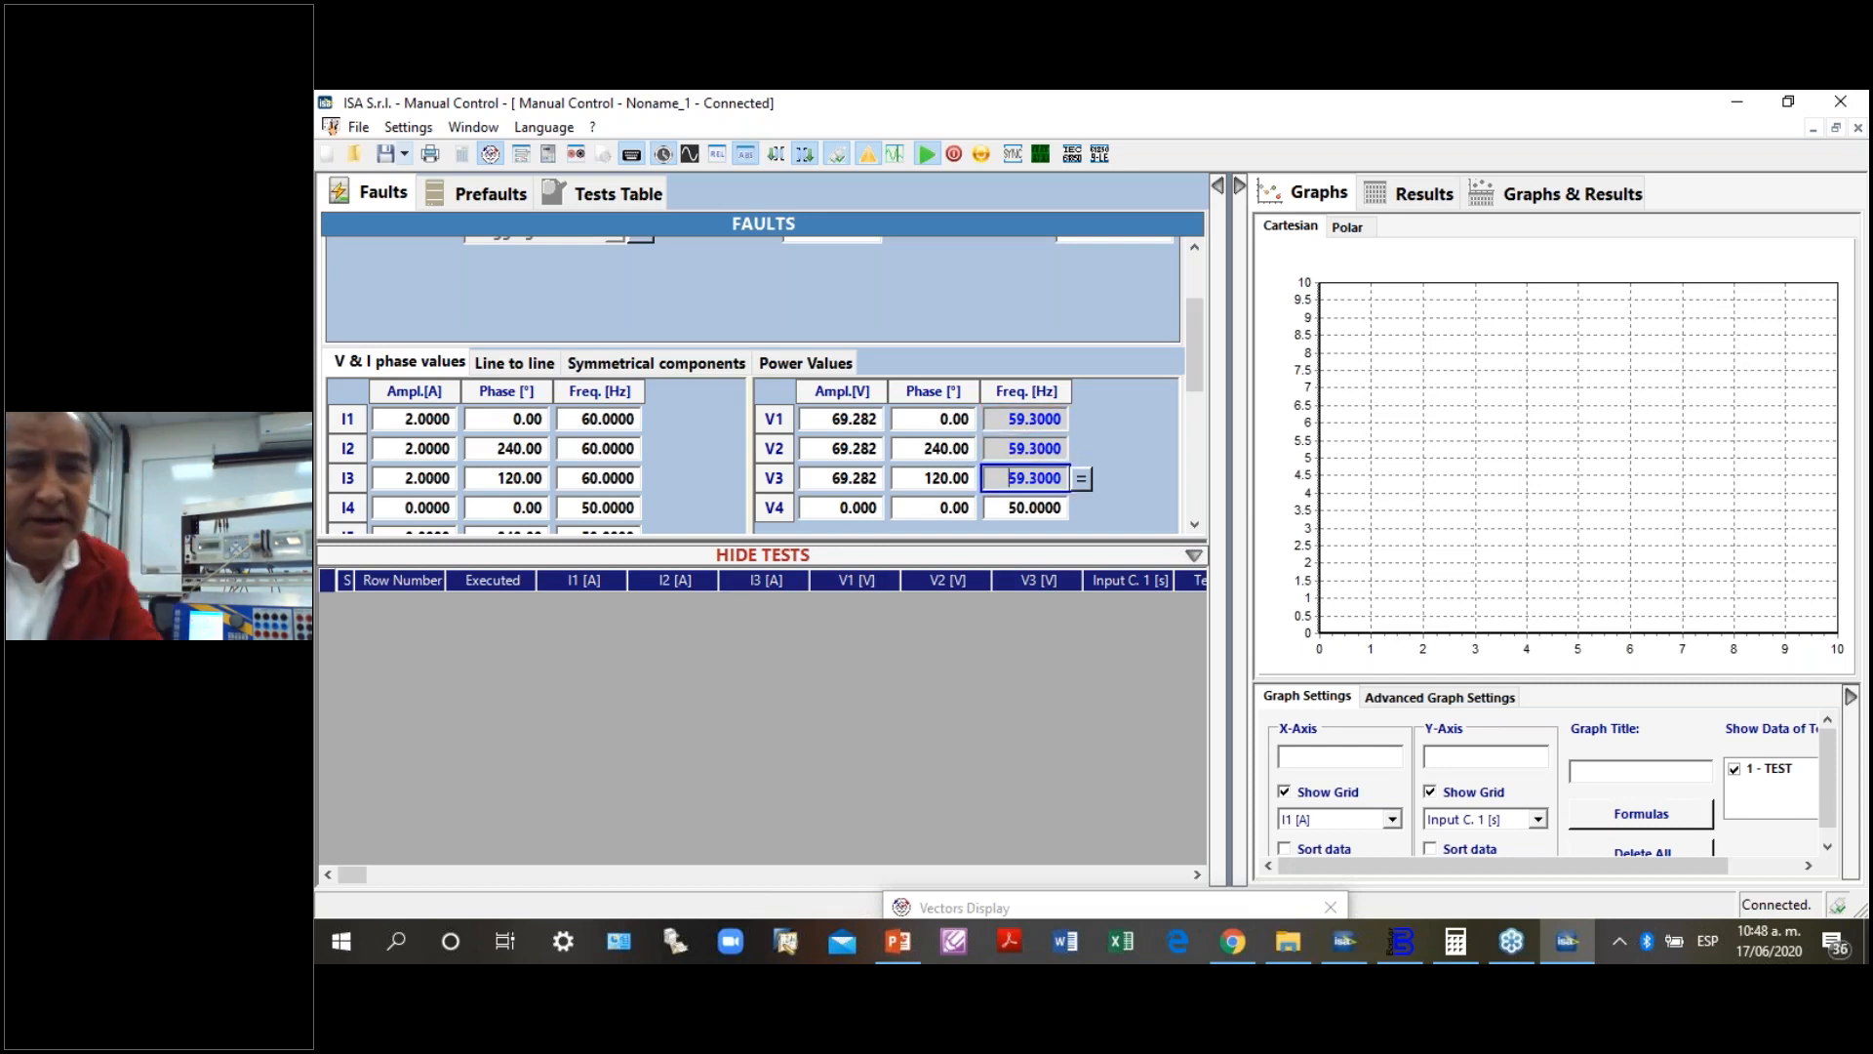
- Raise the shared V1 to V3 frequency in steps to 60.3 Hz and dismiss the e-mail notification
key(Up)
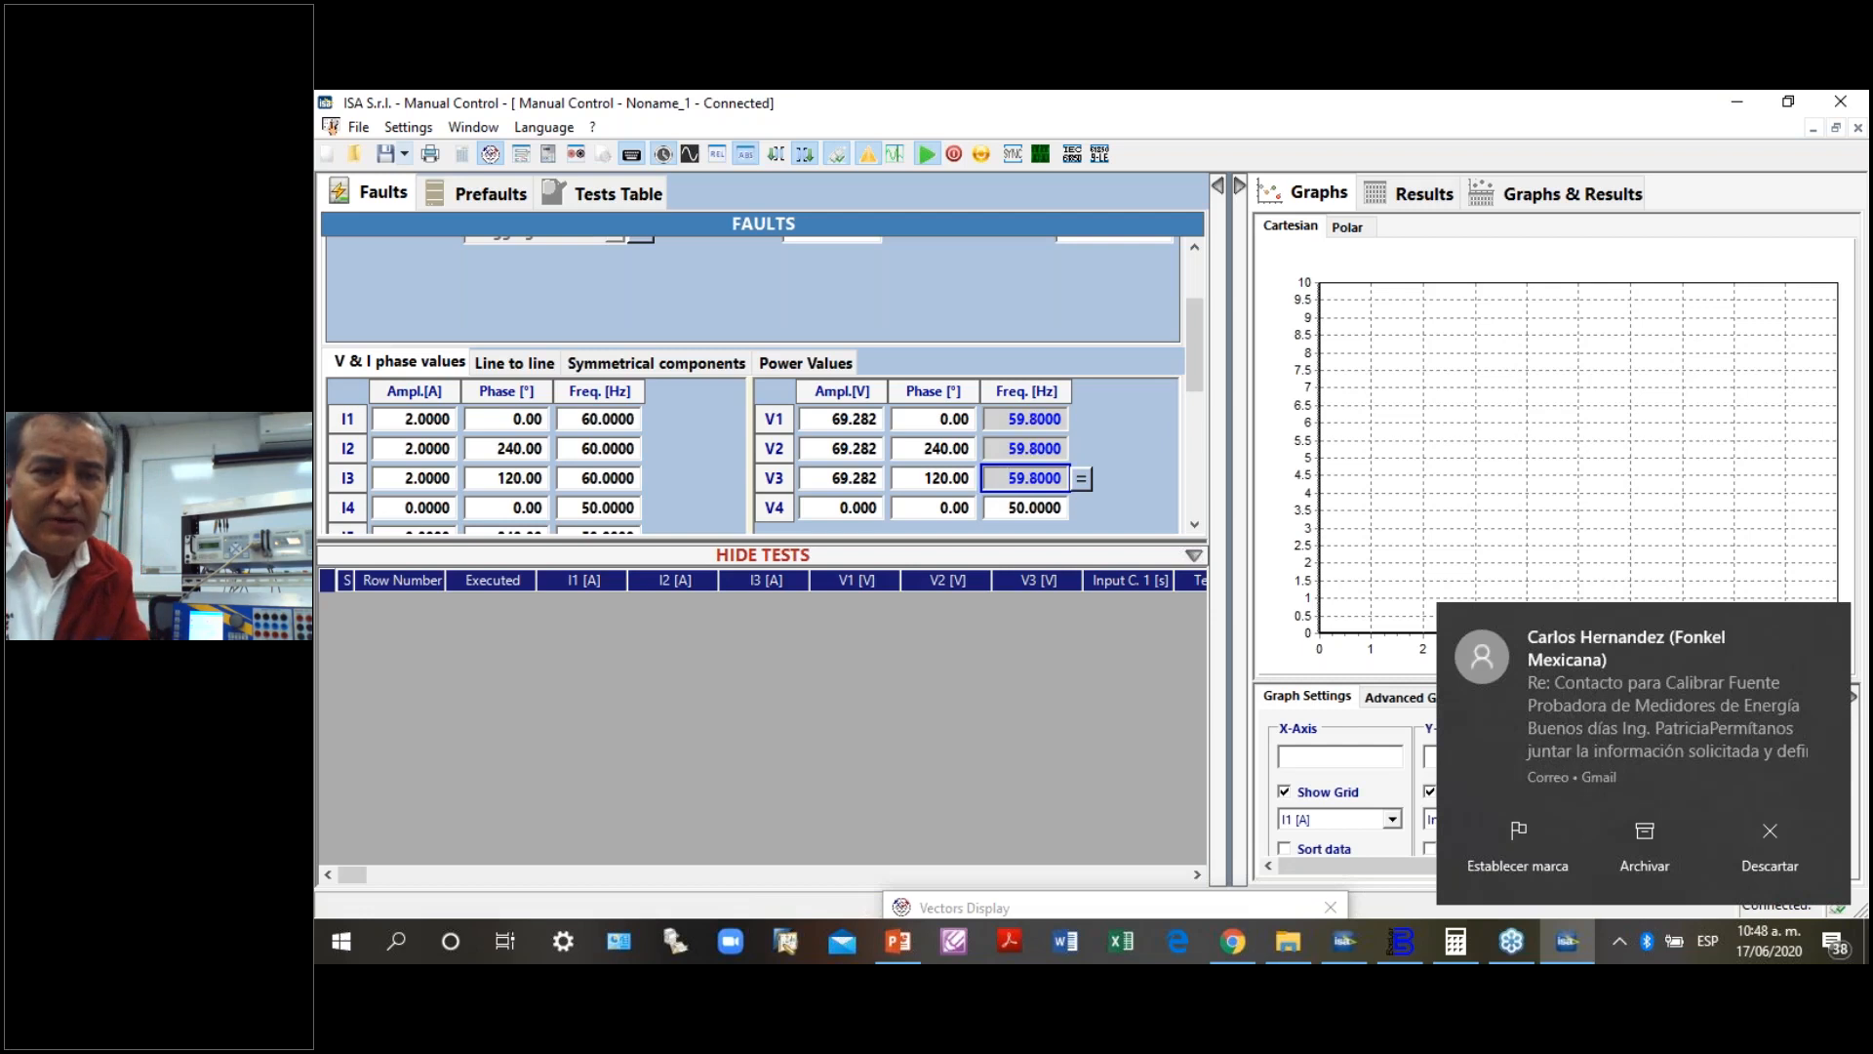
key(Up)
key(Up)
key(Up)
key(Up)
key(Up)
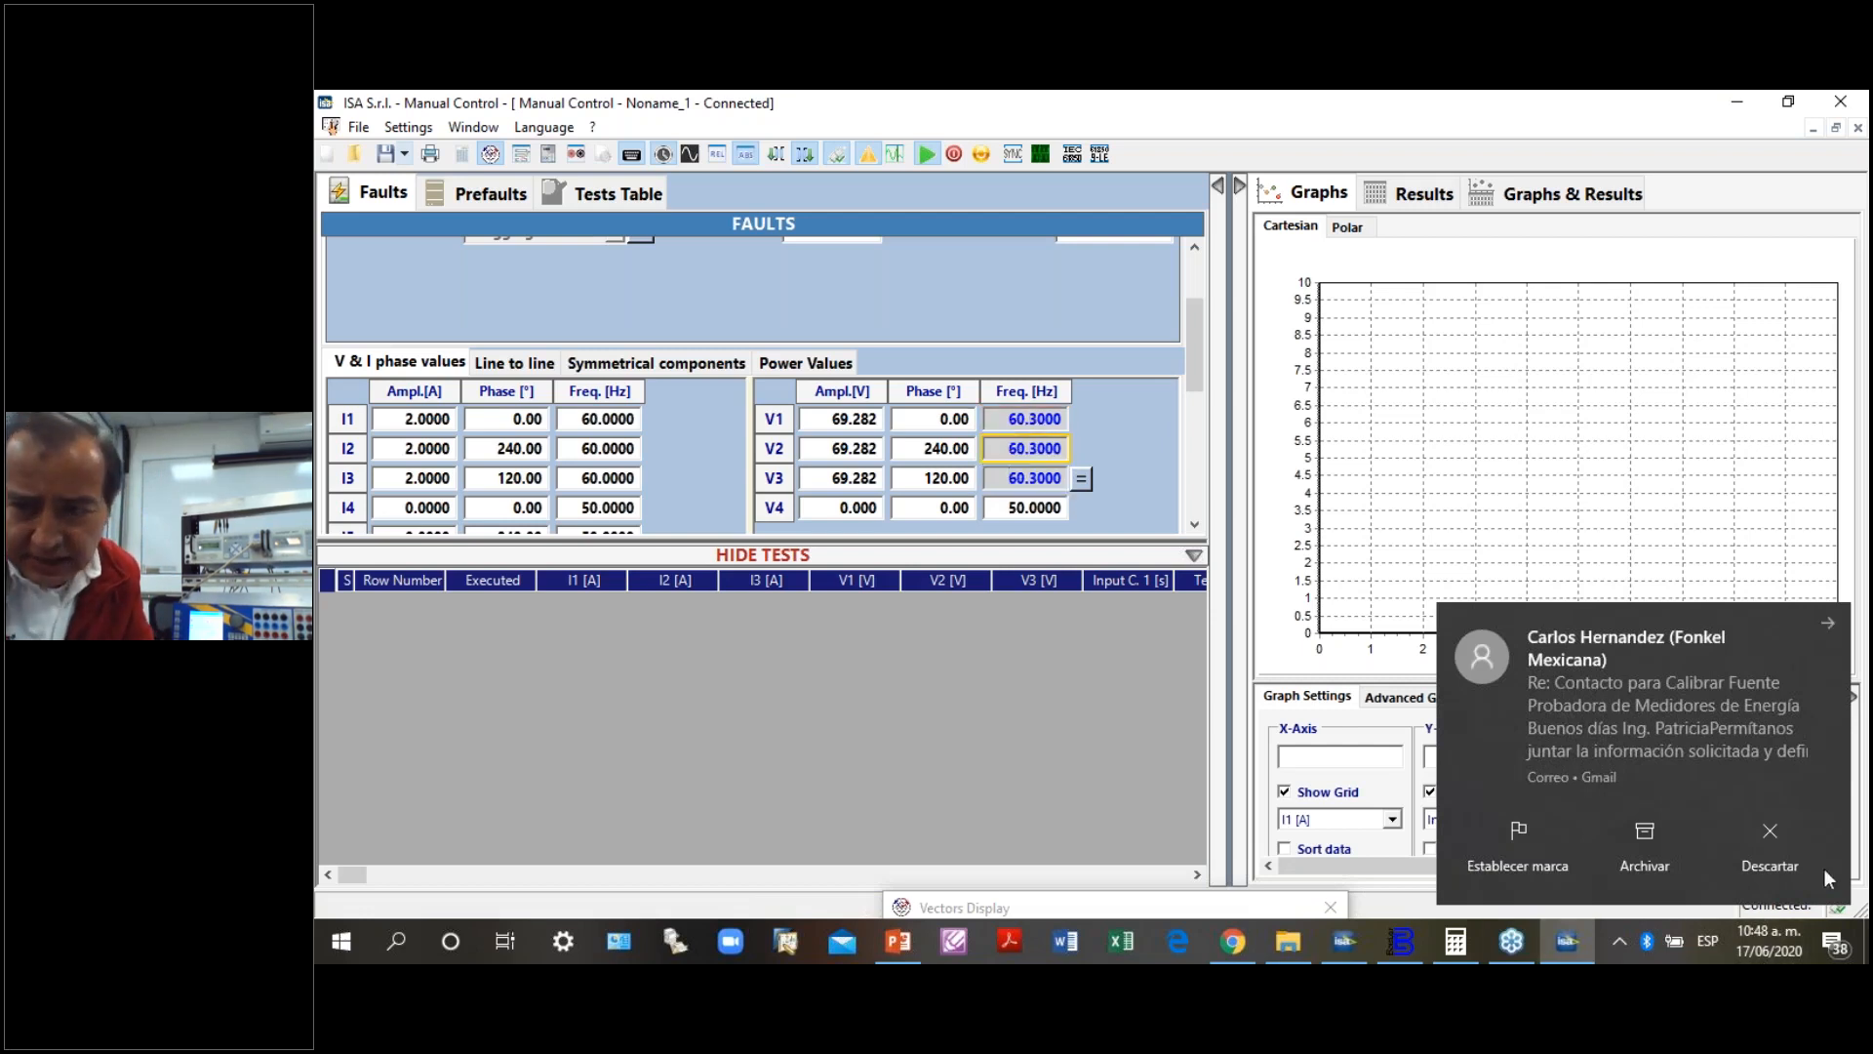
click(1769, 831)
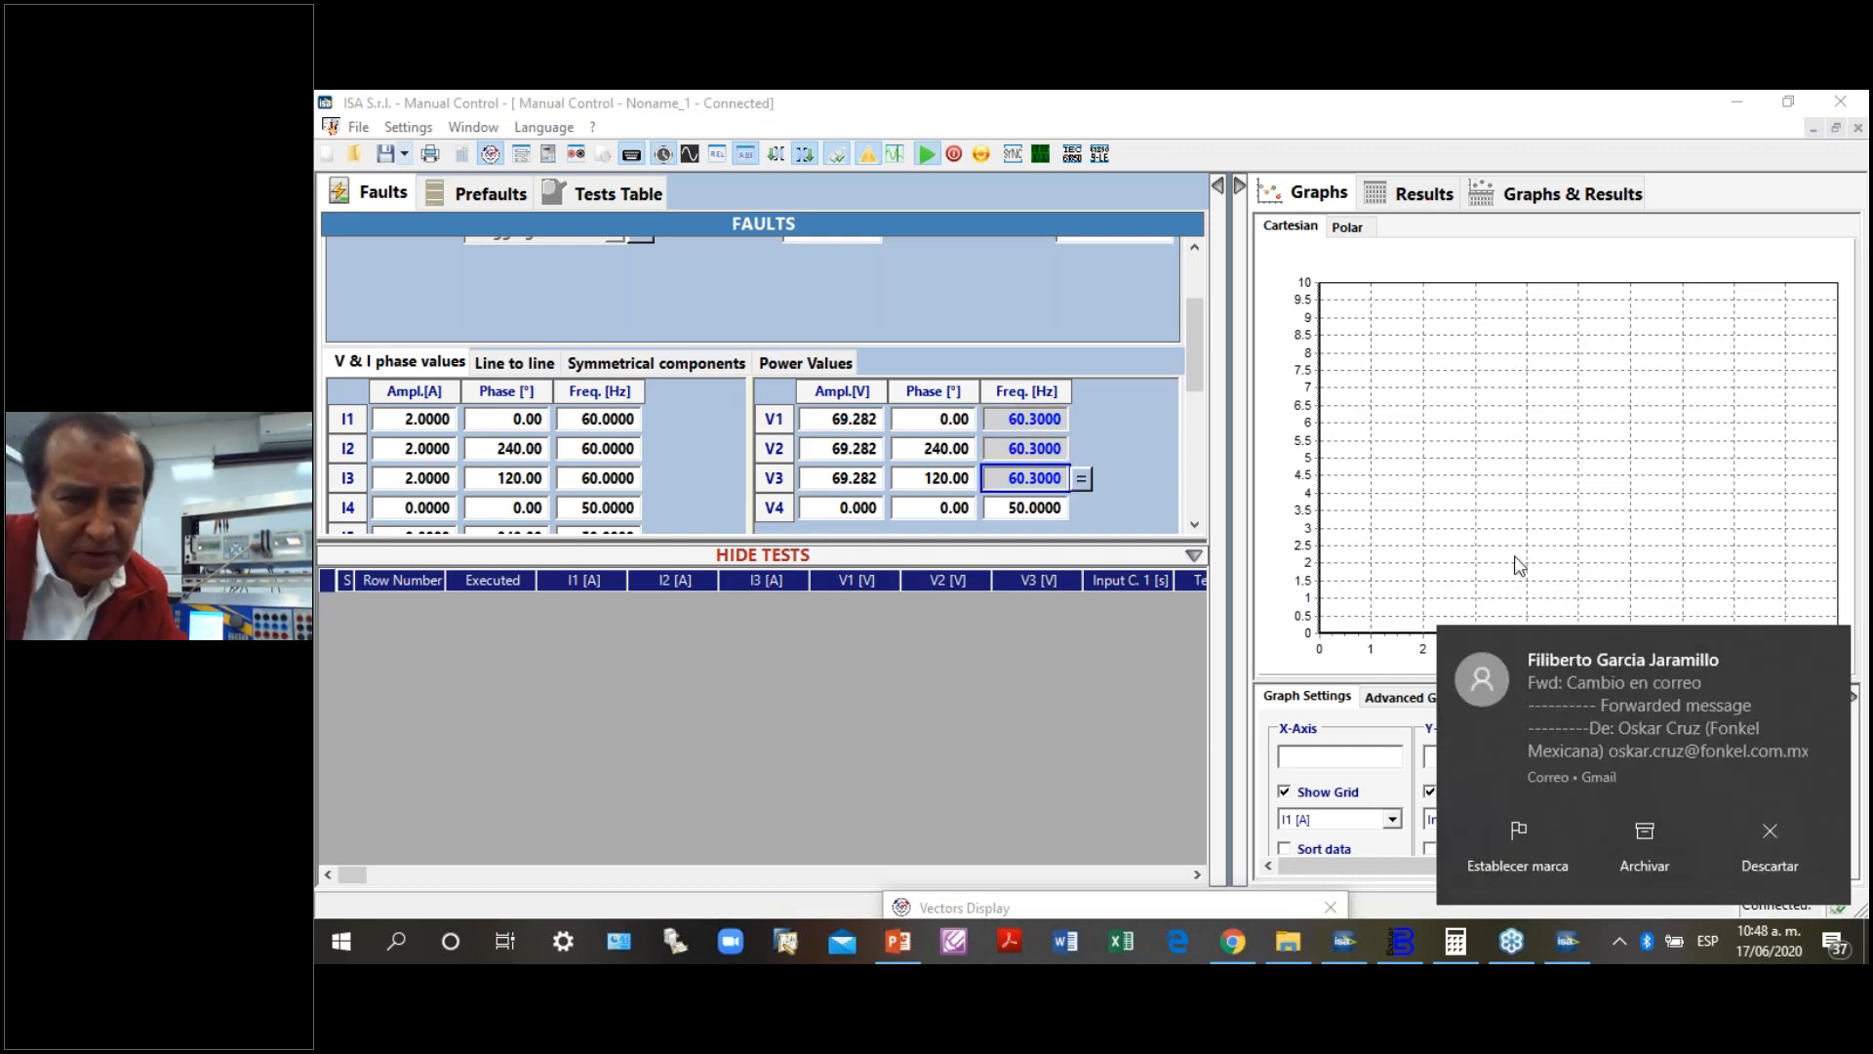
- Reselect the frequencies of V1, V2 and V3 together and raise them in steps to 60.8 Hz
click(1056, 432)
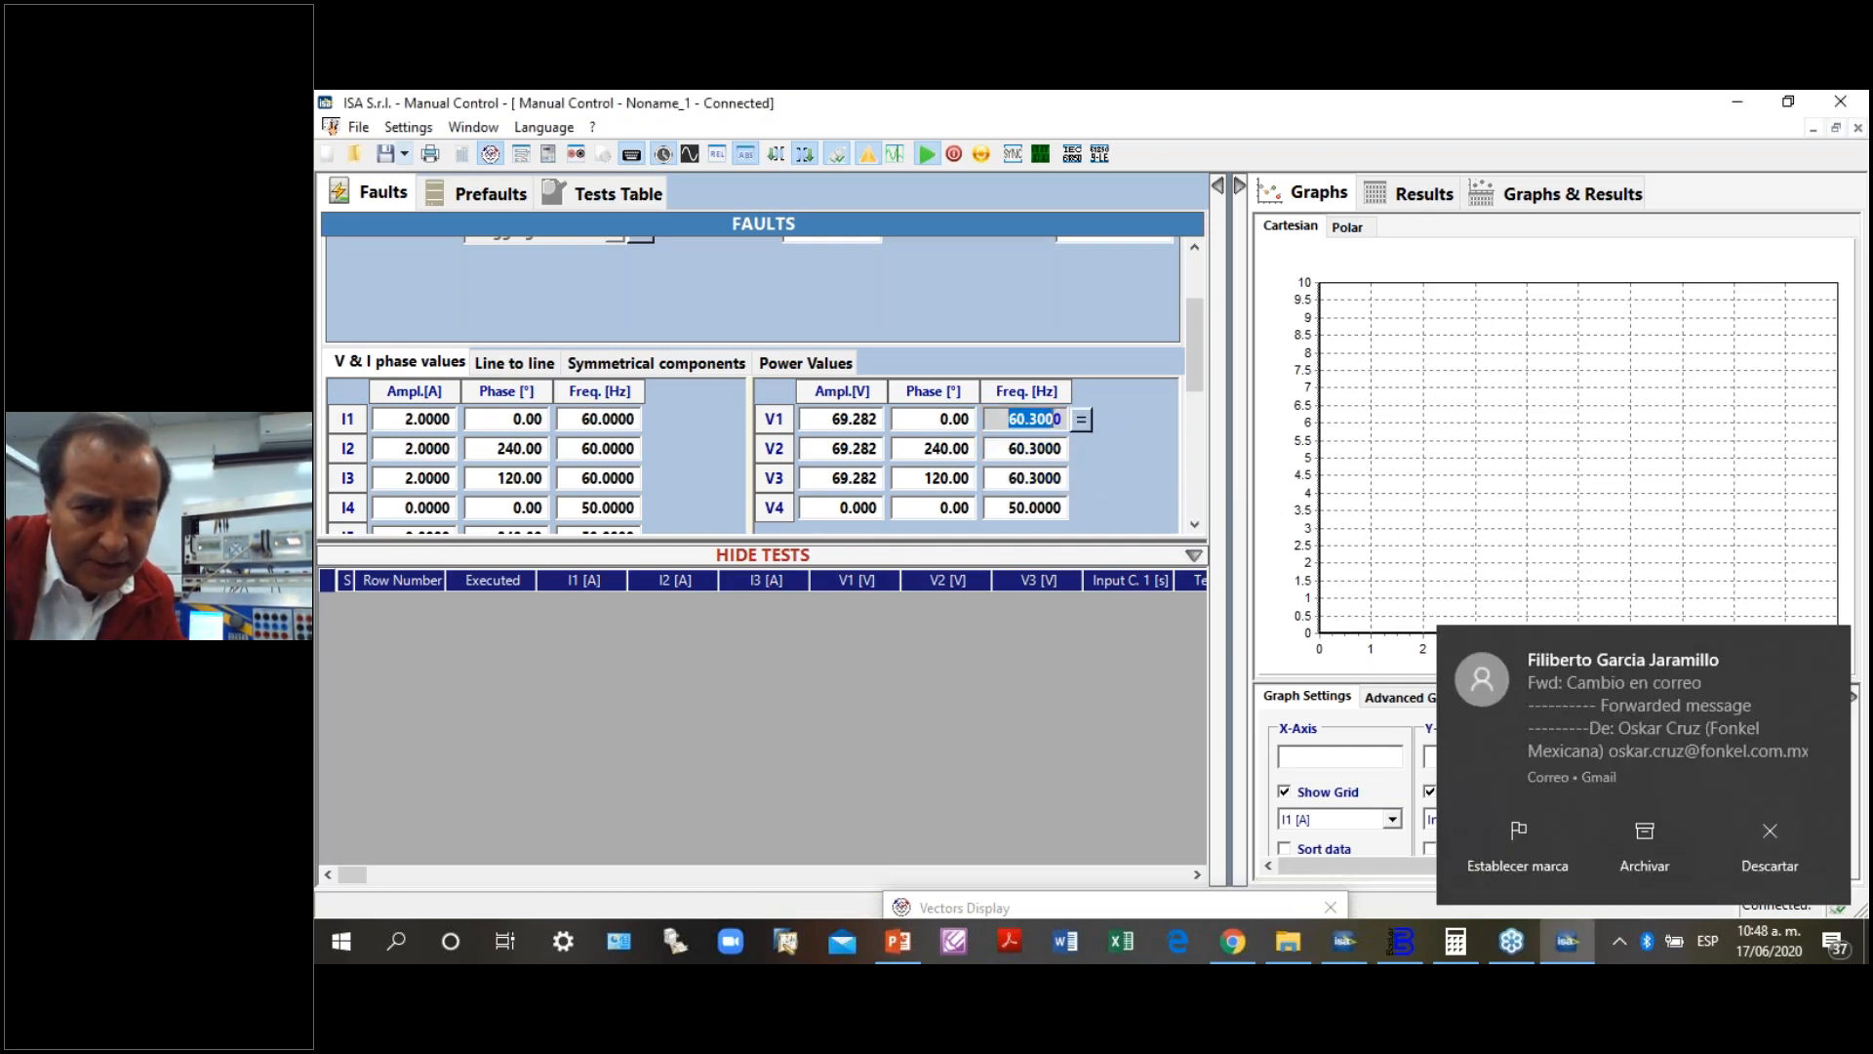
ctrl+click(1058, 447)
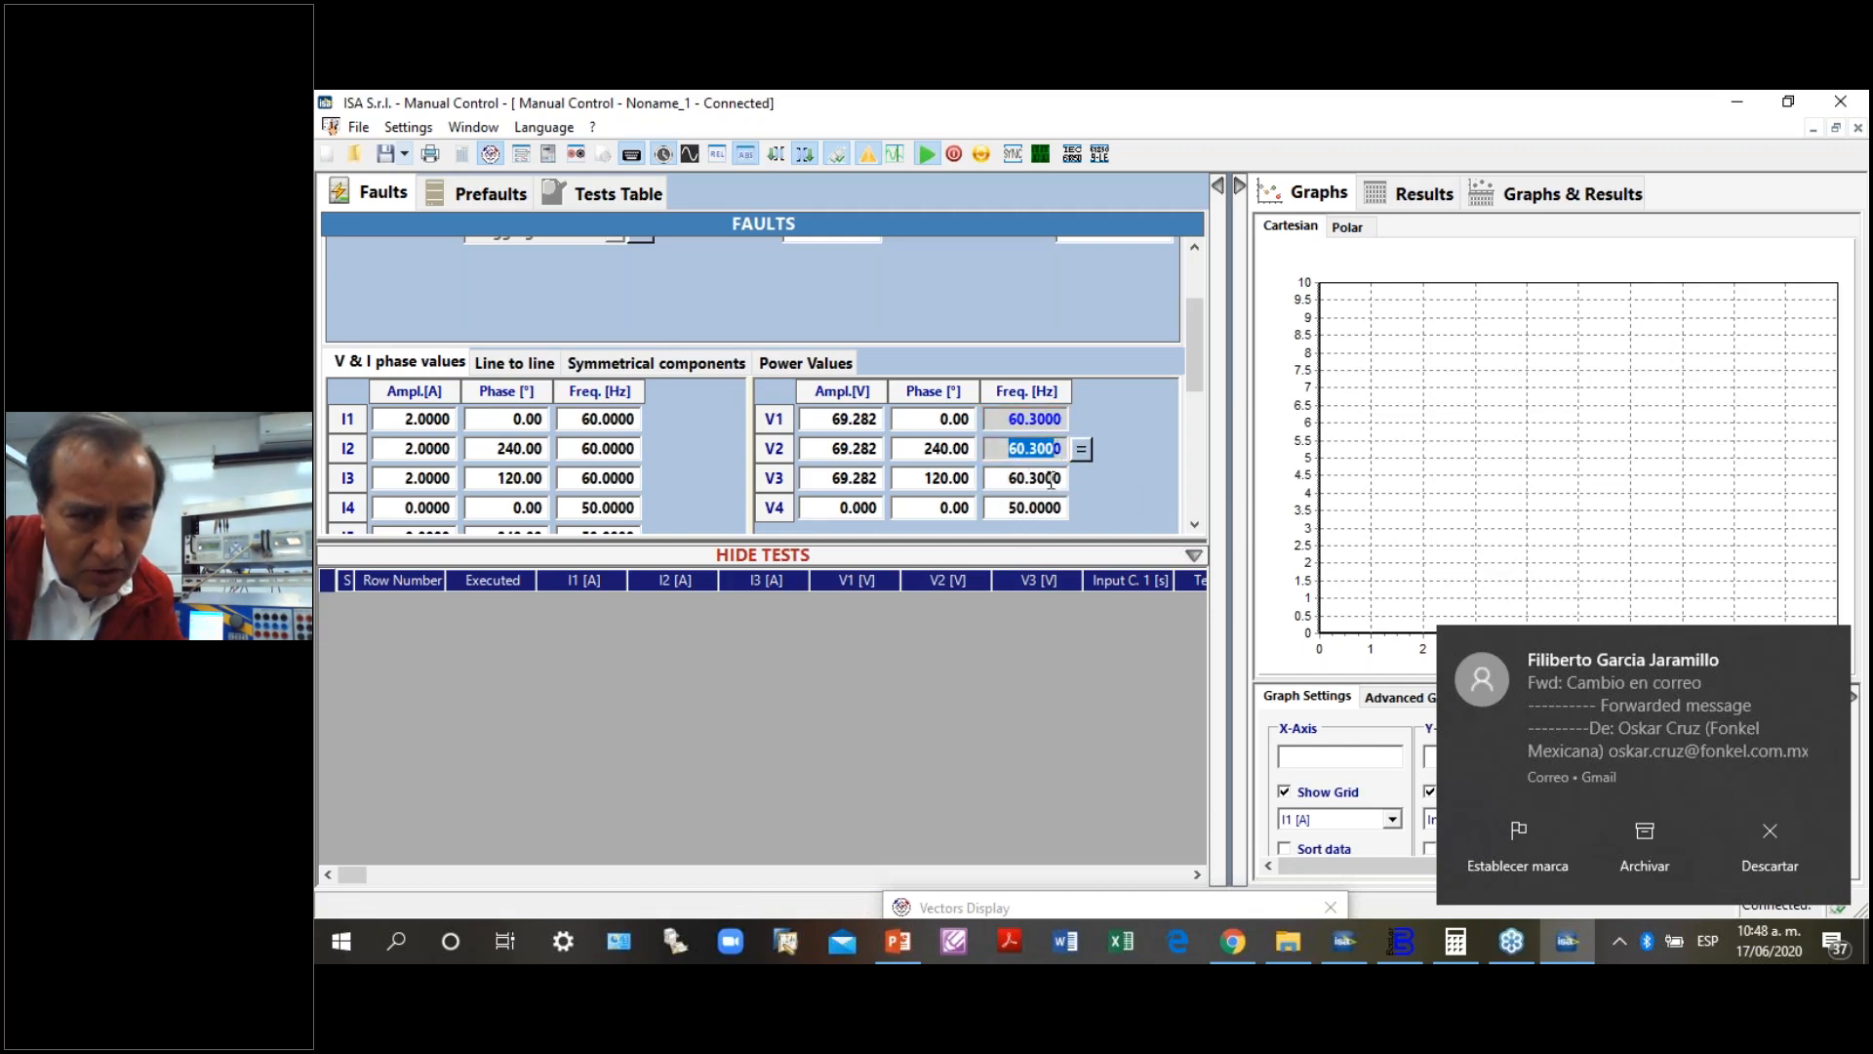
ctrl+click(1045, 477)
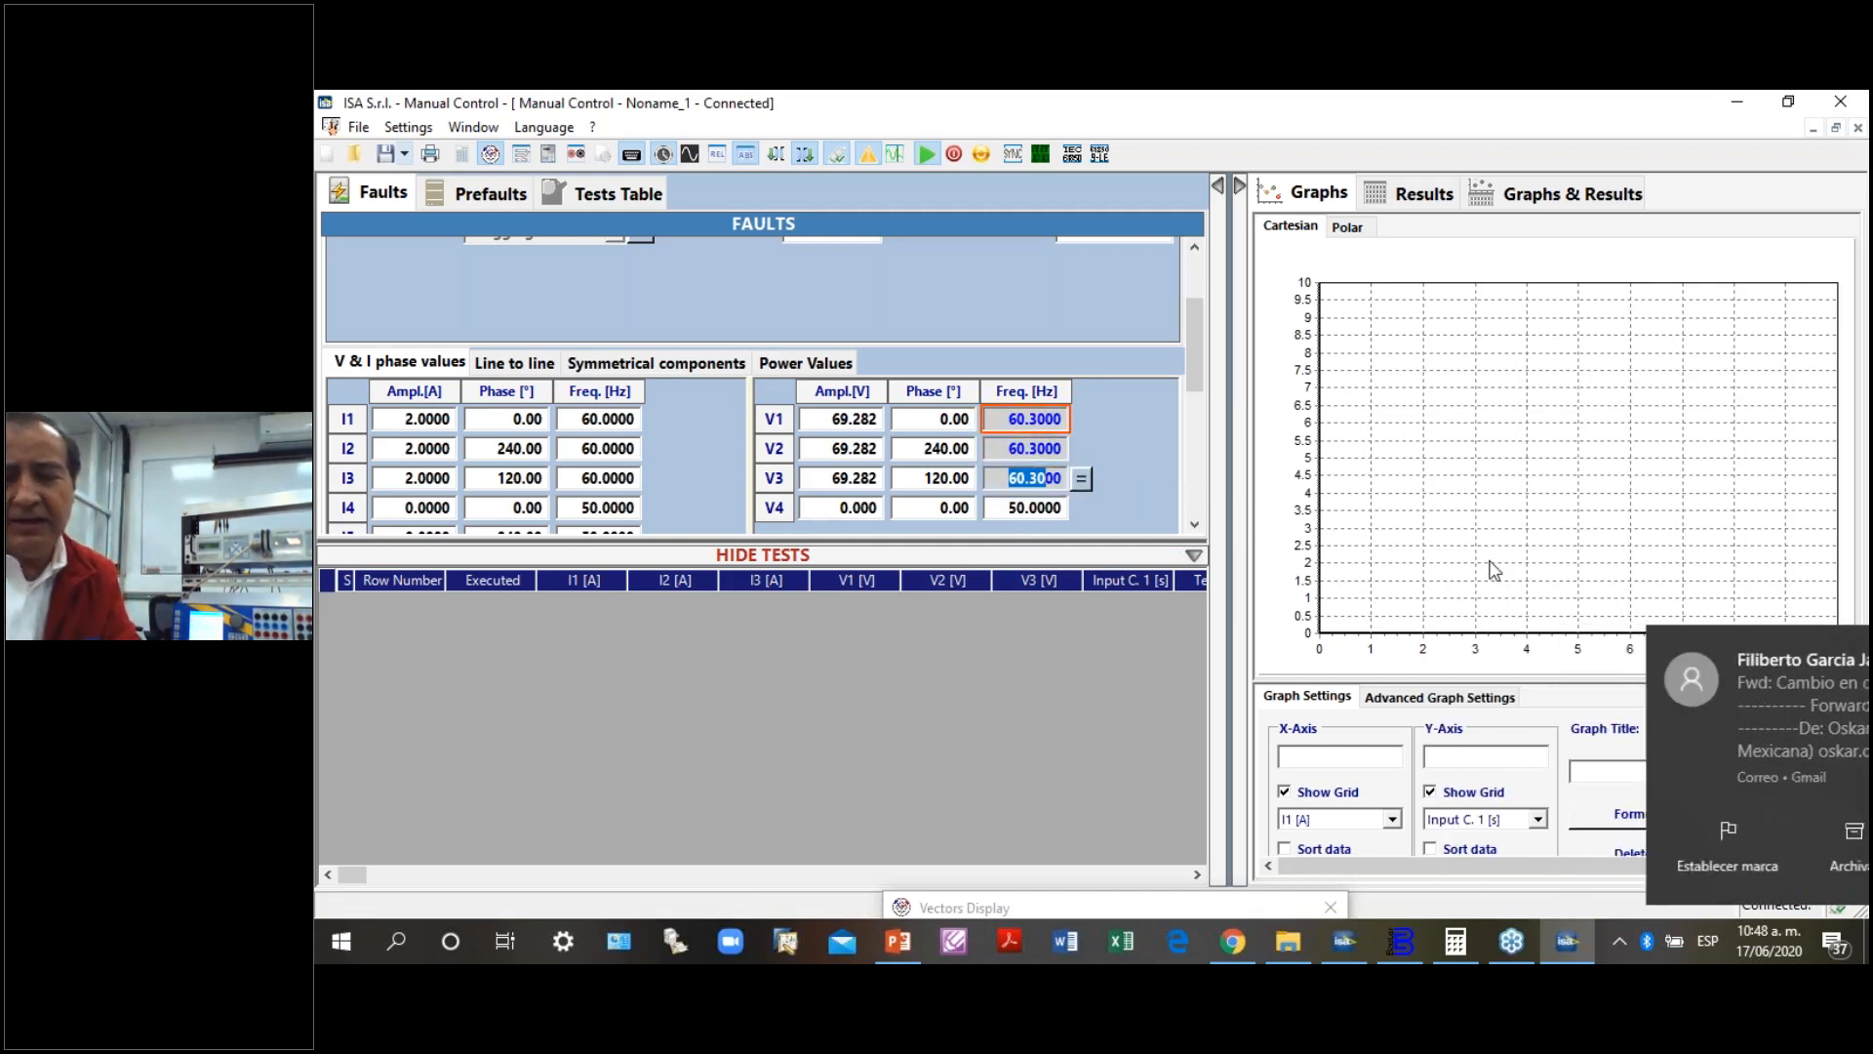
key(Up)
key(Up)
key(Up)
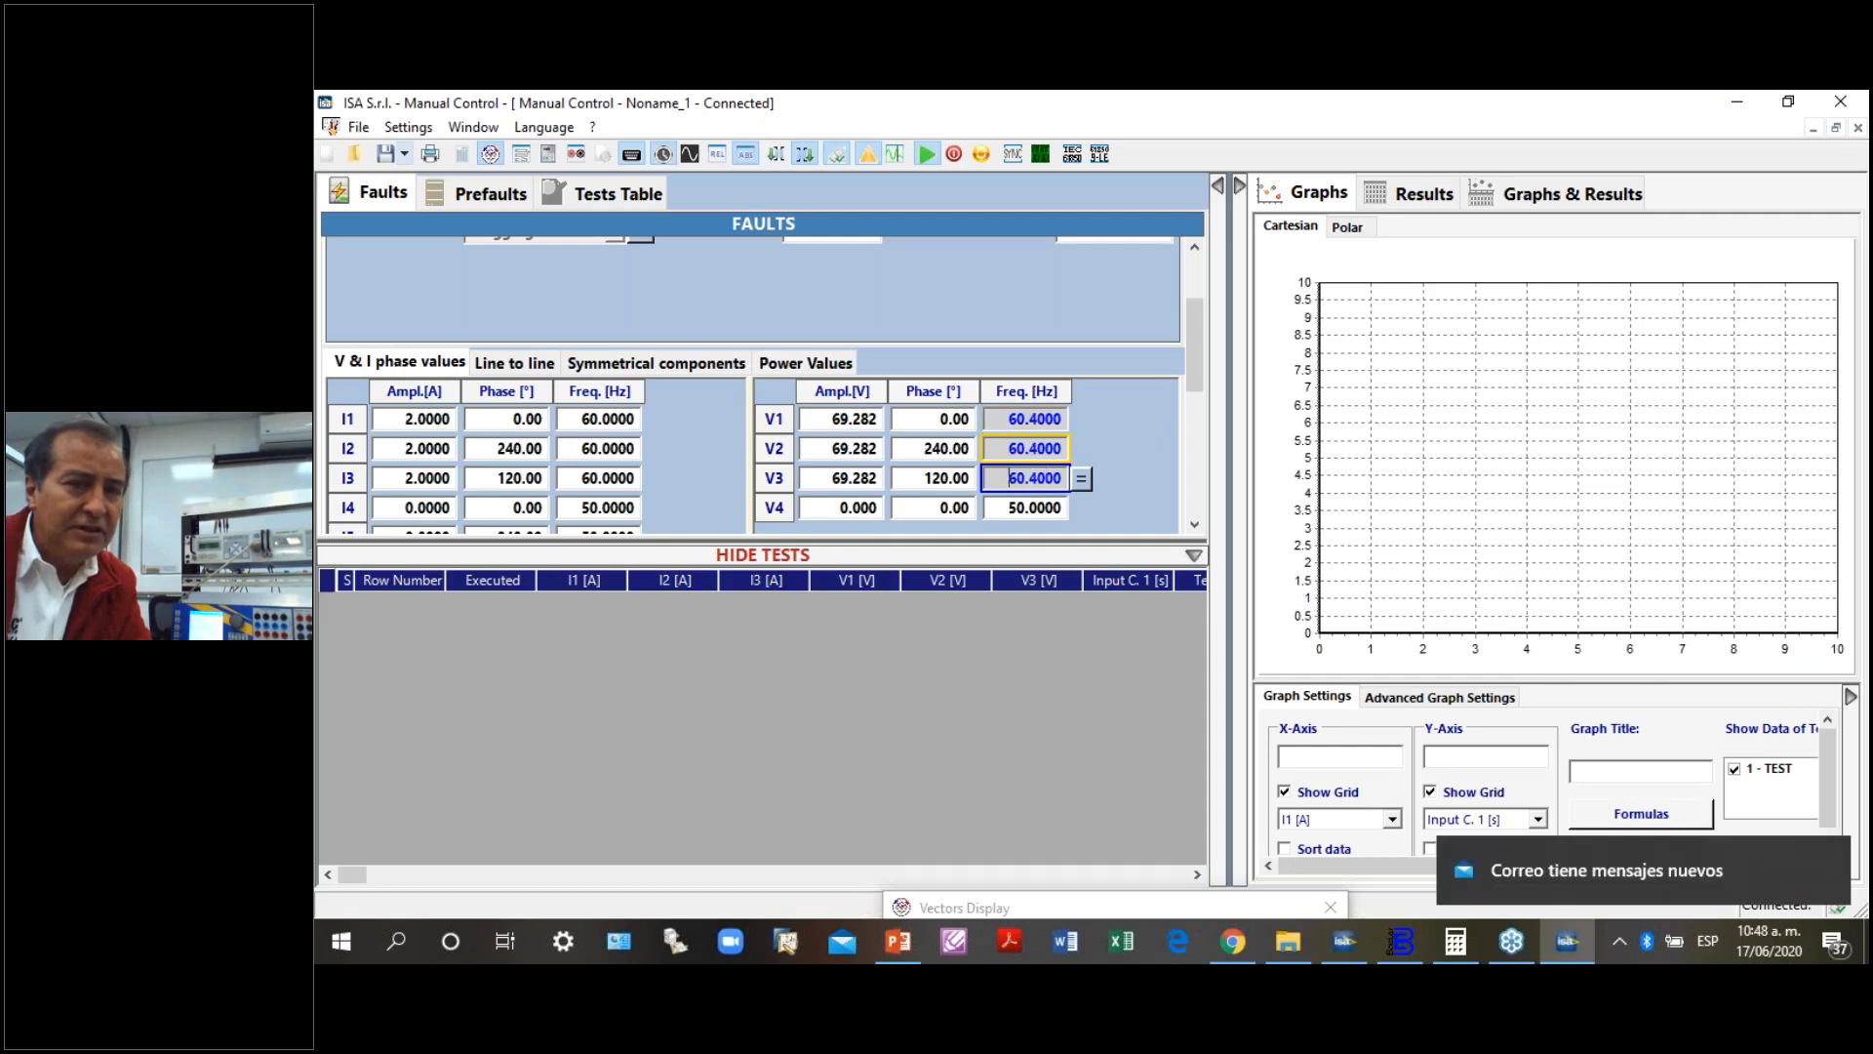
key(Up)
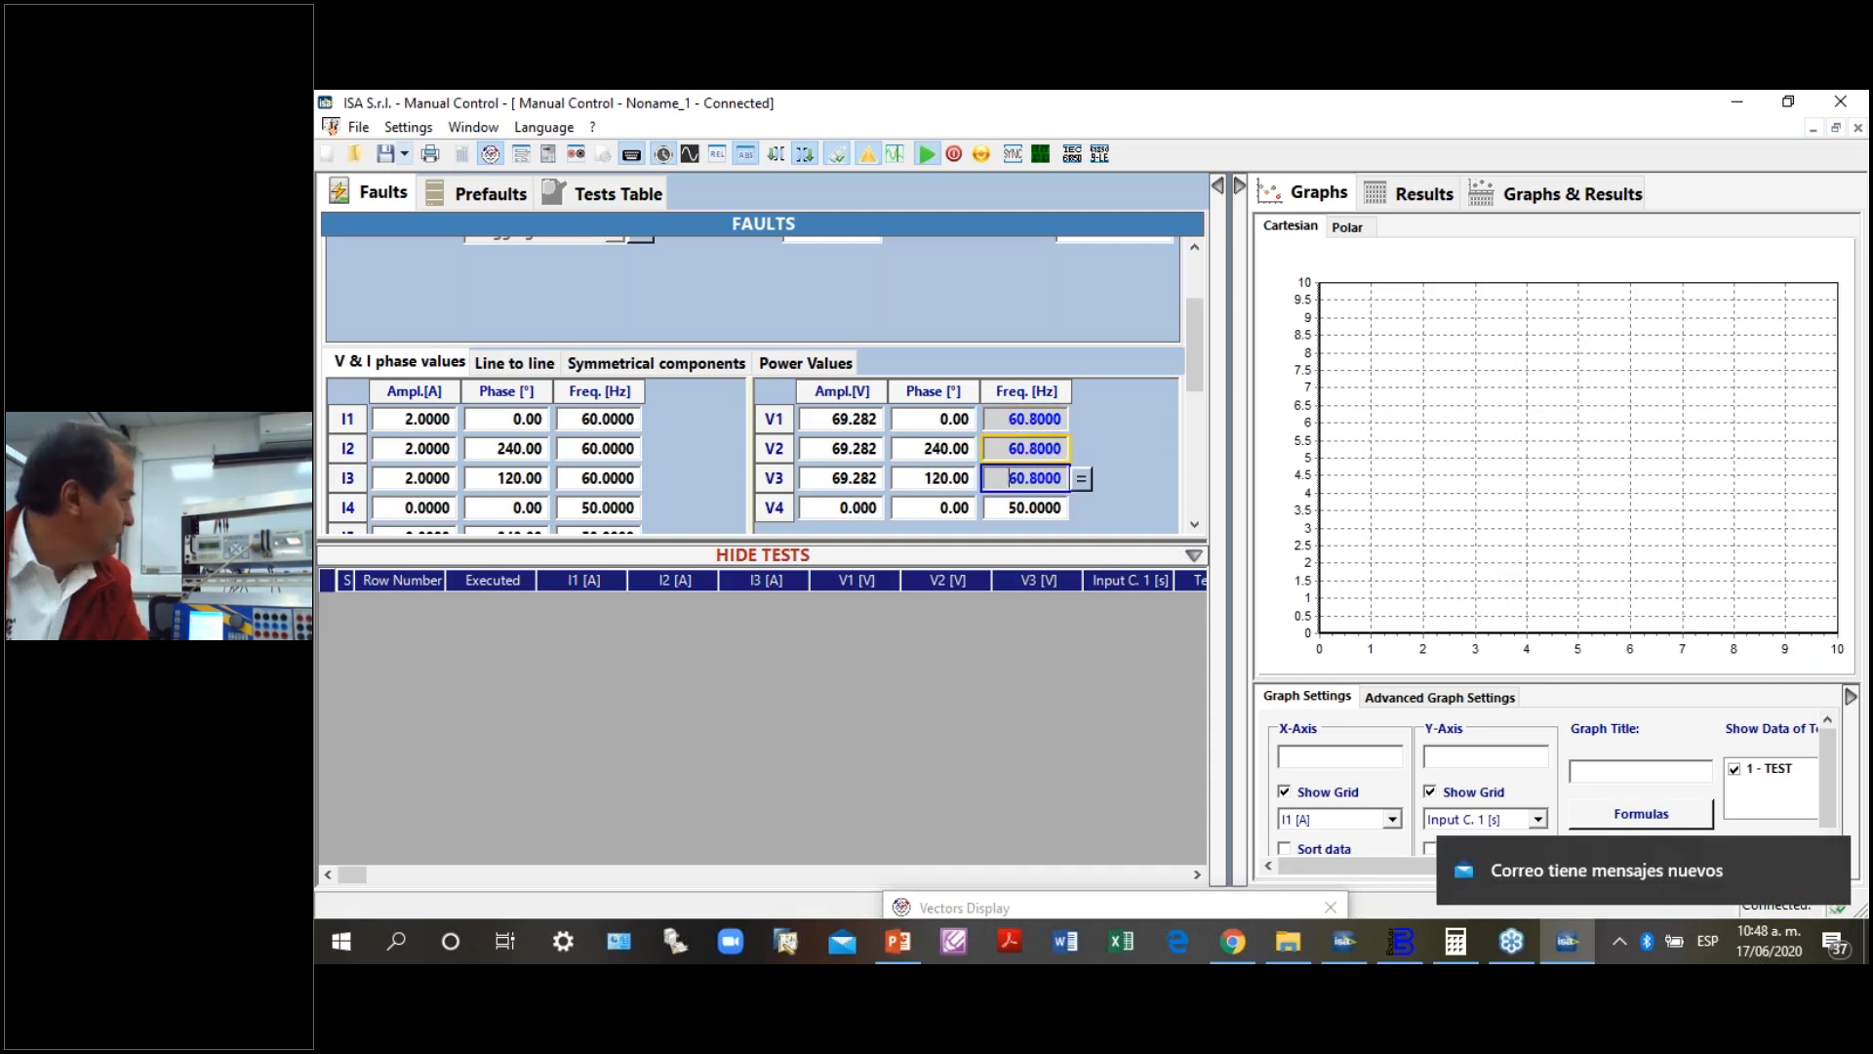
- Raise the shared V1 to V3 frequency in steps to 61.4 Hz
key(Up)
key(Up)
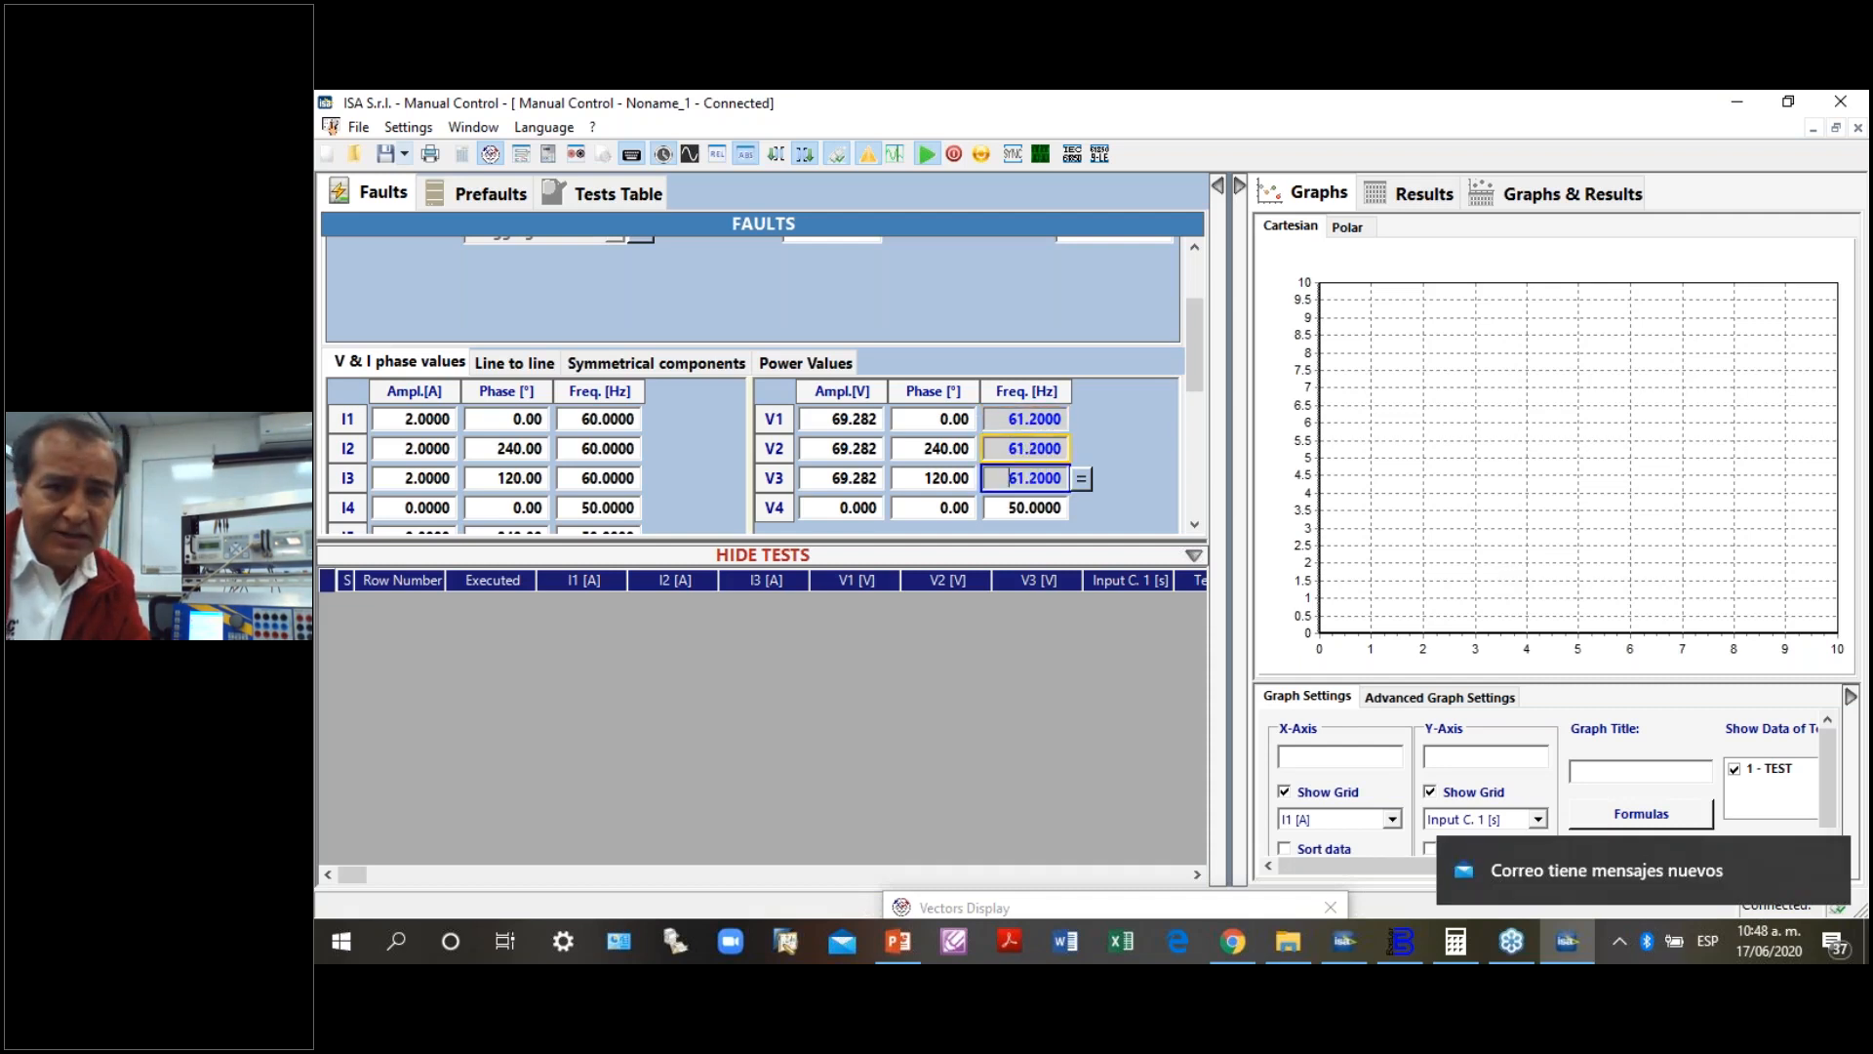
key(Up)
key(Up)
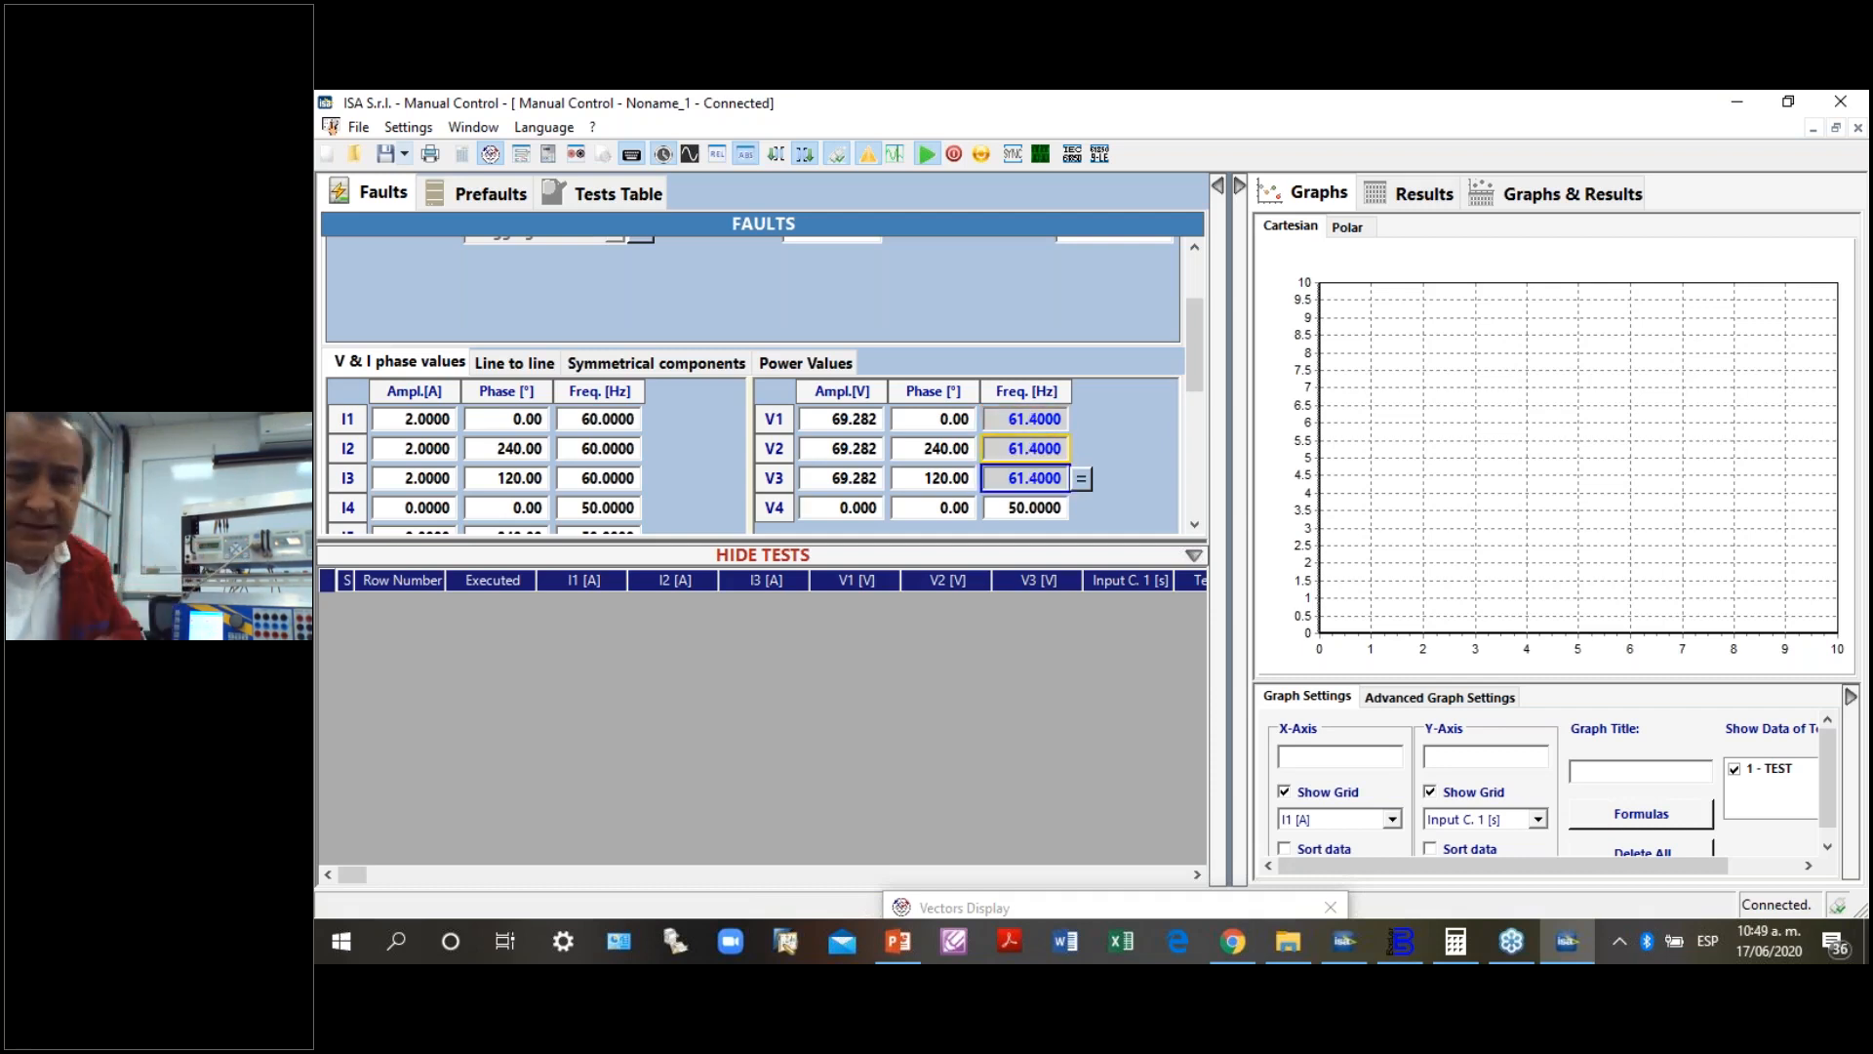
- Lower the shared V1 to V3 frequency in steps back to 60.0 Hz
key(Down)
key(Down)
key(Down)
key(Down)
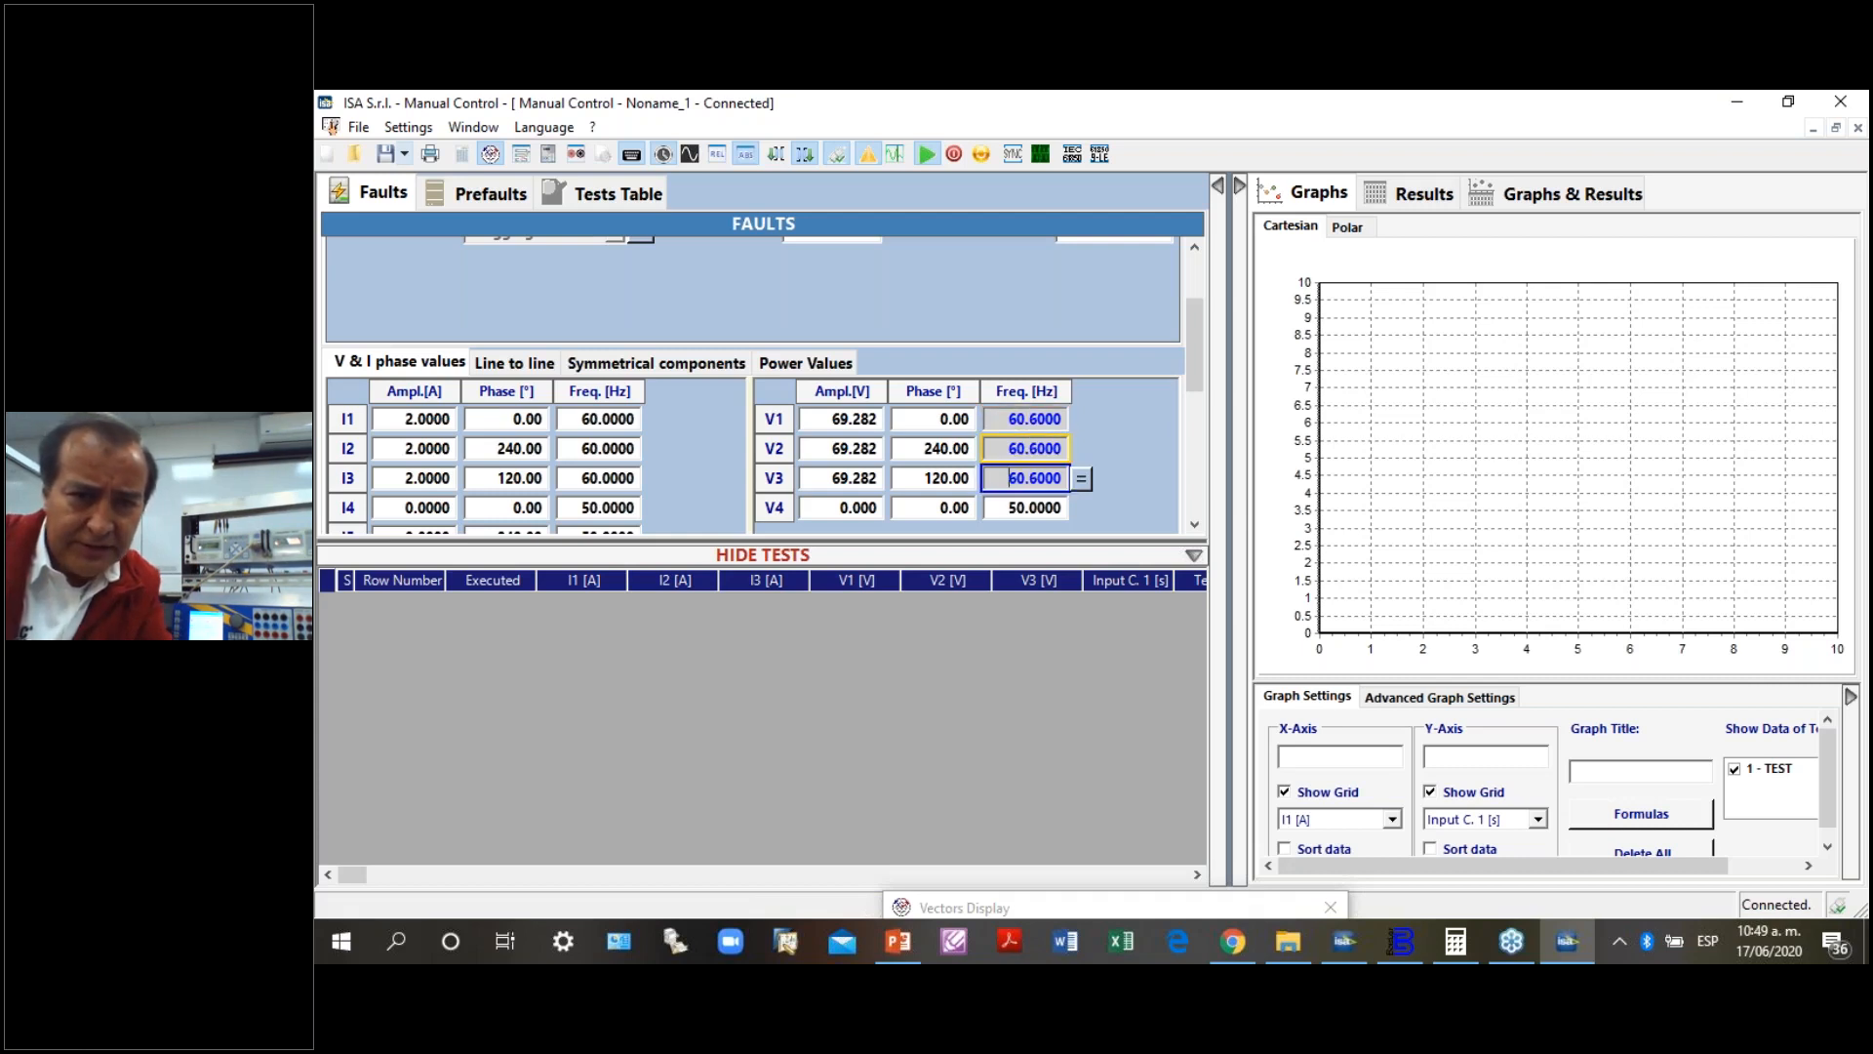
key(Down)
key(Down)
key(Down)
key(Down)
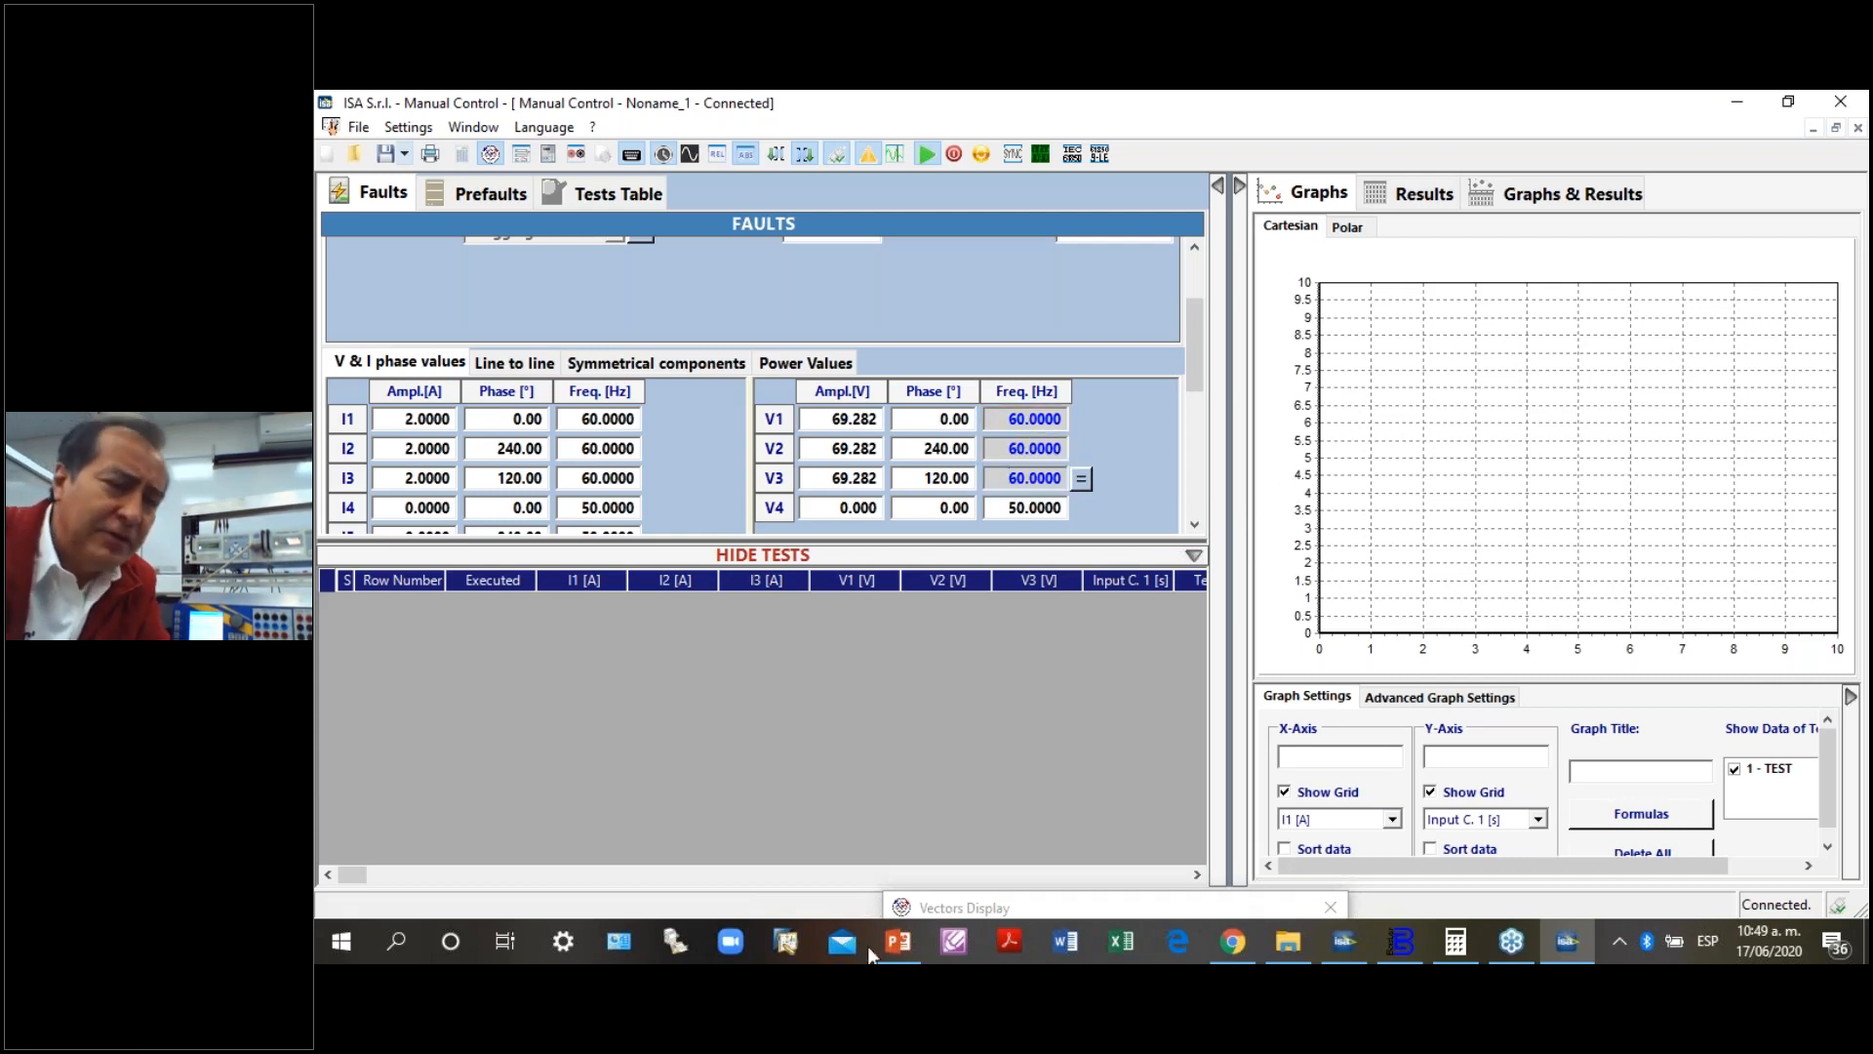
- Select the amplitudes of V1, V2 and V3 together and lower them in steps to 66.282 V
click(848, 418)
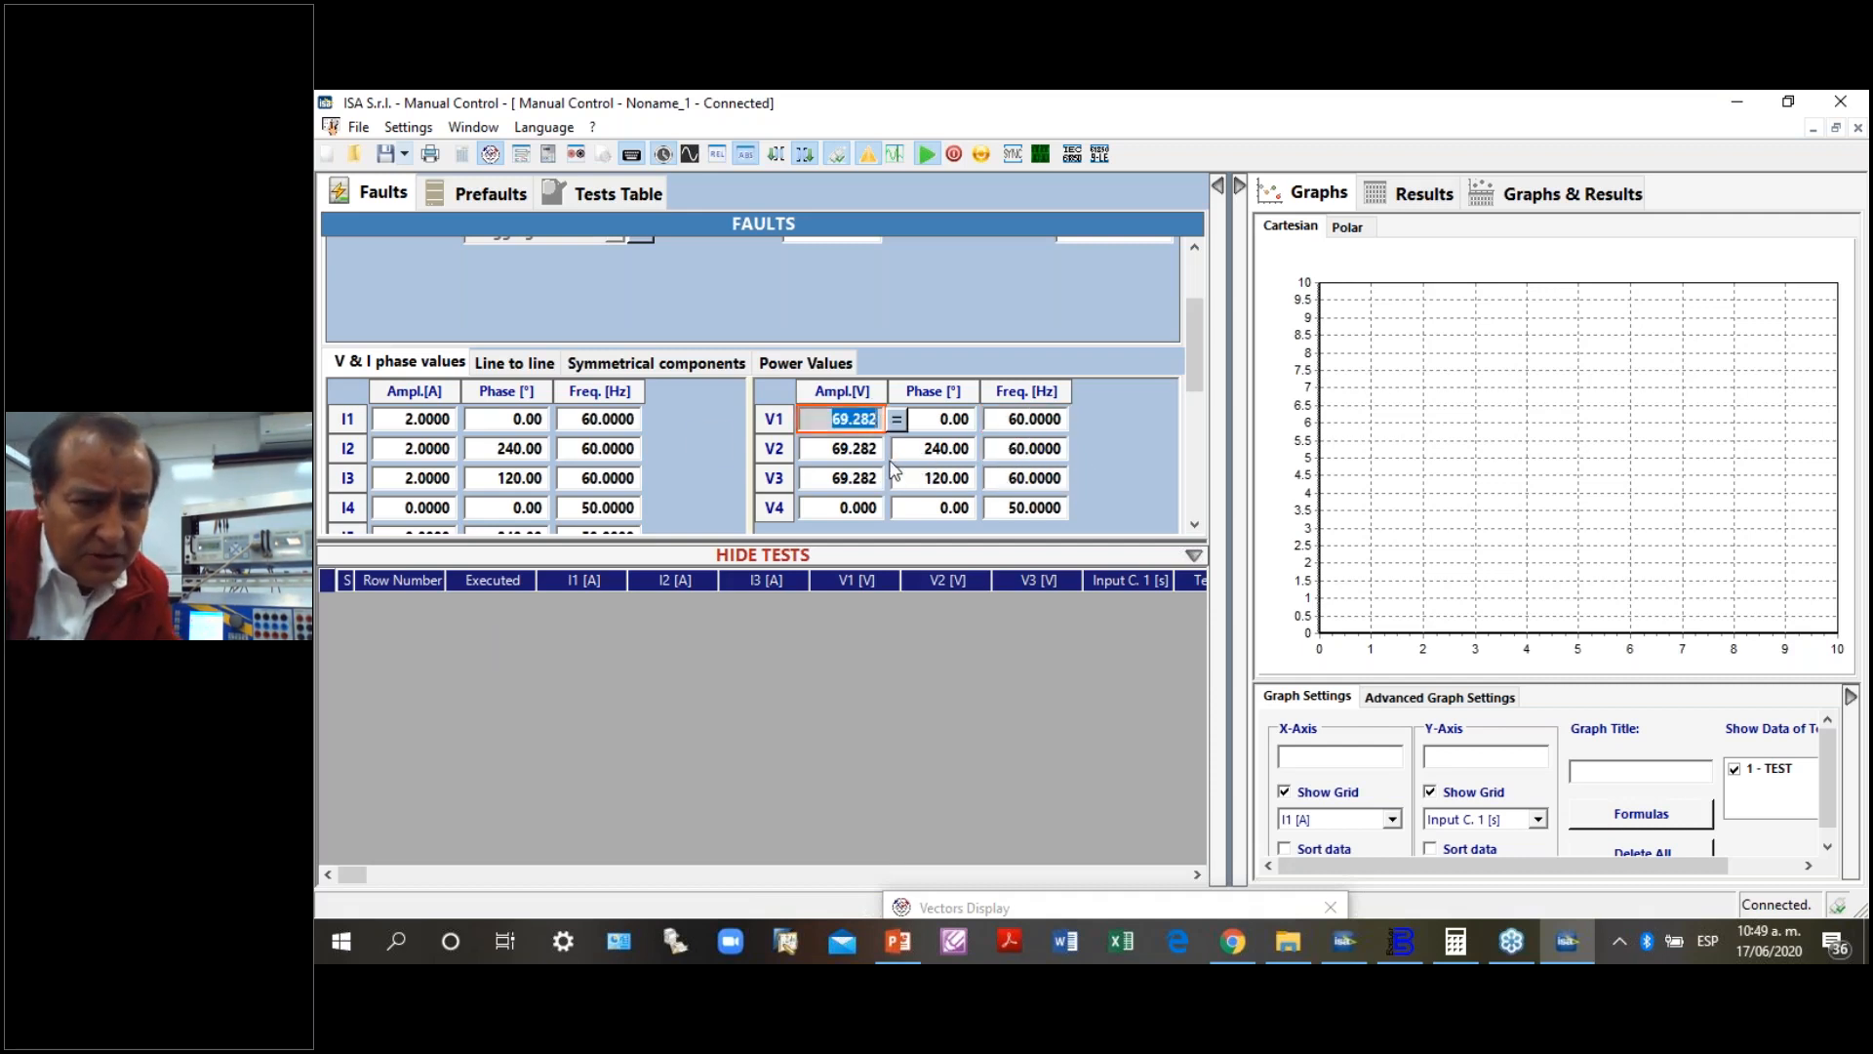
ctrl+click(844, 448)
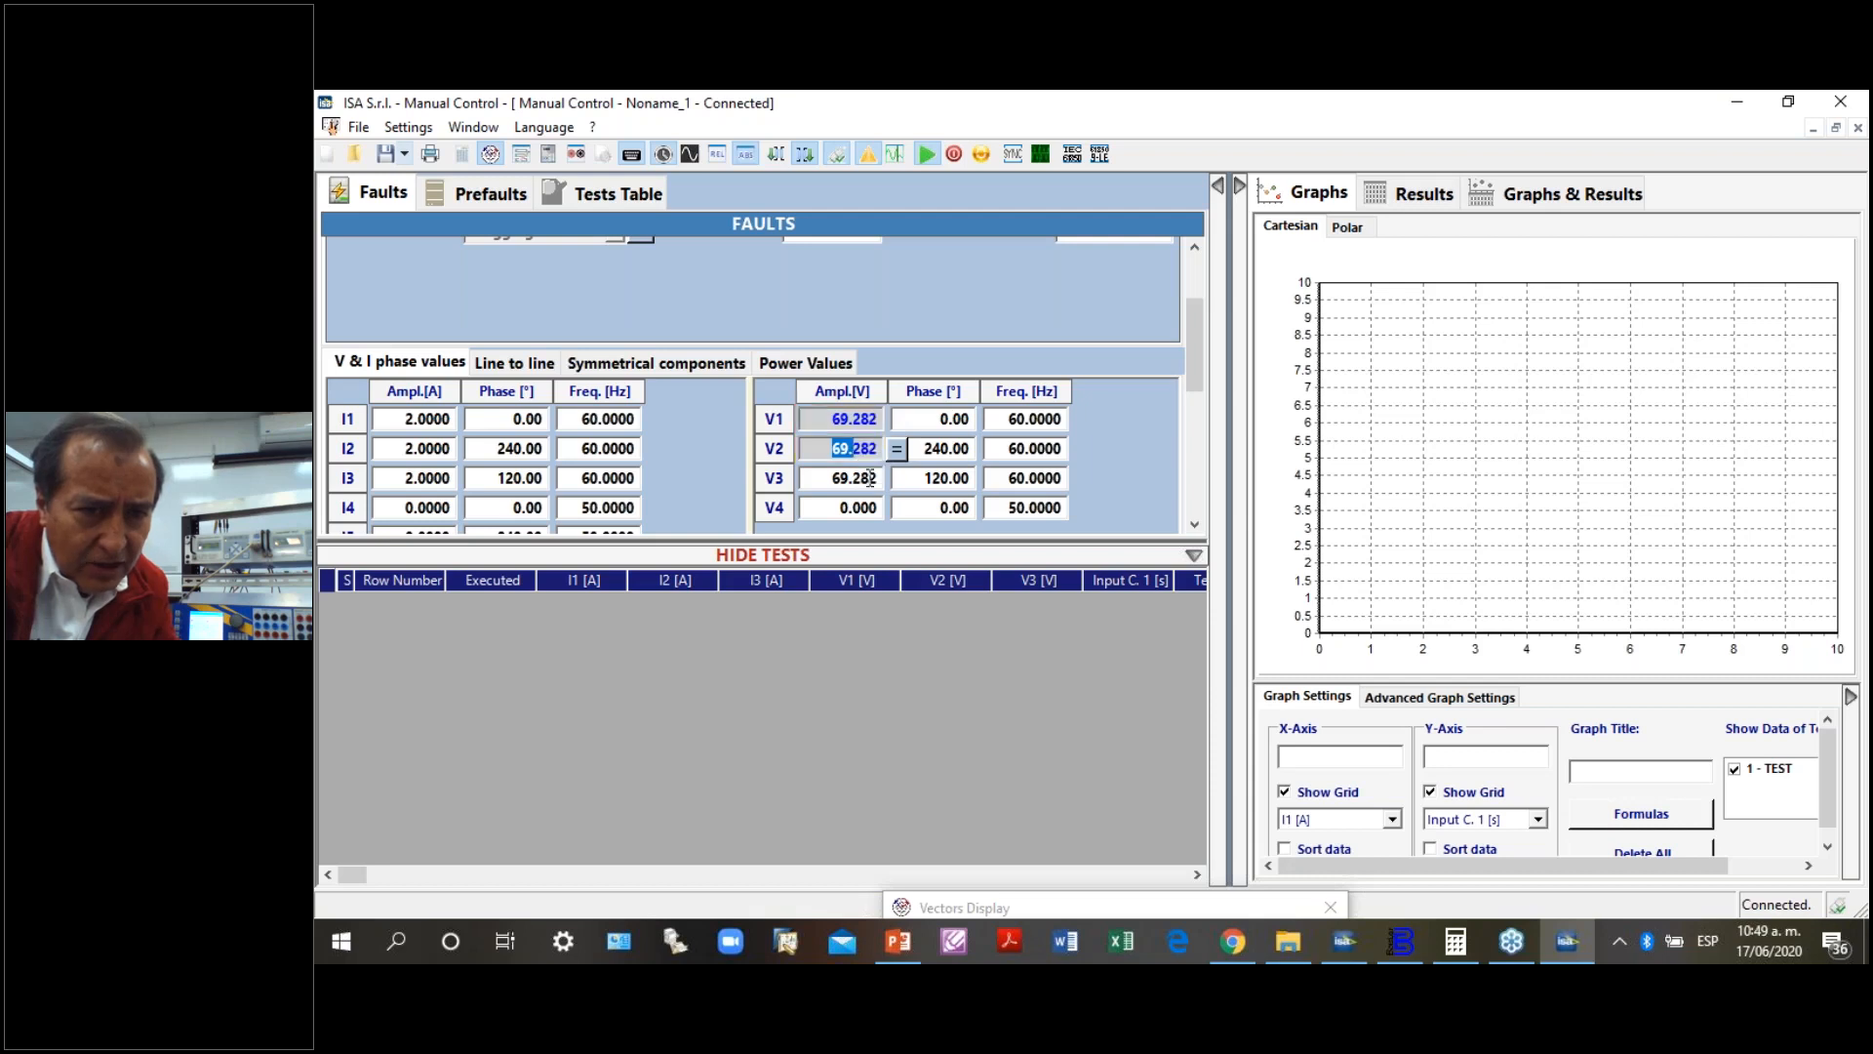
ctrl+click(844, 477)
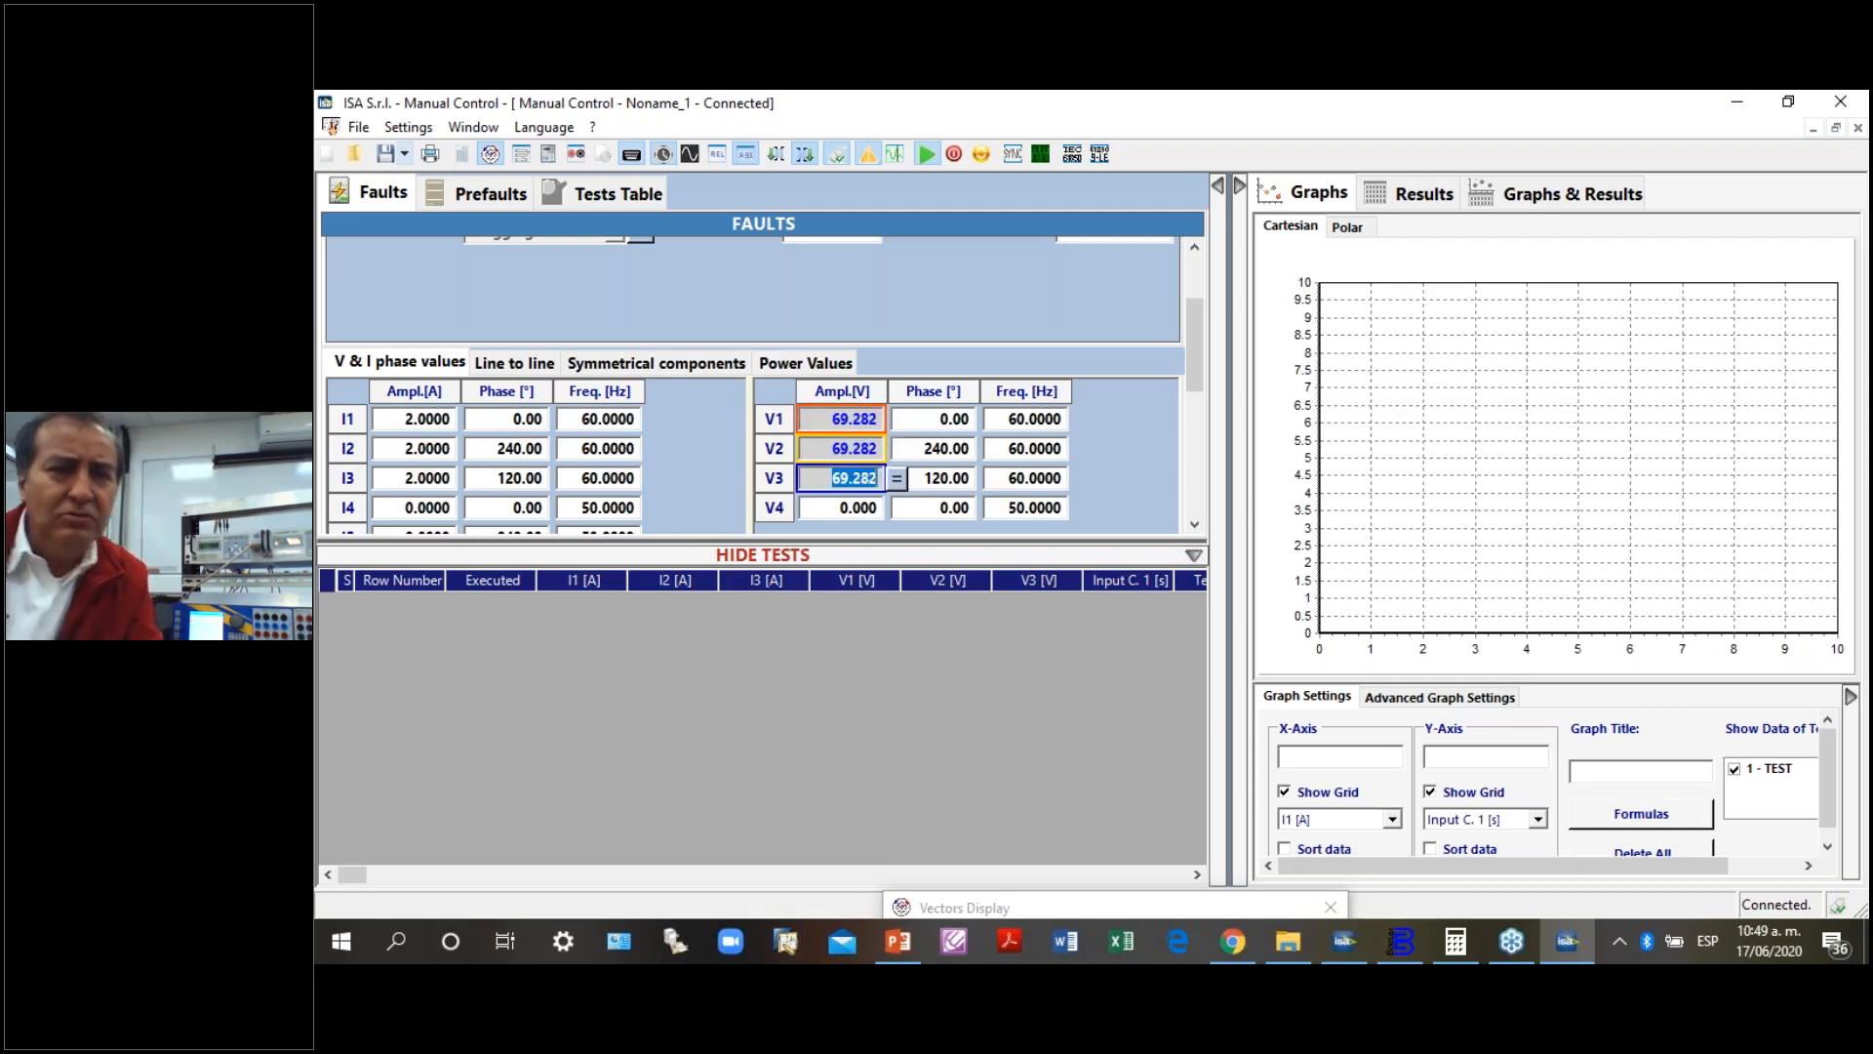
key(Down)
key(Down)
key(Down)
key(Down)
key(Down)
key(Down)
key(Down)
key(Down)
key(Down)
key(Down)
key(Down)
key(Down)
key(Down)
key(Down)
key(Down)
key(Down)
key(Down)
key(Down)
key(Down)
key(Down)
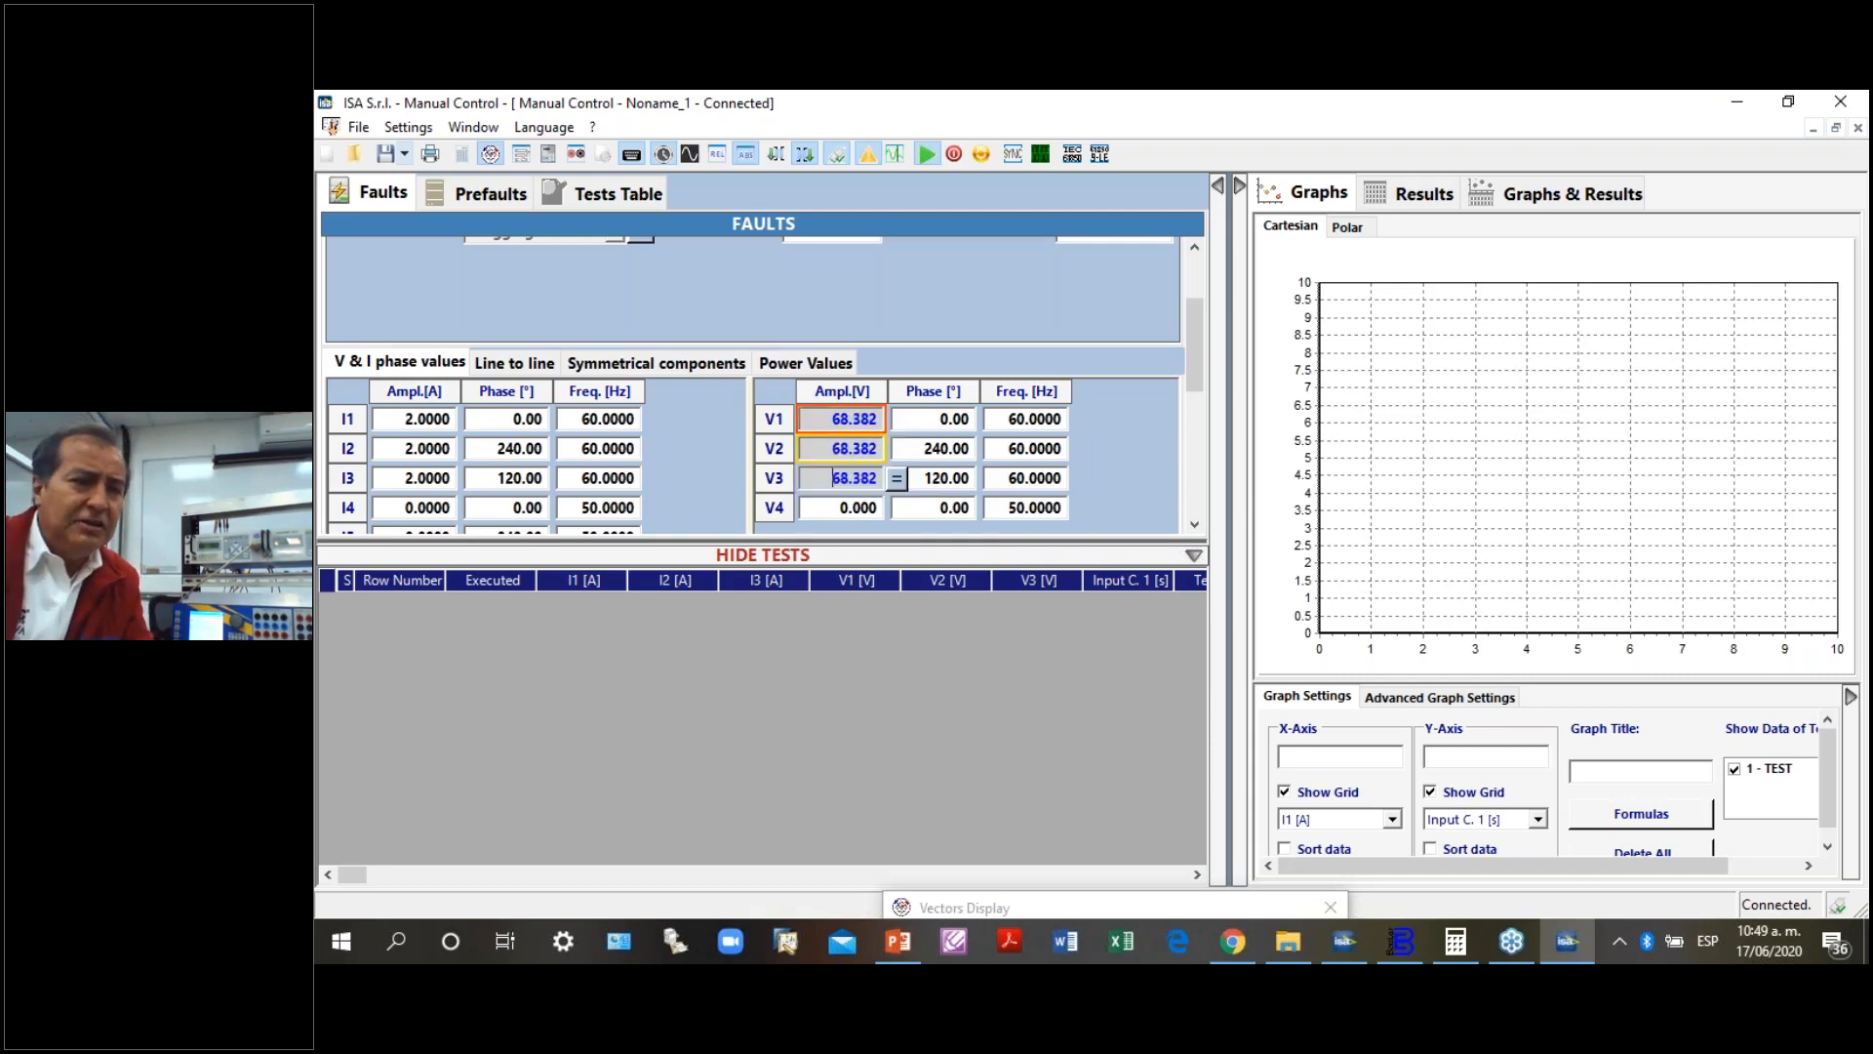
key(Down)
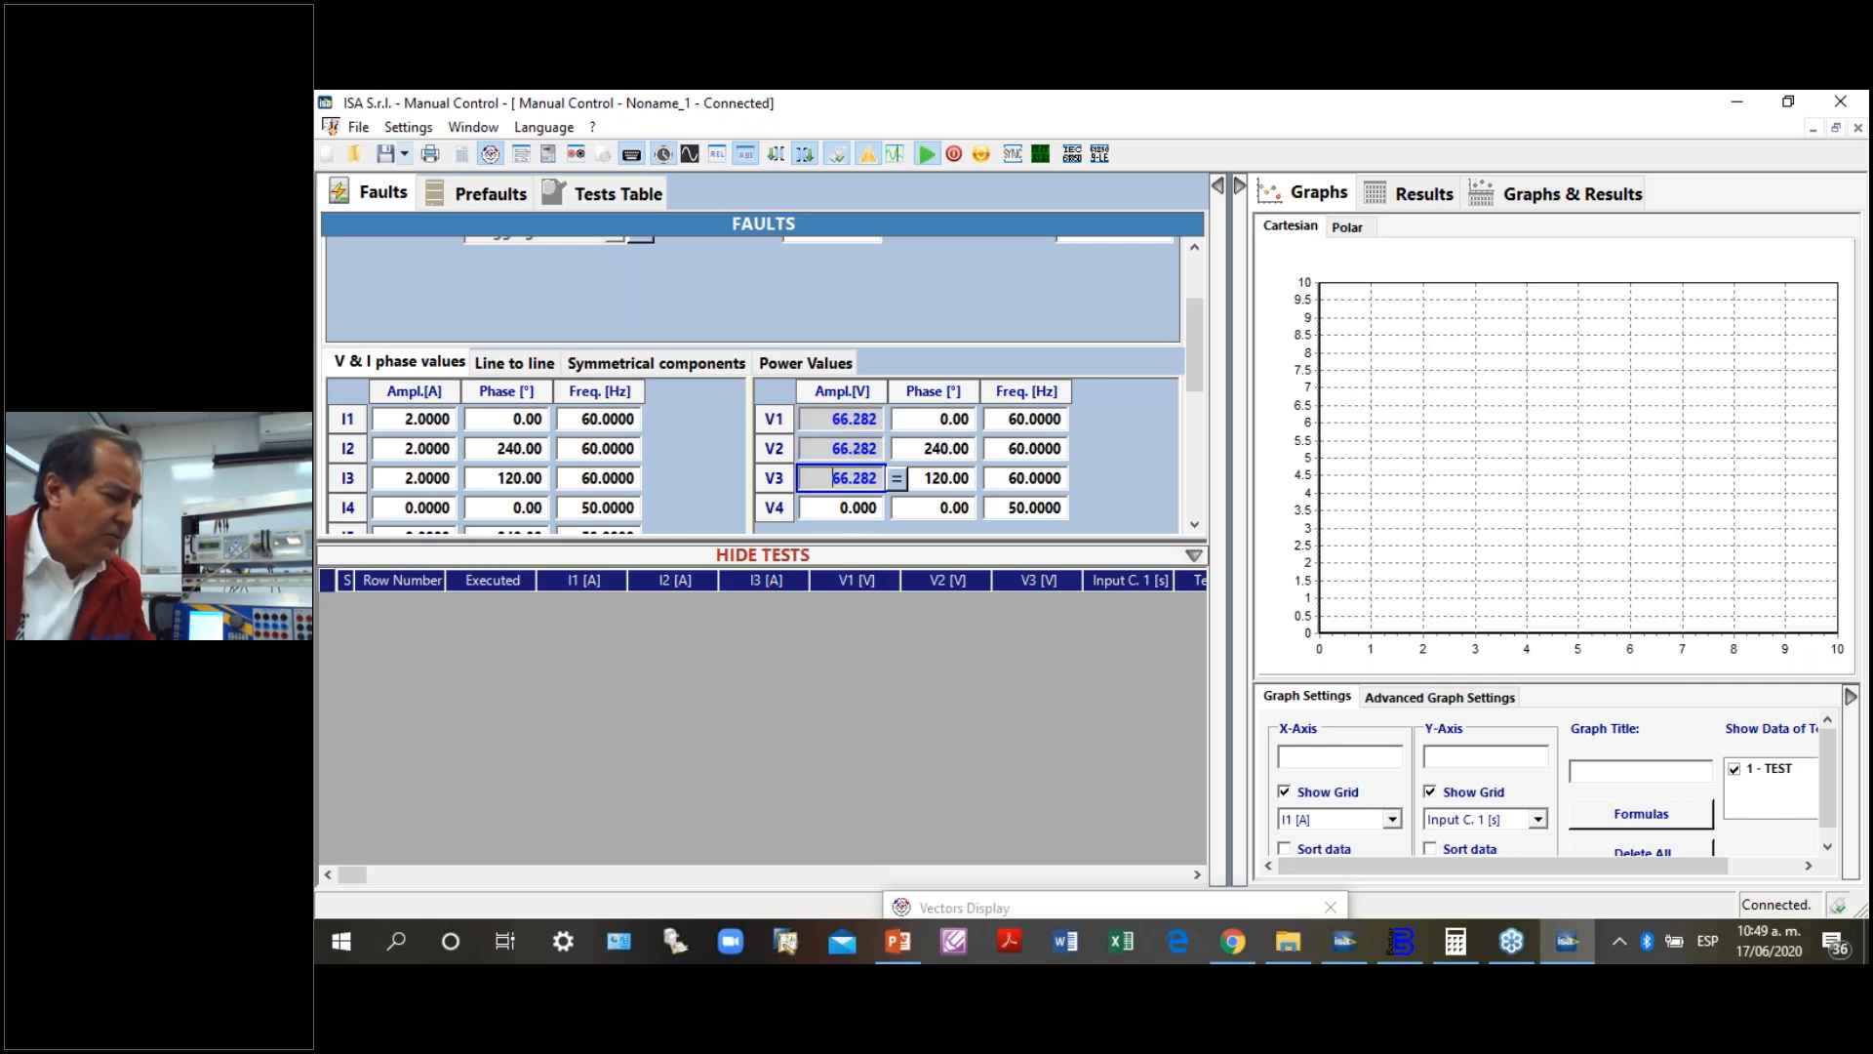
- Continue lowering the shared V1 to V3 amplitude in steps to 62.282 V
key(Down)
key(Down)
key(Down)
key(Down)
key(Down)
key(Down)
key(Down)
key(Down)
key(Down)
key(Down)
key(Down)
key(Down)
key(Down)
key(Down)
key(Down)
key(Down)
key(Down)
key(Down)
key(Down)
key(Down)
key(Down)
key(Down)
key(Down)
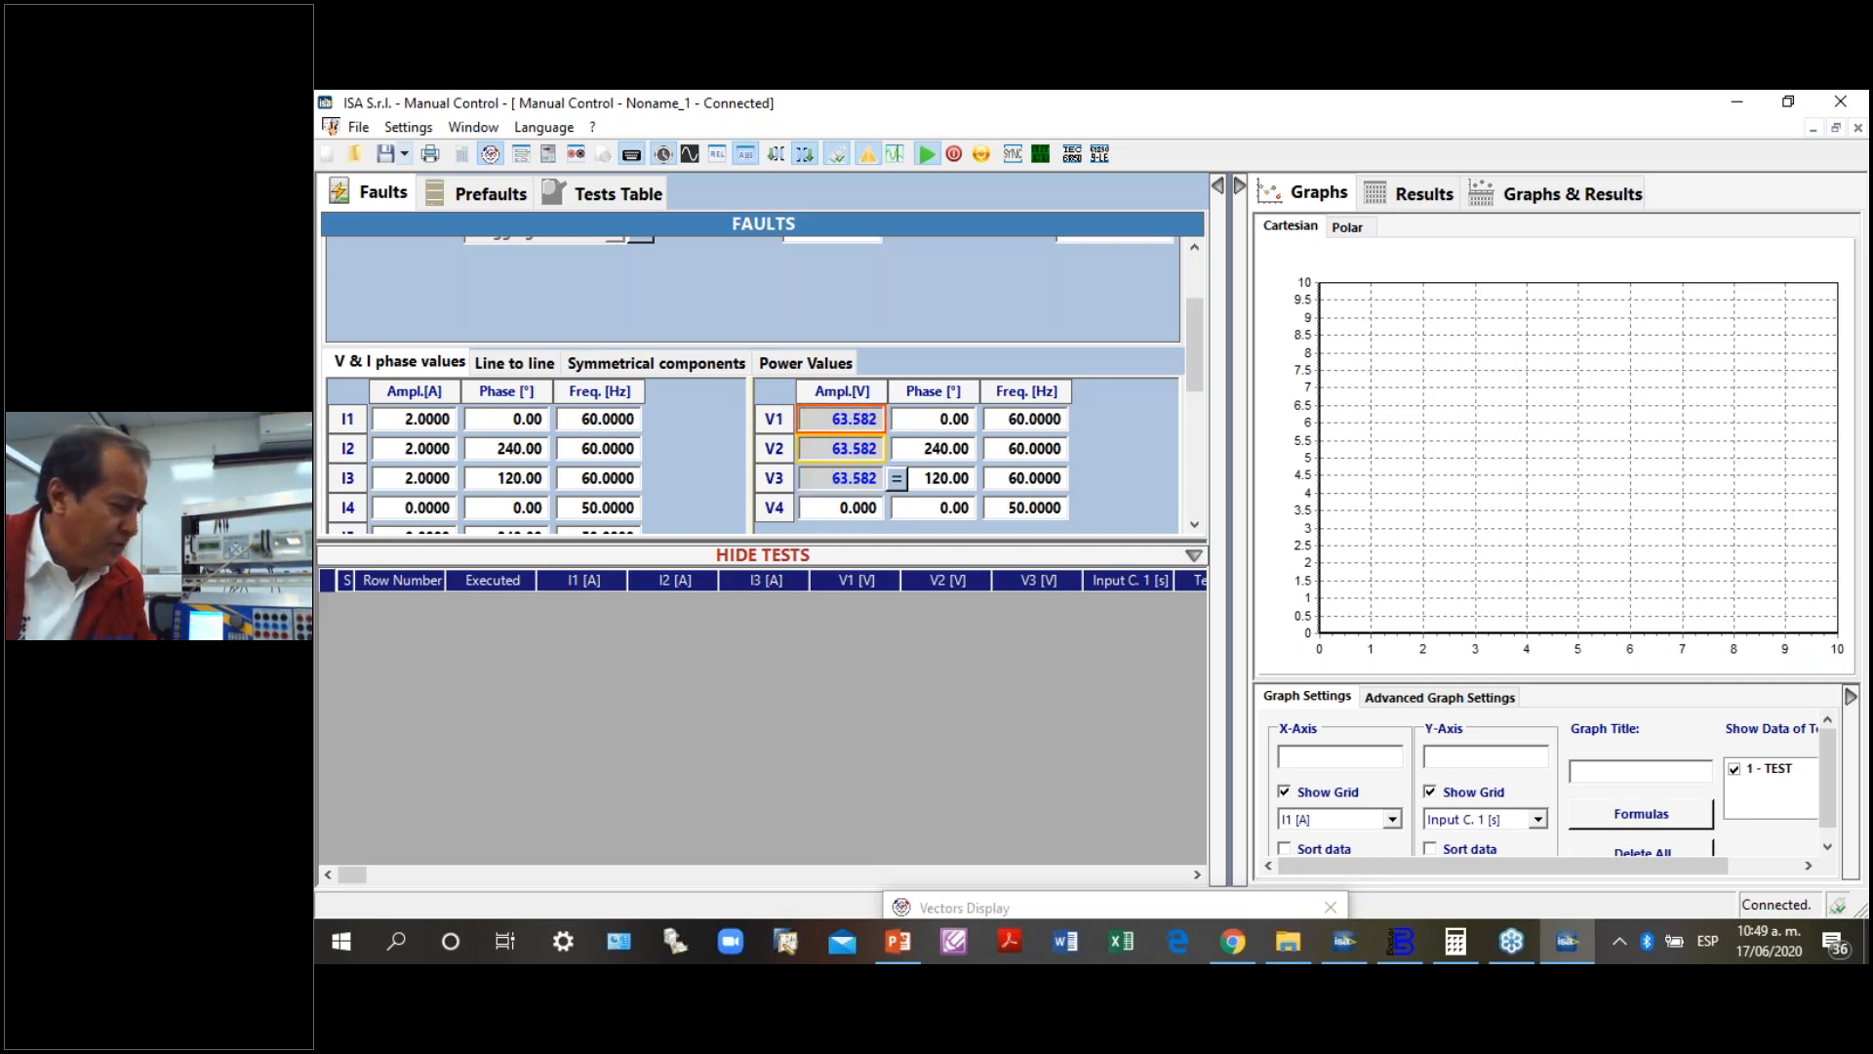
key(Down)
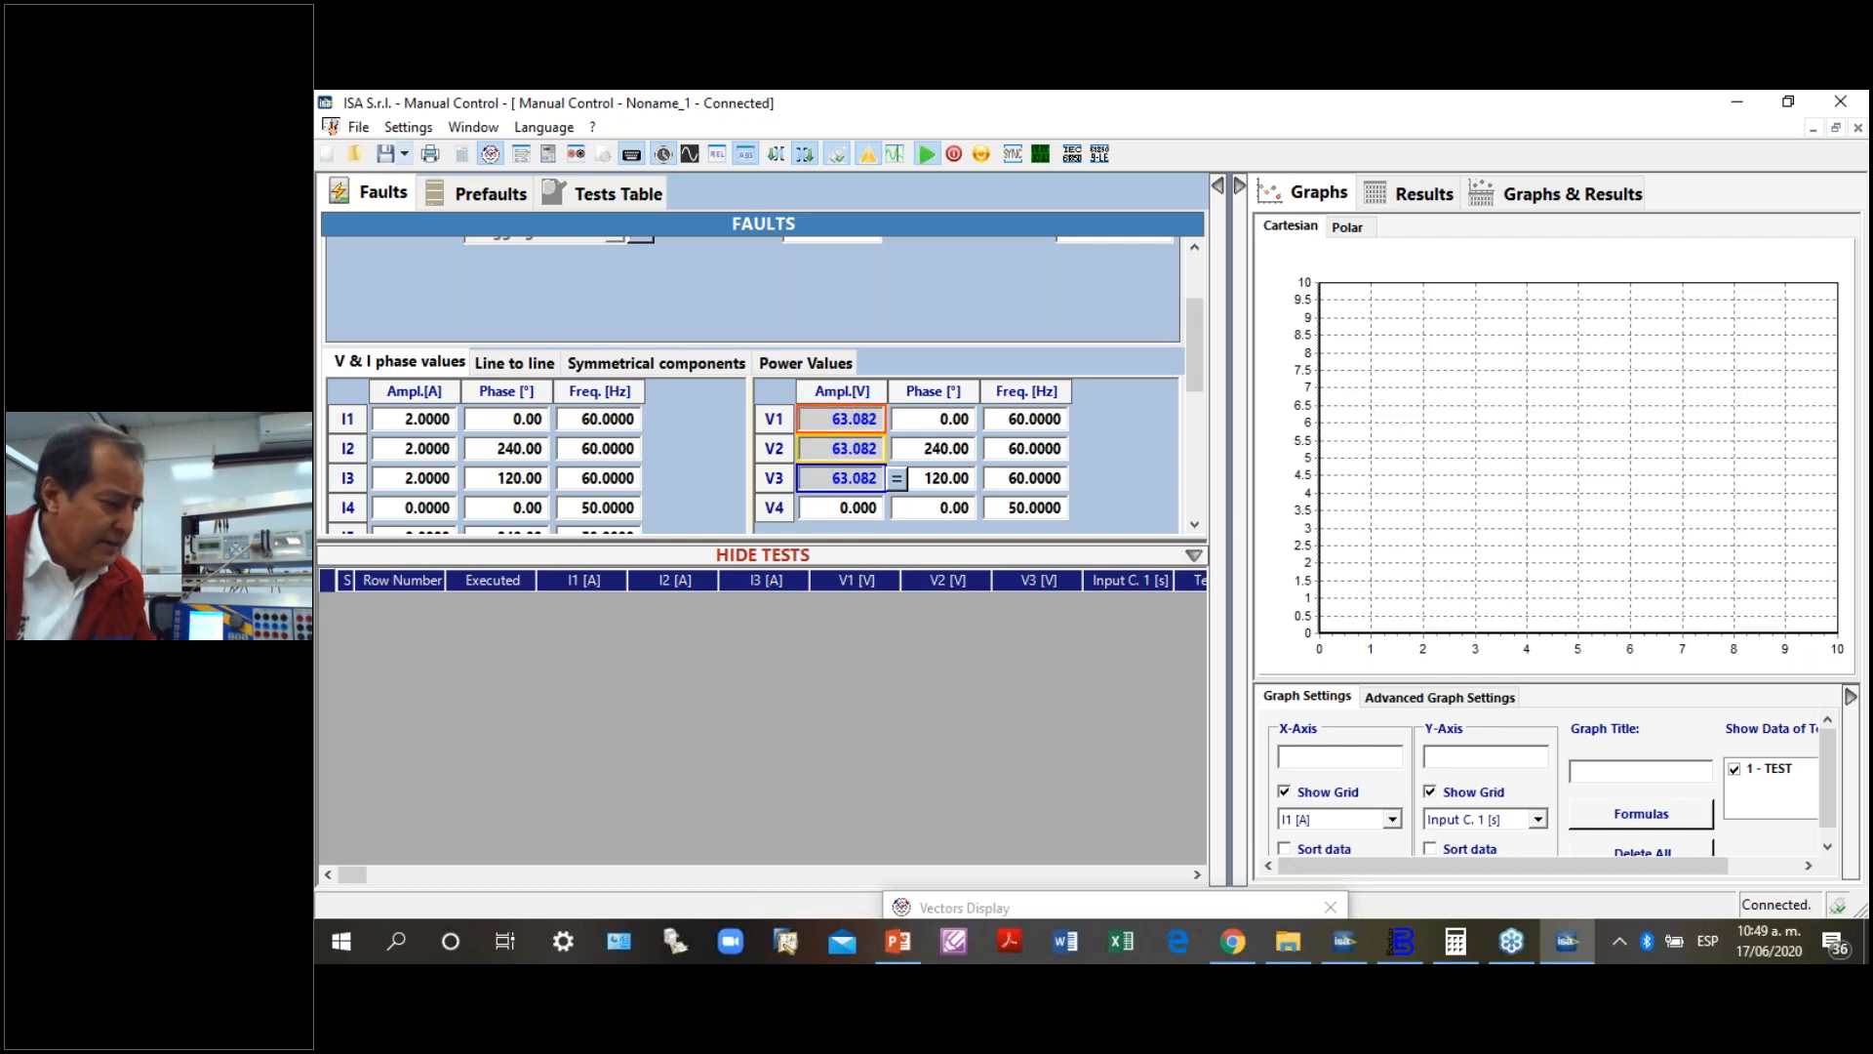
key(Down)
key(Down)
key(Down)
key(Down)
key(Down)
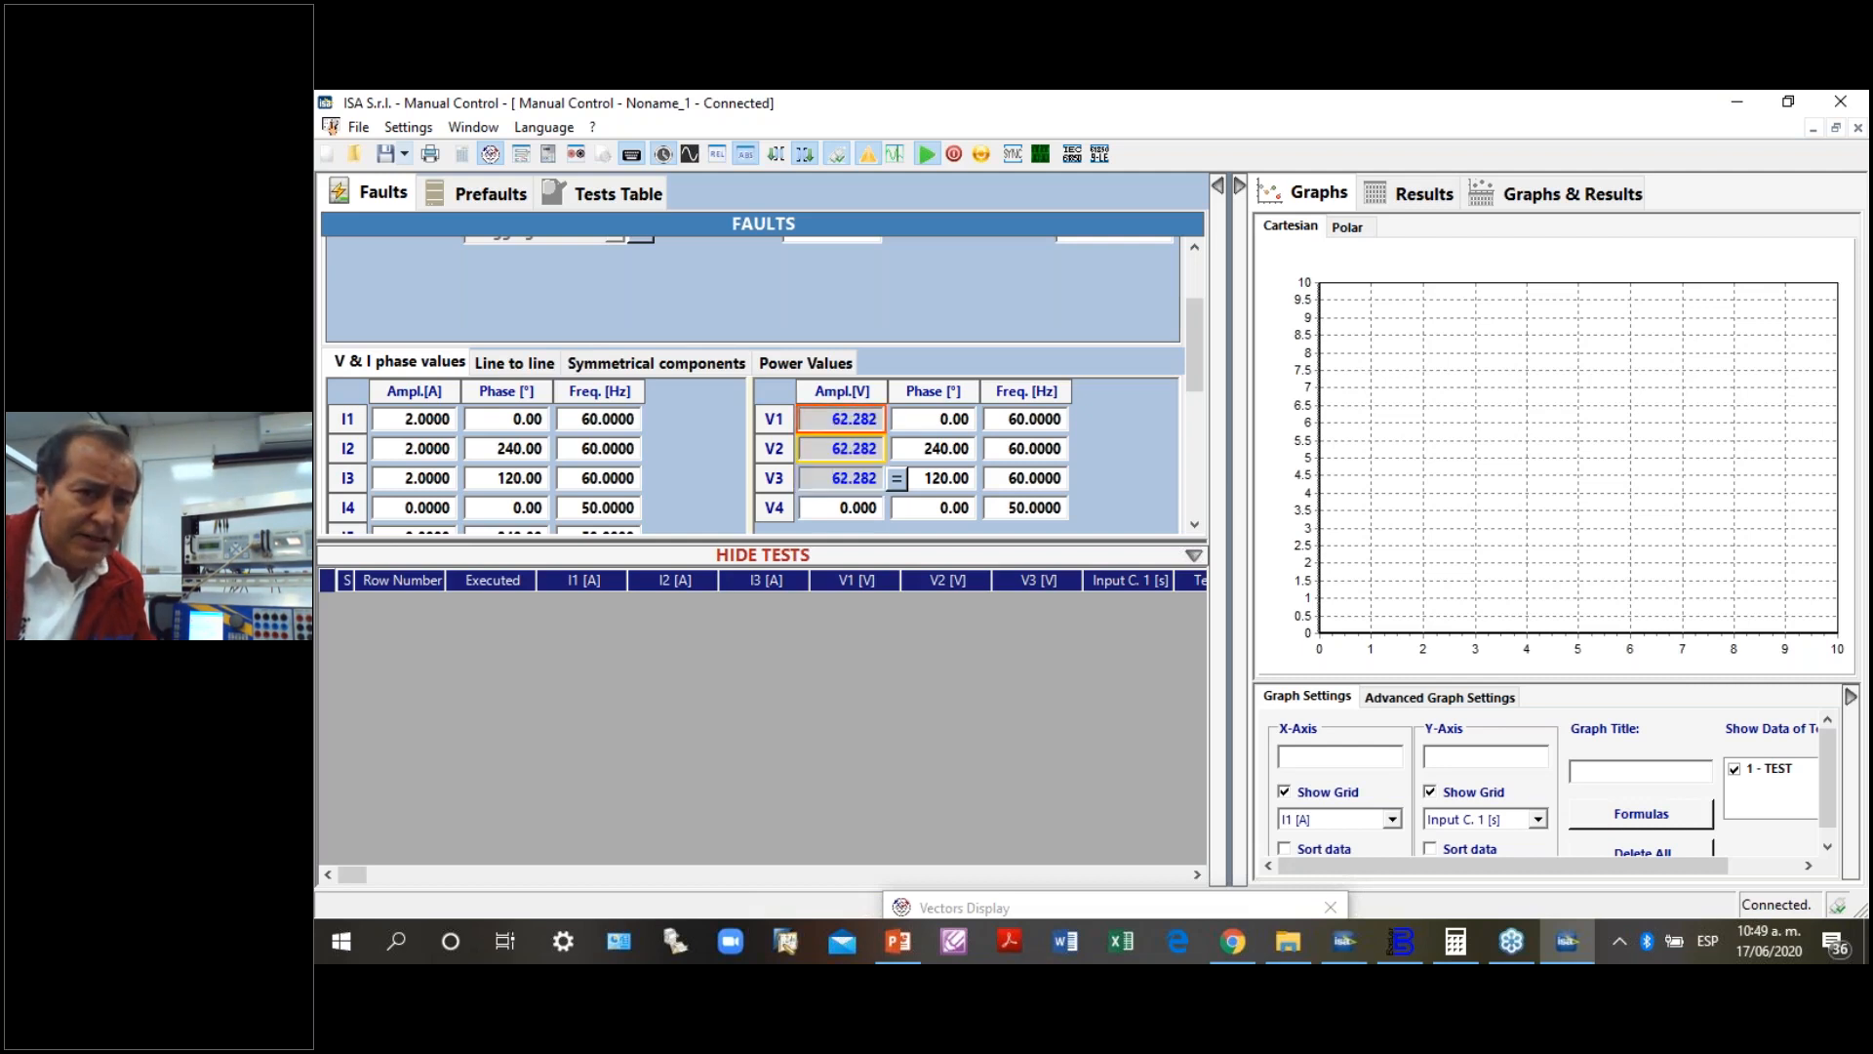
- Reselect the amplitudes of V1, V2 and V3 together and lower them in steps to 54.882 V
click(859, 419)
click(875, 448)
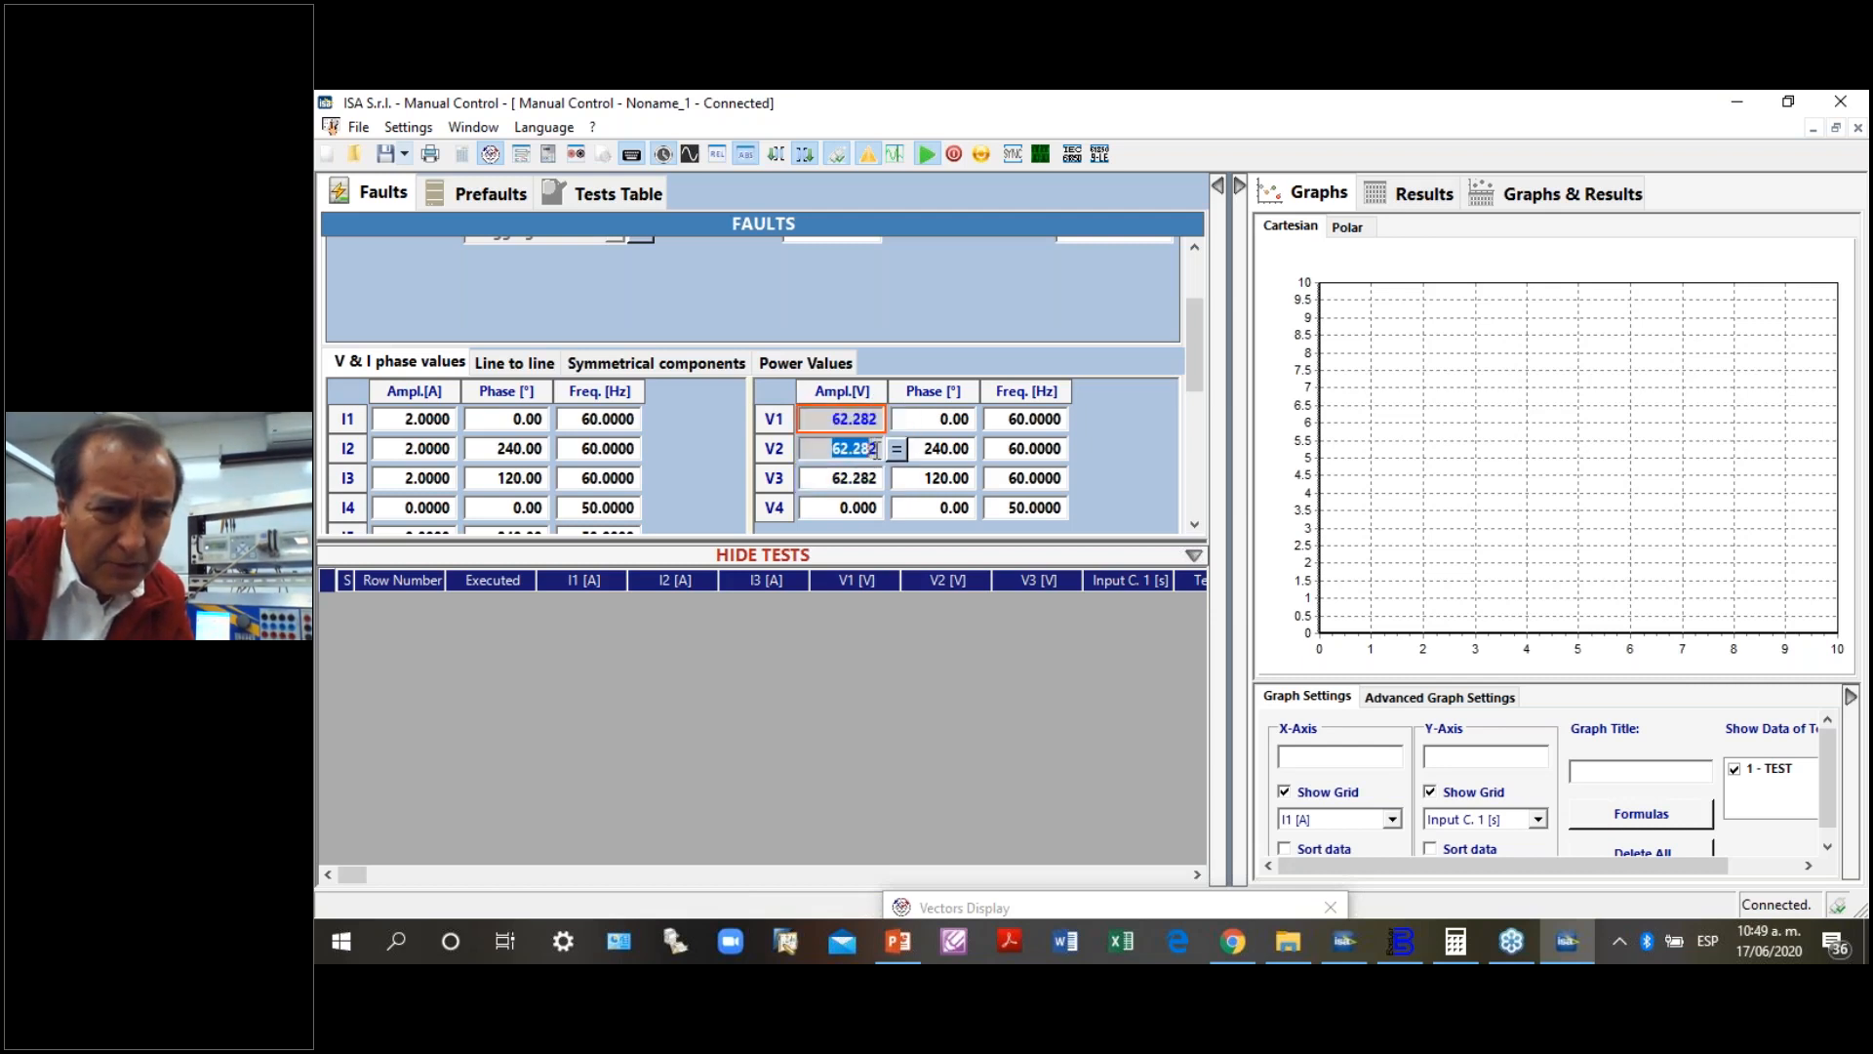
click(834, 478)
key(Down)
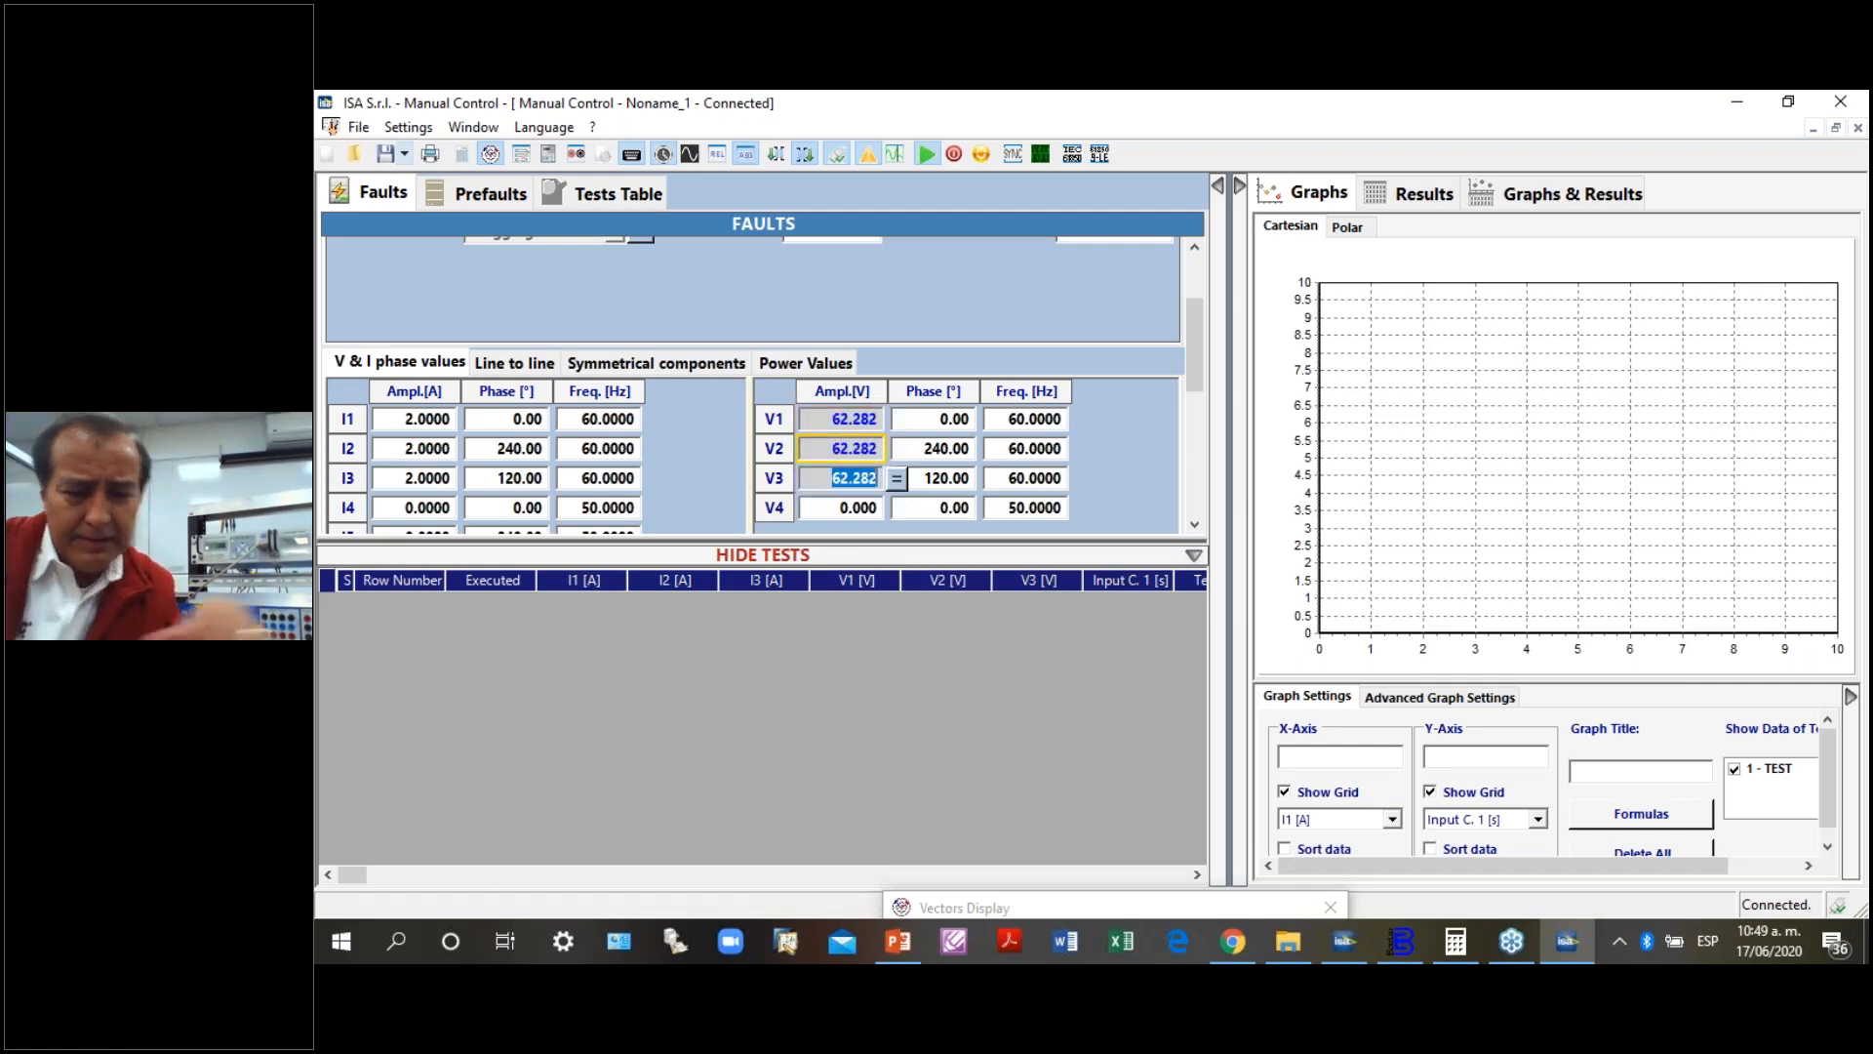
key(Down)
key(Down)
key(Down)
key(Down)
key(Down)
key(Down)
key(Down)
key(Down)
key(Down)
key(Down)
key(Down)
key(Down)
key(Down)
key(Down)
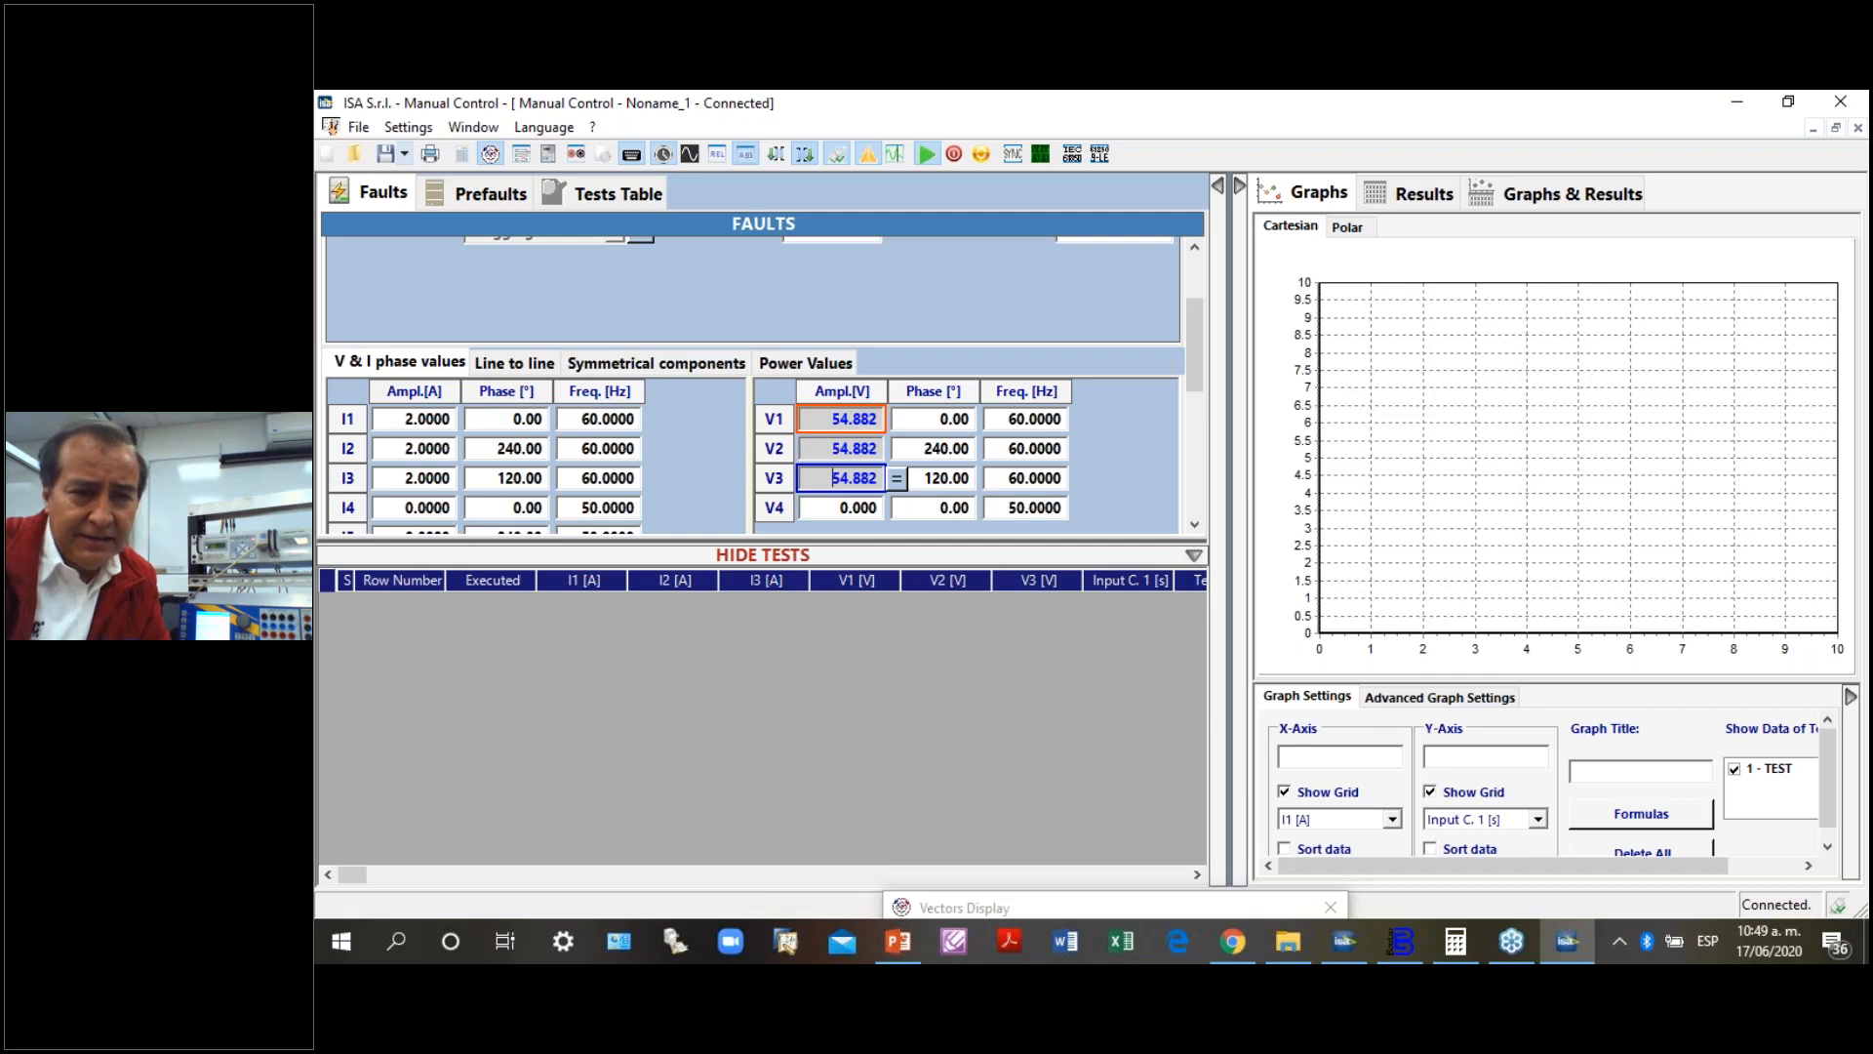
- Raise the shared V1 to V3 amplitude gradually in small steps to 56.882 V
key(Up)
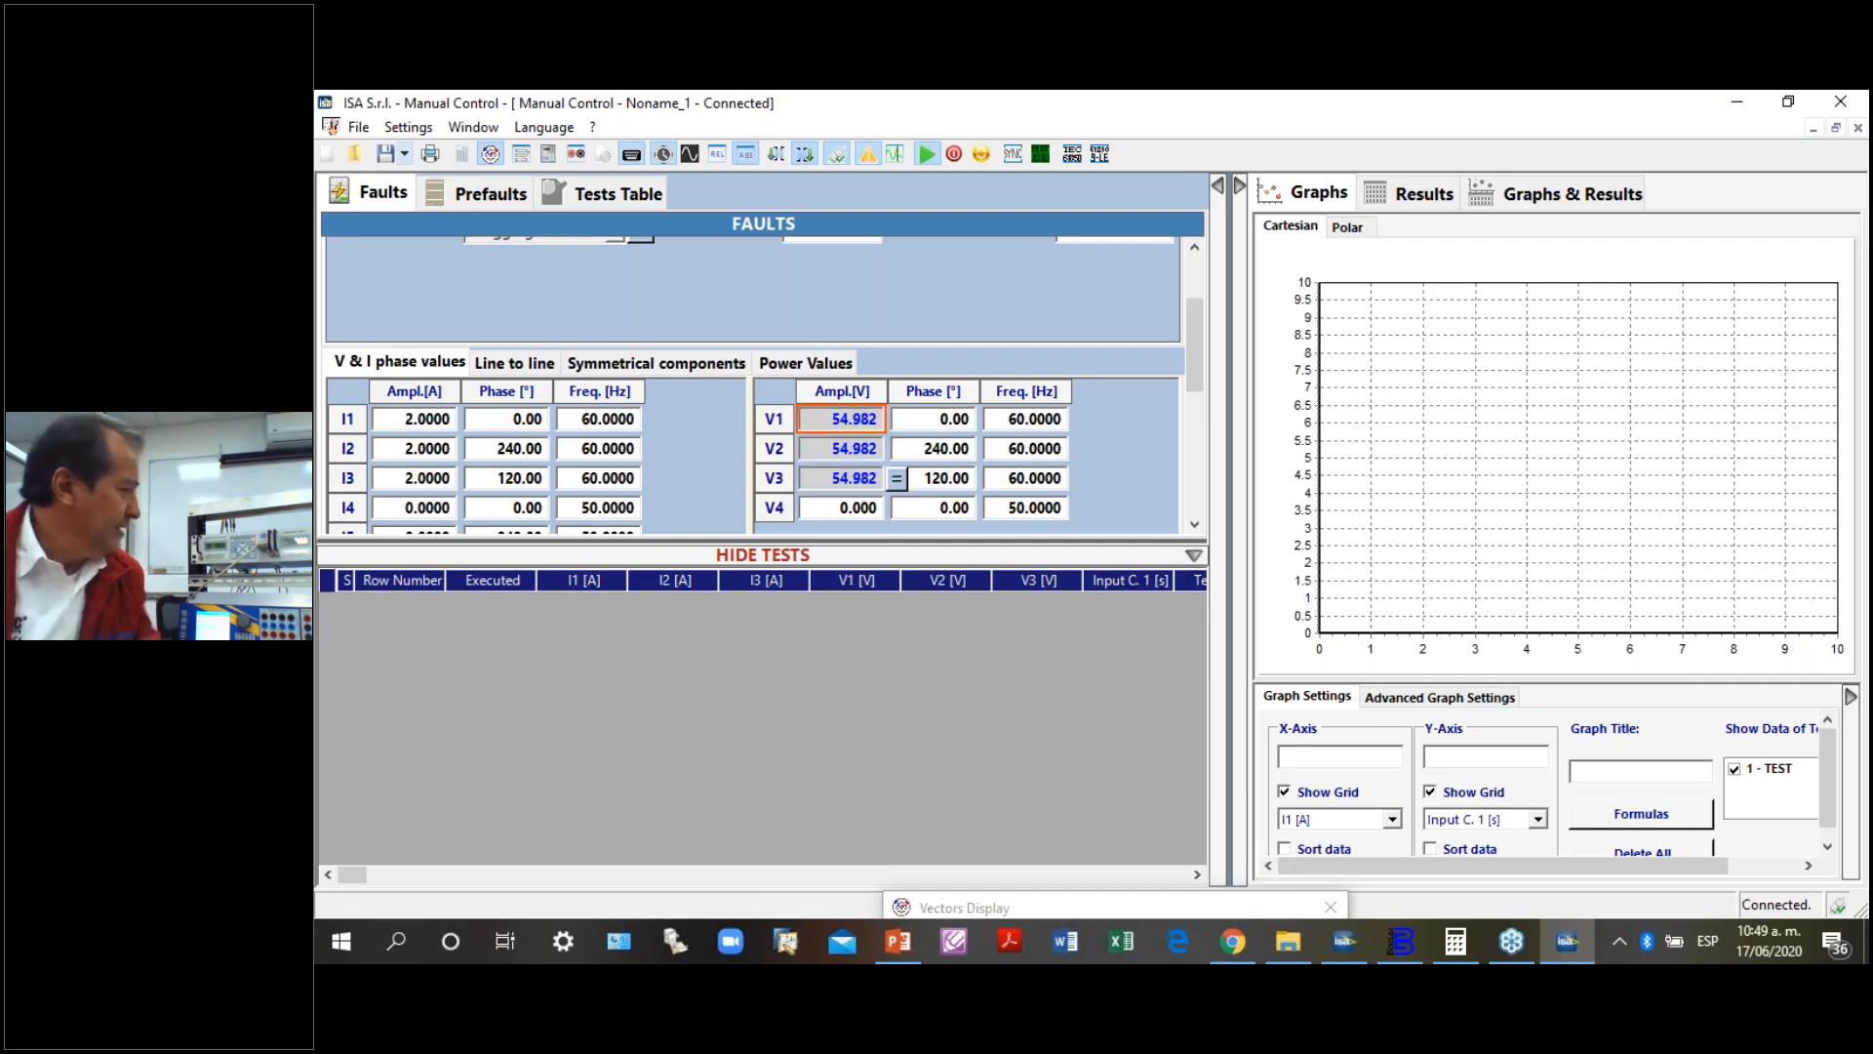
key(Up)
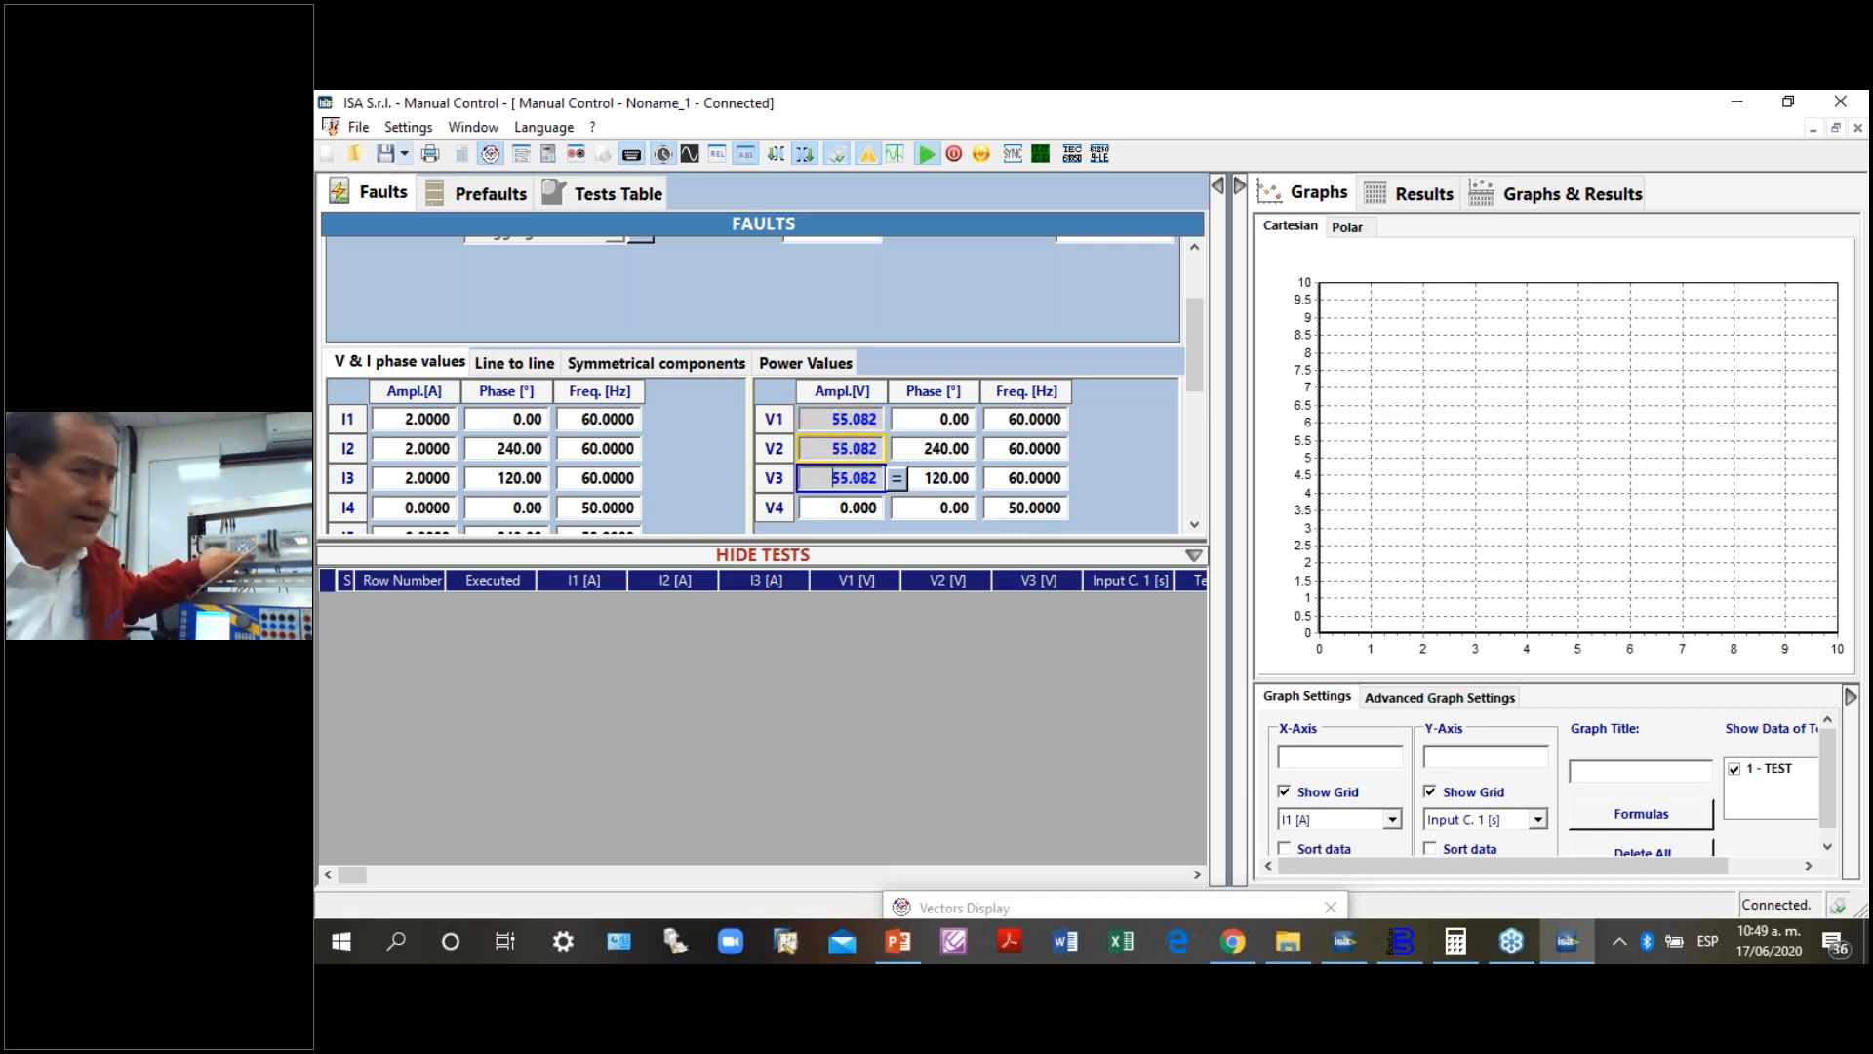
key(Up)
key(Up)
key(Up)
key(Up)
key(Up)
key(Up)
key(Up)
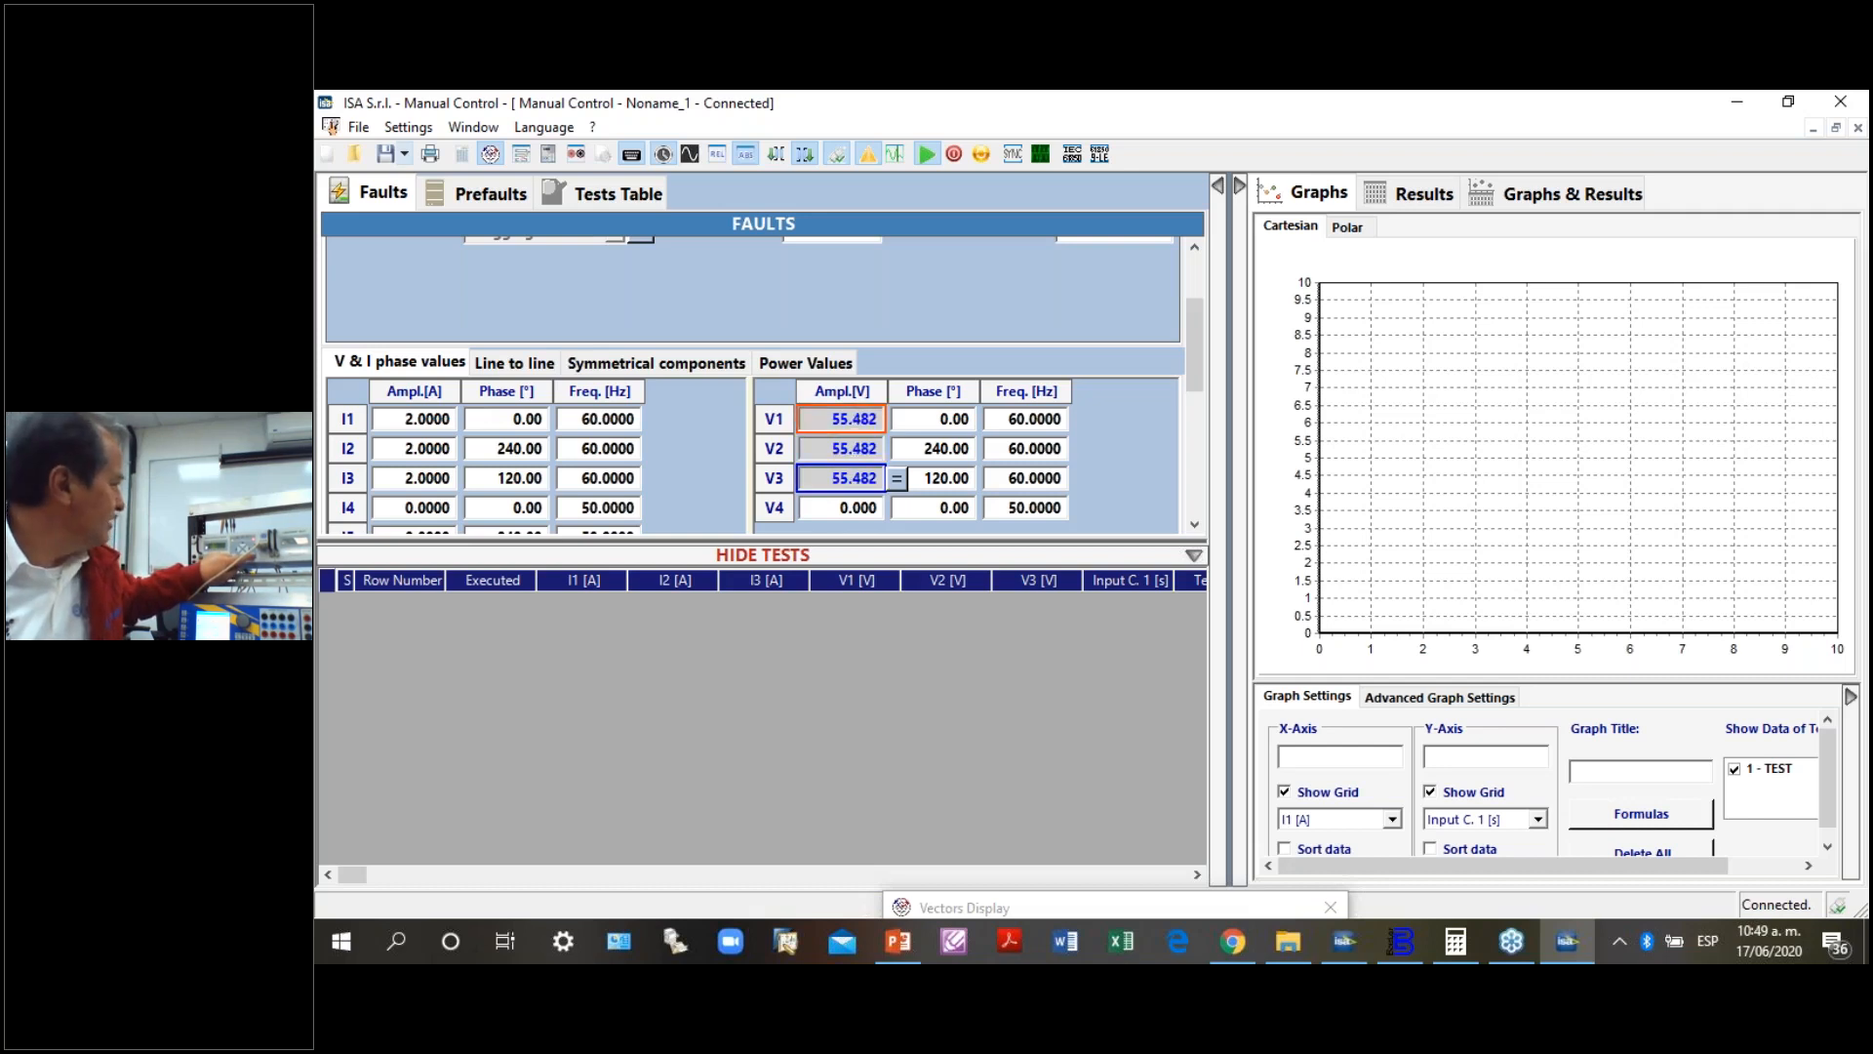
key(Up)
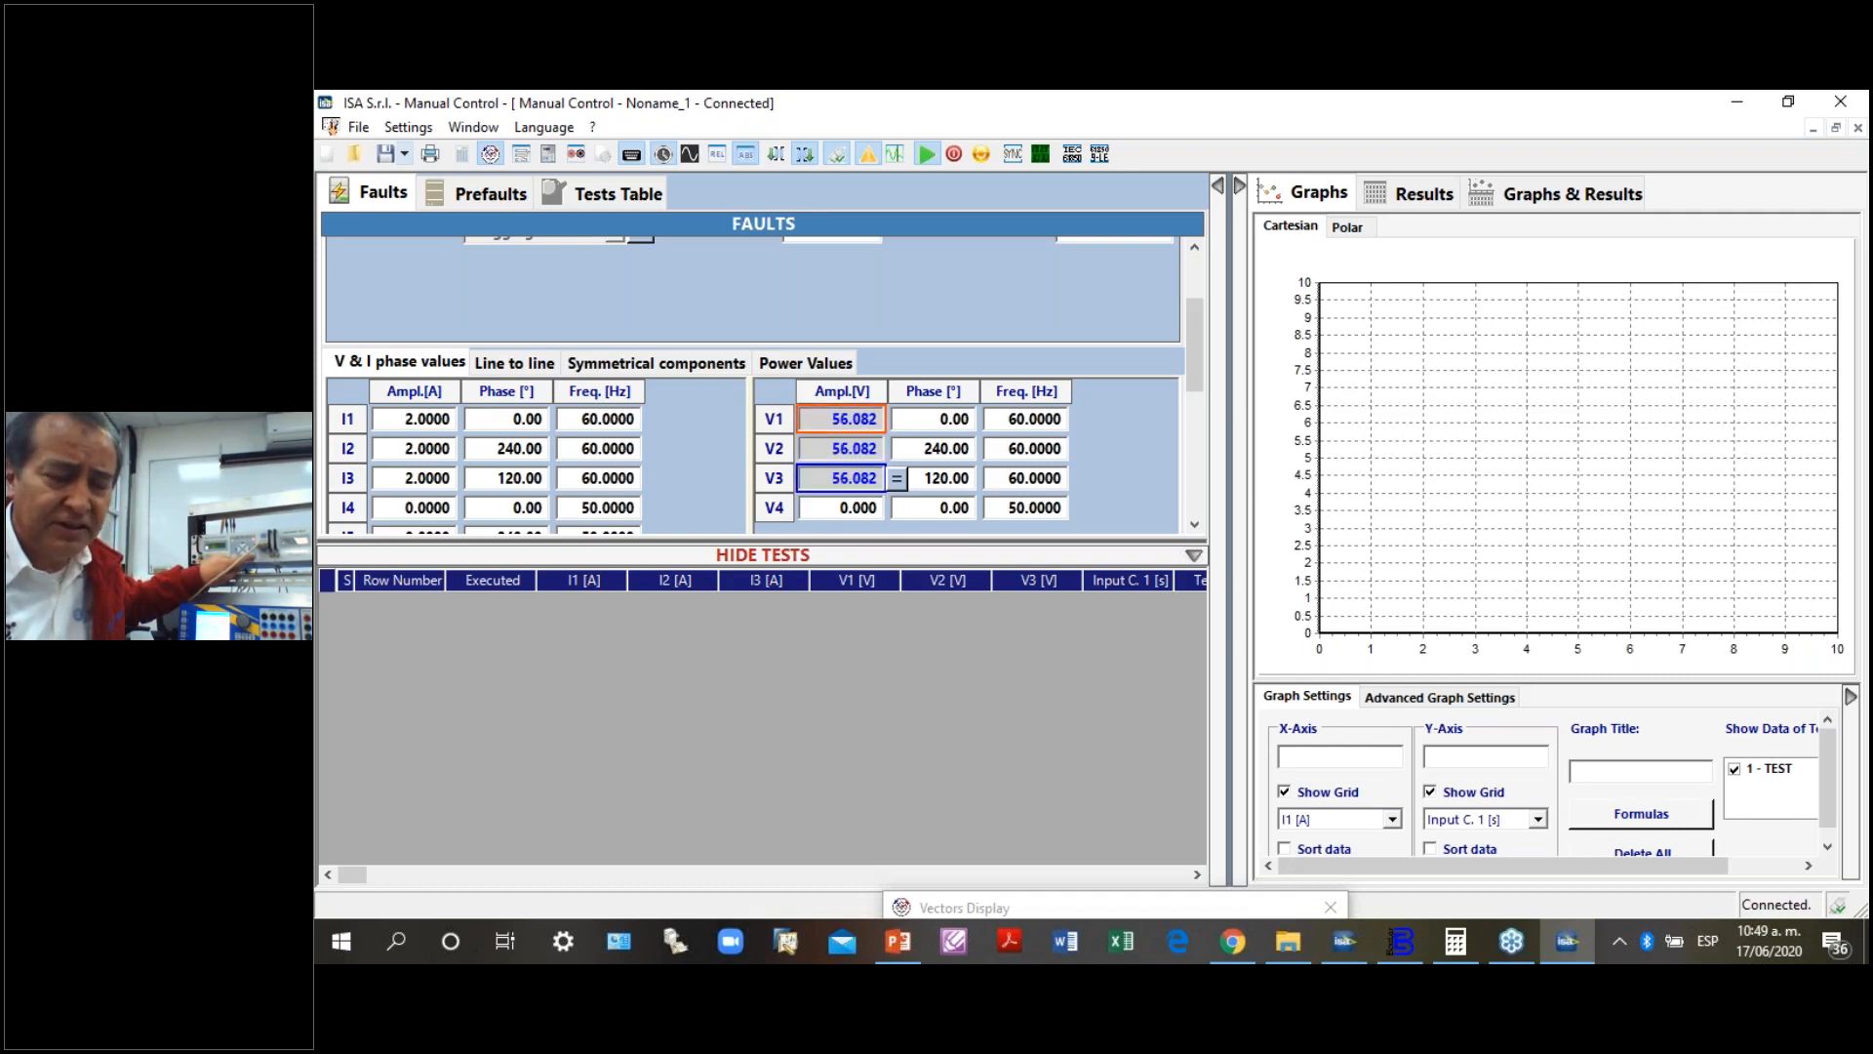
key(Up)
key(Up)
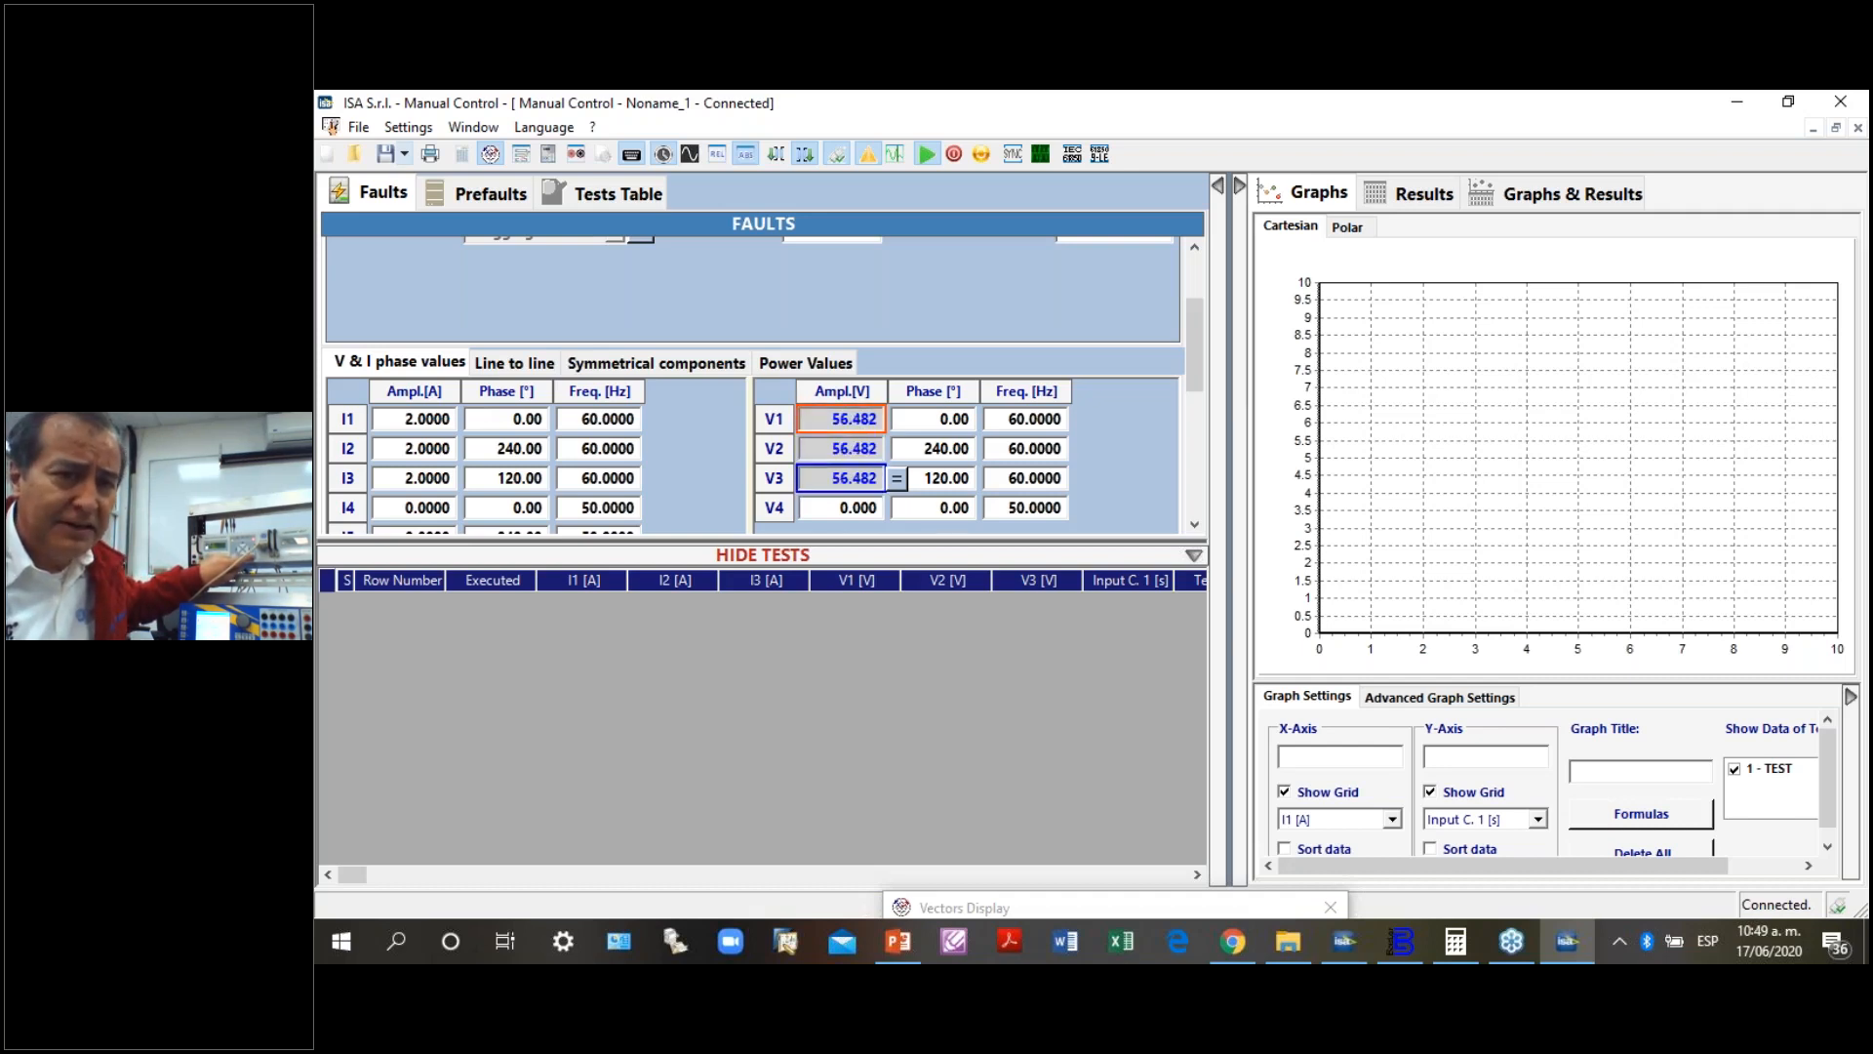
key(Up)
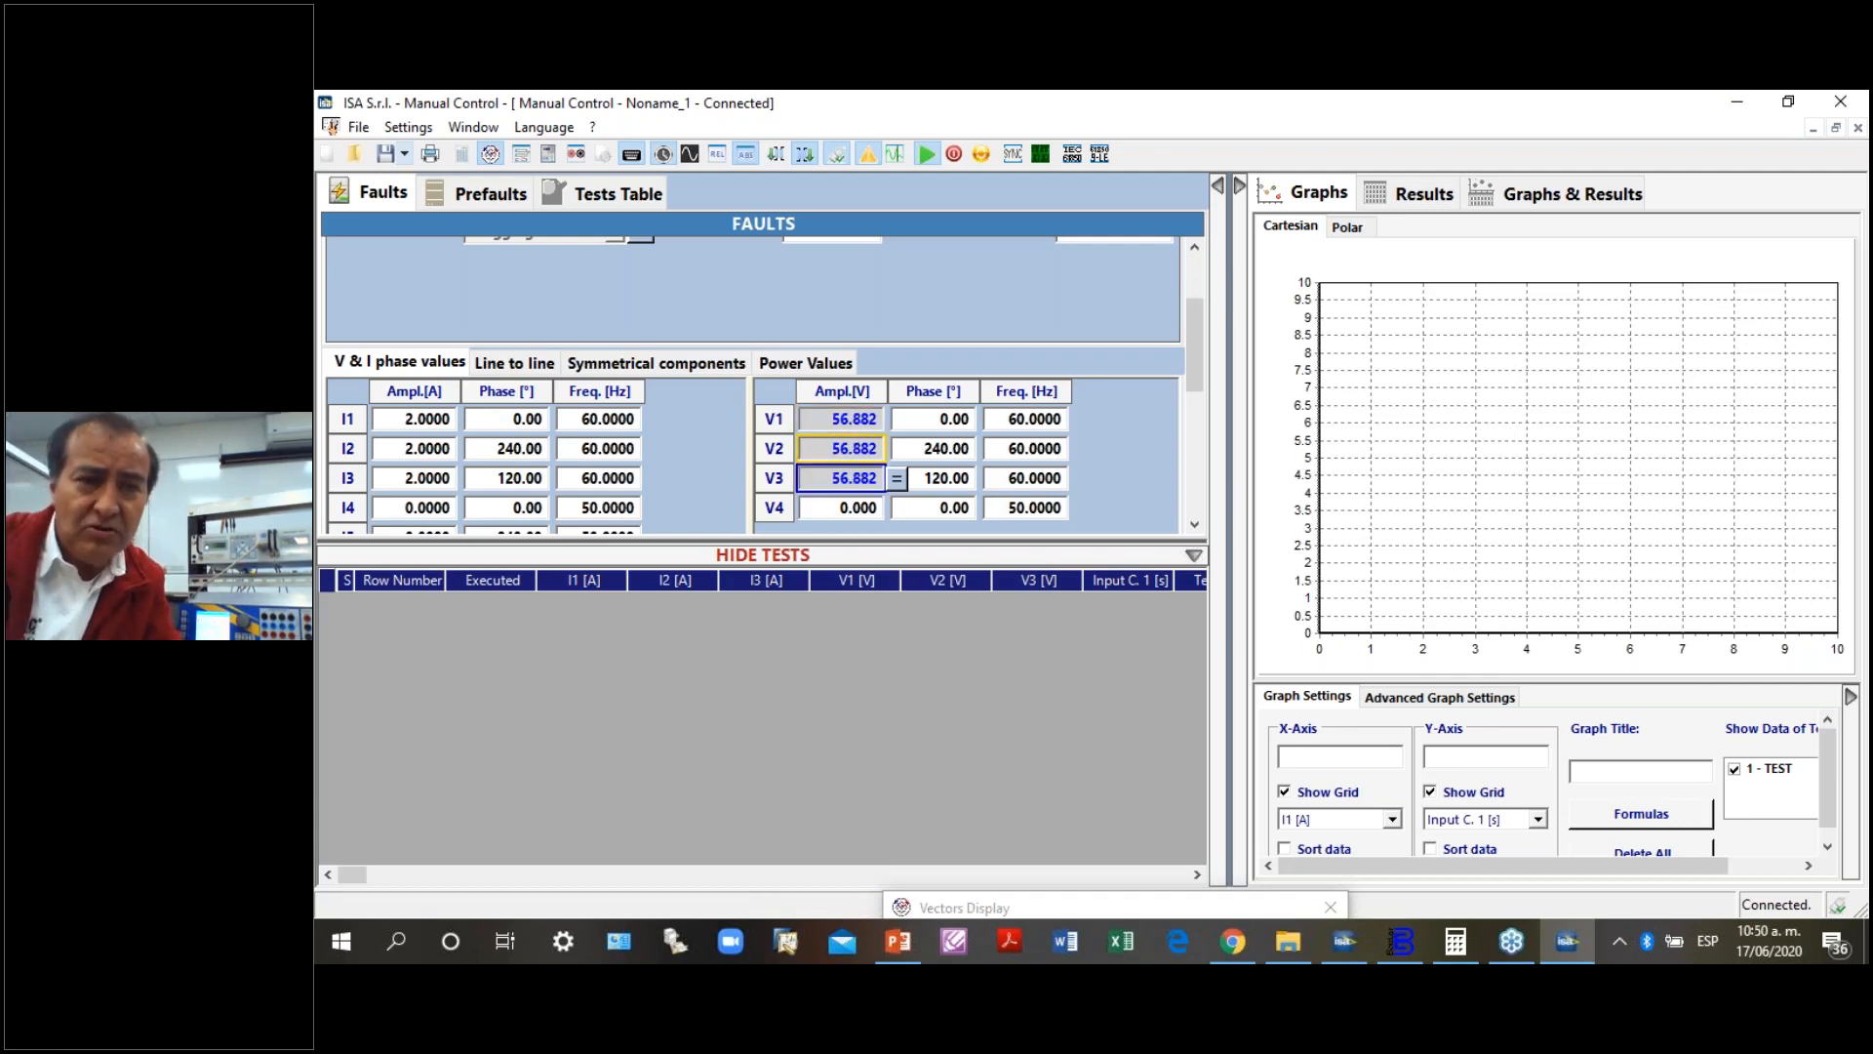
- Raise the shared V1 to V3 amplitude further to 61.282 V
key(Up)
key(Up)
key(Up)
key(Up)
key(Up)
key(Up)
key(Up)
key(Up)
key(Up)
key(Up)
key(Up)
key(Up)
key(Up)
key(Up)
key(Up)
key(Up)
key(Up)
key(Up)
key(Up)
key(Up)
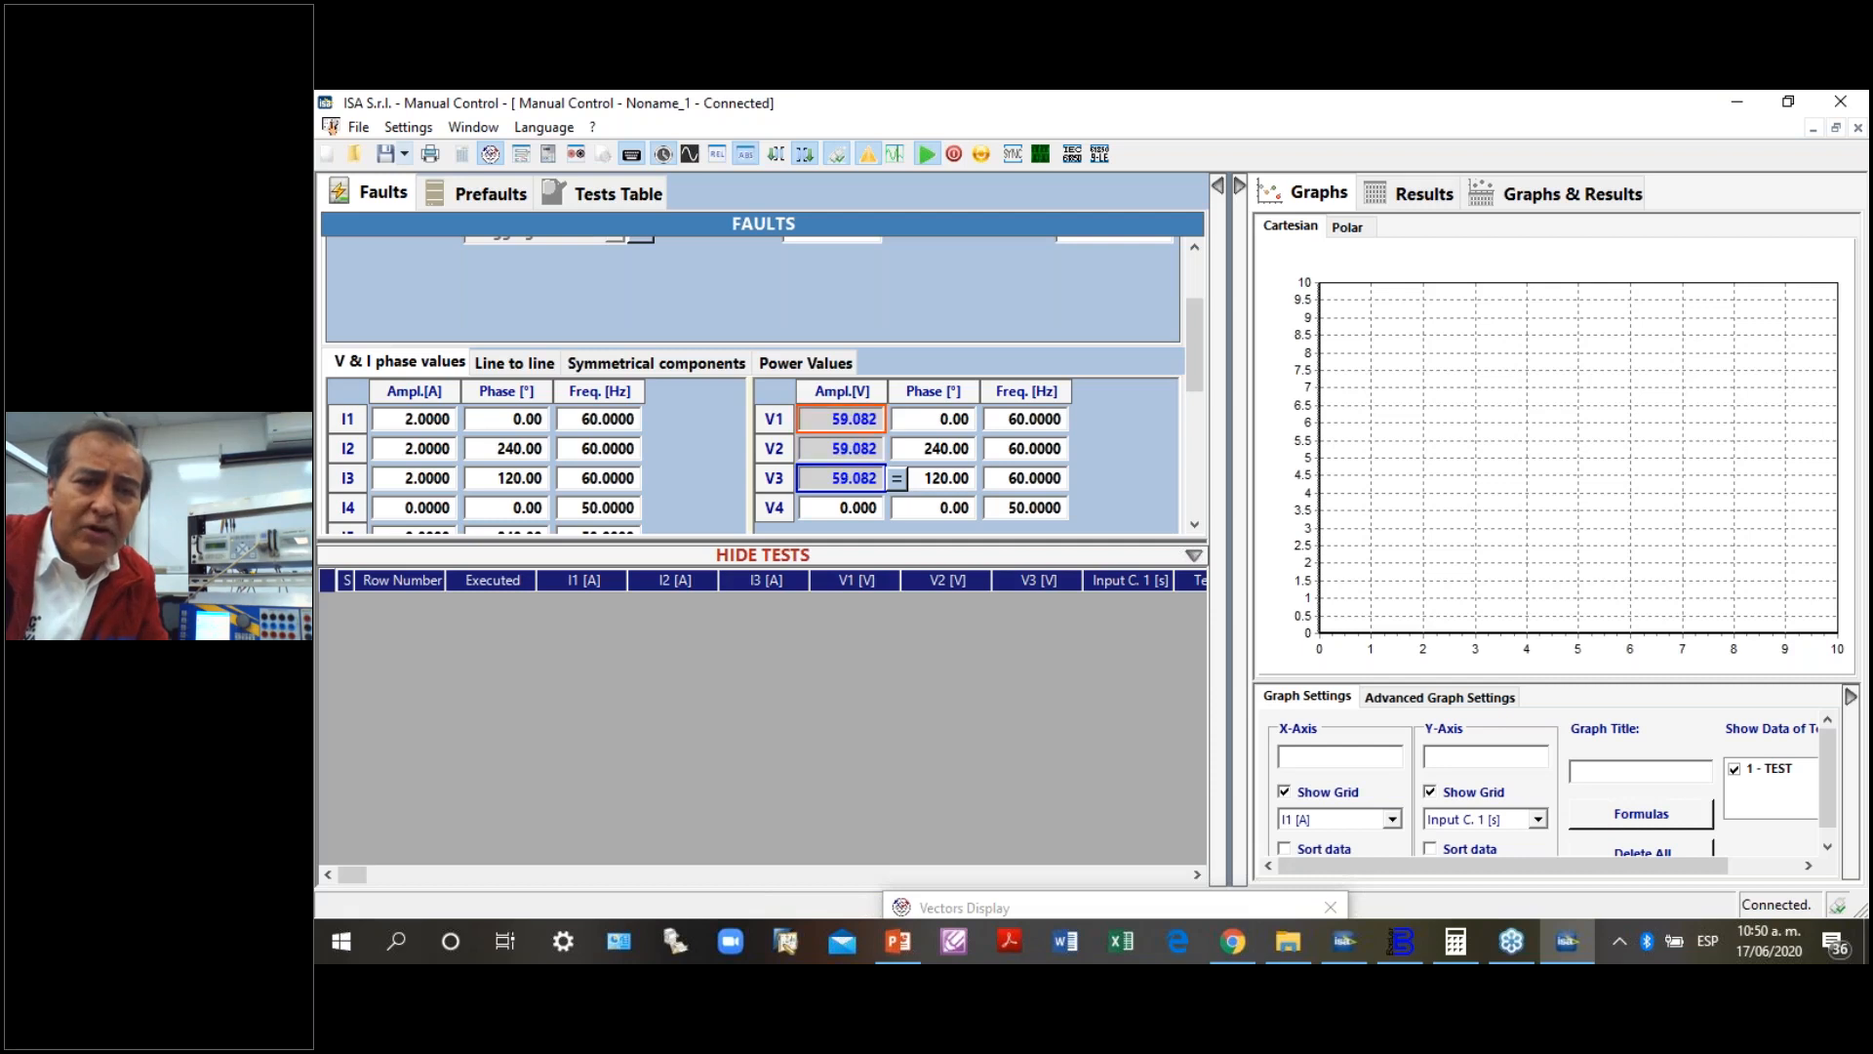
key(Up)
key(Up)
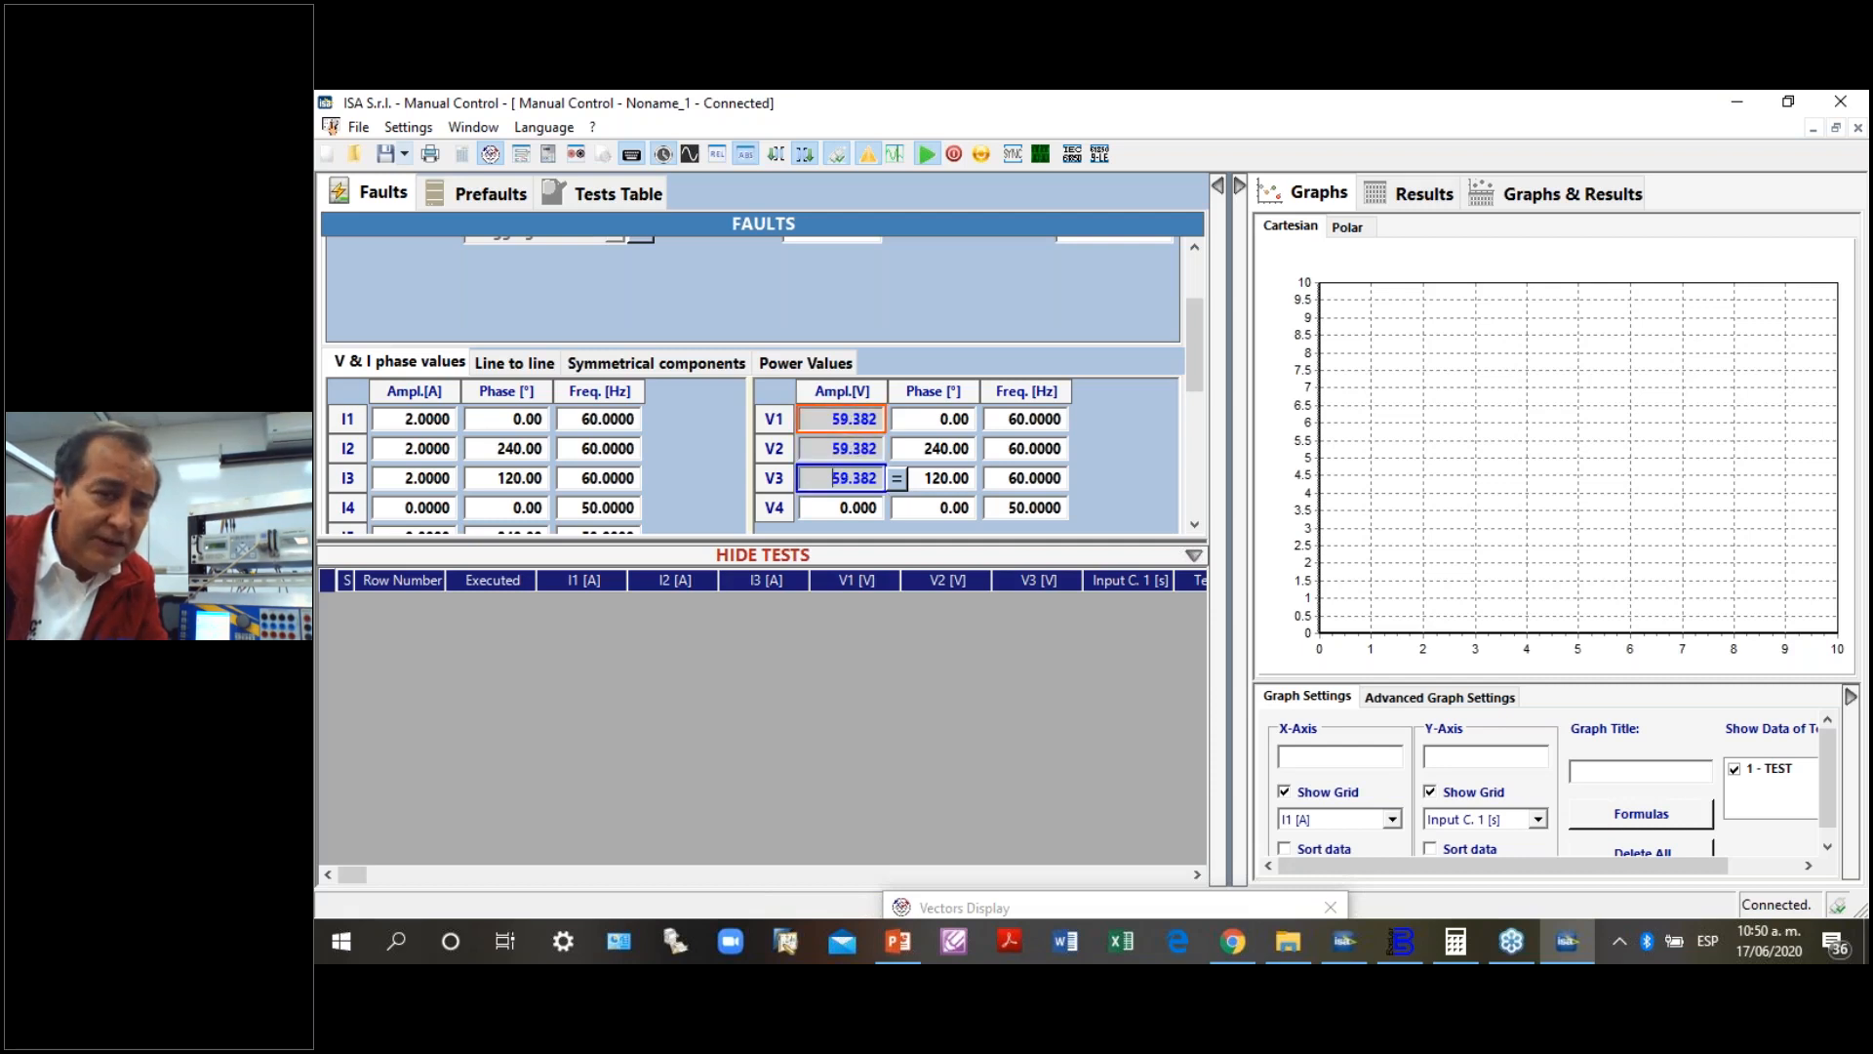
key(Up)
key(Up)
- Increase the shared V1 to V3 amplitude in steps to 71.182 V
key(Up)
key(Up)
key(Up)
key(Up)
key(Up)
key(Up)
key(Up)
key(Up)
key(Up)
key(Up)
key(Up)
key(Up)
key(Up)
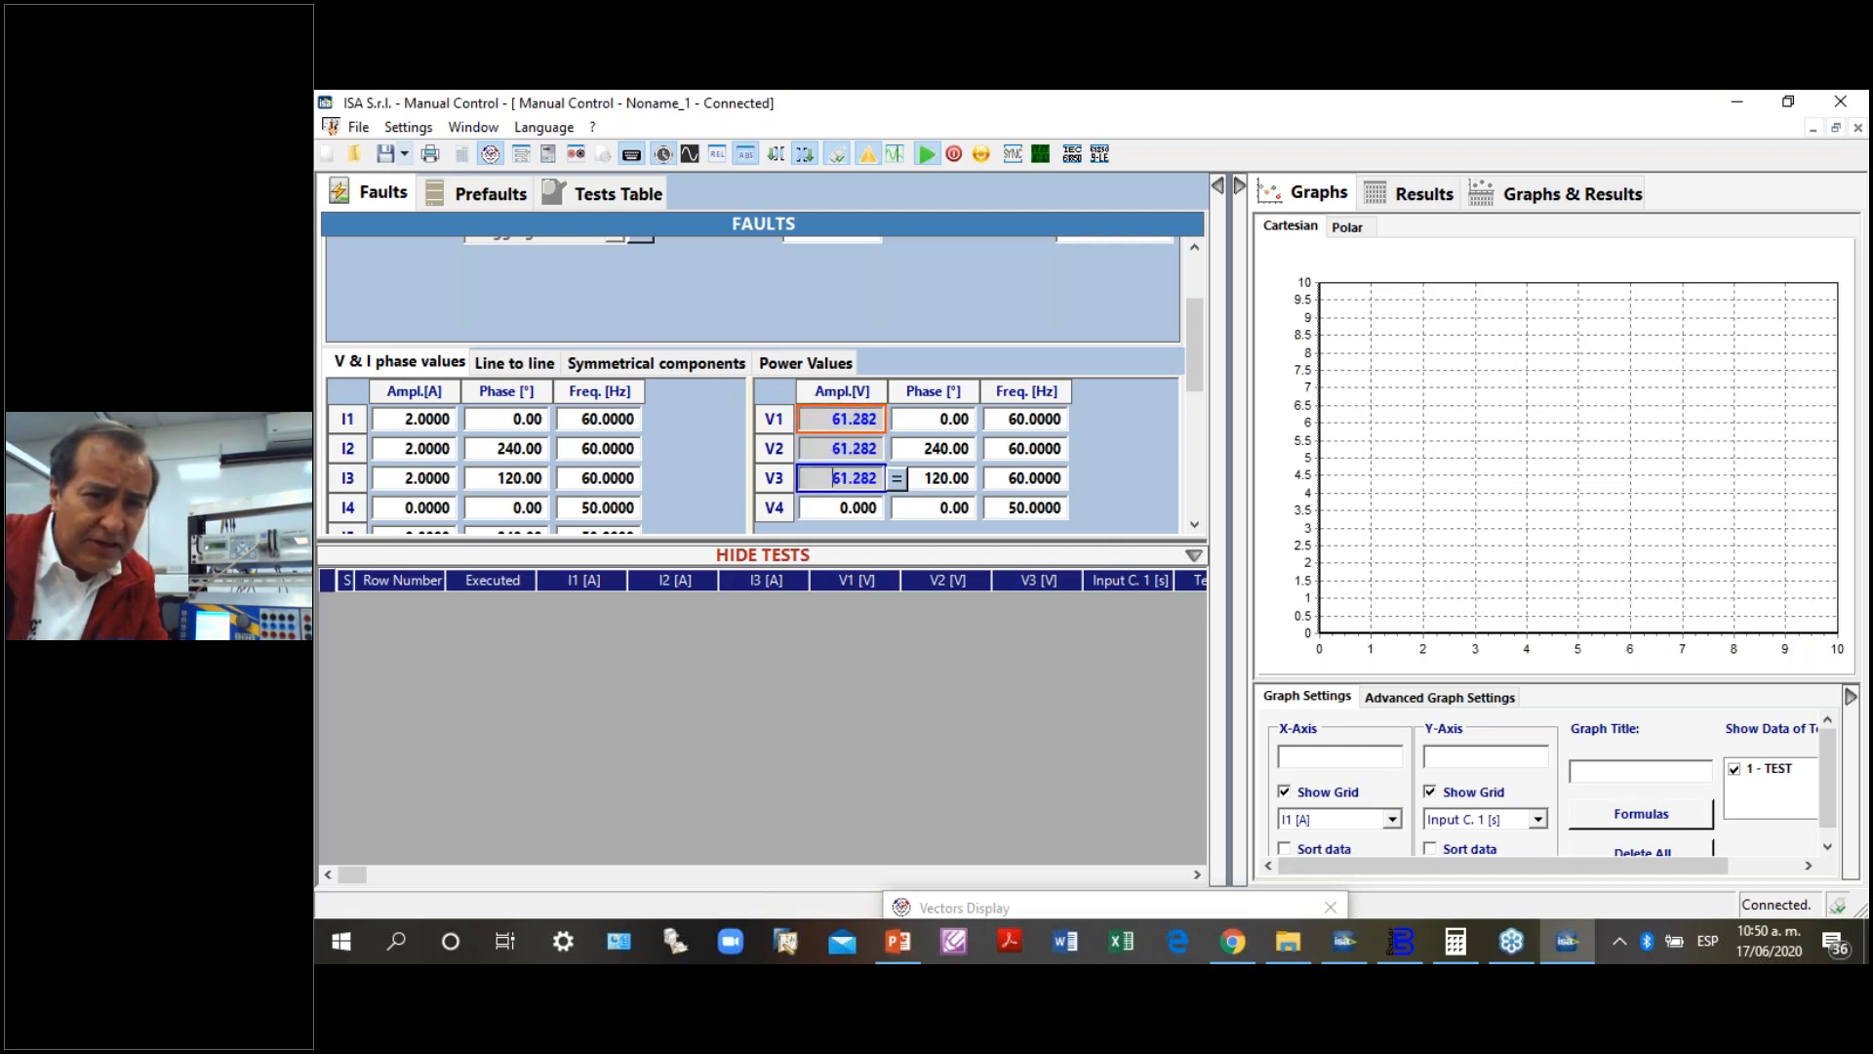
key(Up)
key(Up)
key(Up)
key(Up)
key(Up)
key(Up)
key(Up)
key(Up)
key(Up)
key(Up)
key(Up)
key(Up)
key(Up)
key(Up)
key(Up)
key(Up)
key(Up)
key(Up)
key(Up)
key(Up)
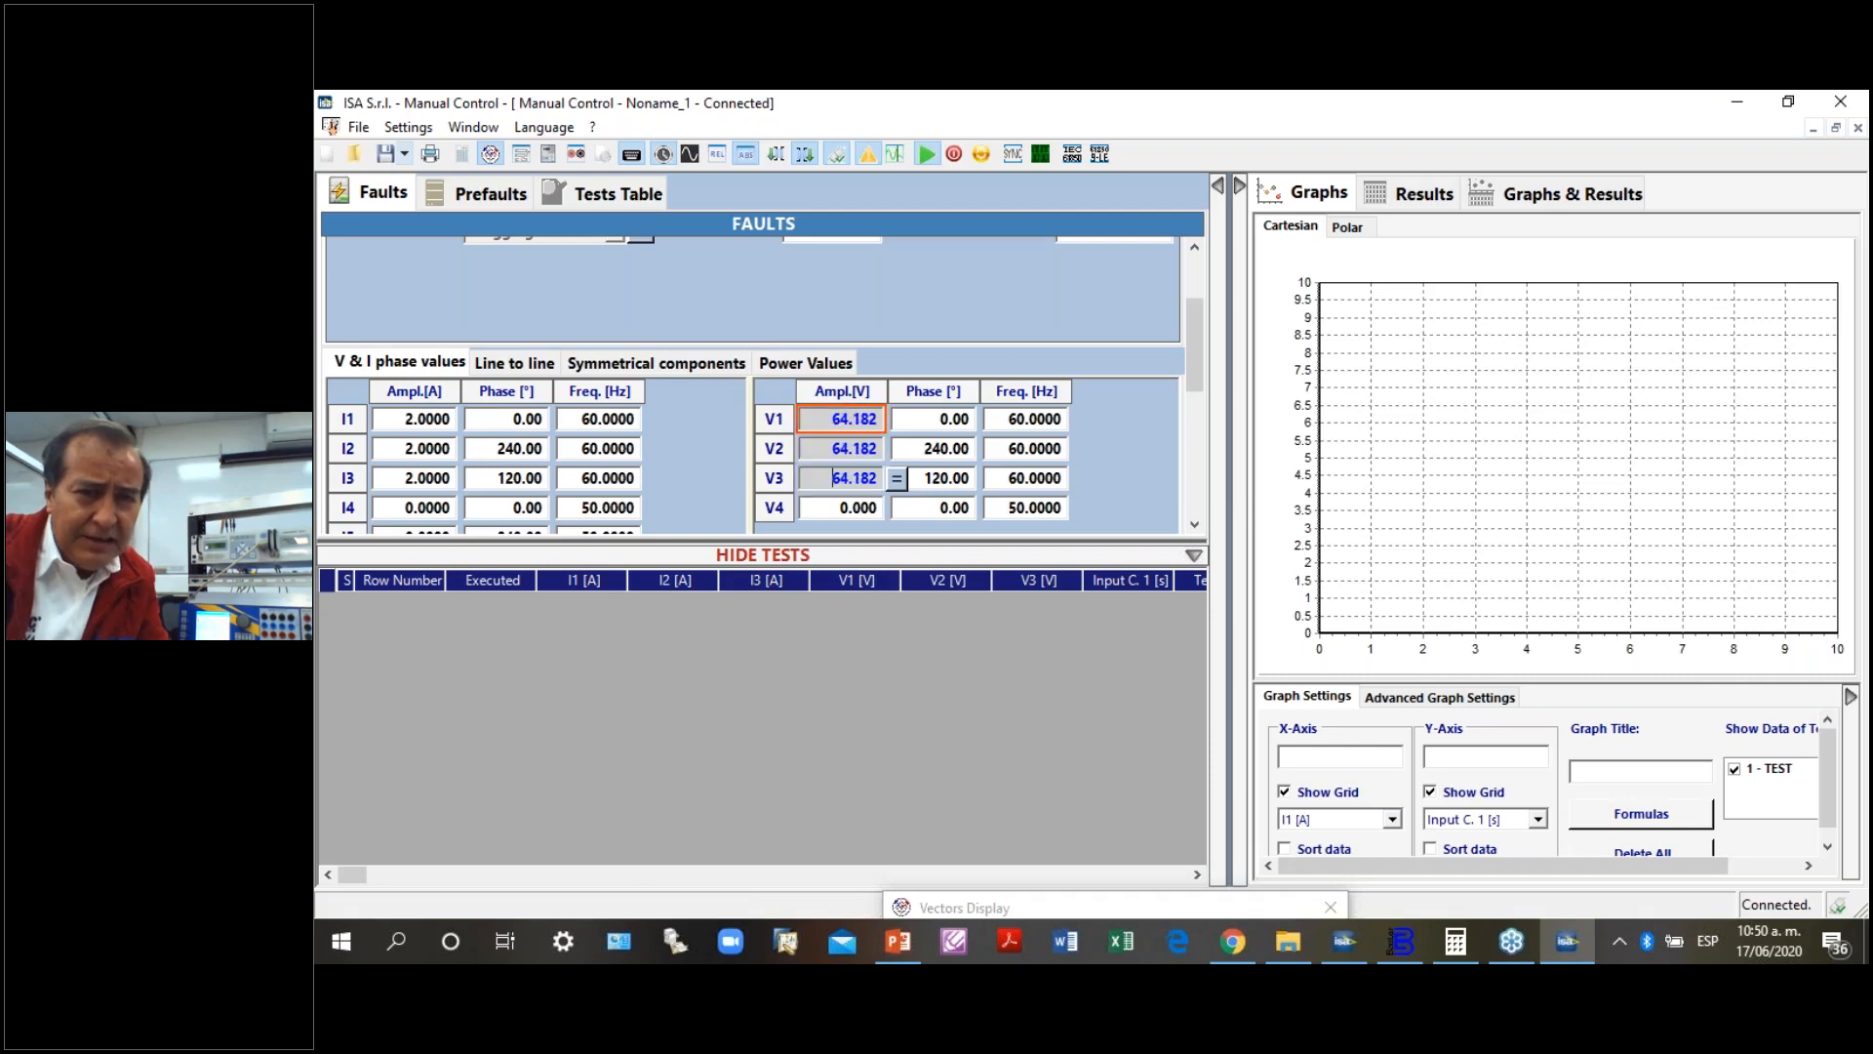
key(Up)
key(Up)
key(Up)
key(Up)
key(Up)
key(Up)
key(Up)
key(Up)
key(Up)
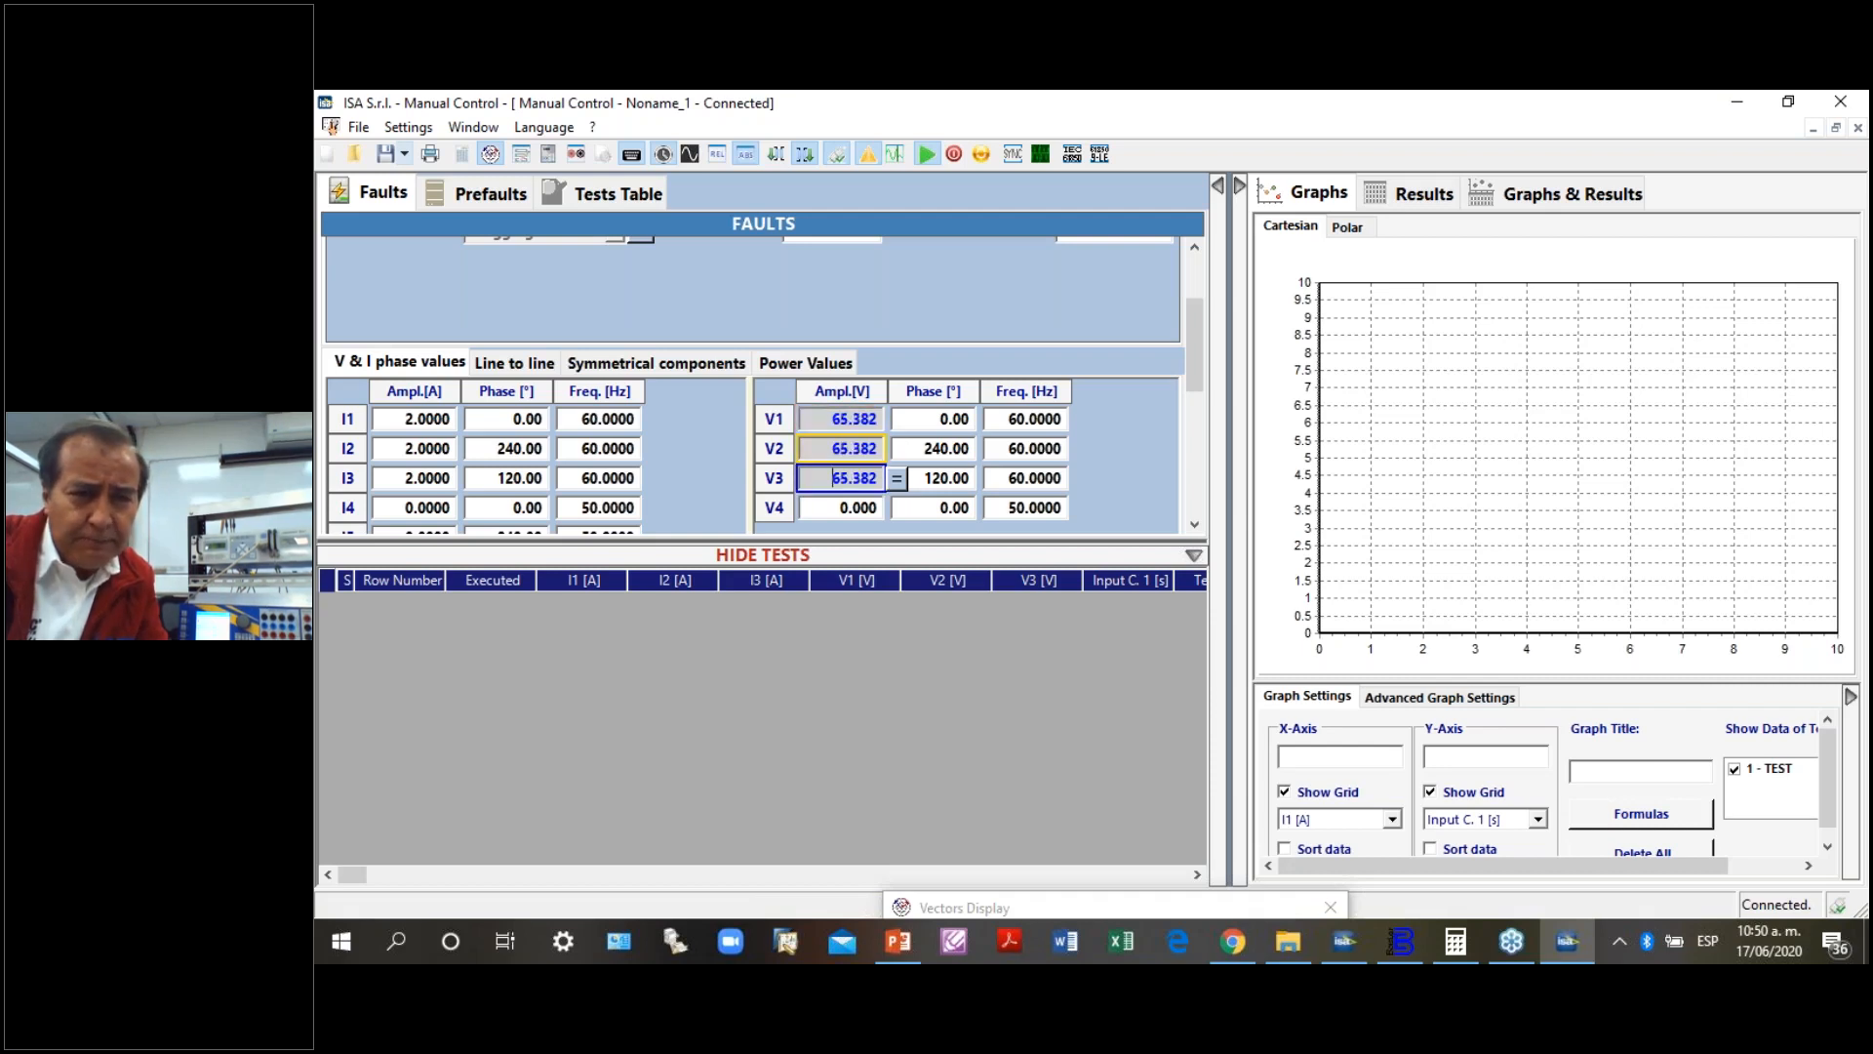
key(Up)
key(Up)
key(Up)
key(Up)
key(Up)
key(Up)
key(Up)
key(Up)
key(Up)
key(Up)
key(Up)
key(Up)
key(Up)
key(Up)
key(Up)
key(Up)
key(Up)
key(Up)
key(Up)
key(Up)
key(Up)
key(Up)
key(Up)
key(Up)
key(Up)
key(Up)
key(Up)
key(Up)
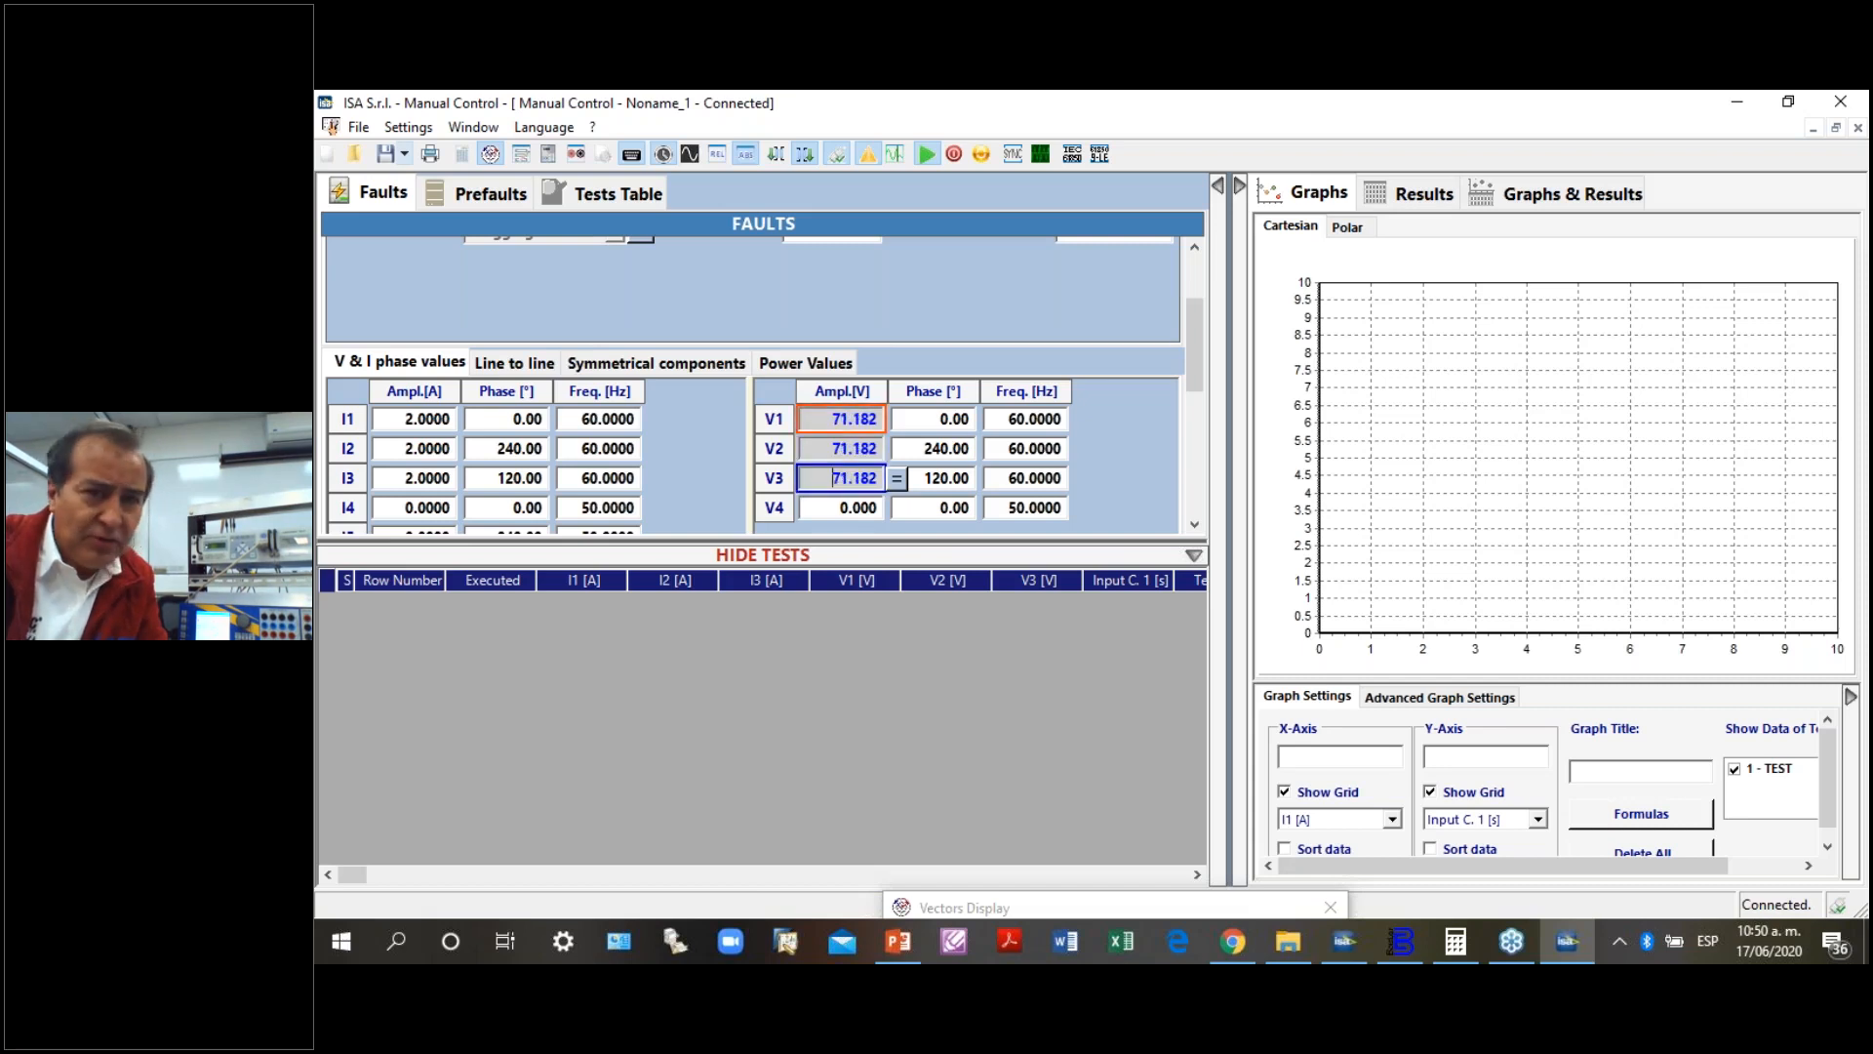
- Continue raising the shared V1 to V3 amplitude in steps to 75.082 V
key(Up)
key(Up)
key(Up)
key(Up)
key(Up)
key(Up)
key(Up)
key(Up)
key(Up)
key(Up)
key(Up)
key(Up)
key(Up)
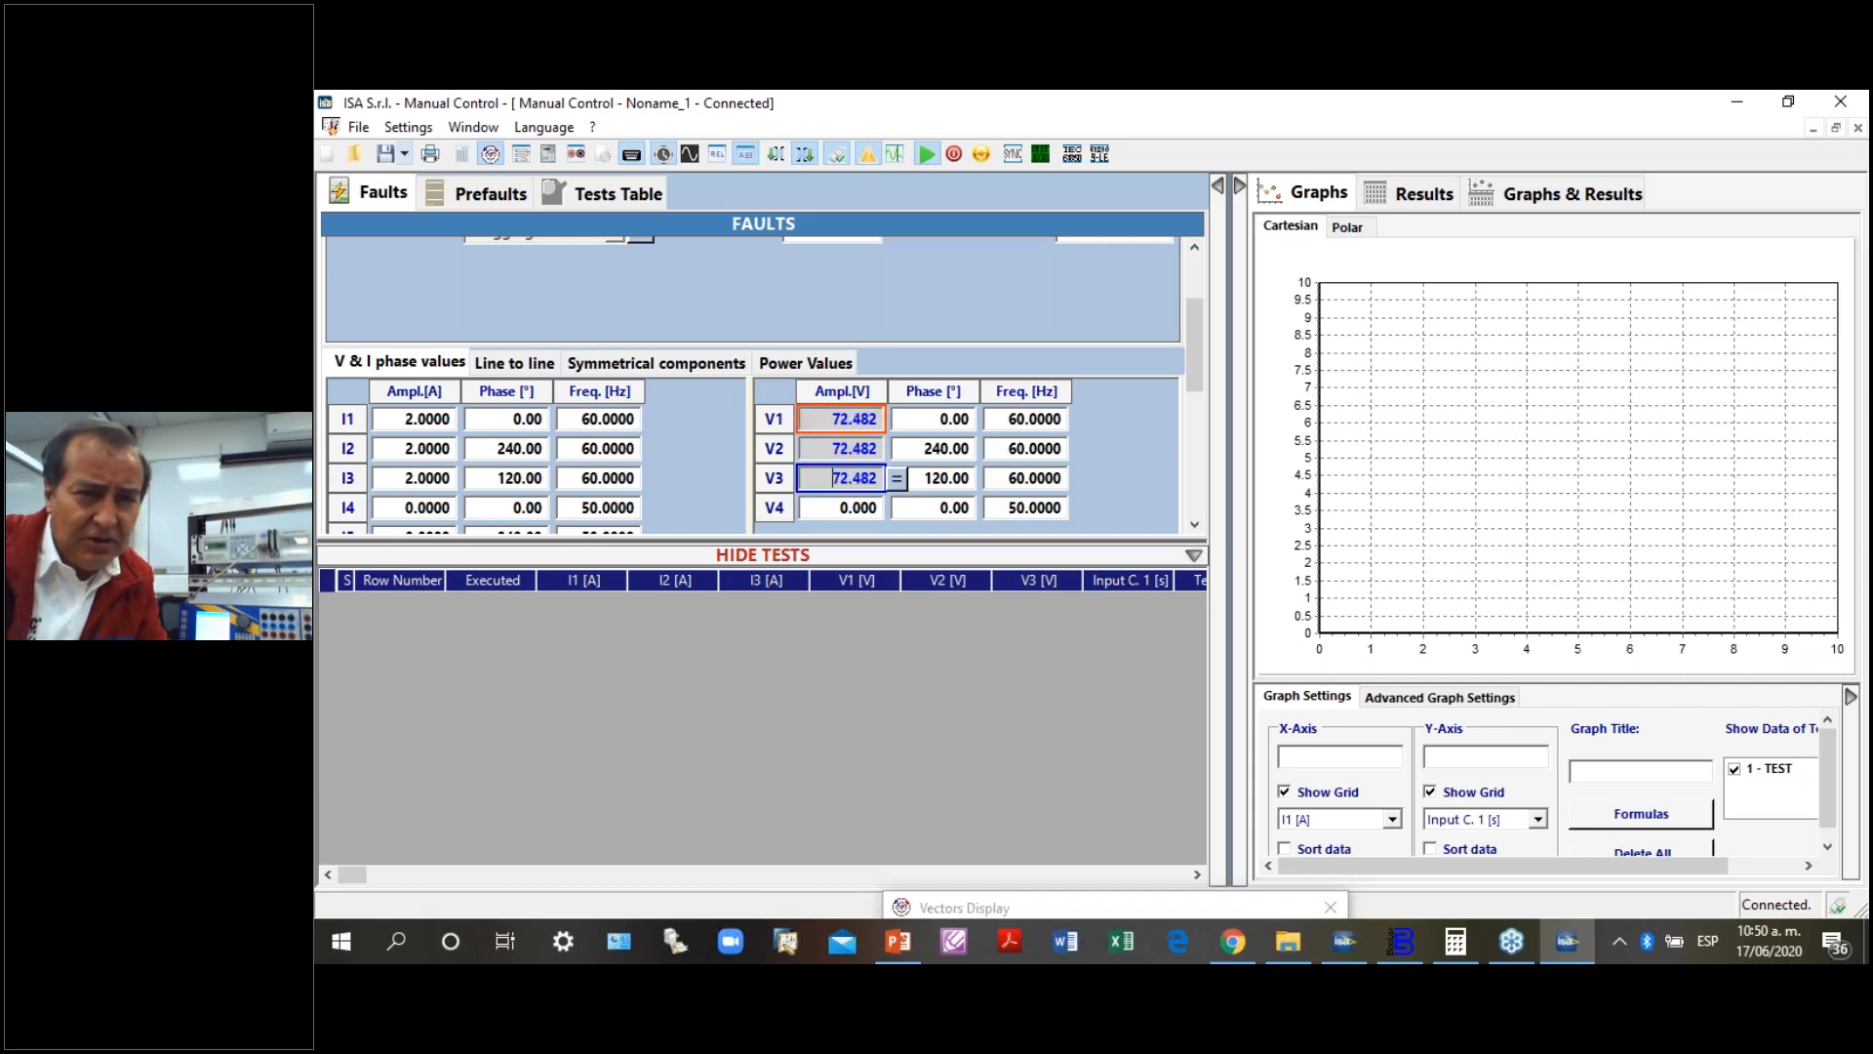
key(Up)
key(Up)
key(Up)
key(Up)
key(Up)
key(Up)
key(Up)
key(Up)
key(Up)
key(Up)
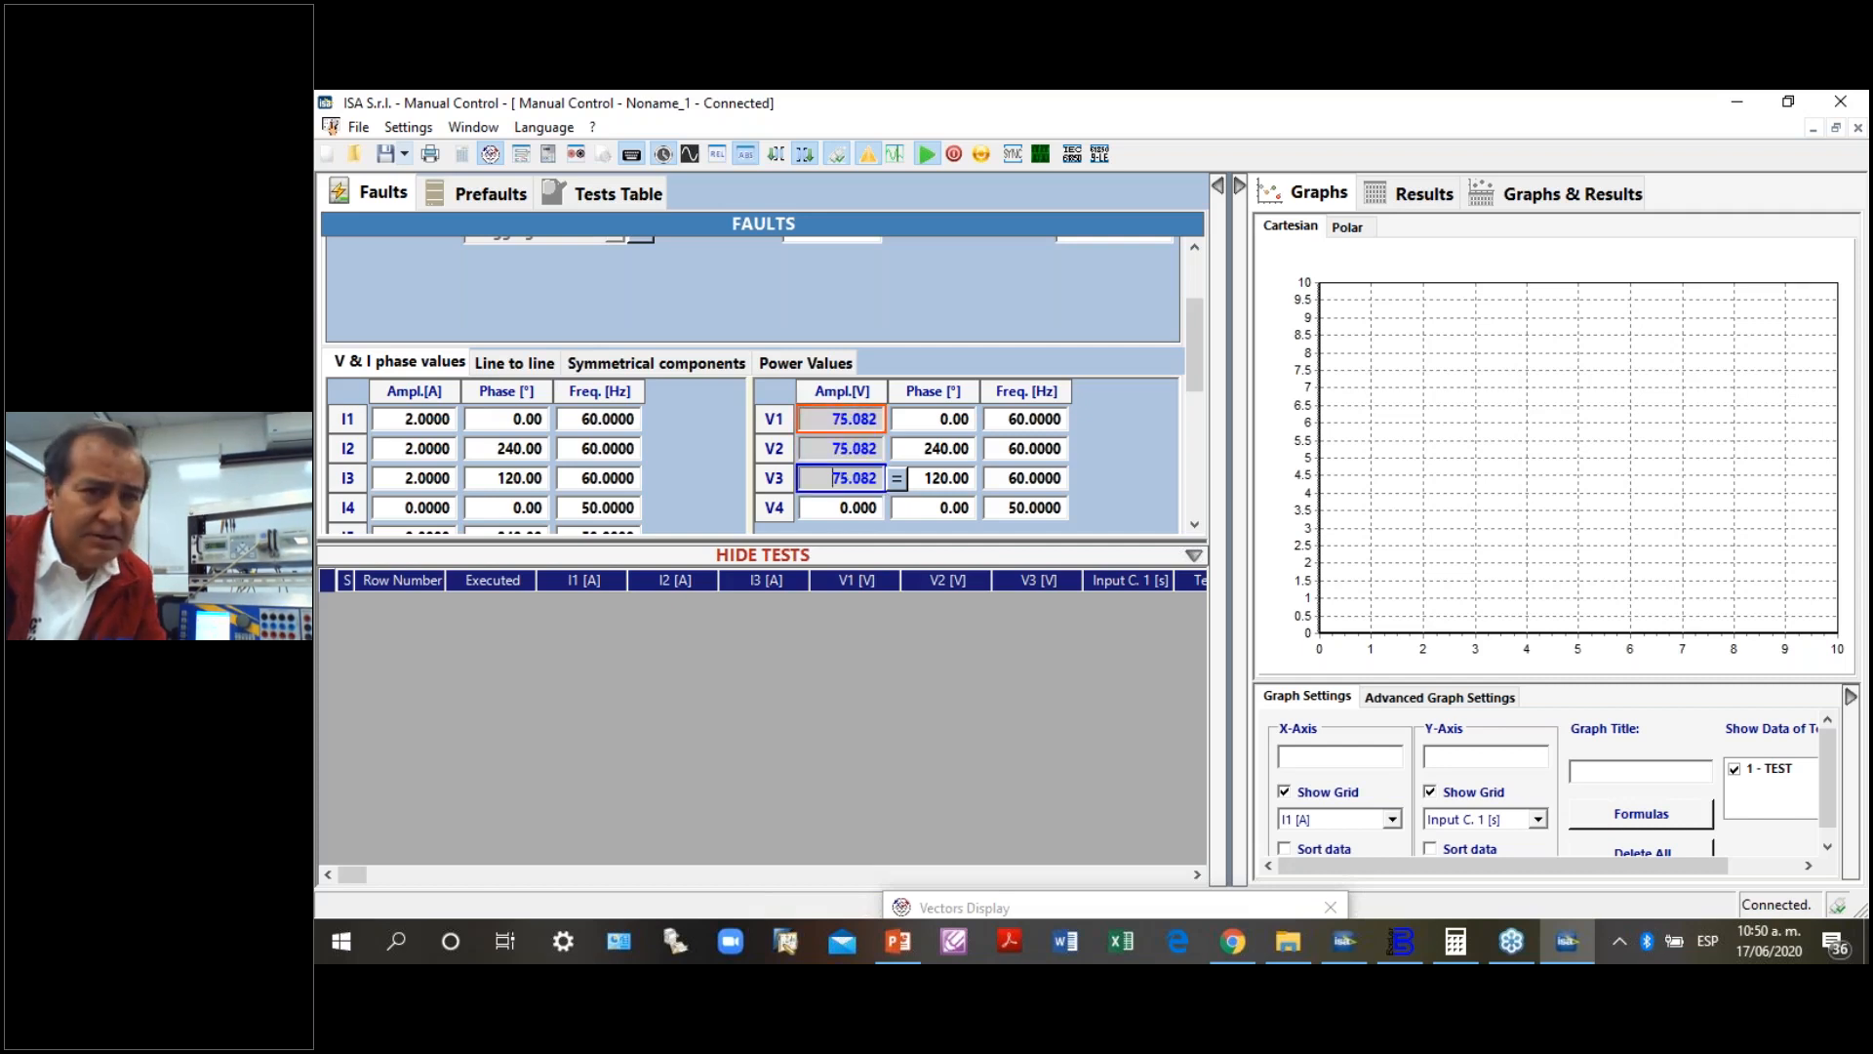
- Lower the shared V1 to V3 amplitude gradually in small steps to 73.182 V
key(Down)
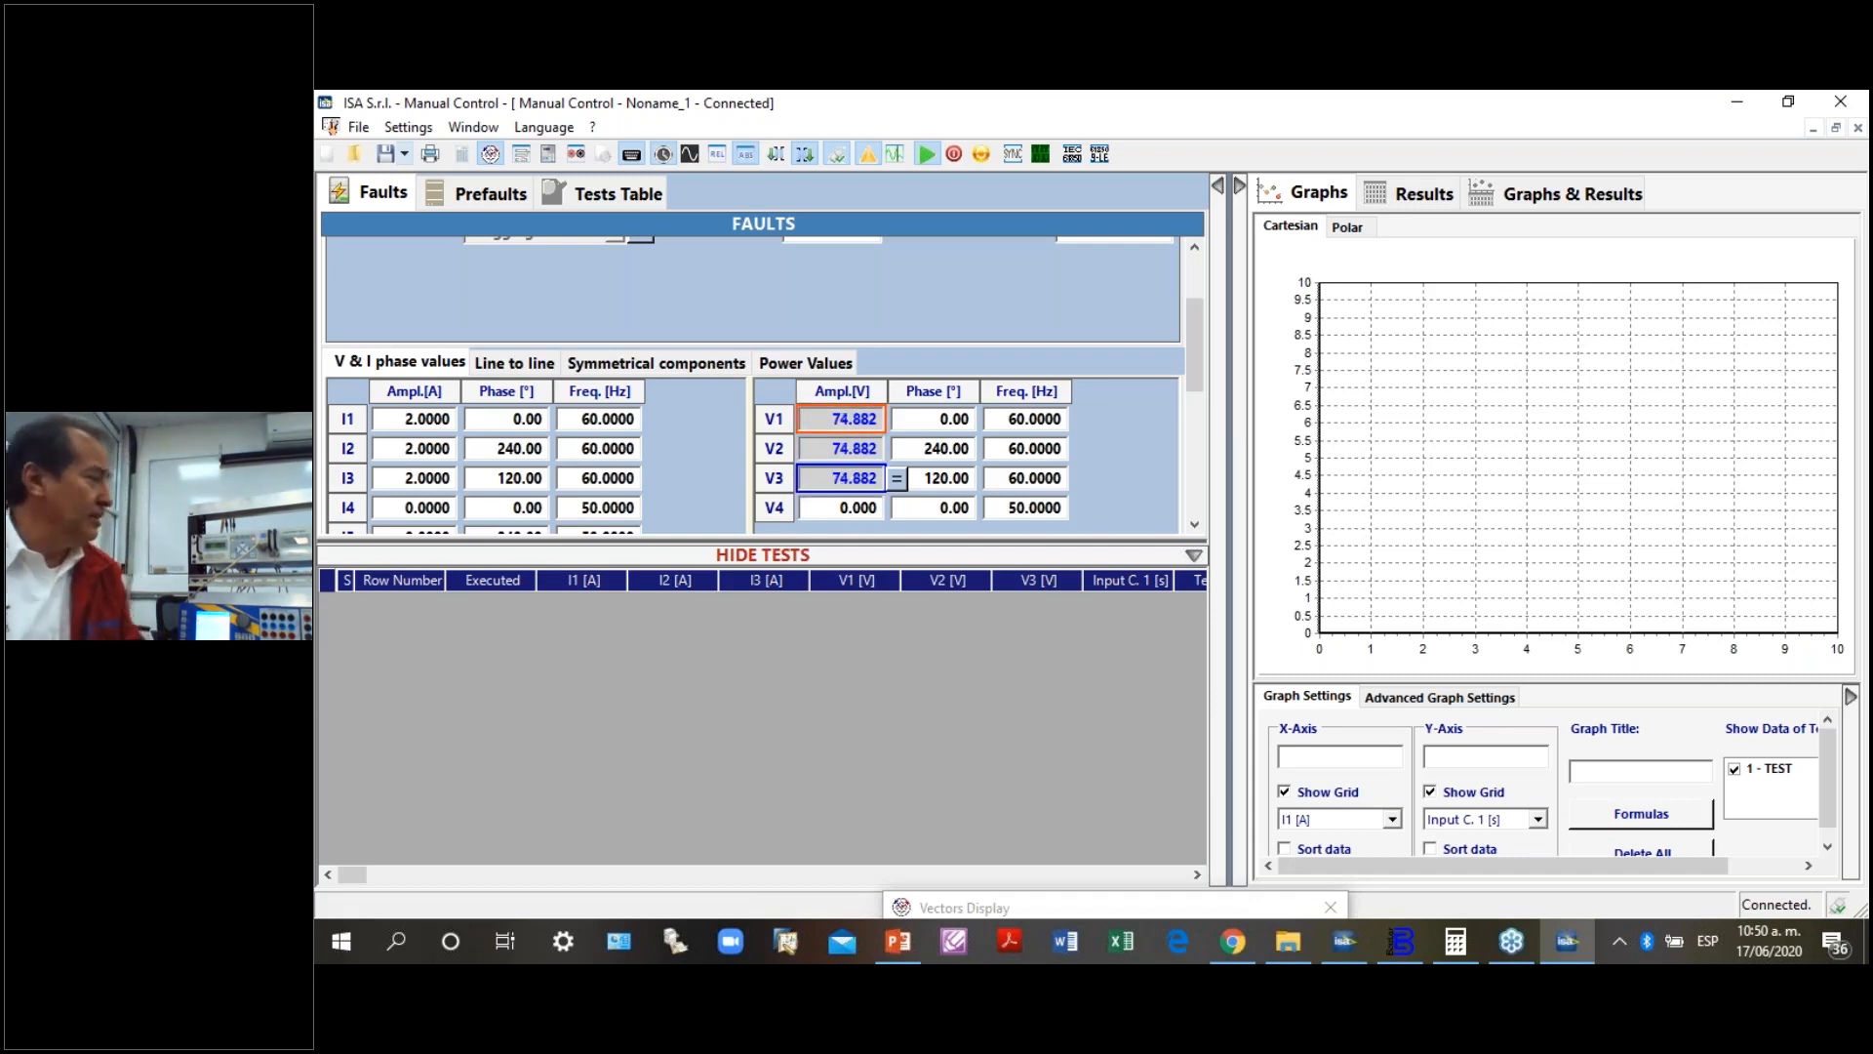
key(Down)
key(Down)
key(Down)
key(Down)
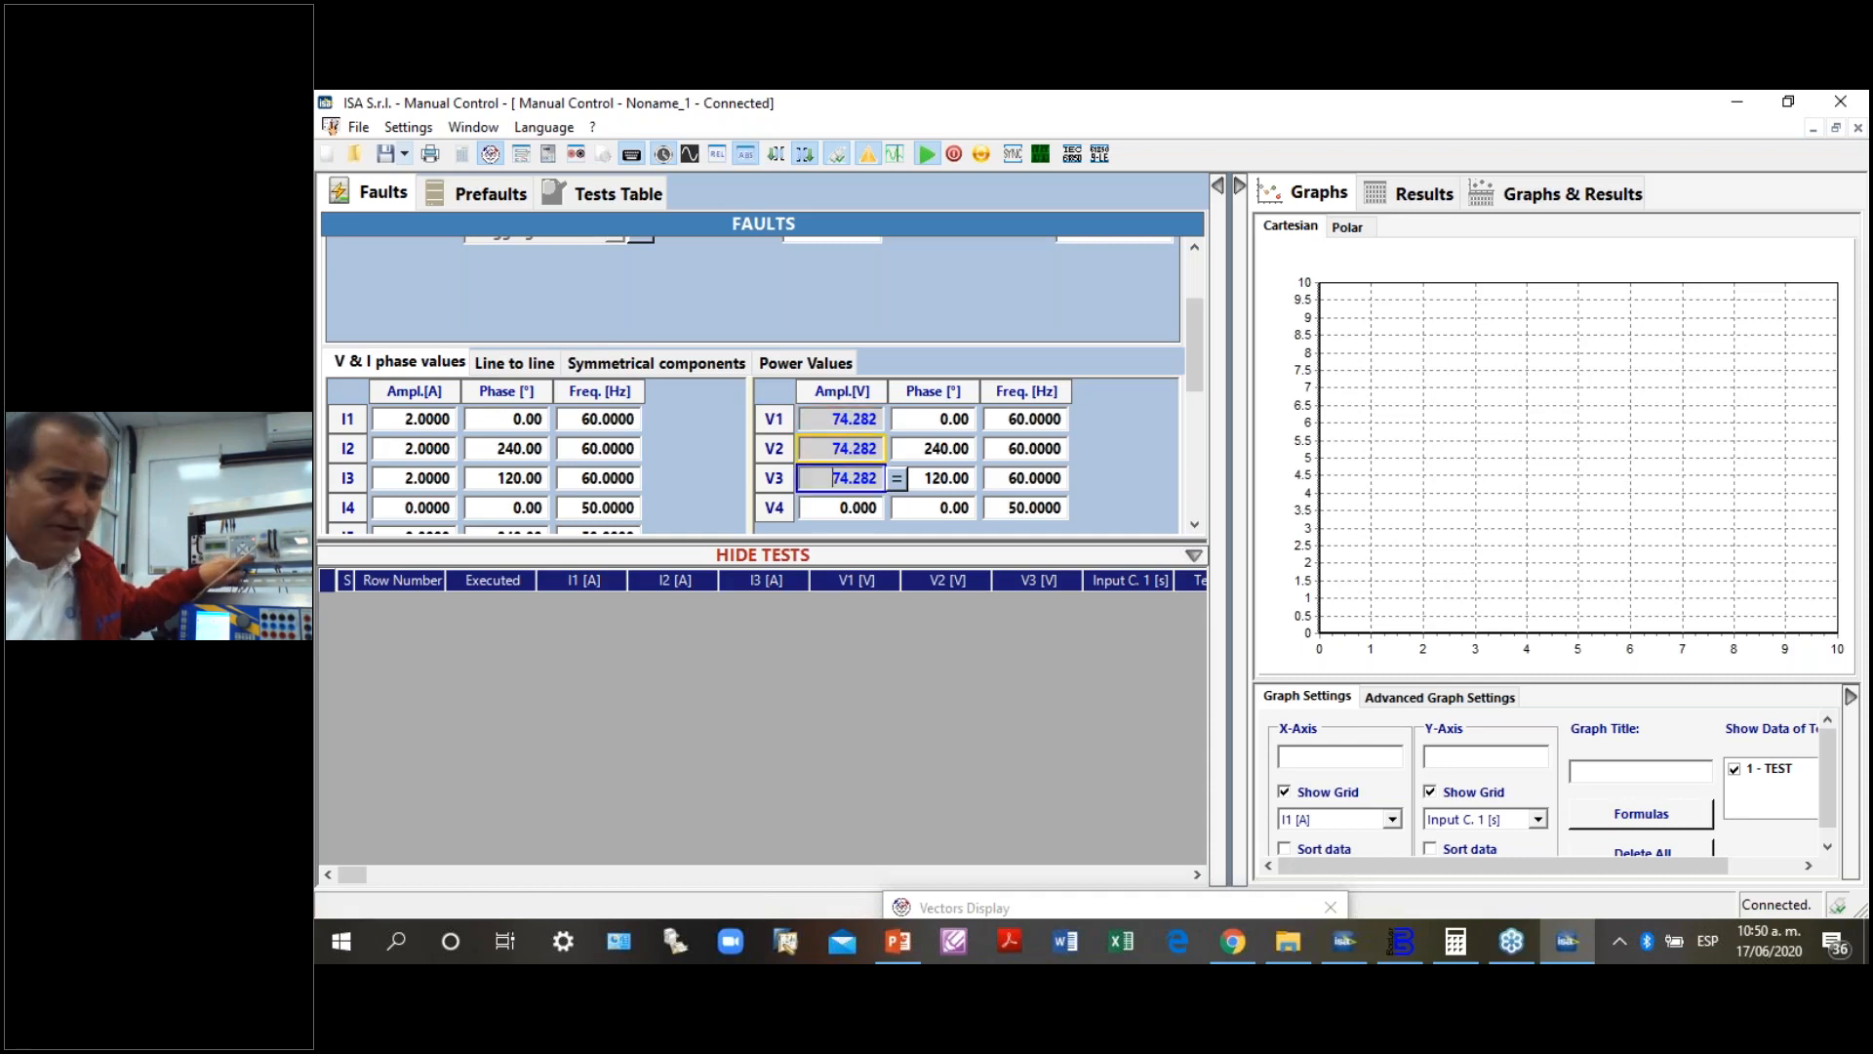
key(Down)
key(Down)
key(Down)
key(Down)
key(Down)
key(Down)
key(Down)
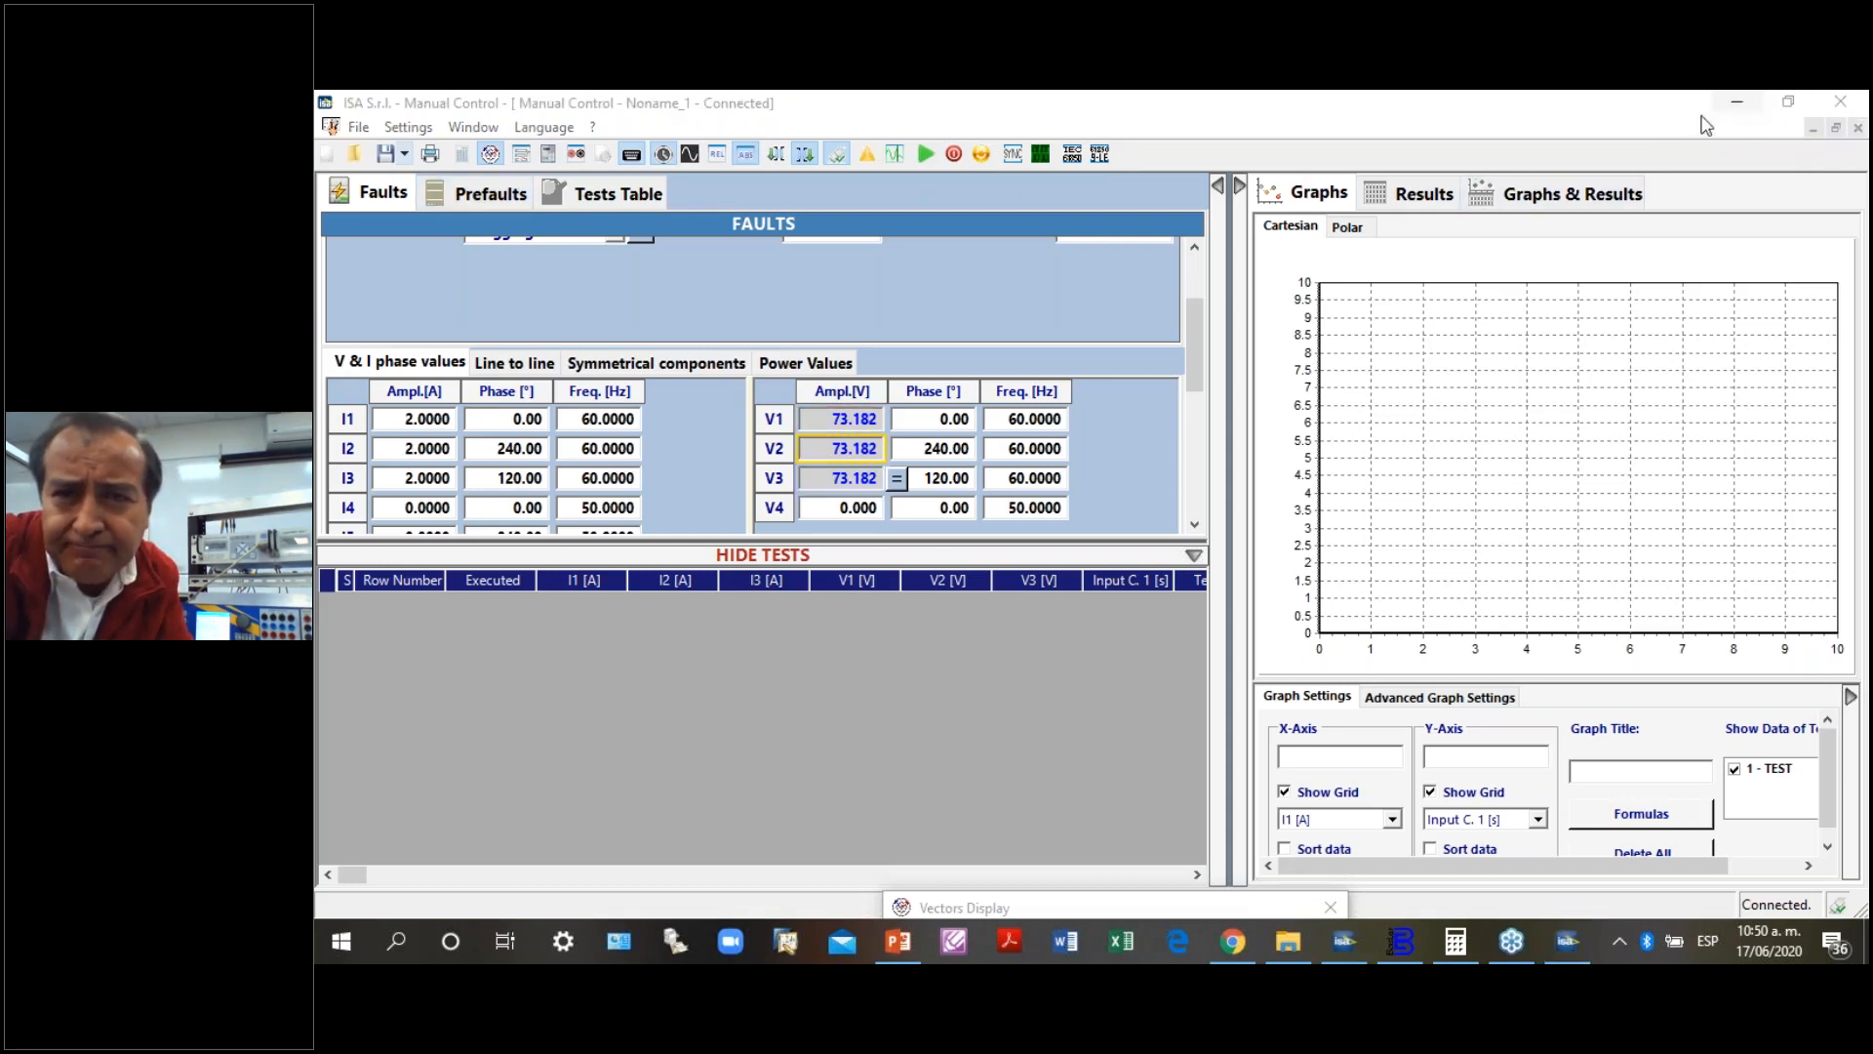
- Quit Manual Control, then switch to the TDMS main window and open its list of relay test modules
click(1840, 101)
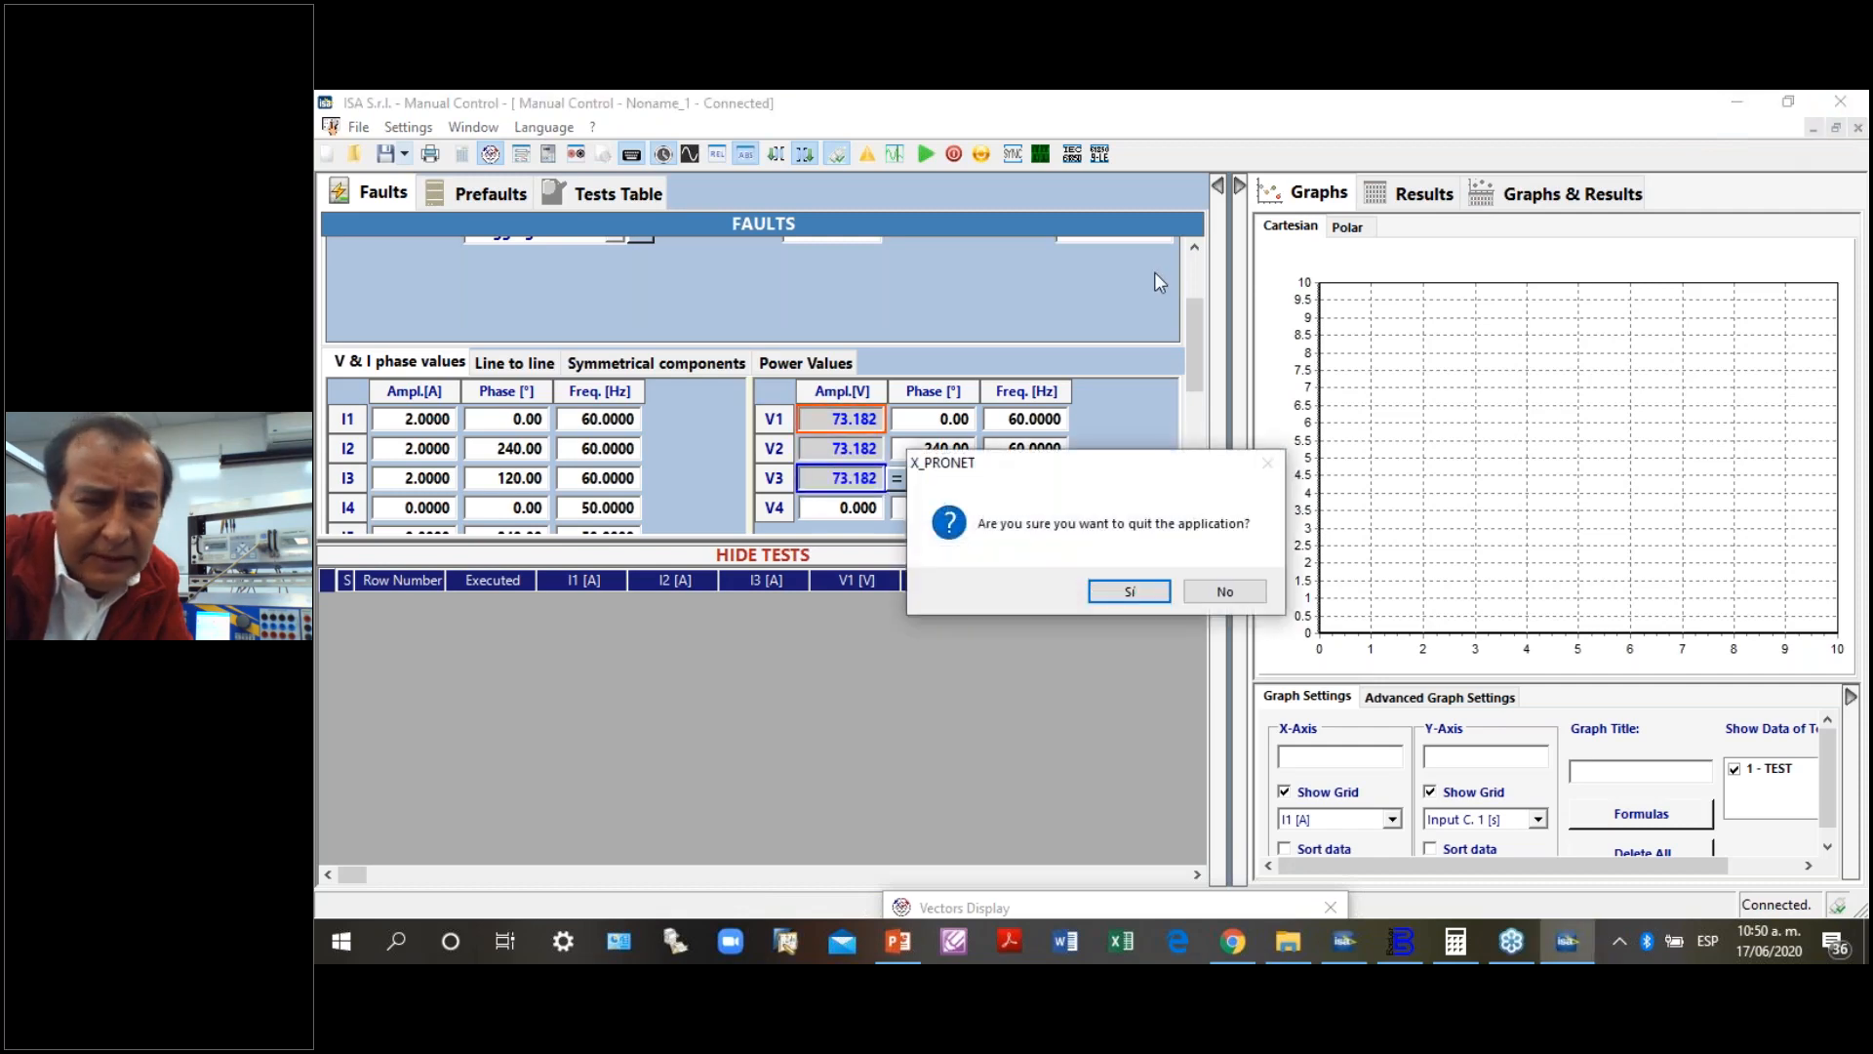
click(1130, 591)
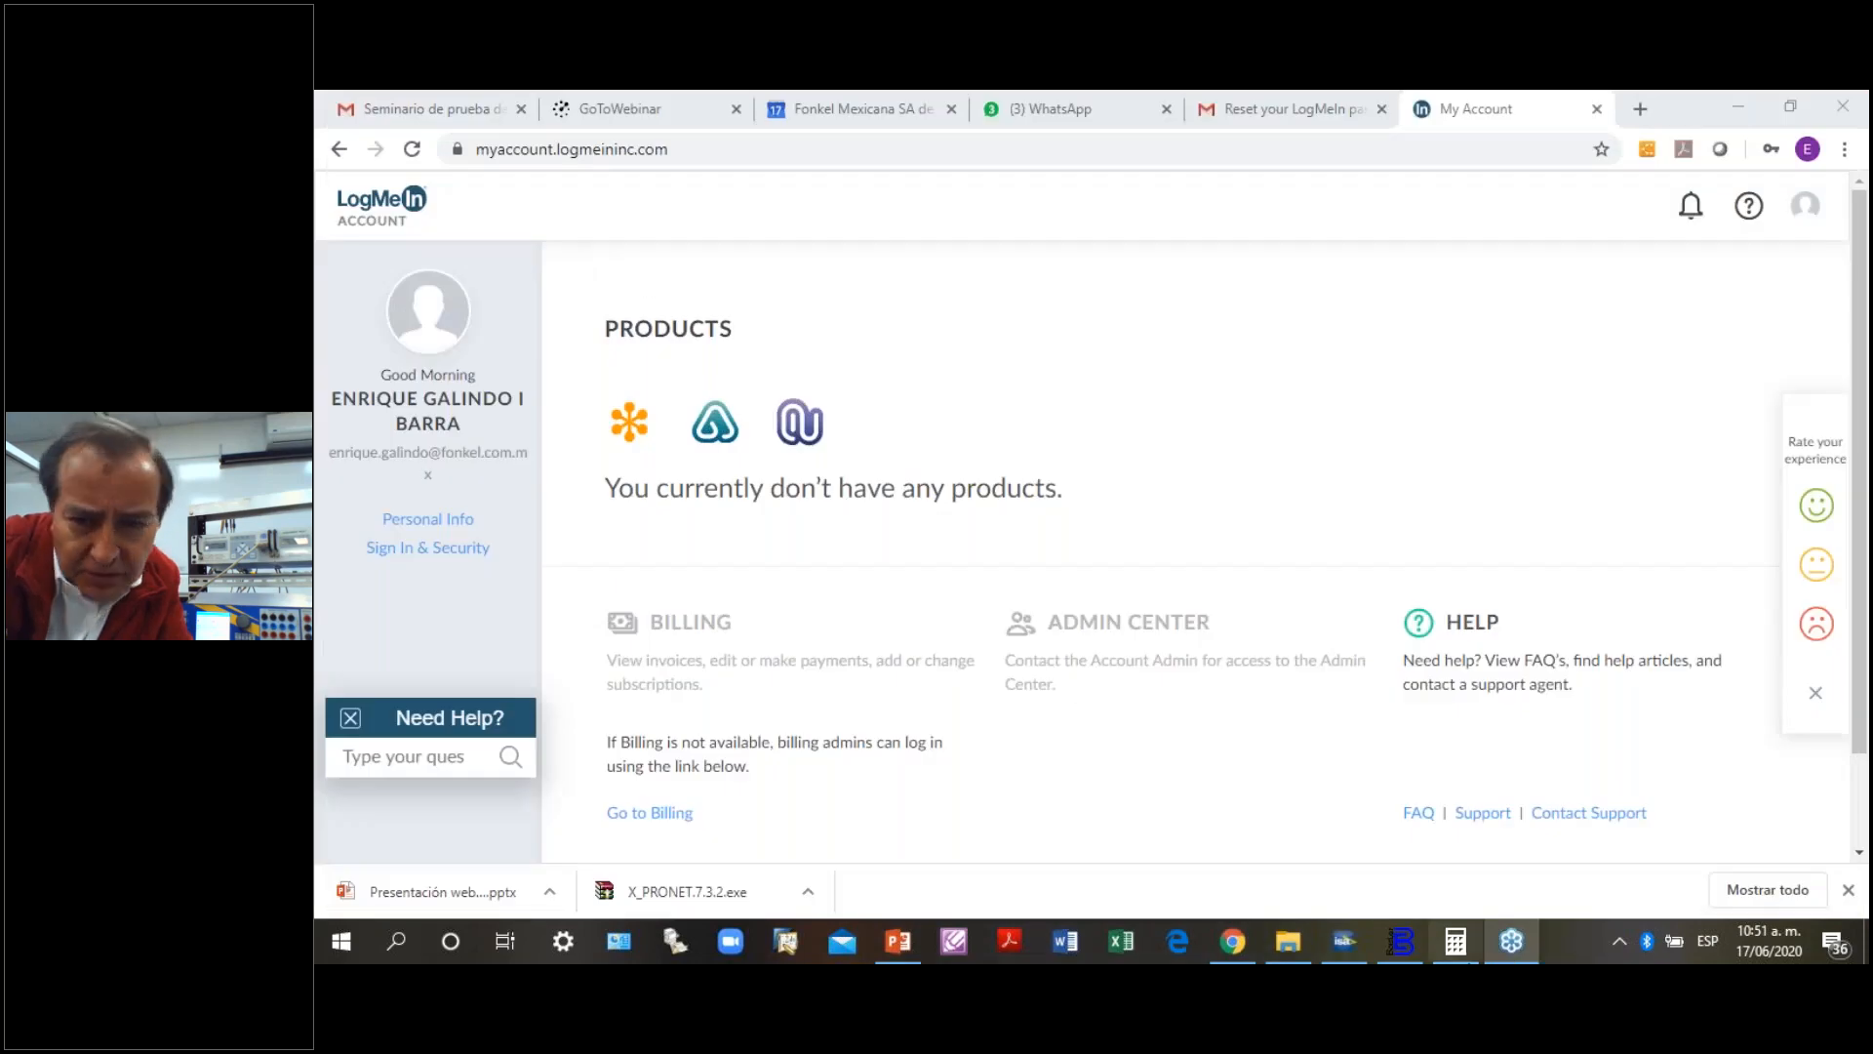
click(1342, 940)
click(878, 385)
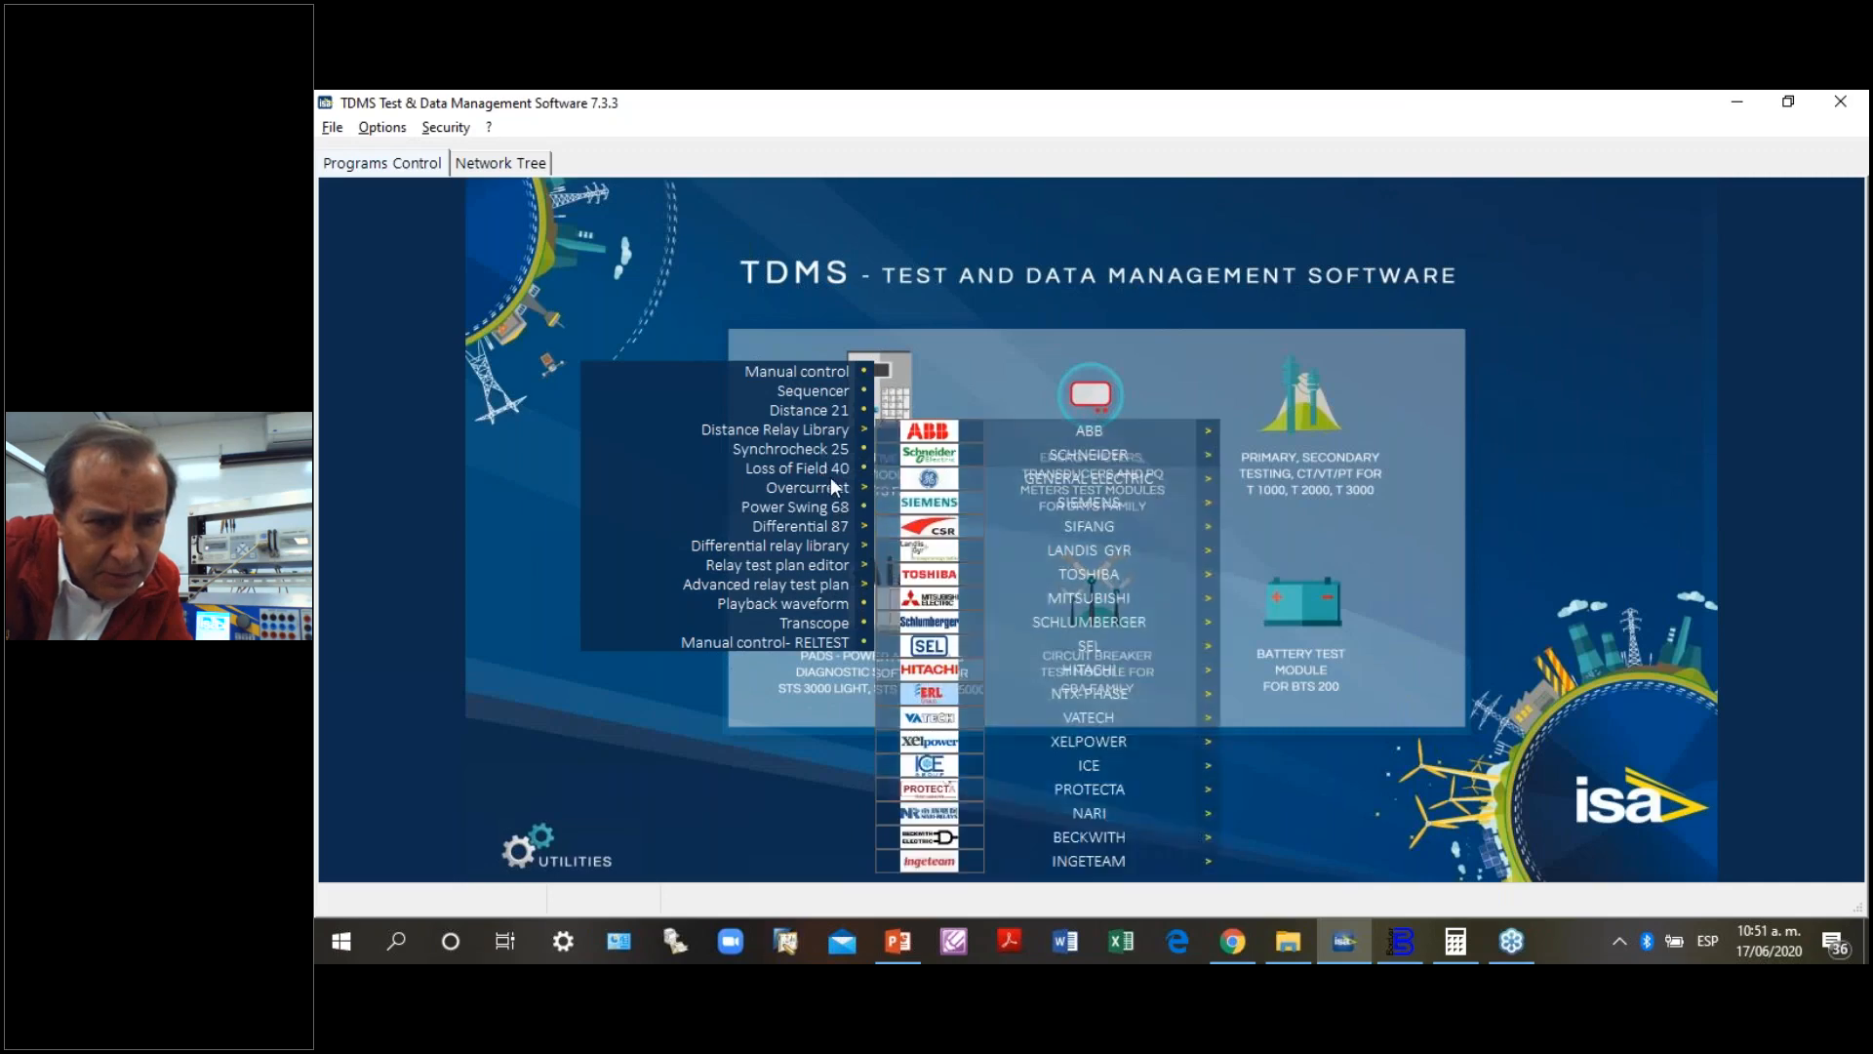
- Open the Overcurrent test module for phase faults
mouse_move(831, 484)
click(962, 488)
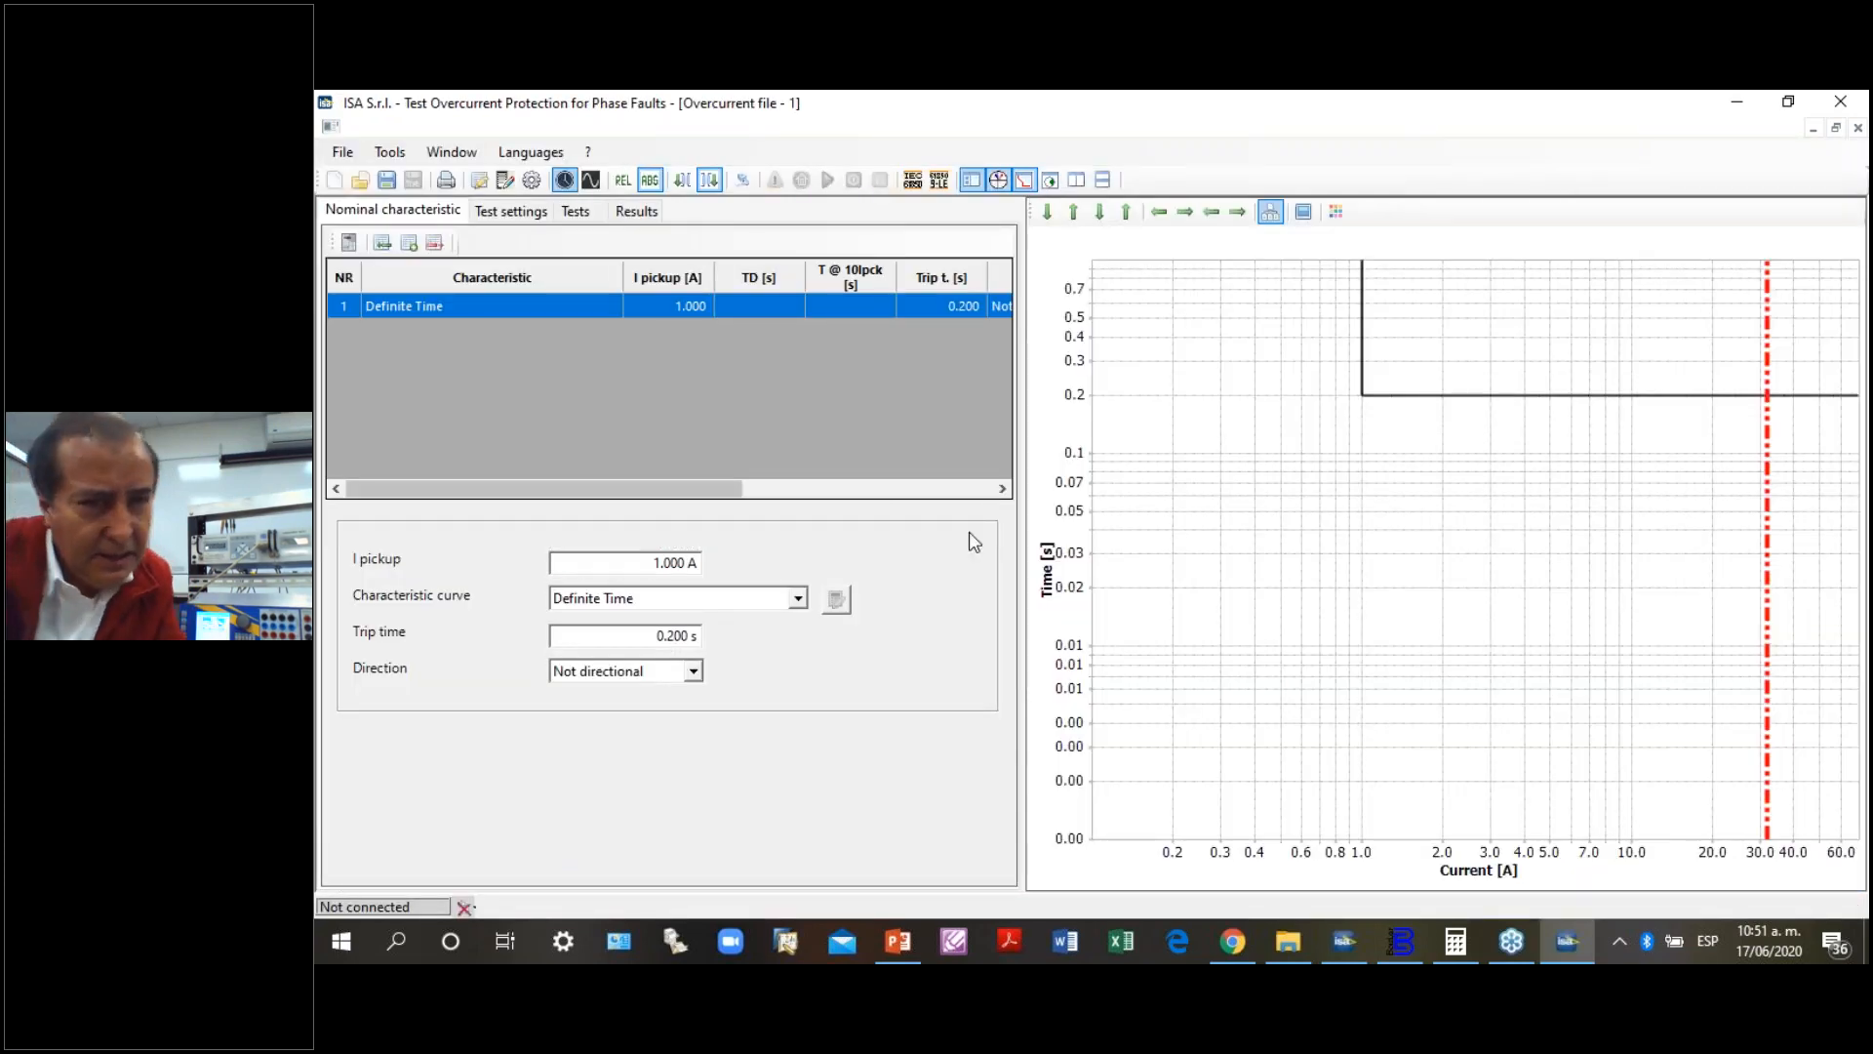
click(346, 155)
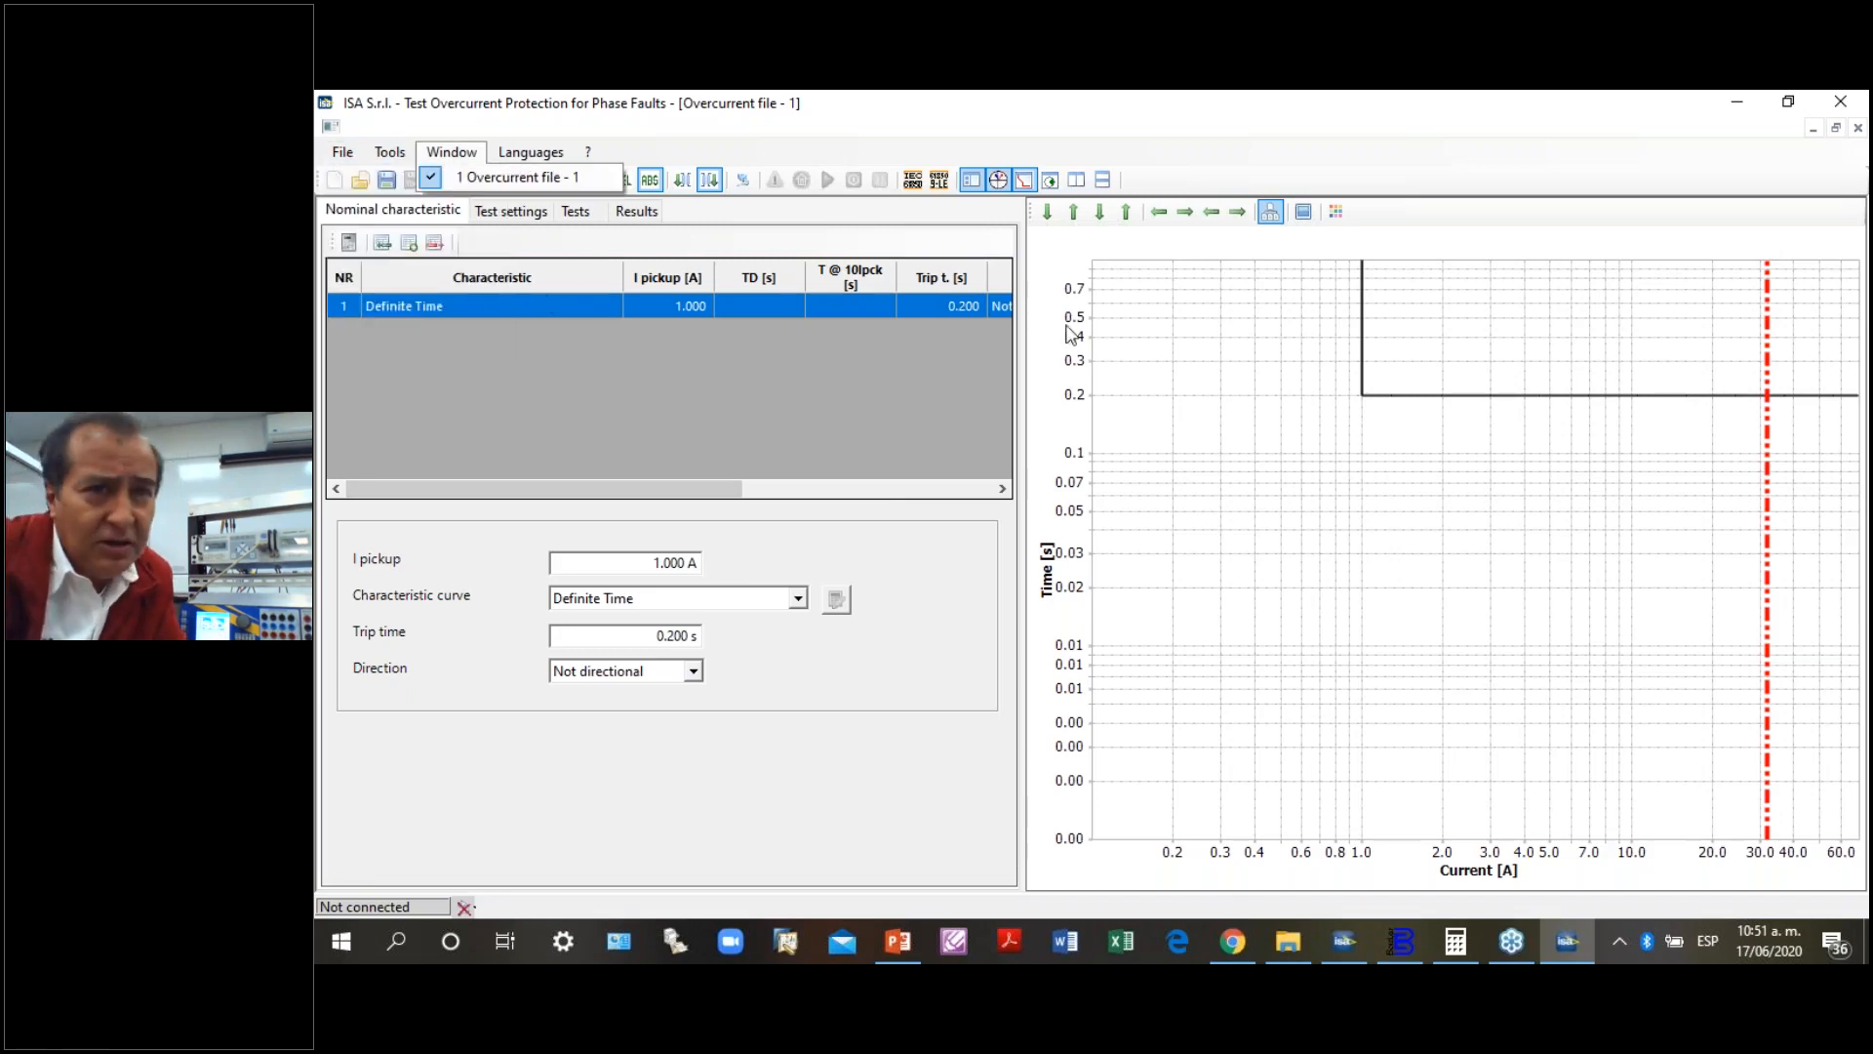
click(1199, 445)
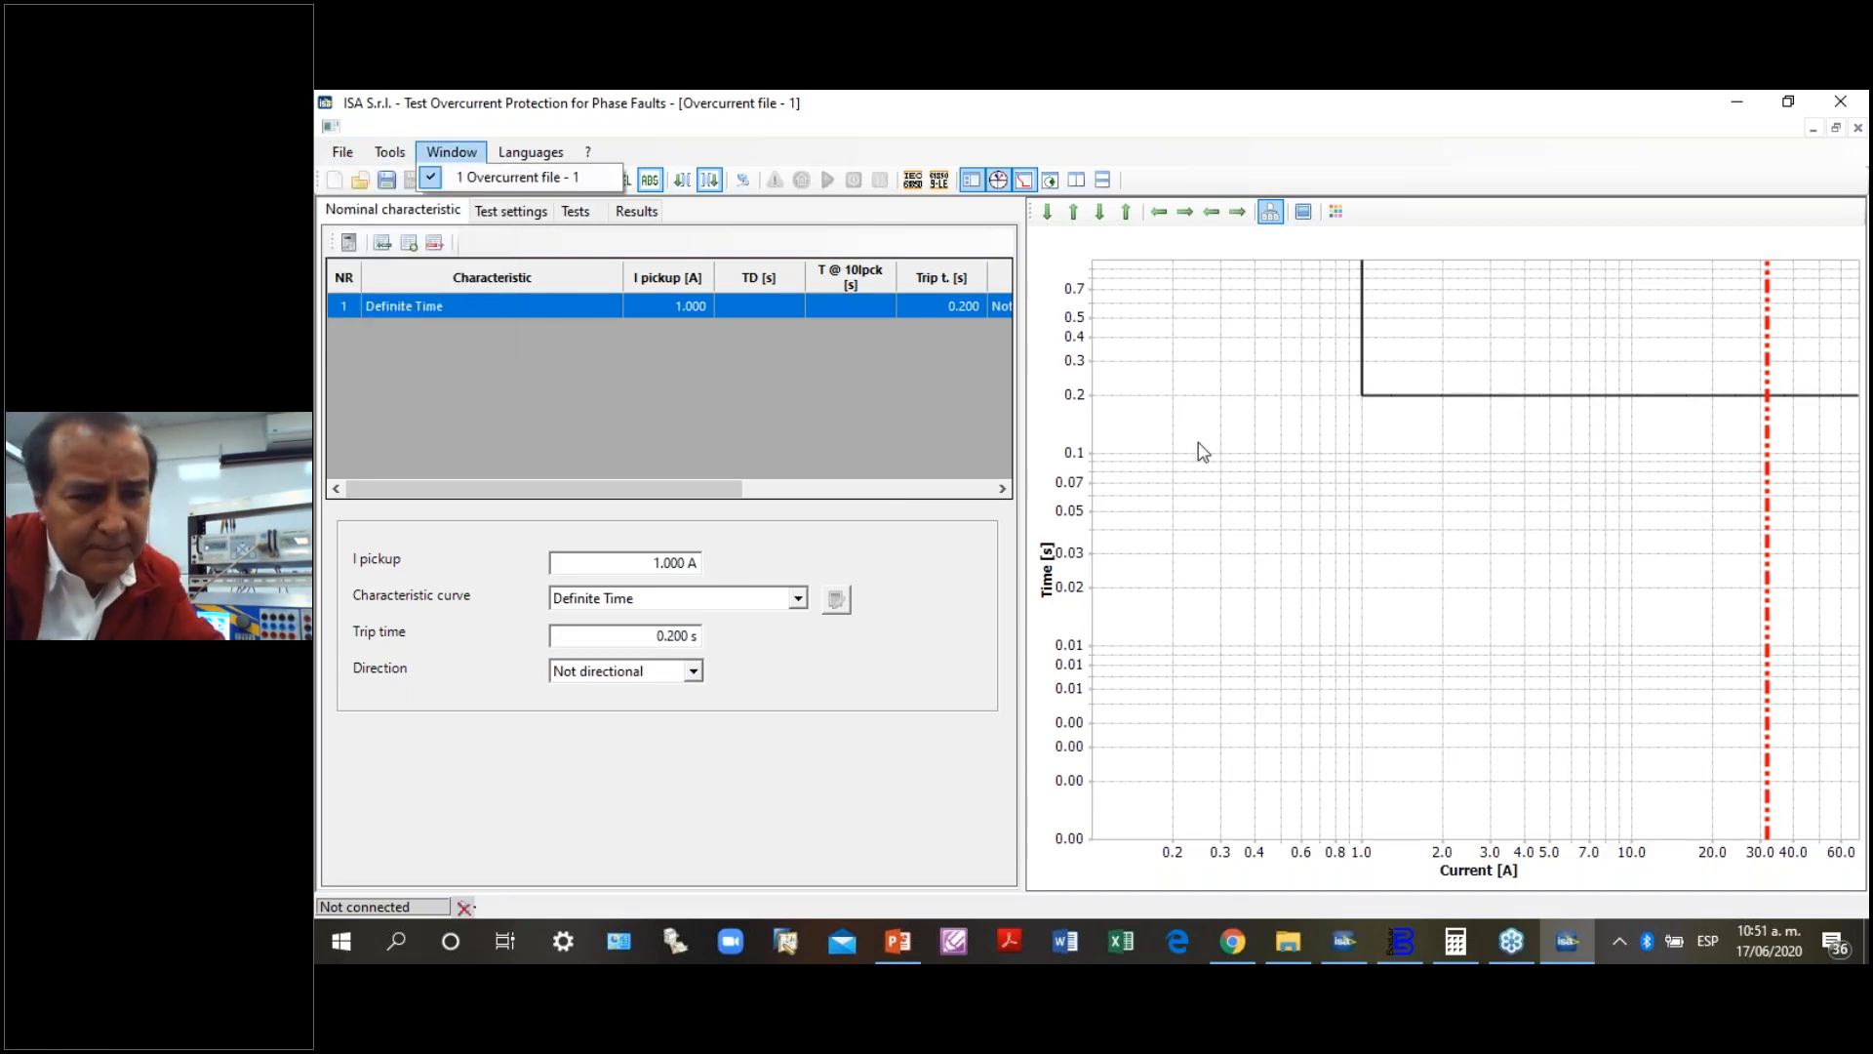
- Connect to the DRTS 34 / DRTS 64 / DRTS 66 test set over Ethernet using IP address 10.0.1.56
click(745, 181)
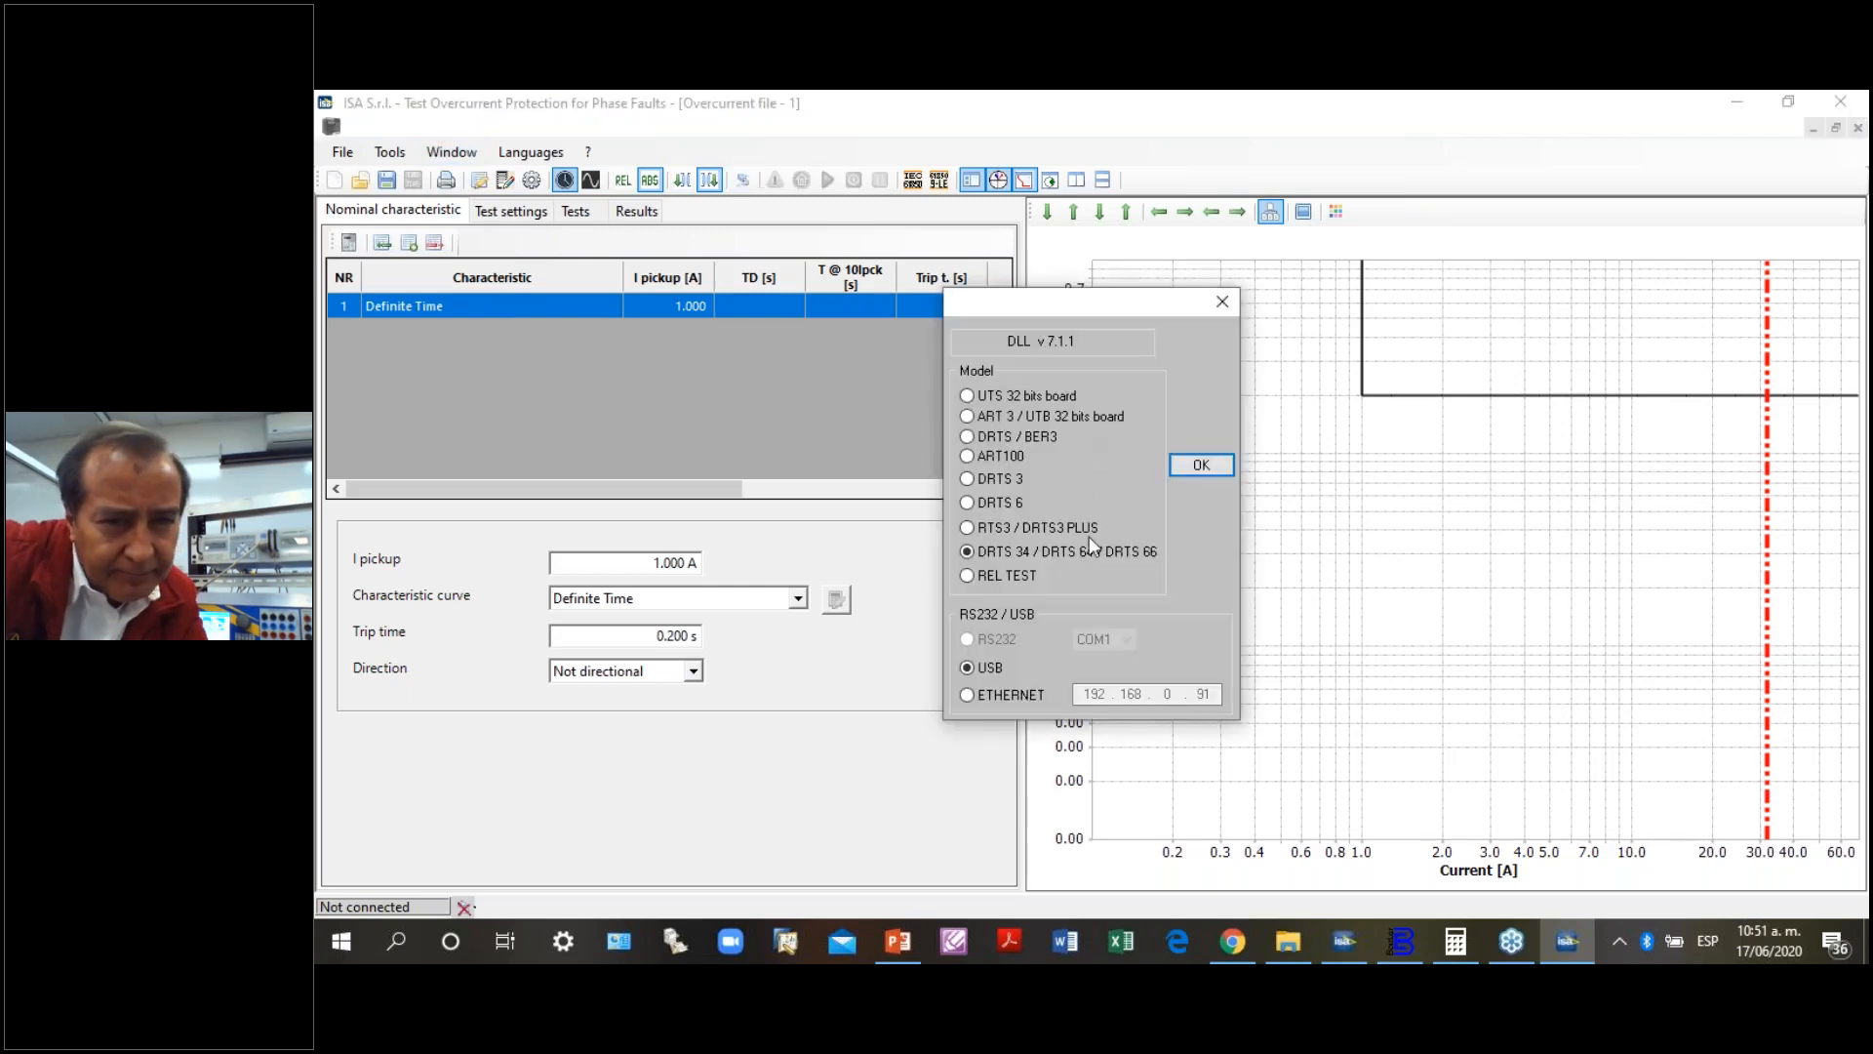
click(967, 694)
double_click(1095, 694)
text(10)
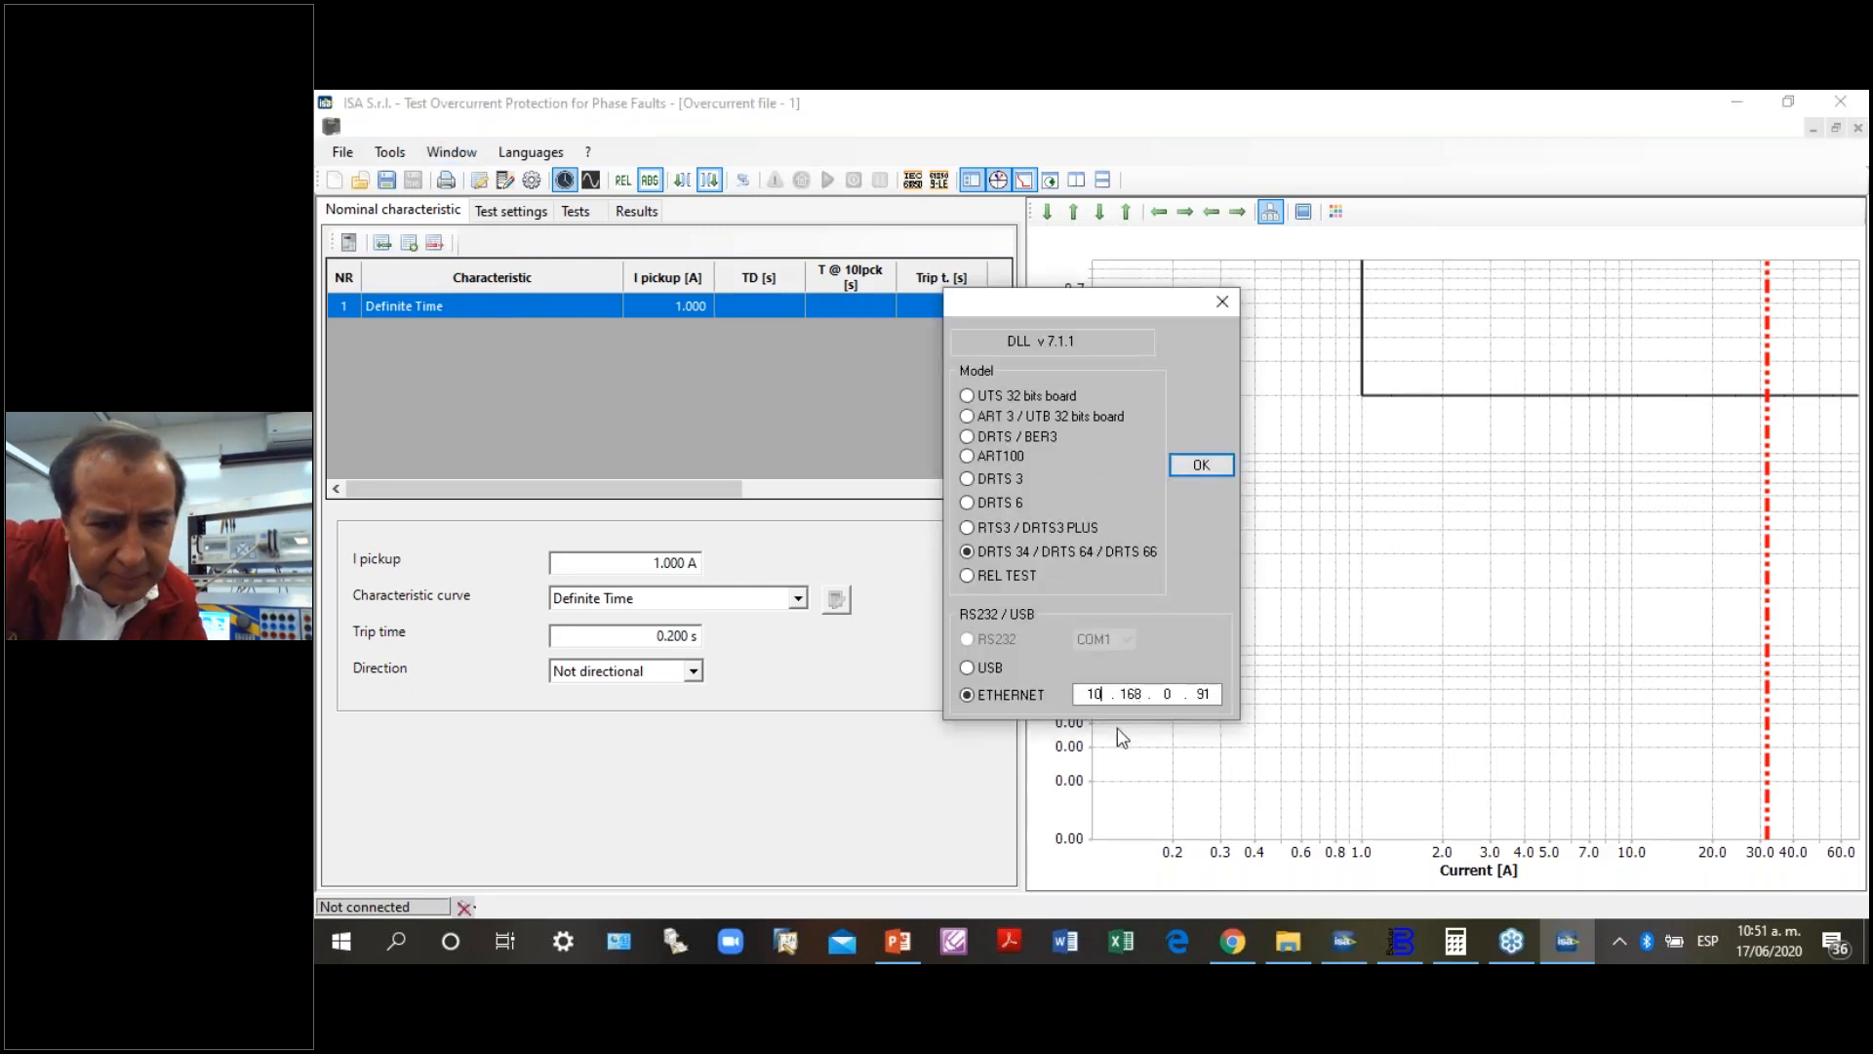
double_click(1130, 694)
text(0)
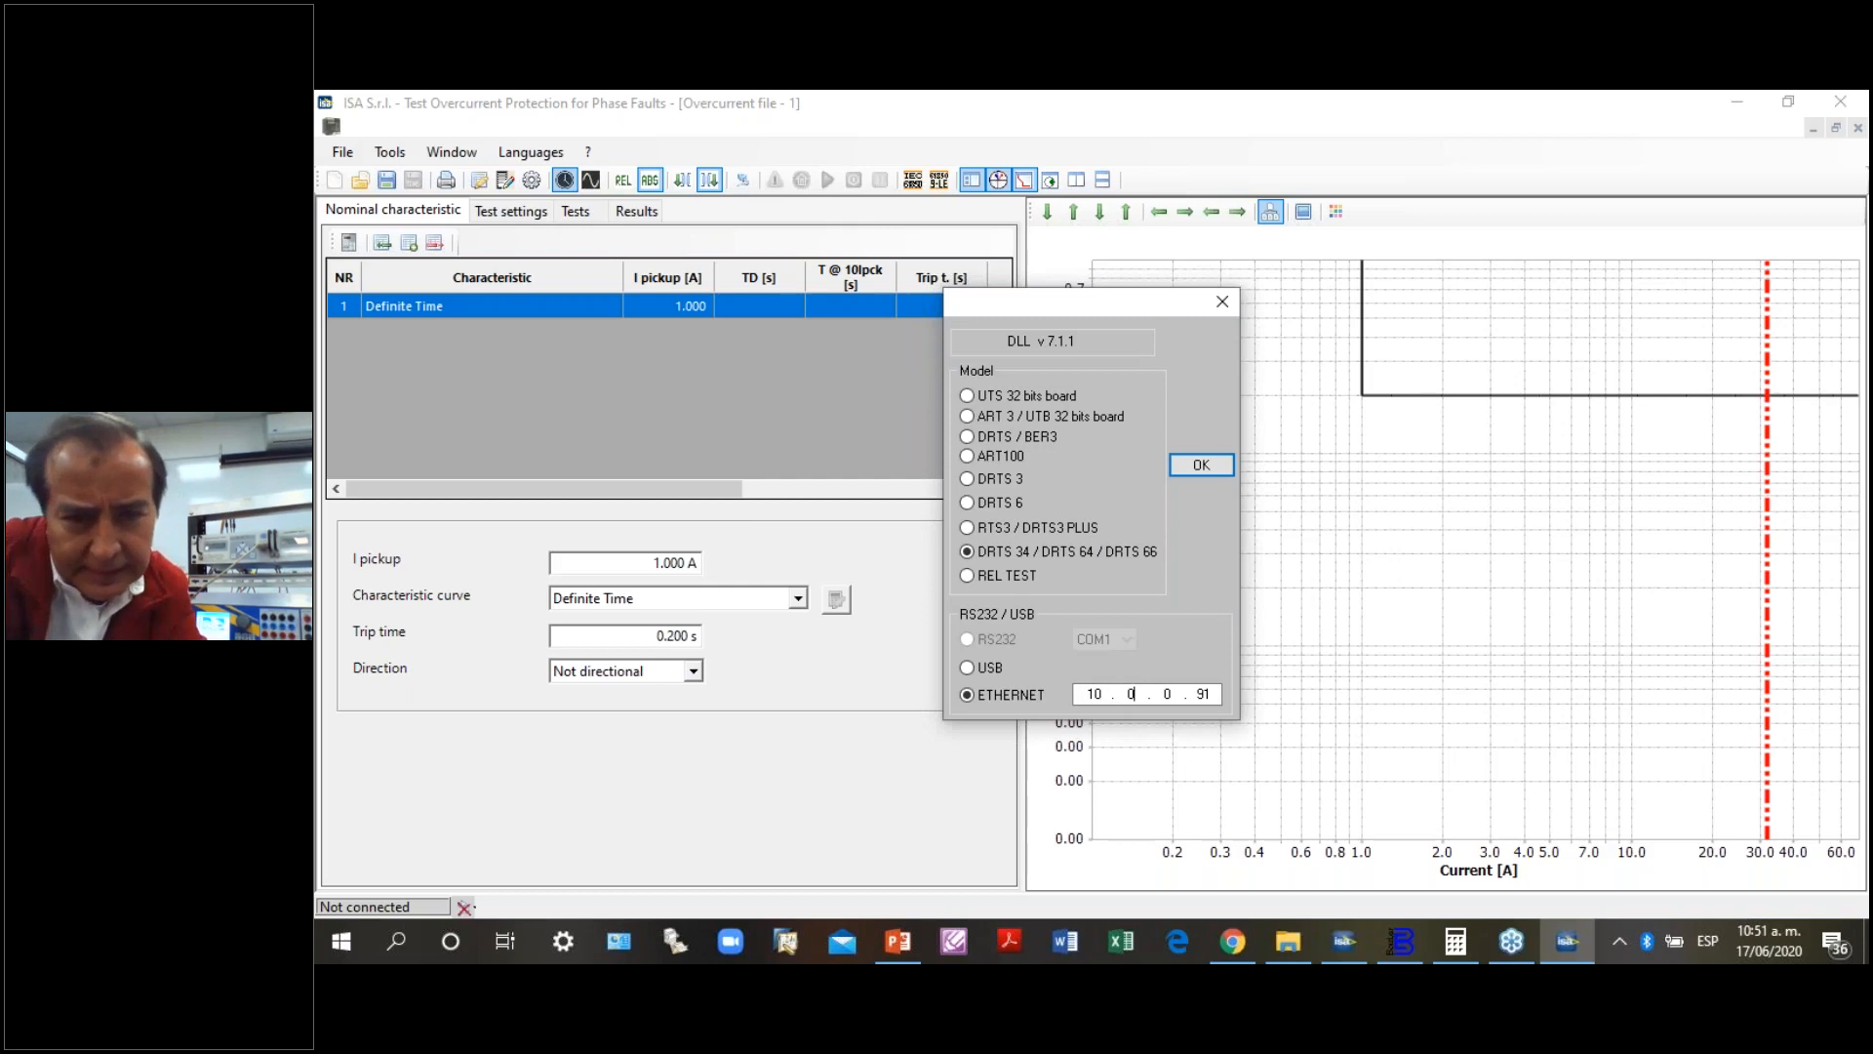
double_click(1167, 694)
text(1)
double_click(1203, 694)
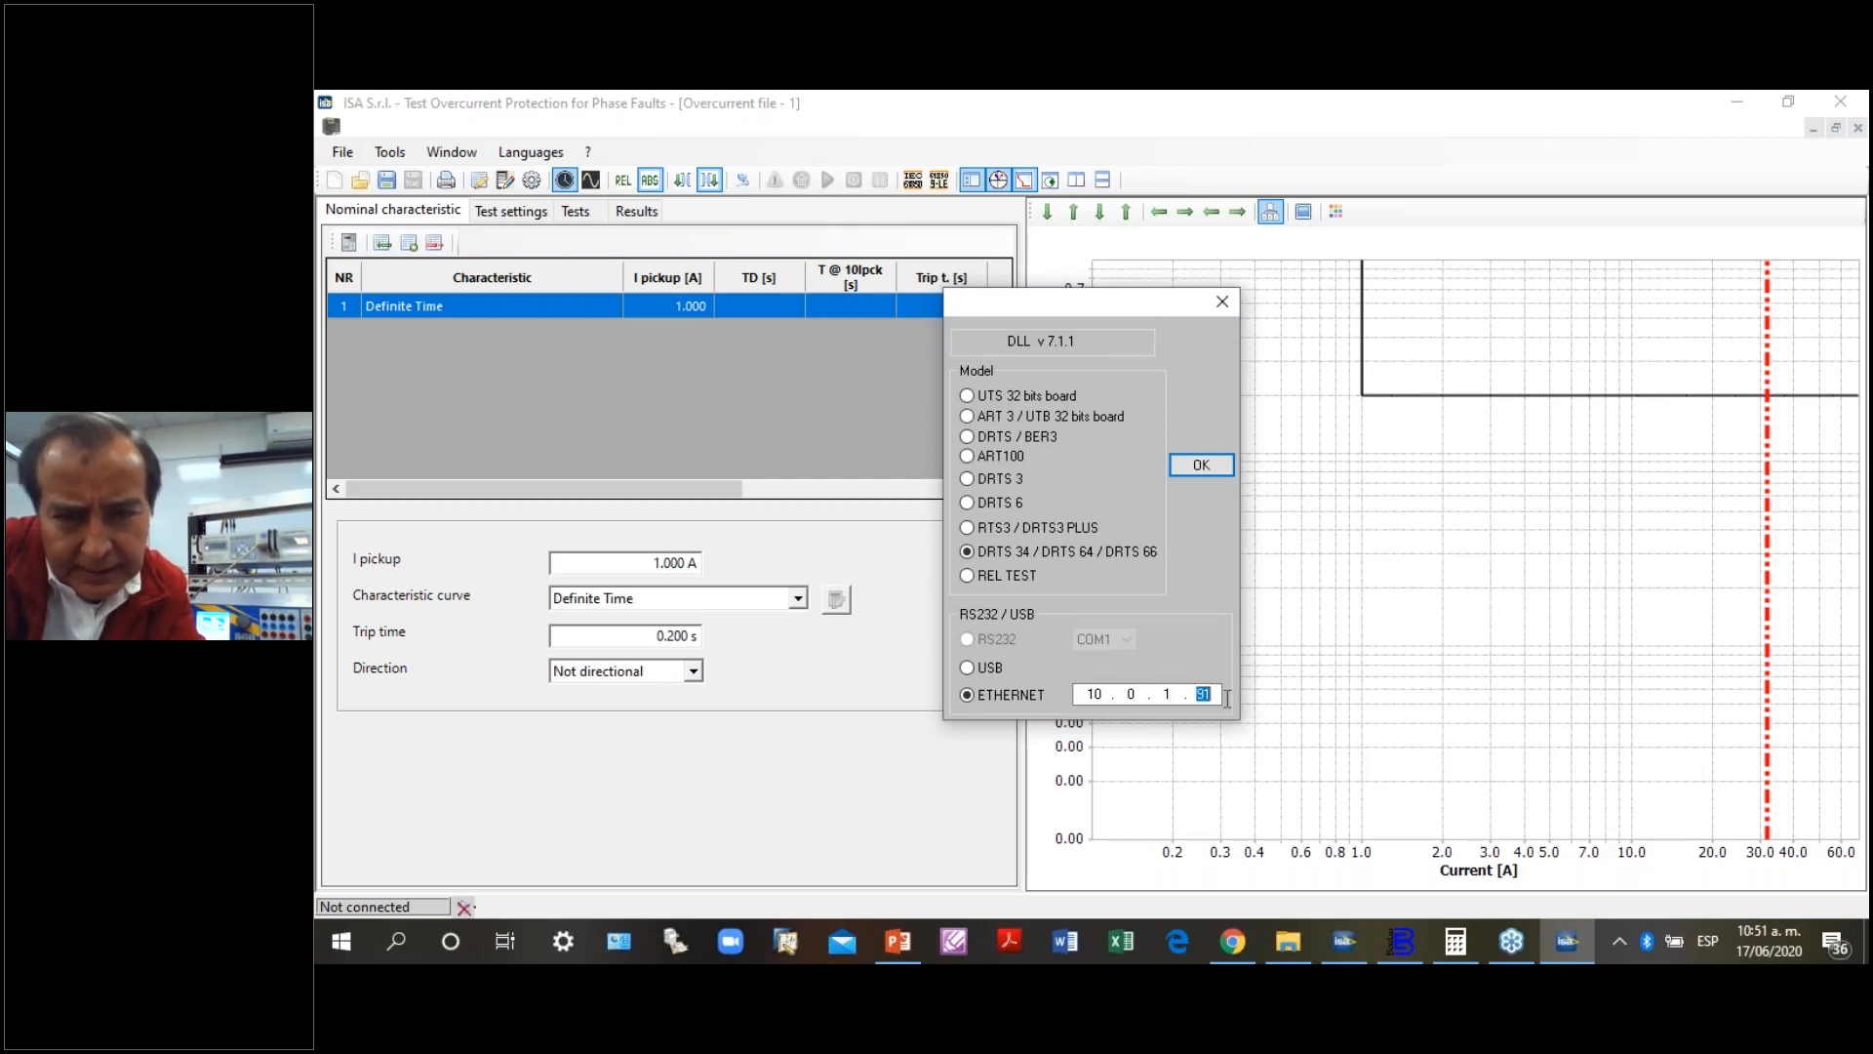
text(56)
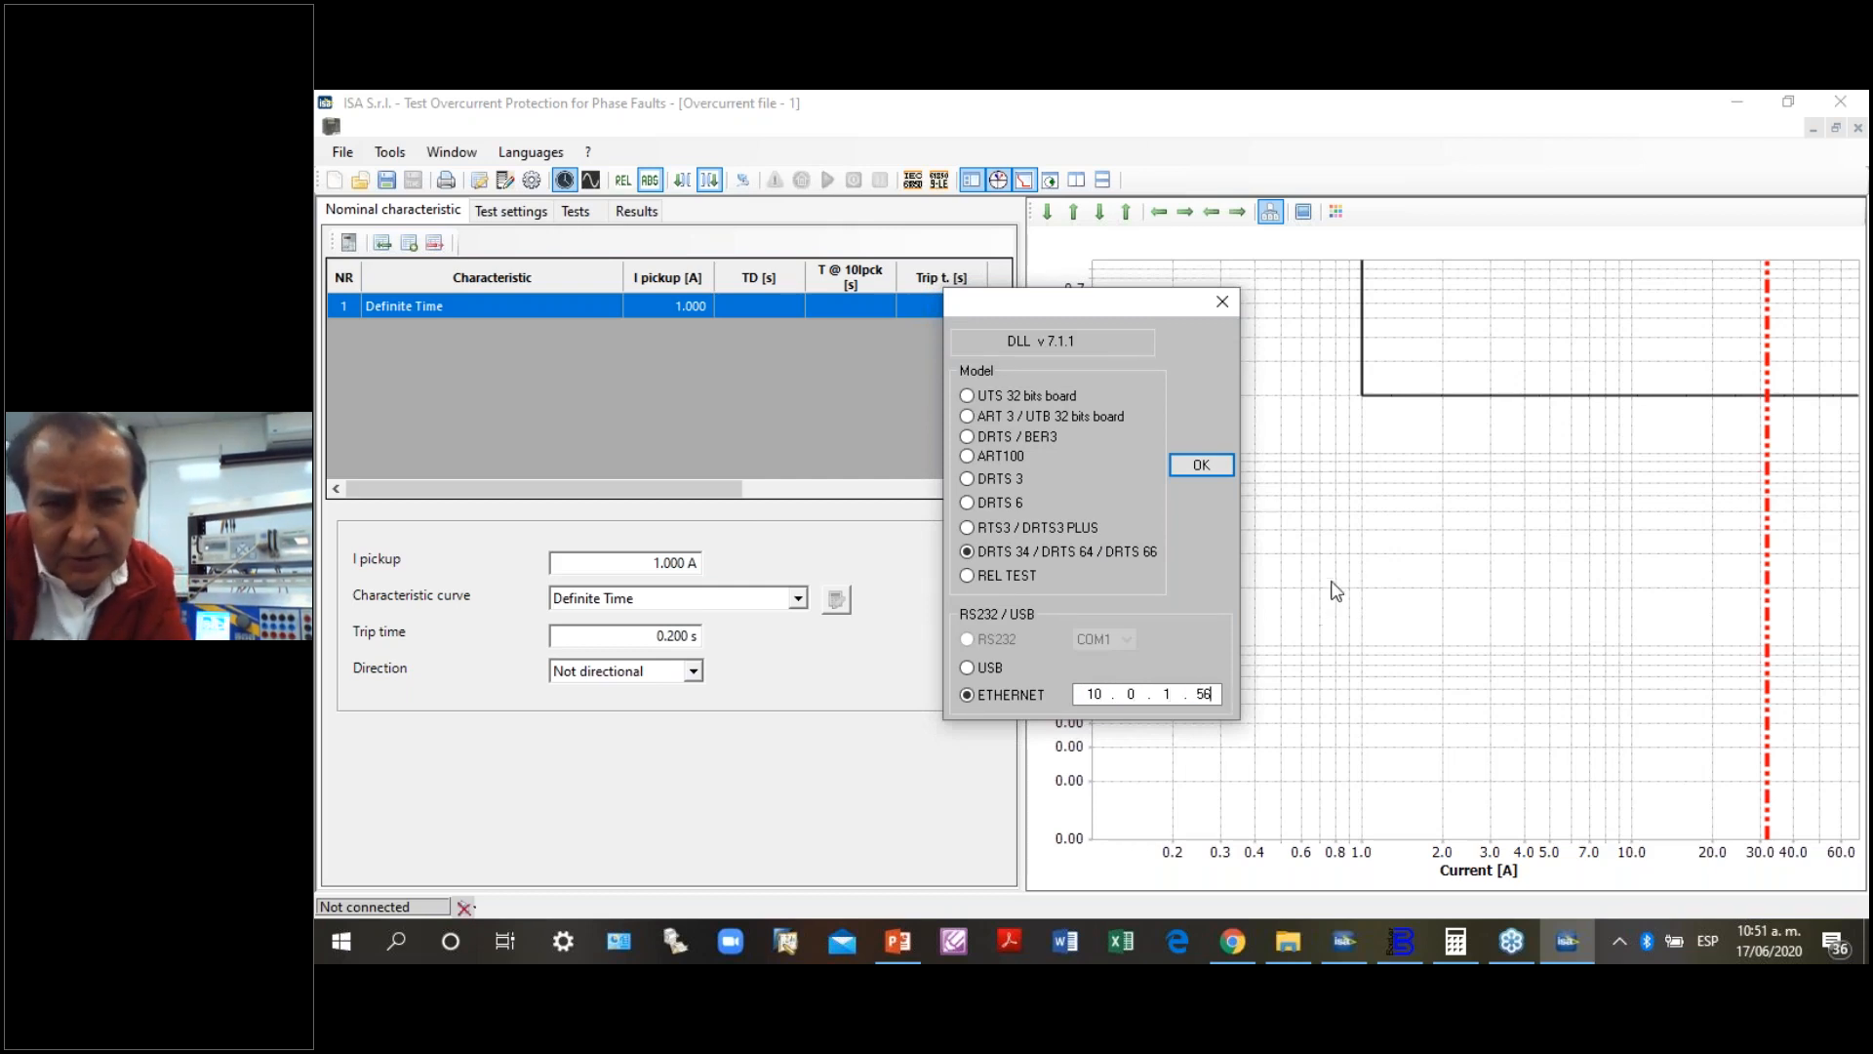
click(1201, 464)
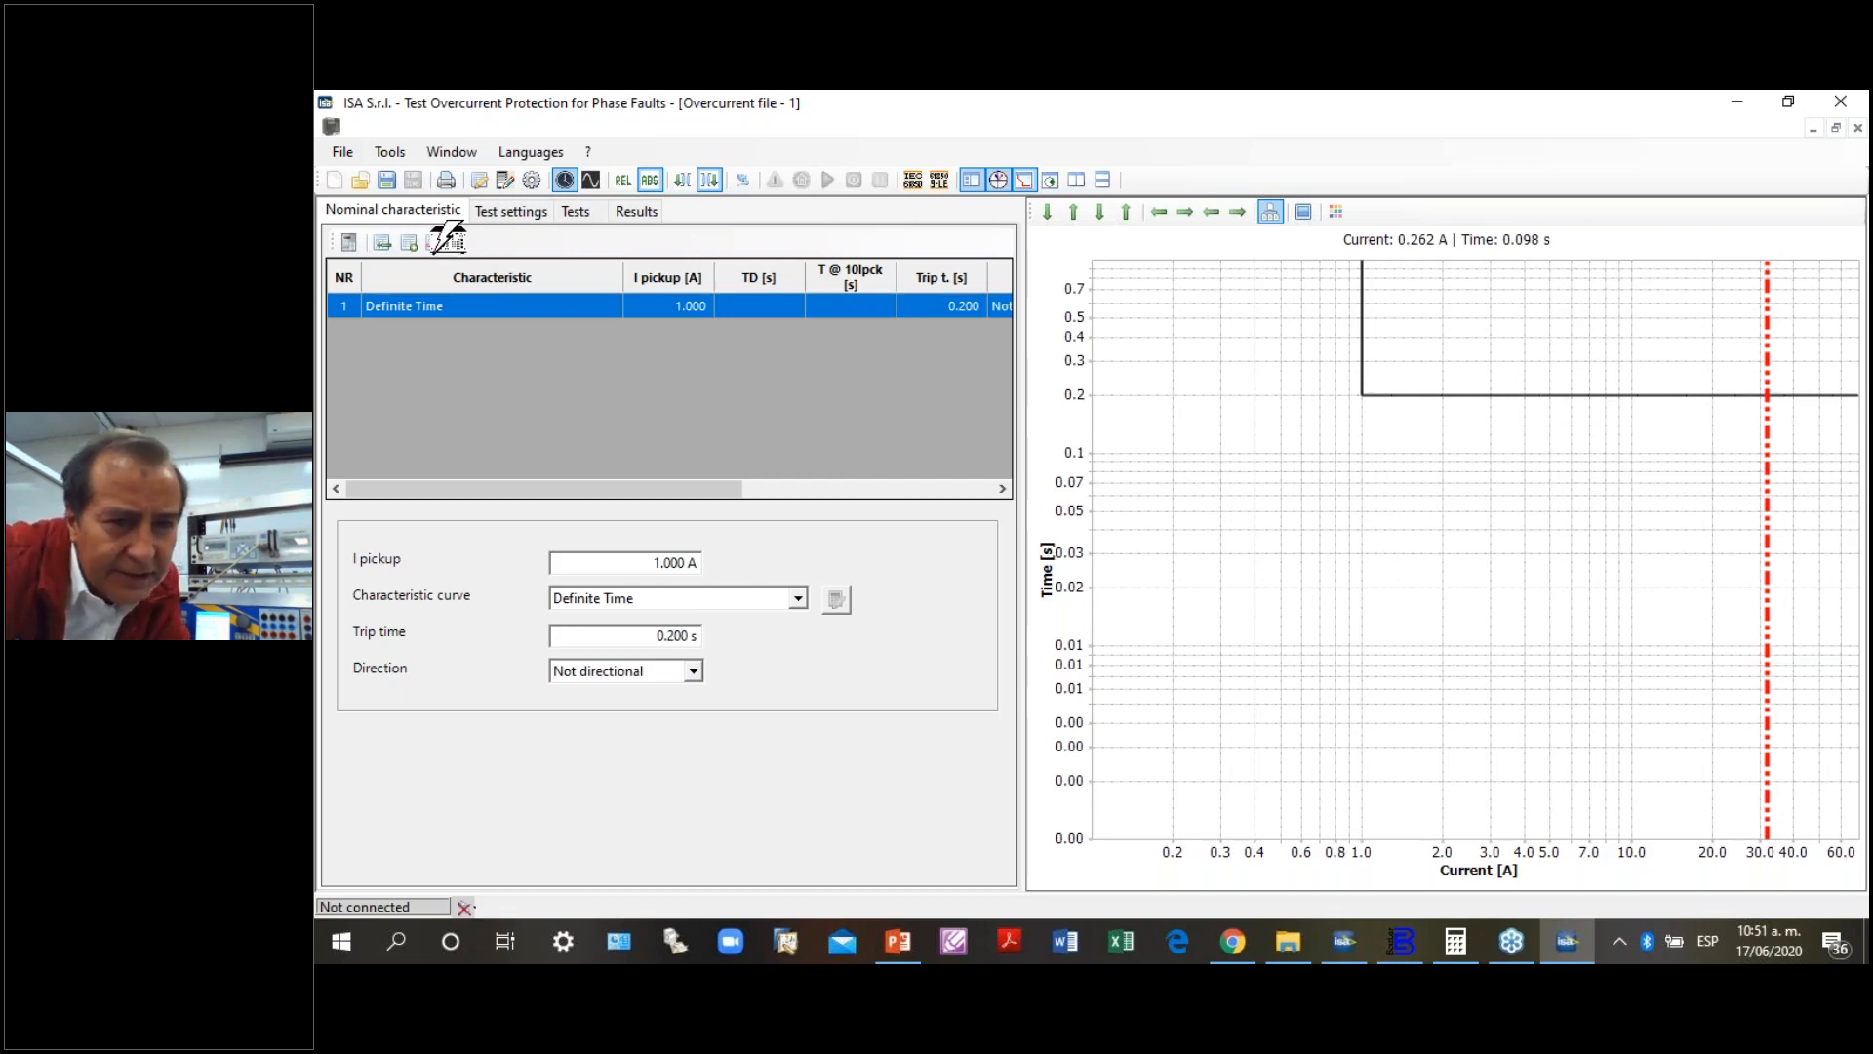
- Open the overcurrent file "BASLER V-IAC sin puntos de prueba.ovc" from the Results folder
click(344, 154)
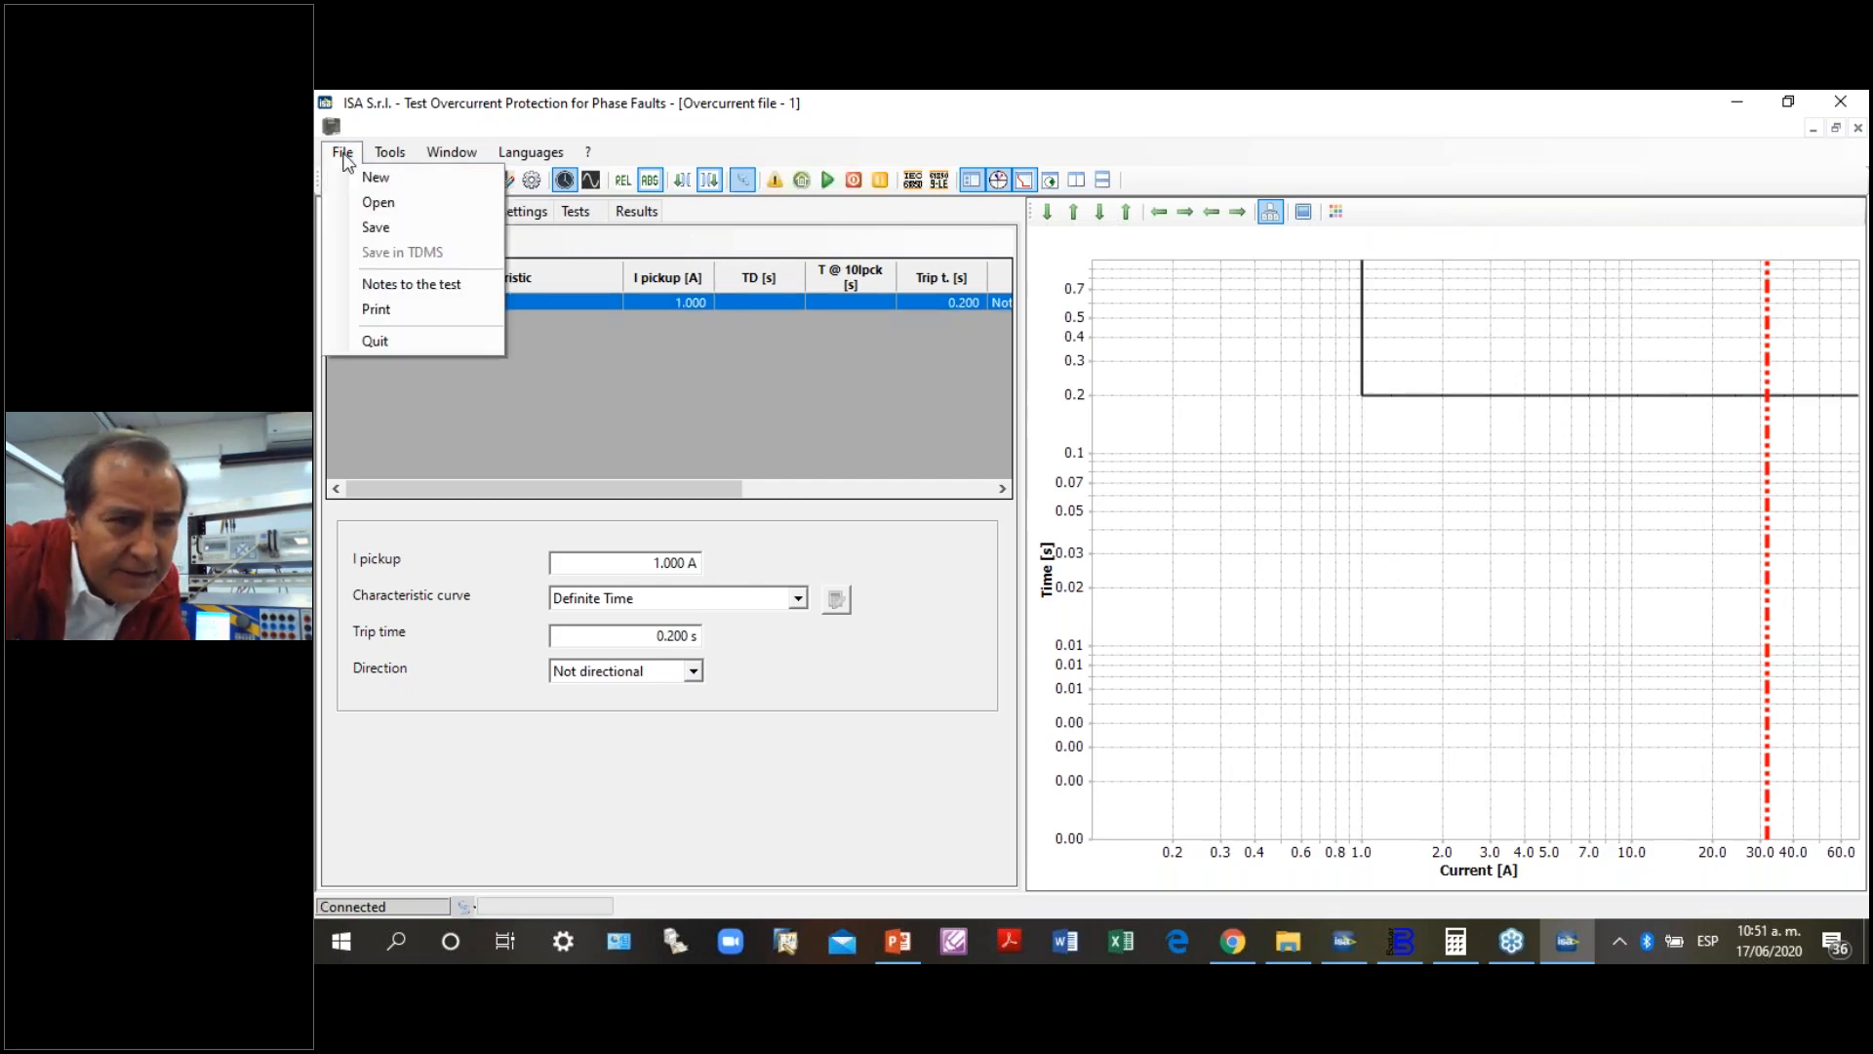
click(380, 203)
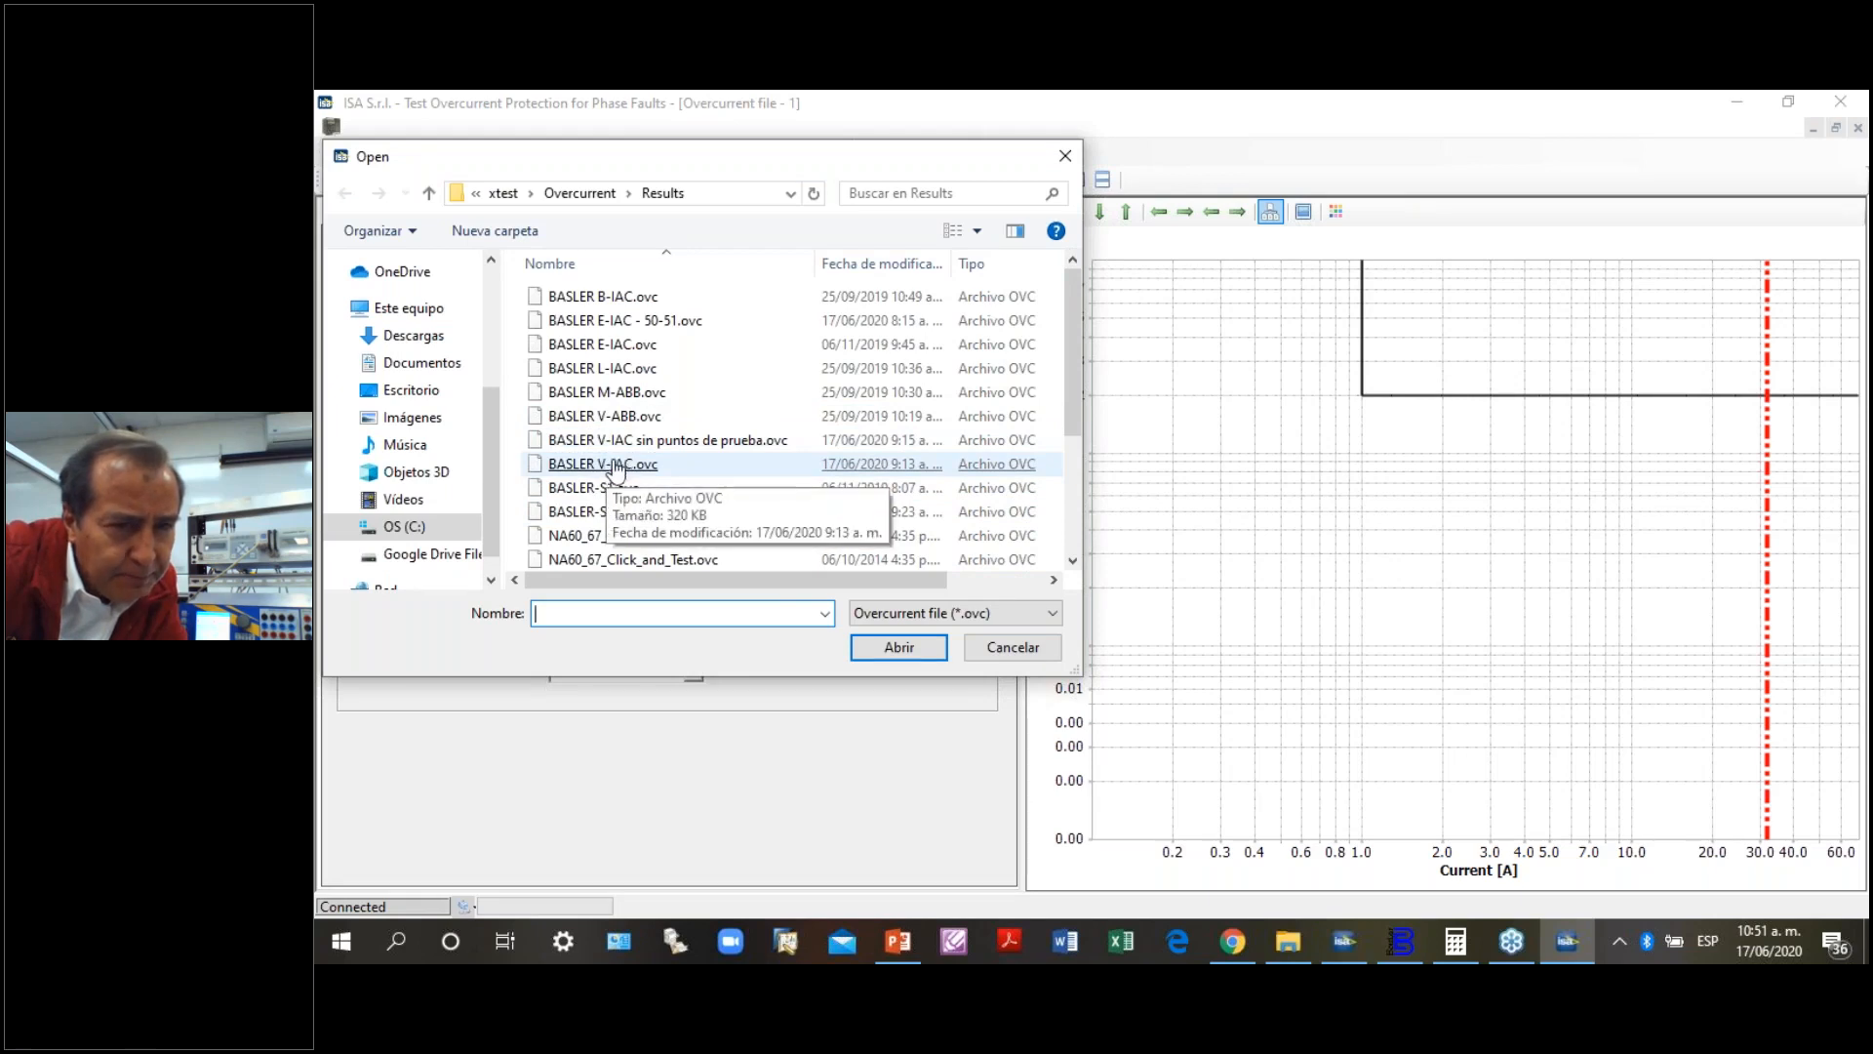
click(623, 444)
double_click(626, 444)
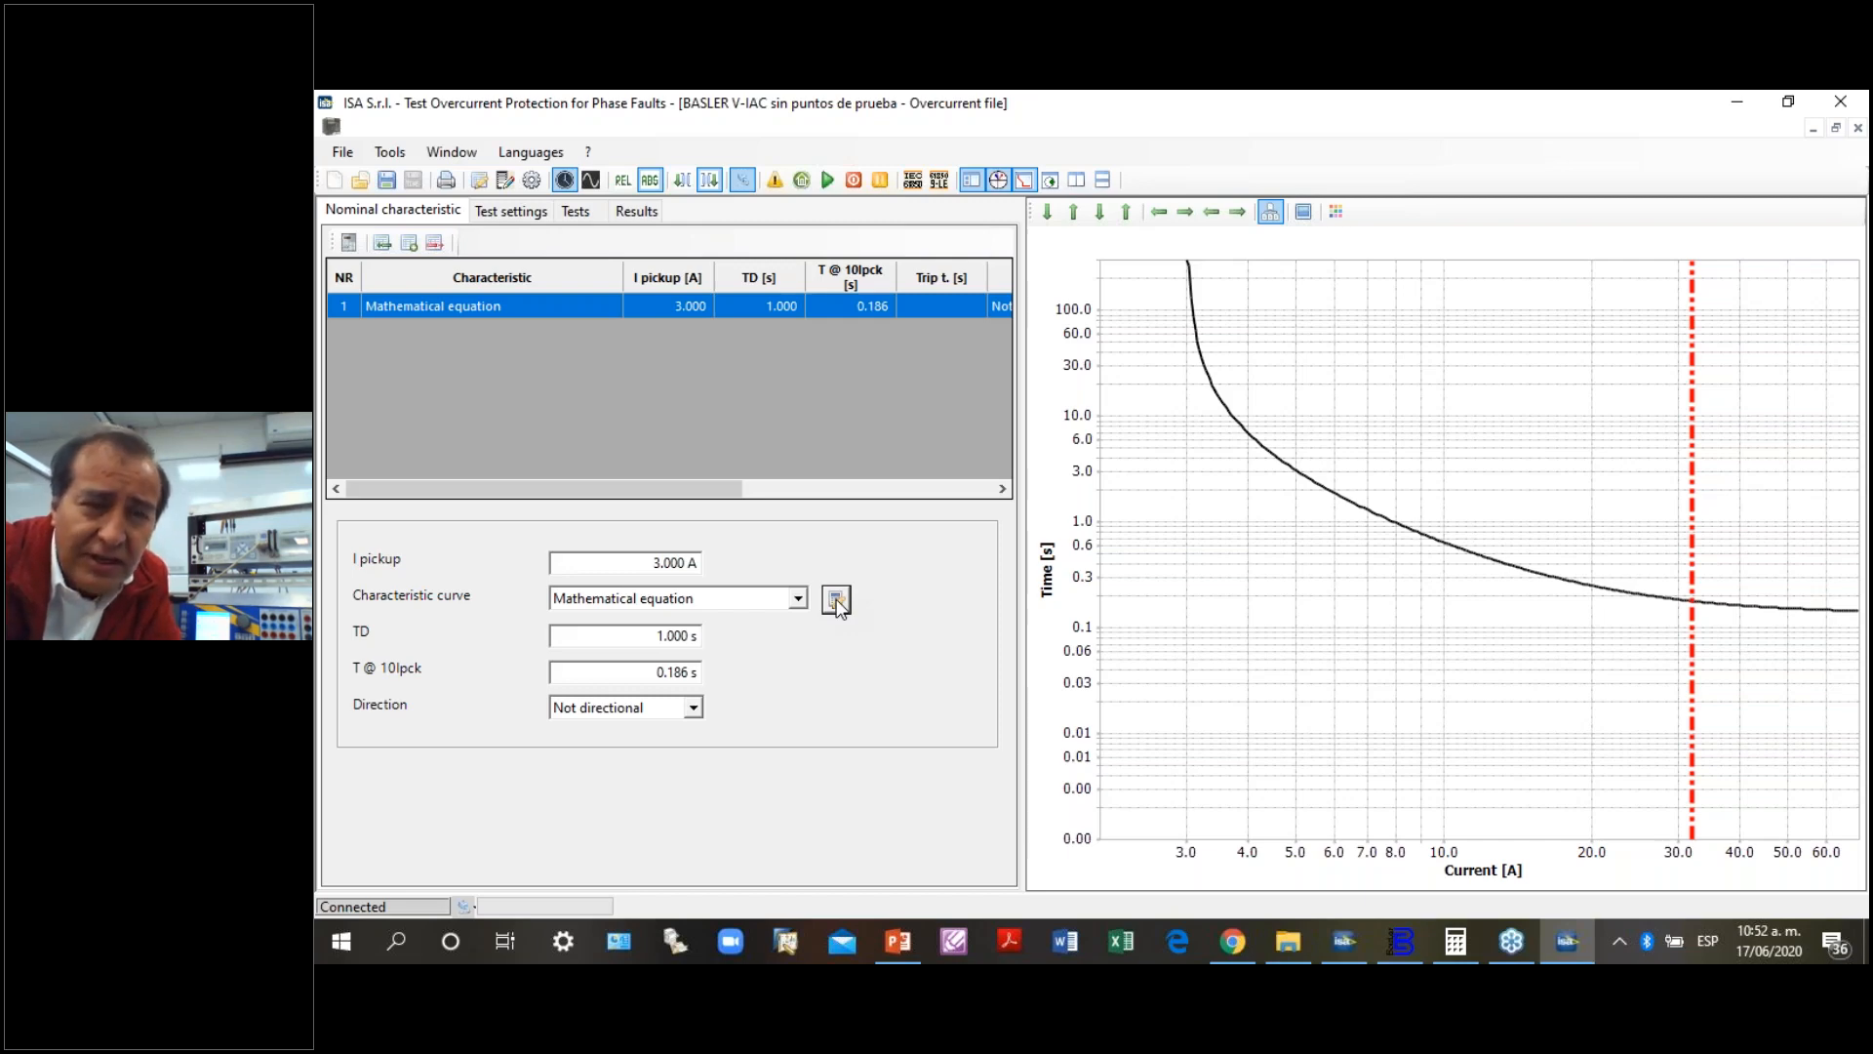
- Review the characteristic curve's mathematical equation, keeping the IEC generic formula and examining its A, B, P, K1, Q and K2 coefficients
click(836, 601)
click(966, 243)
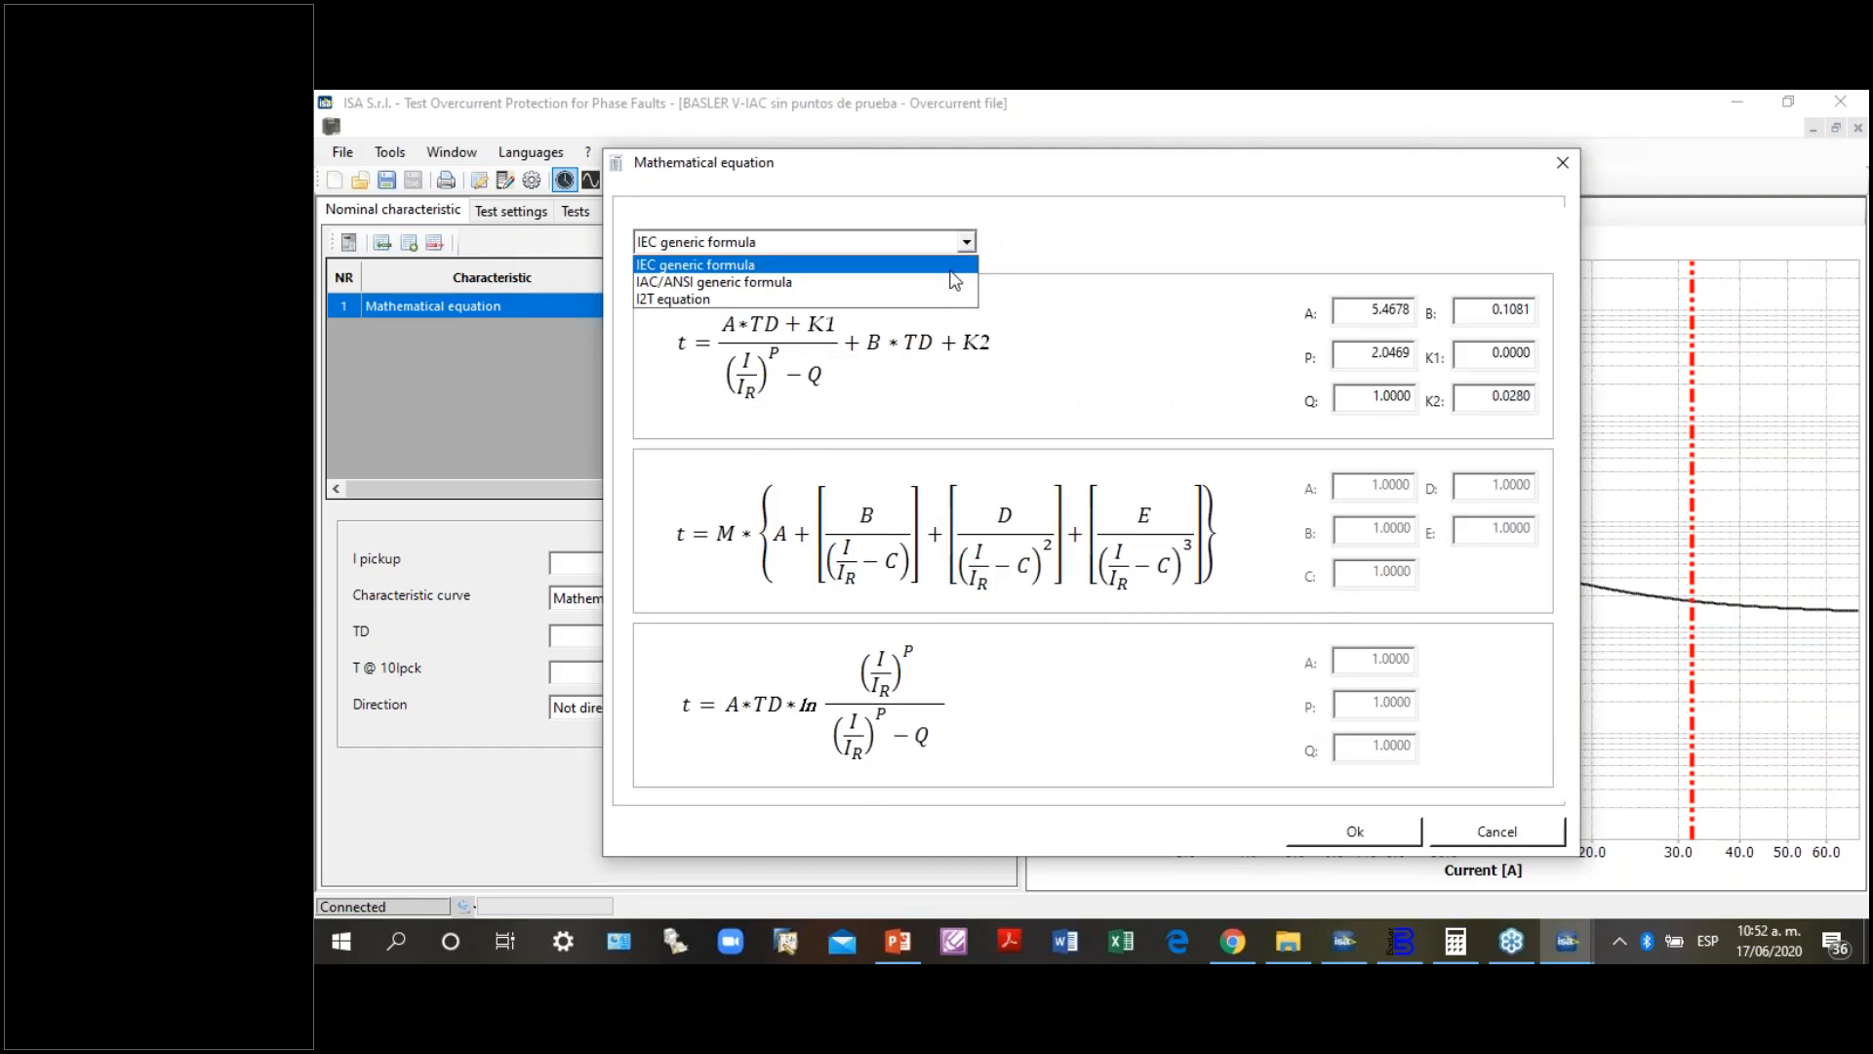
click(951, 271)
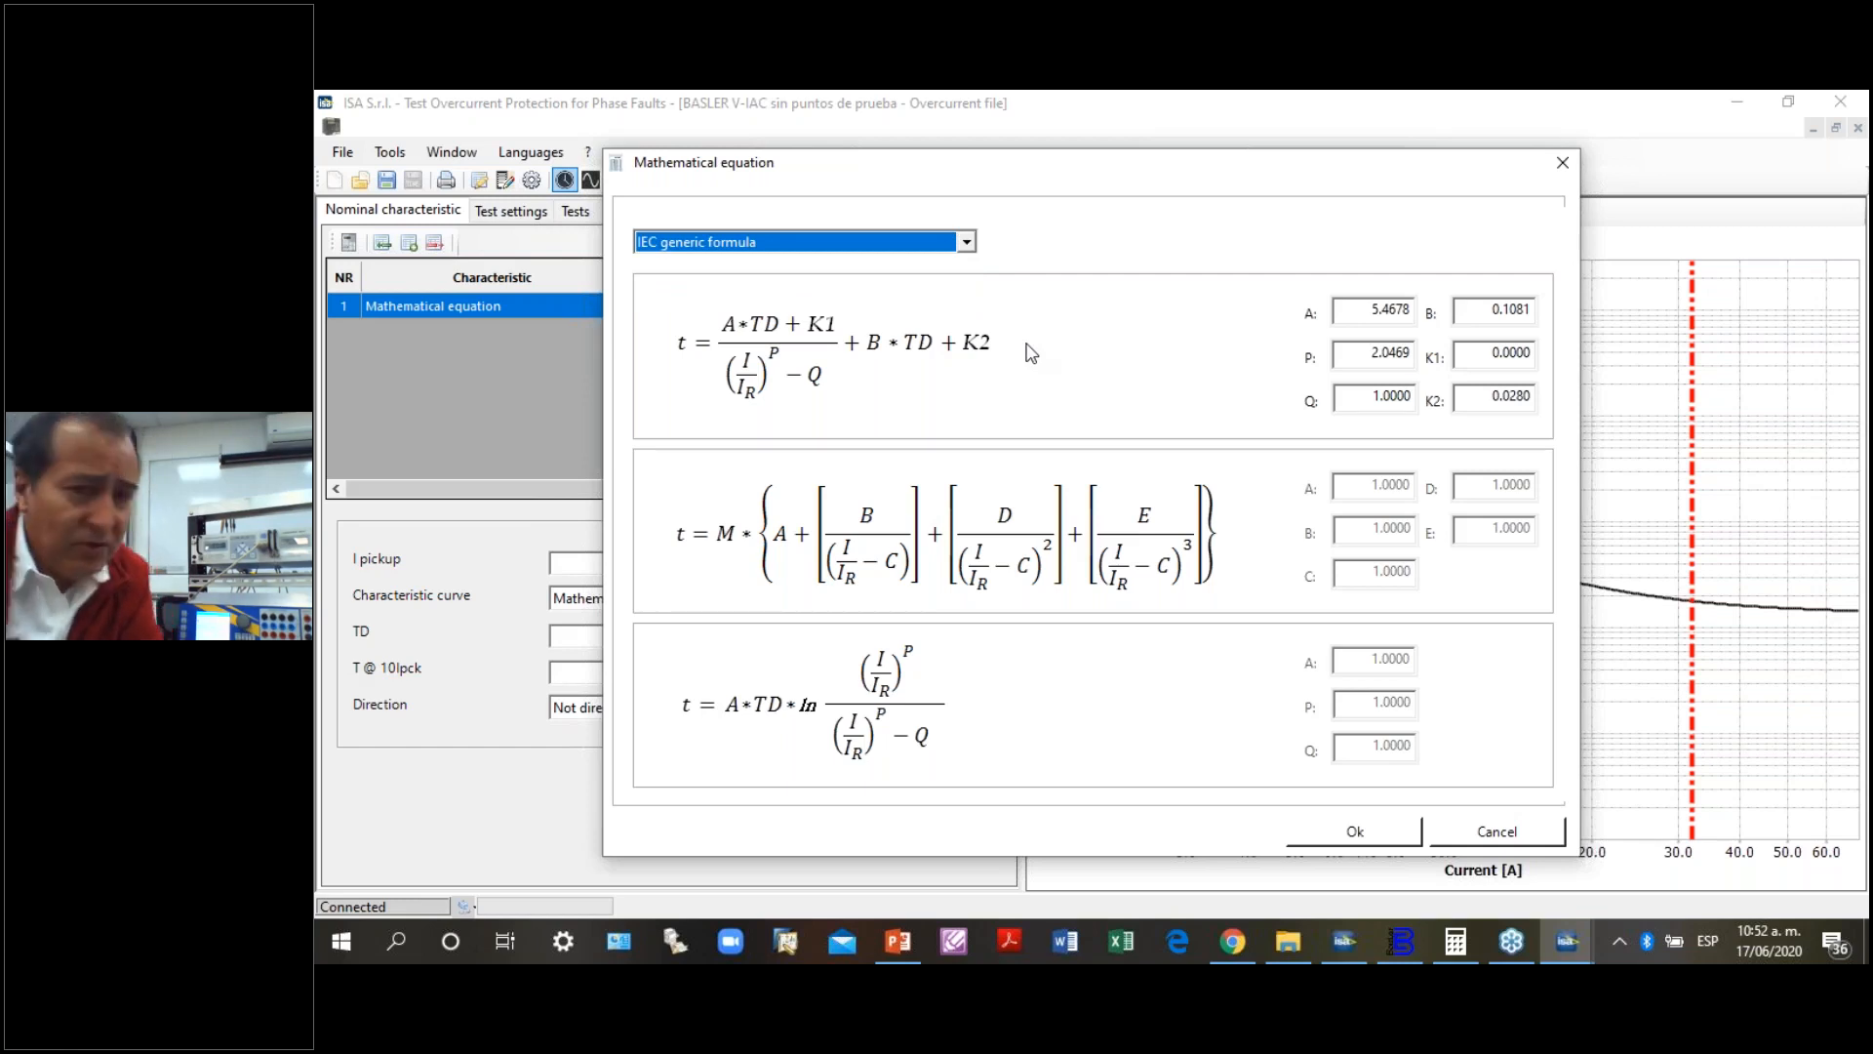
double_click(1368, 311)
double_click(1476, 310)
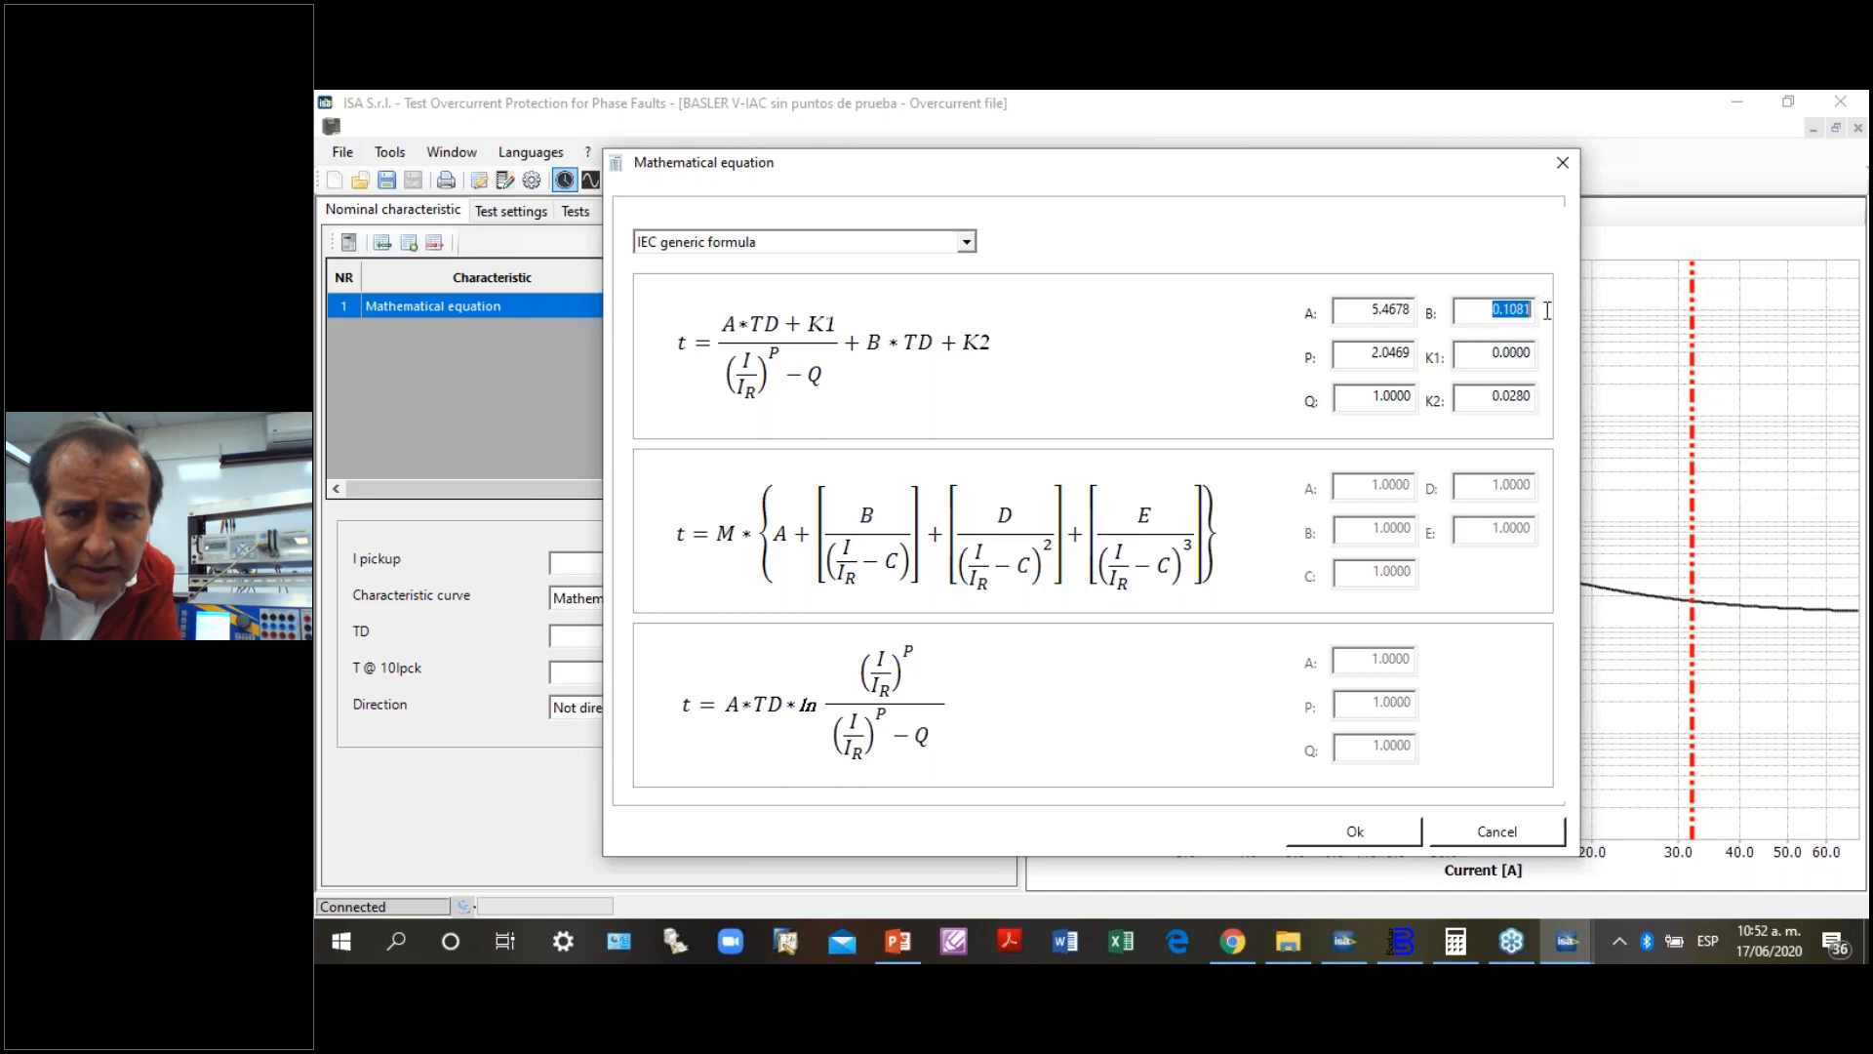
double_click(1361, 351)
double_click(1468, 351)
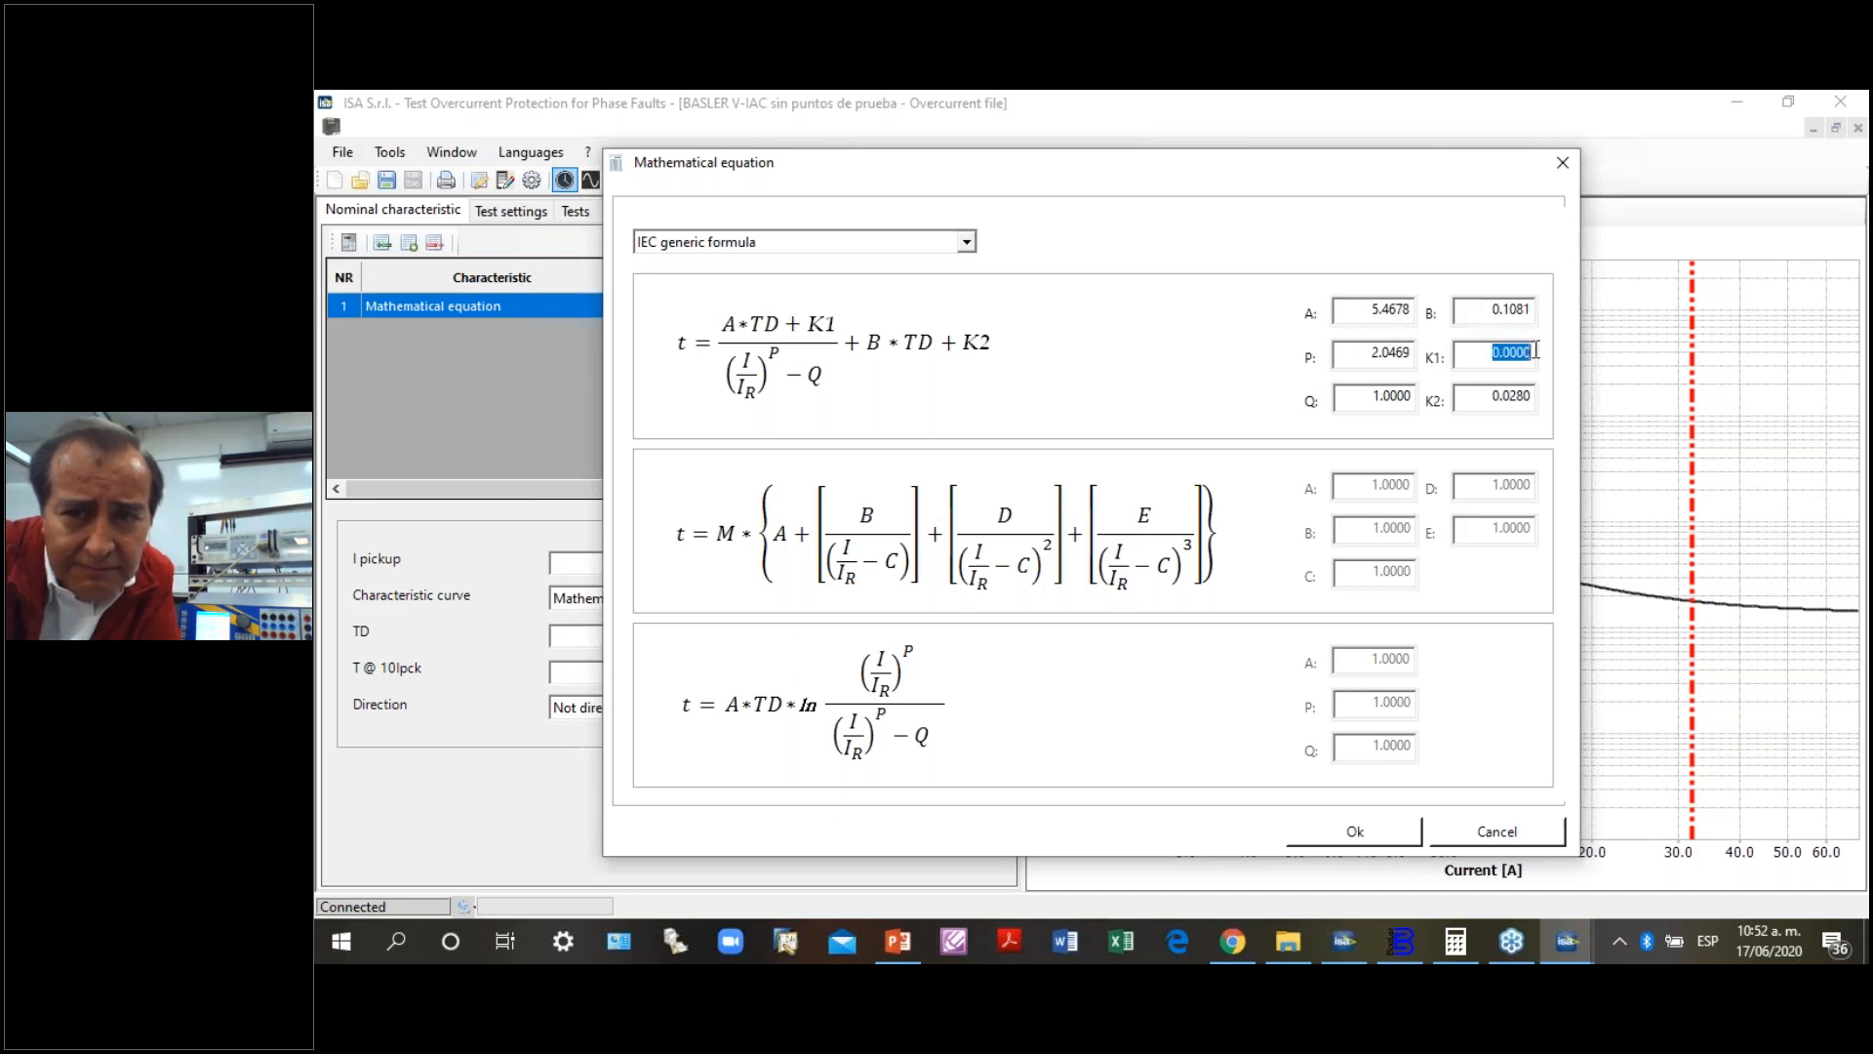
click(1364, 394)
double_click(1365, 394)
double_click(1488, 394)
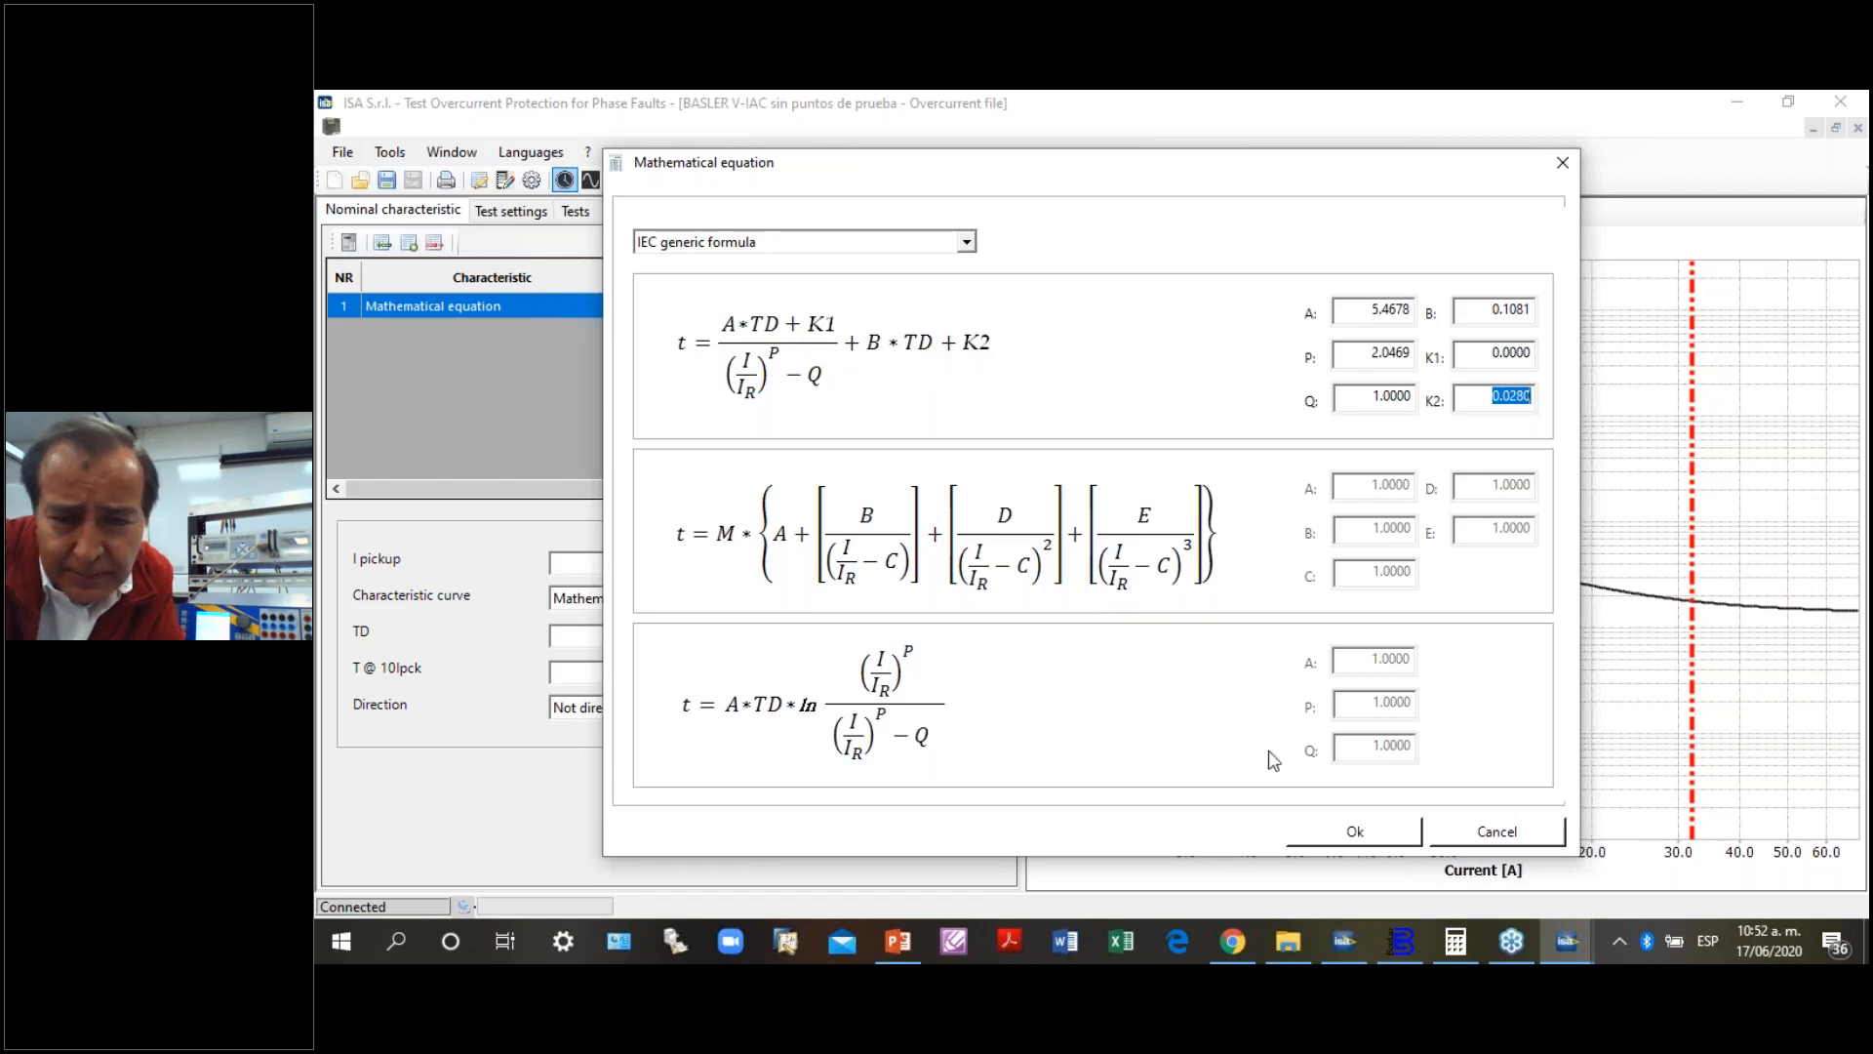
click(1354, 832)
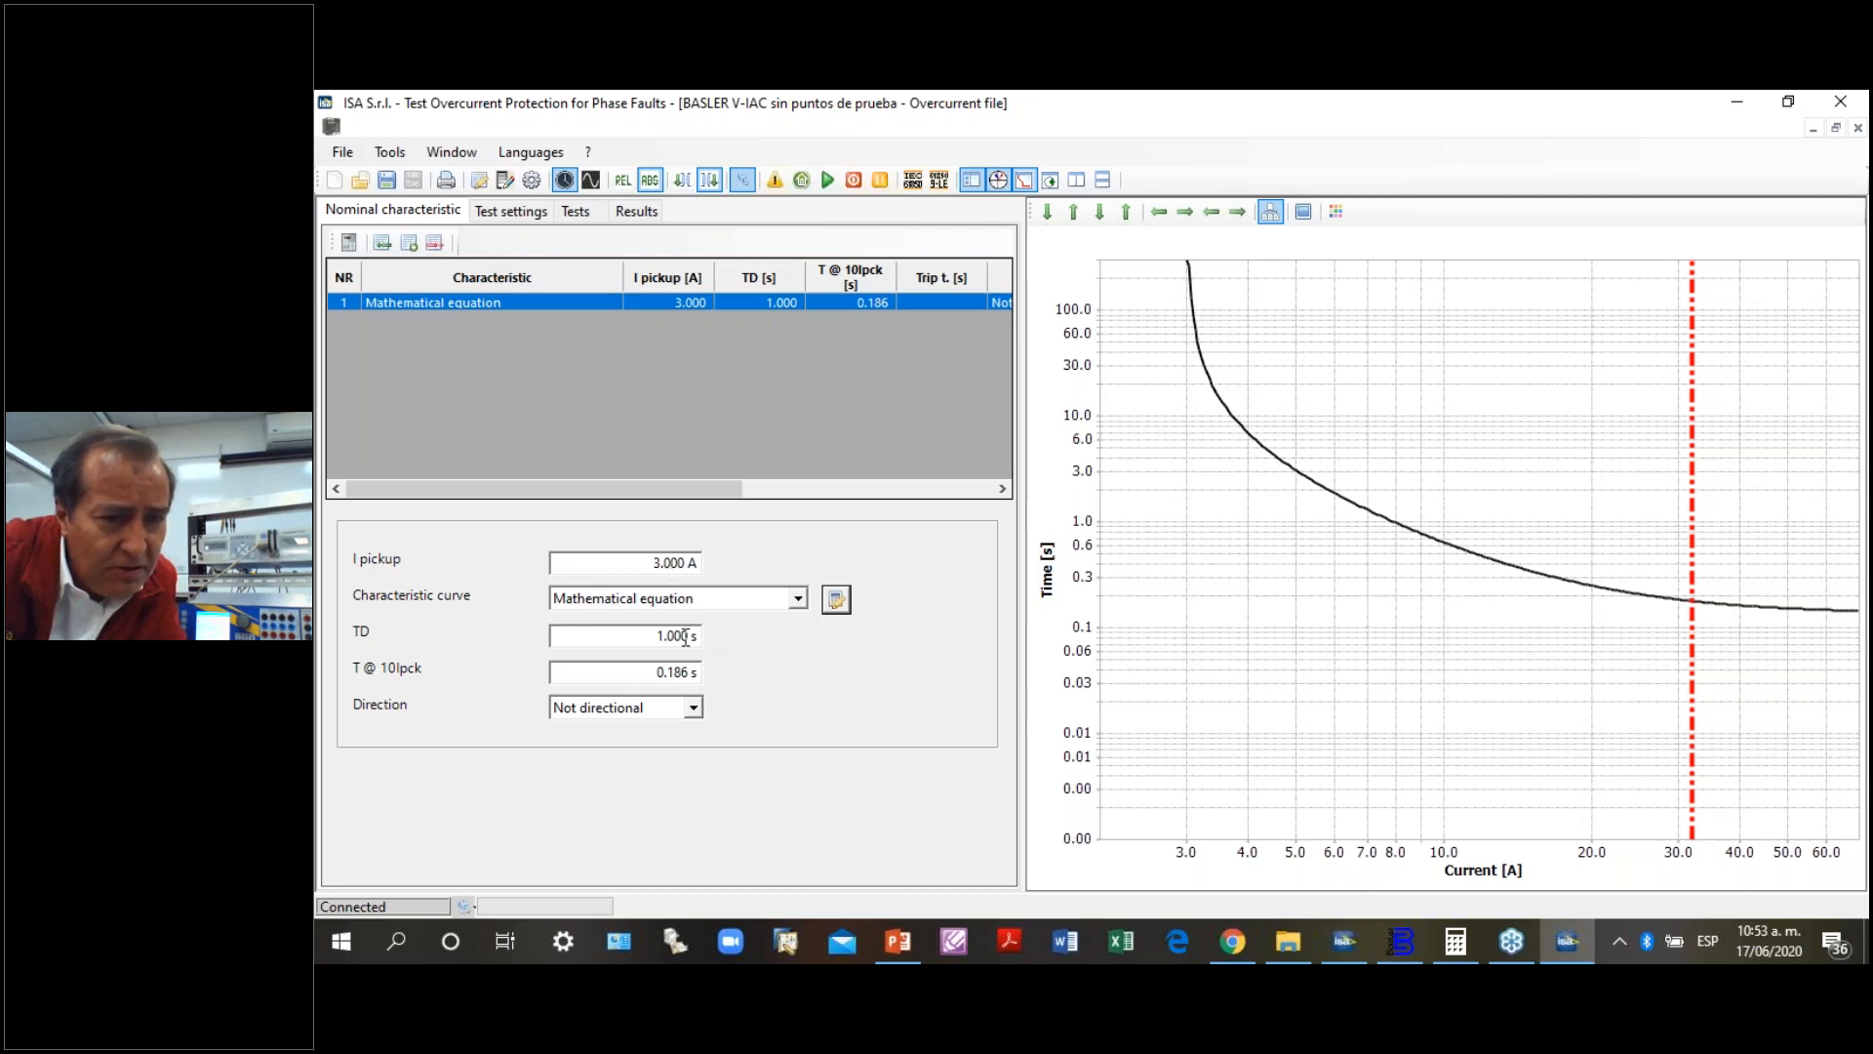
- Enable nominal voltage generation in the test settings and accept generating it from V1, V2 and V3
click(530, 212)
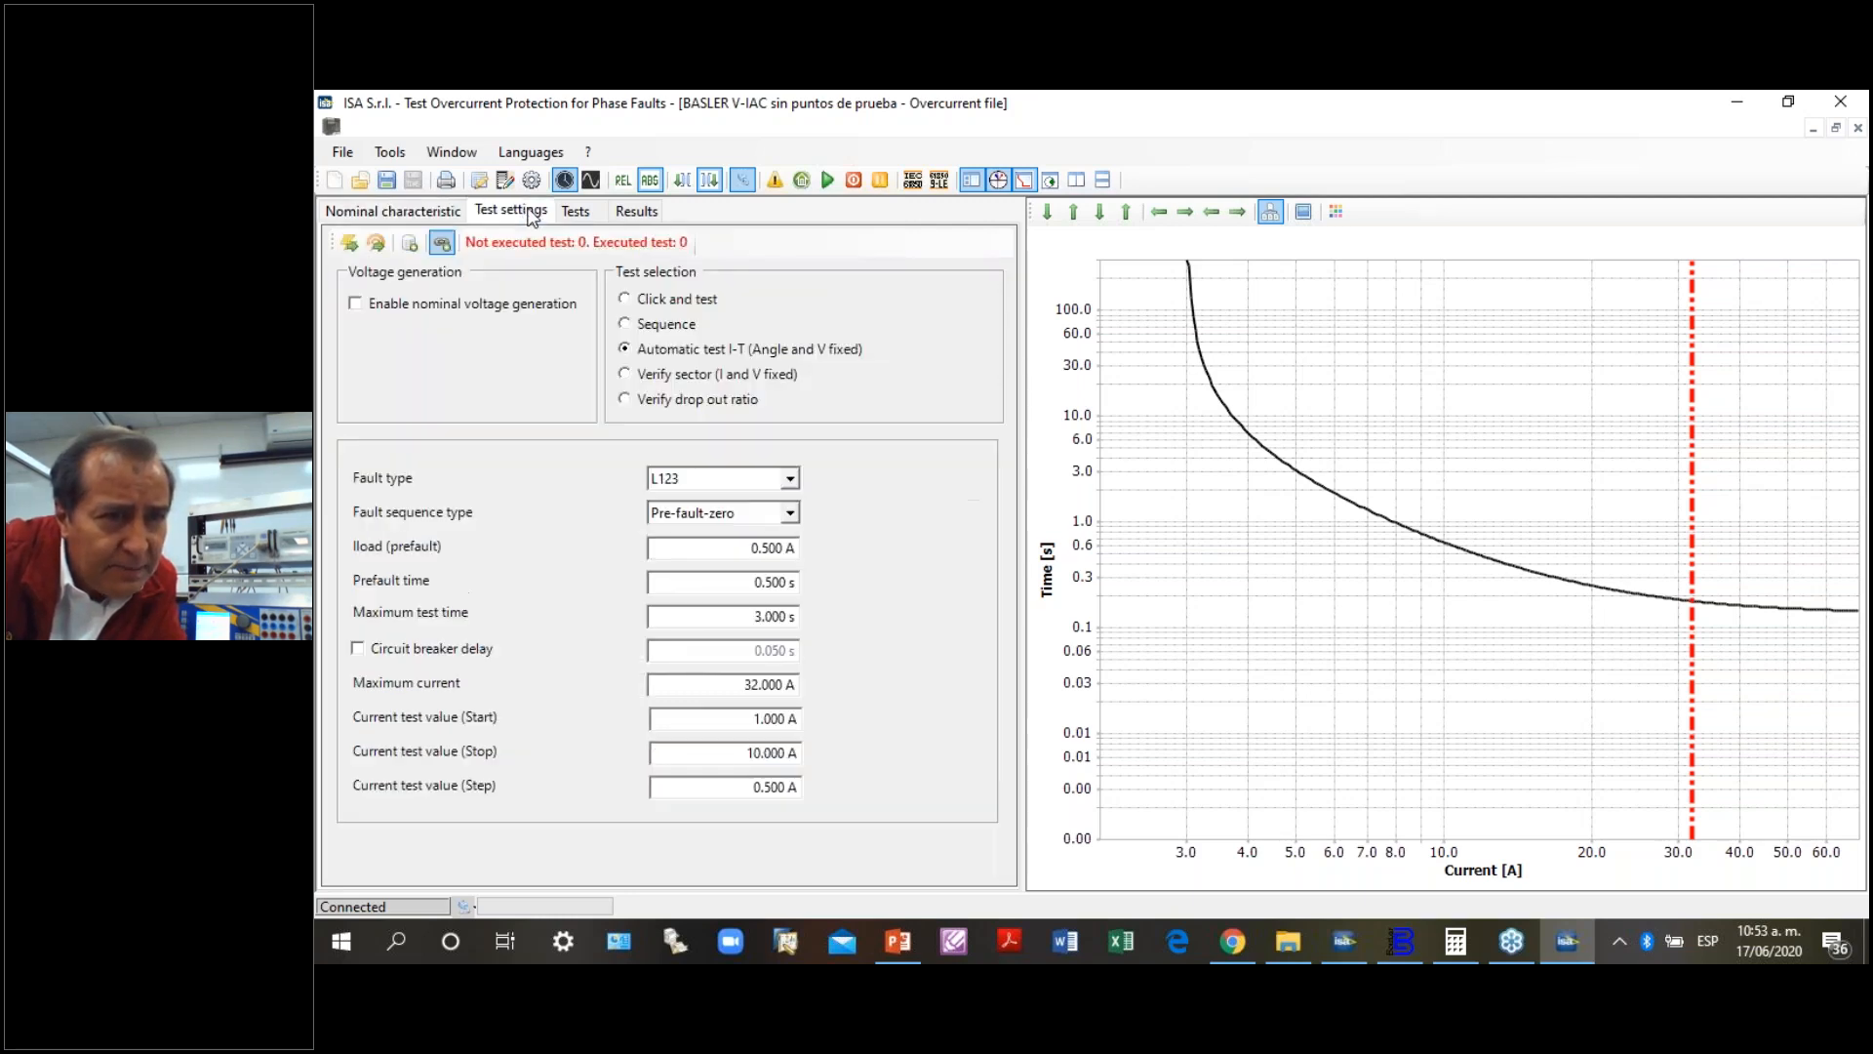
click(356, 305)
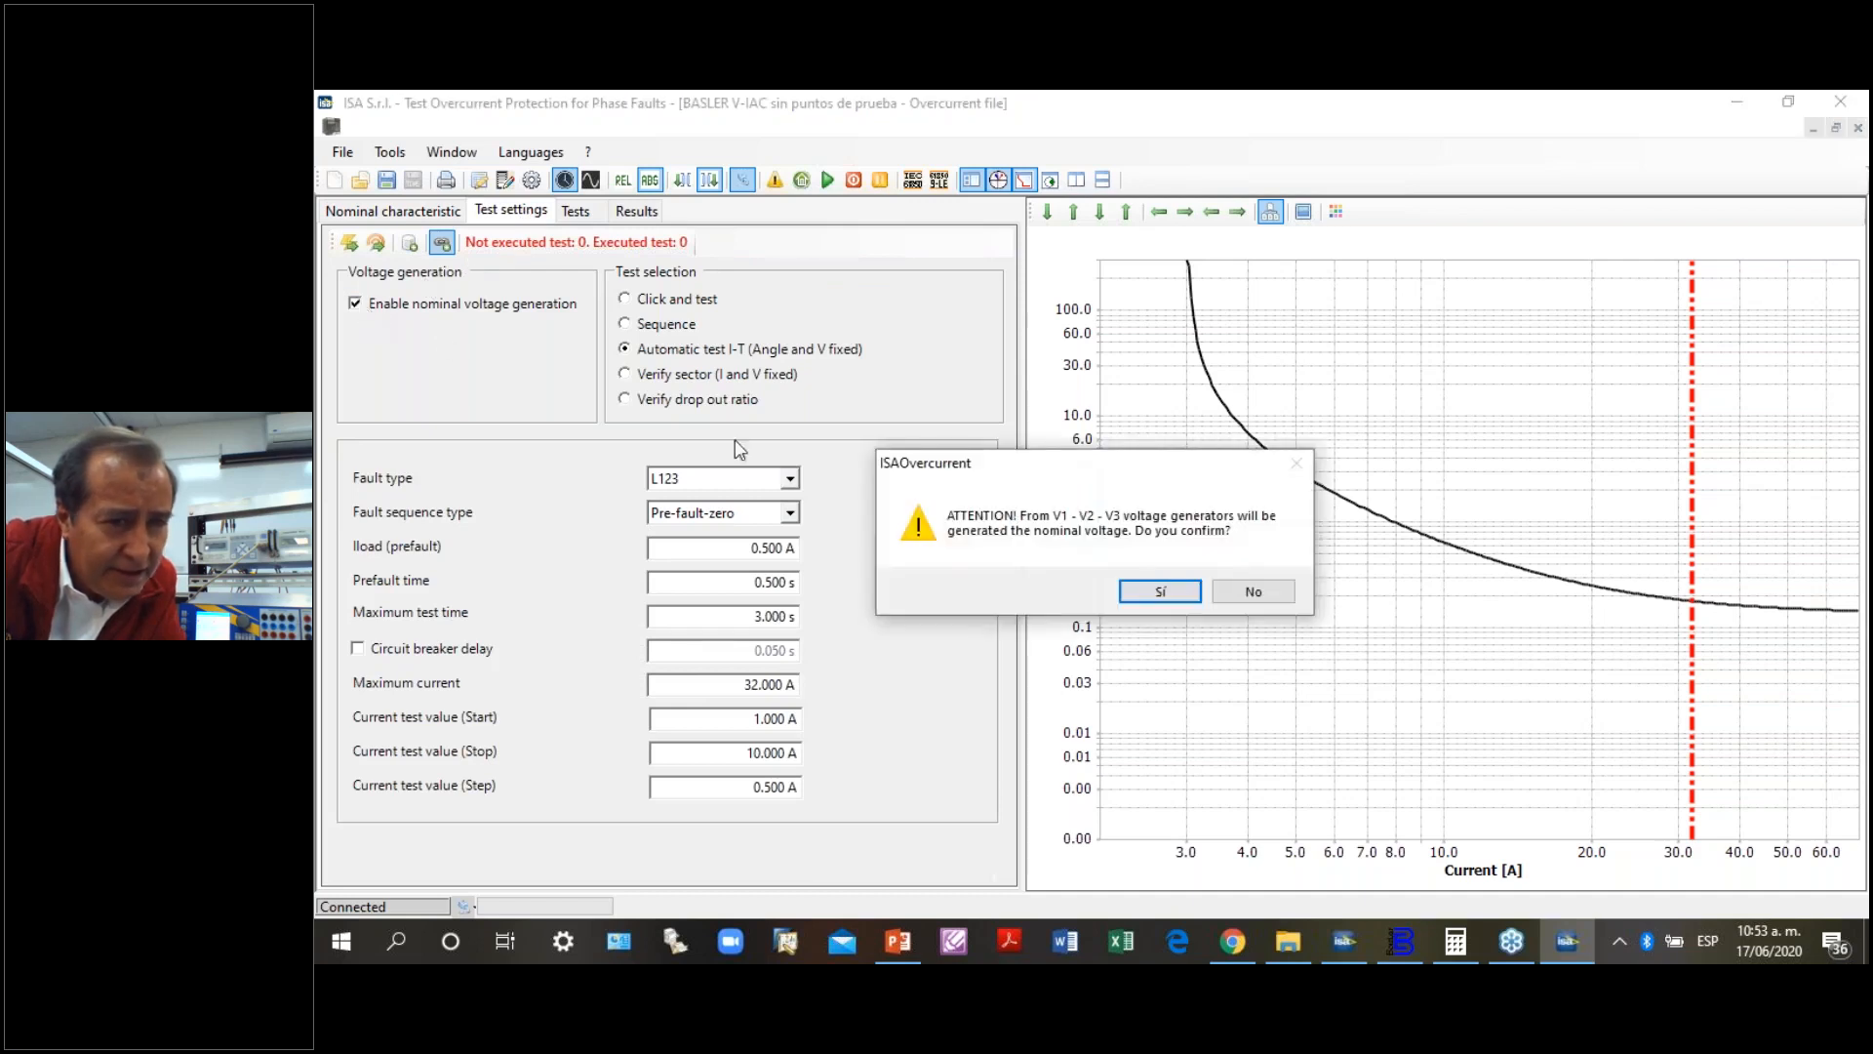
click(1160, 592)
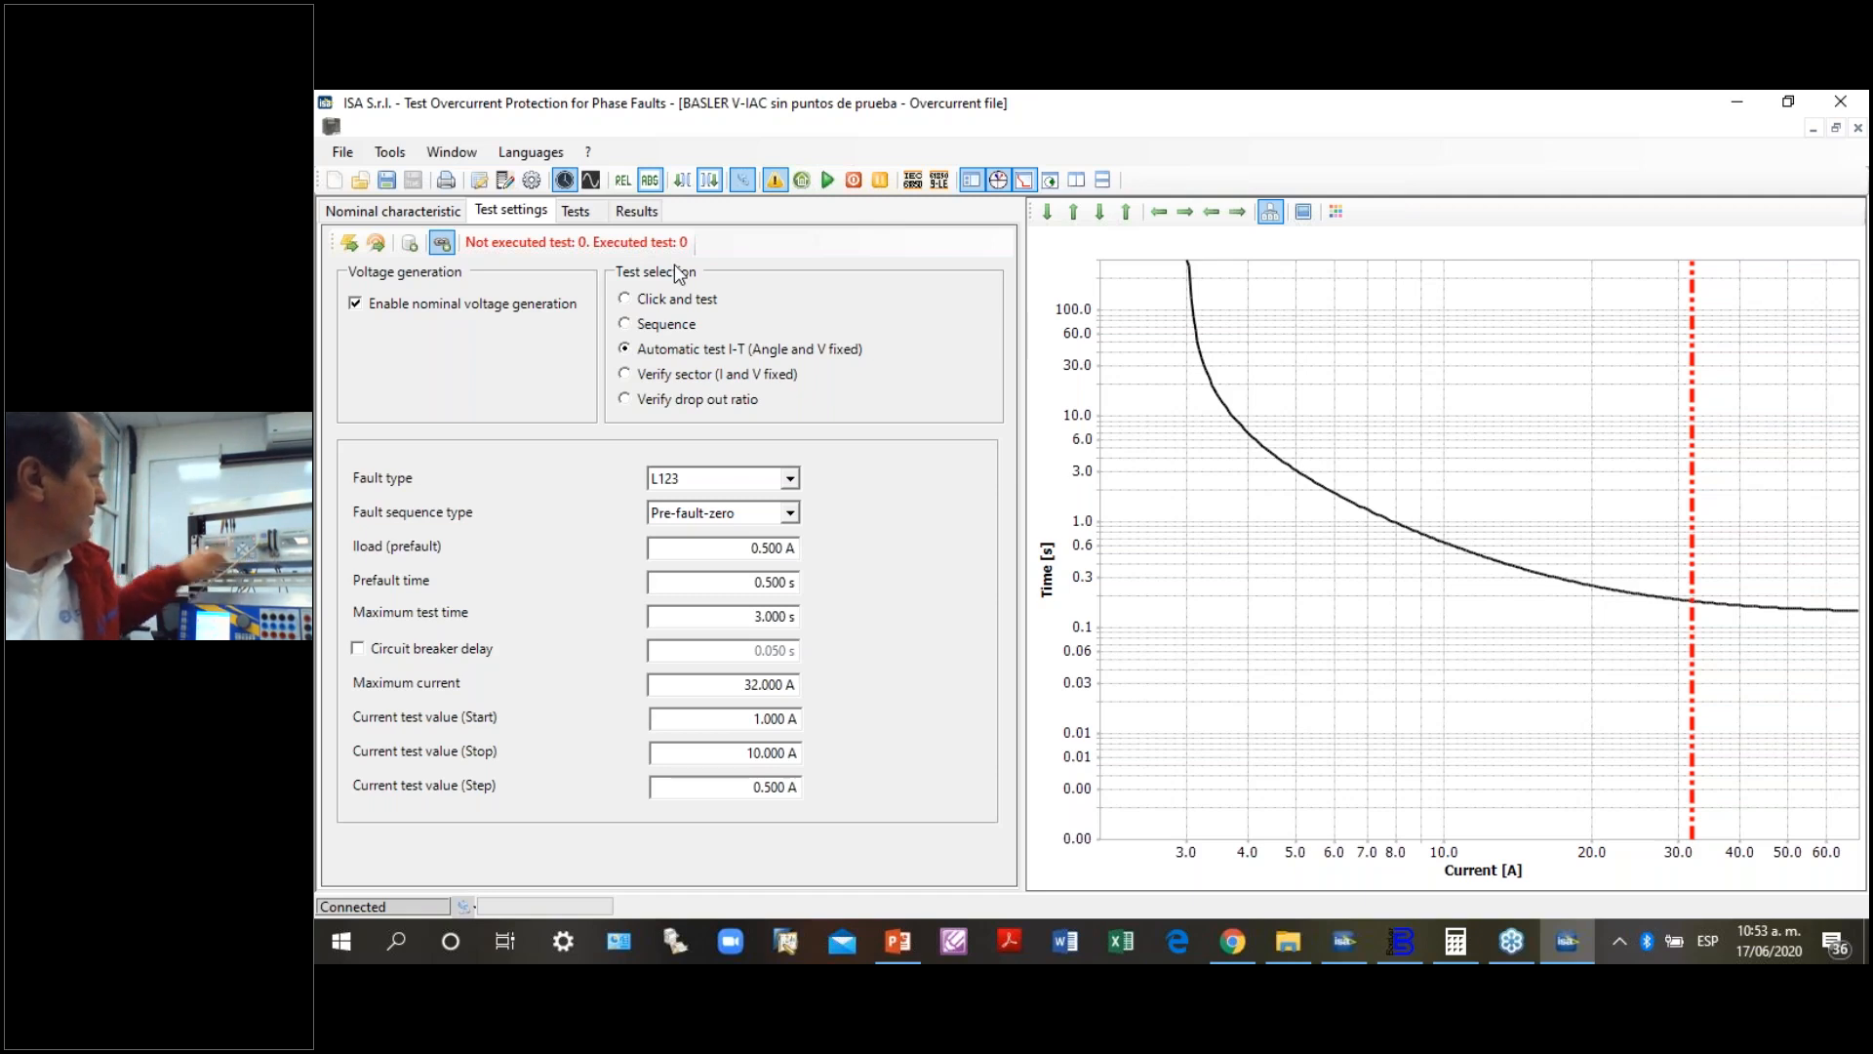
- Configure the test with fault type L123, fault sequence type Fault-zero and a maximum test time of 6 s
click(790, 480)
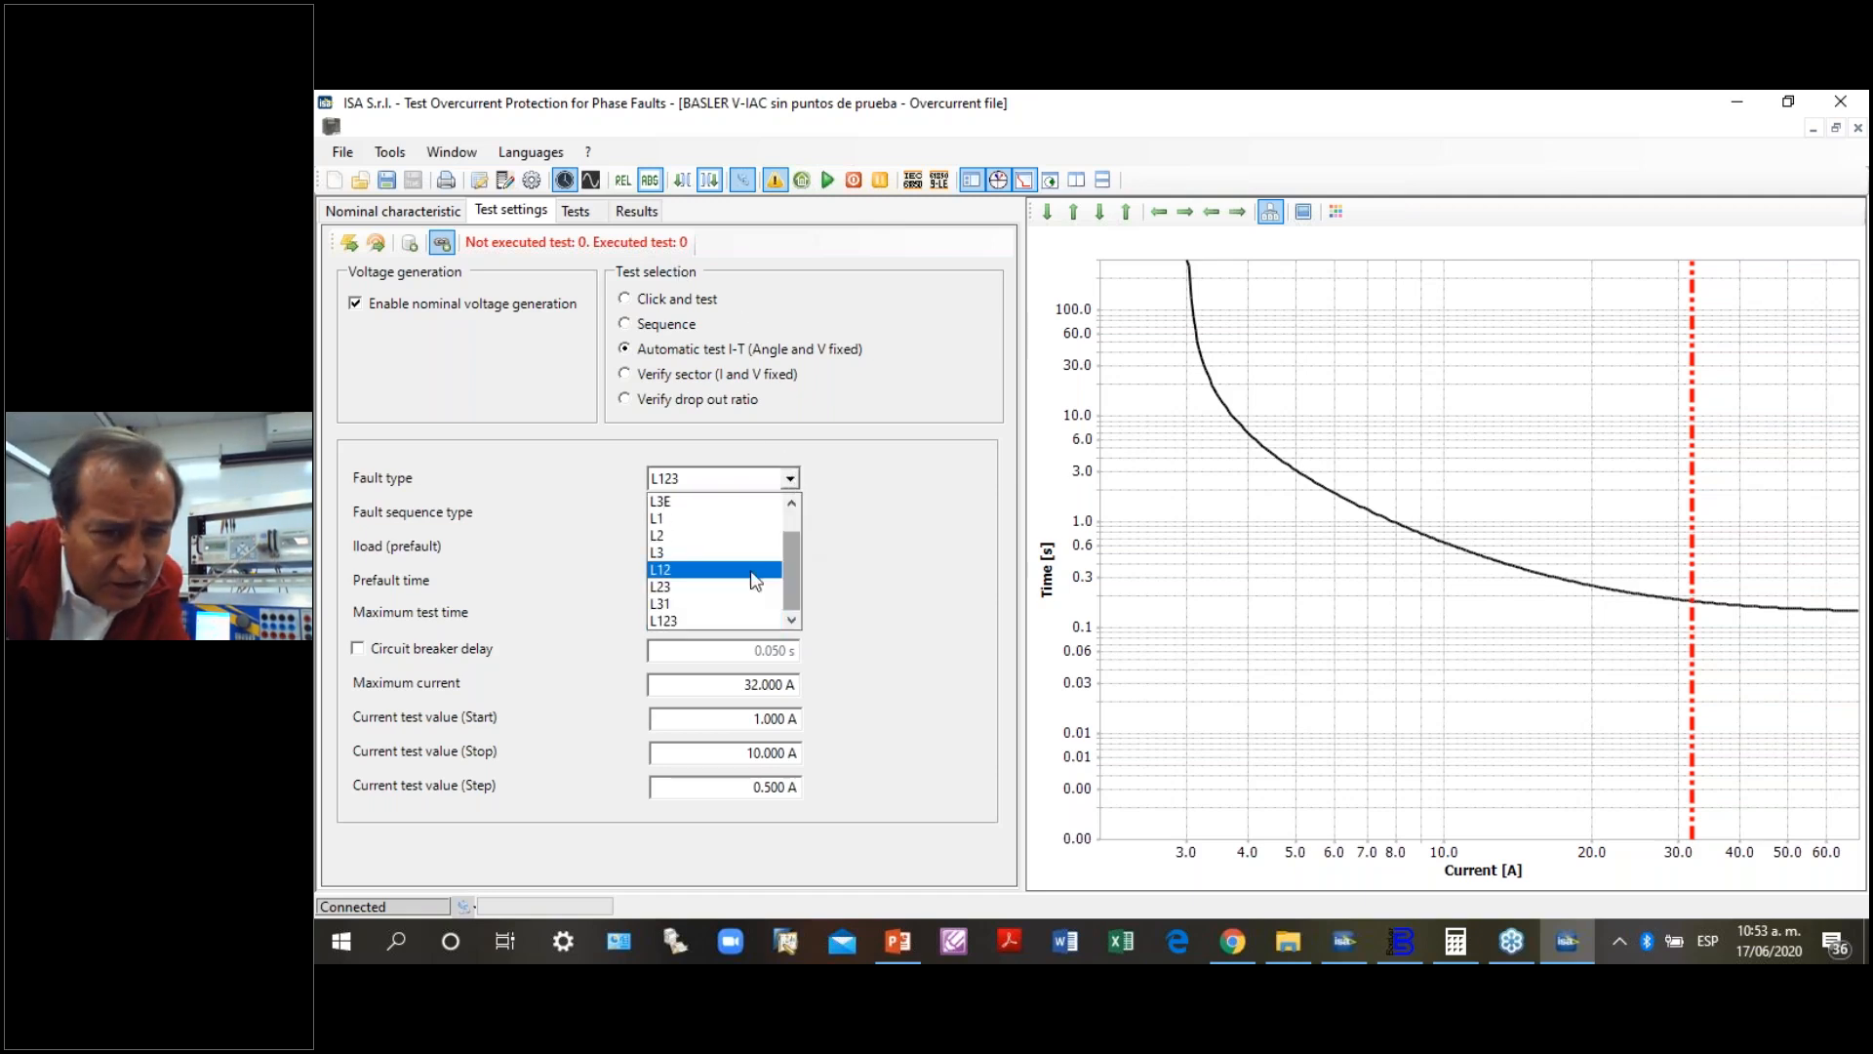
click(681, 619)
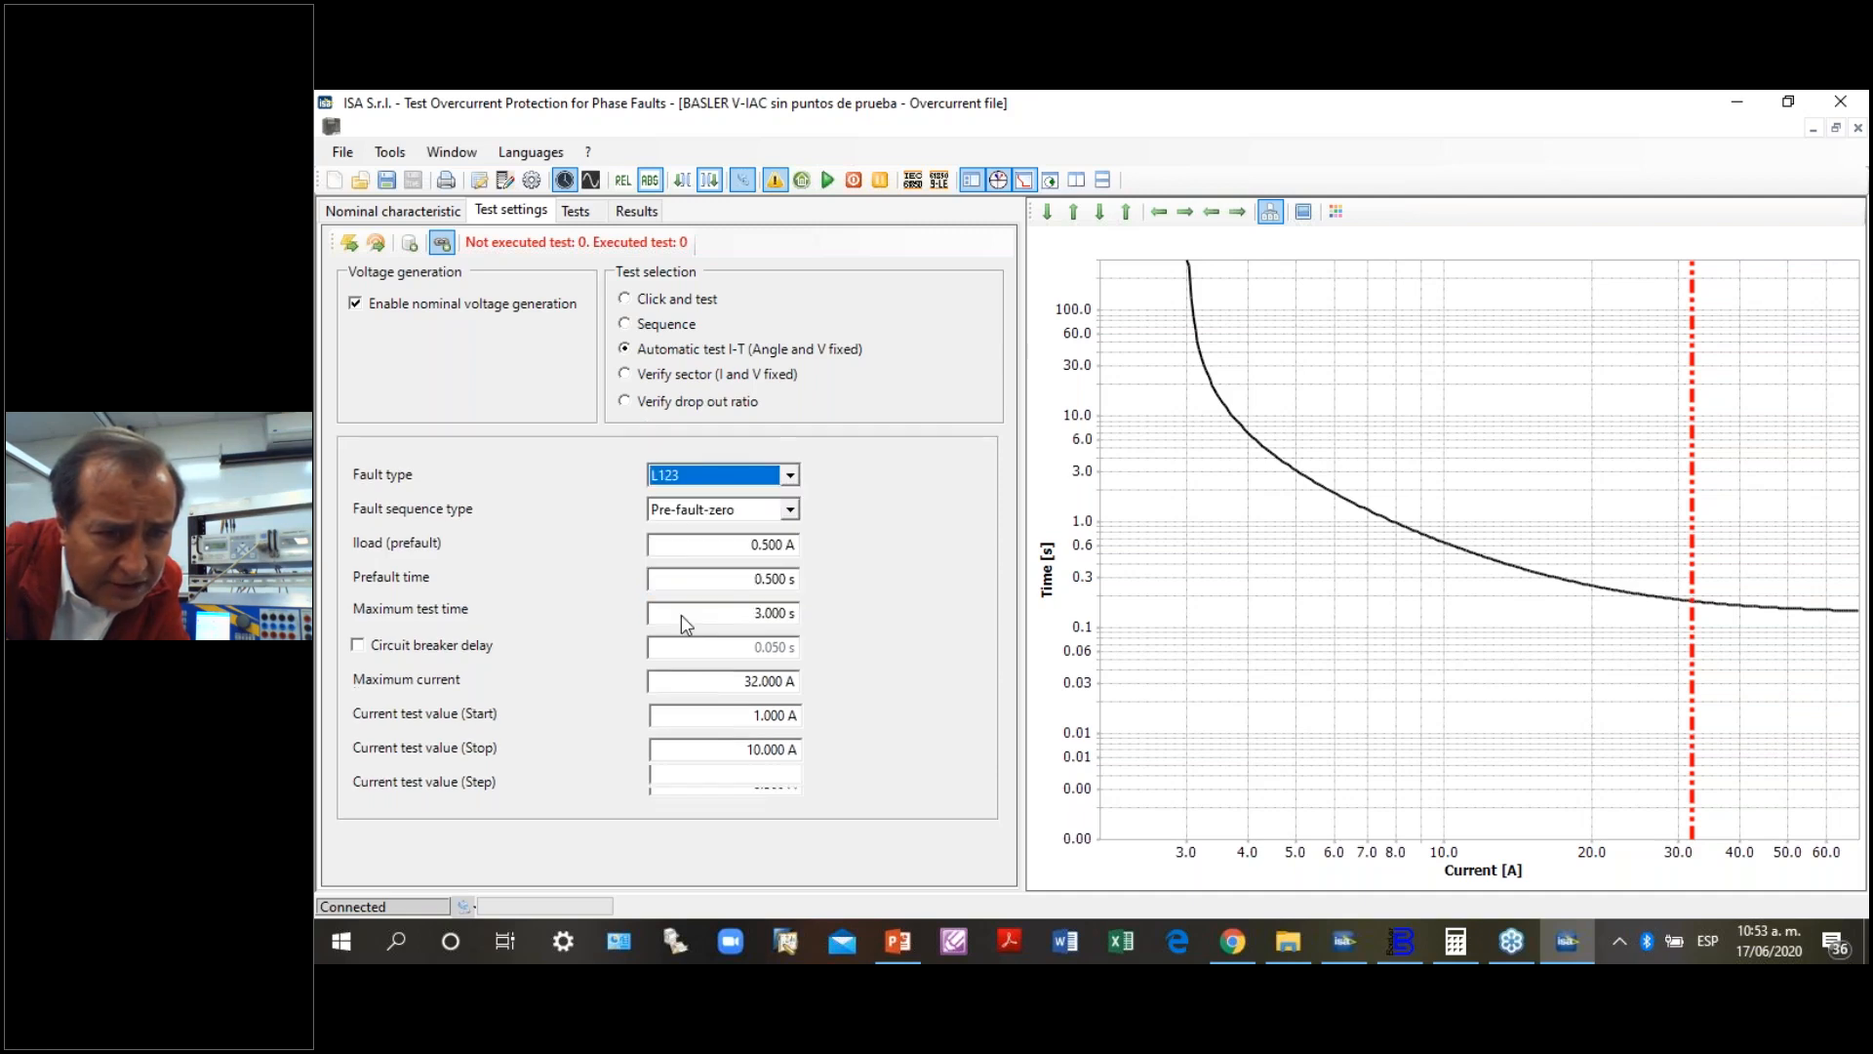
click(790, 513)
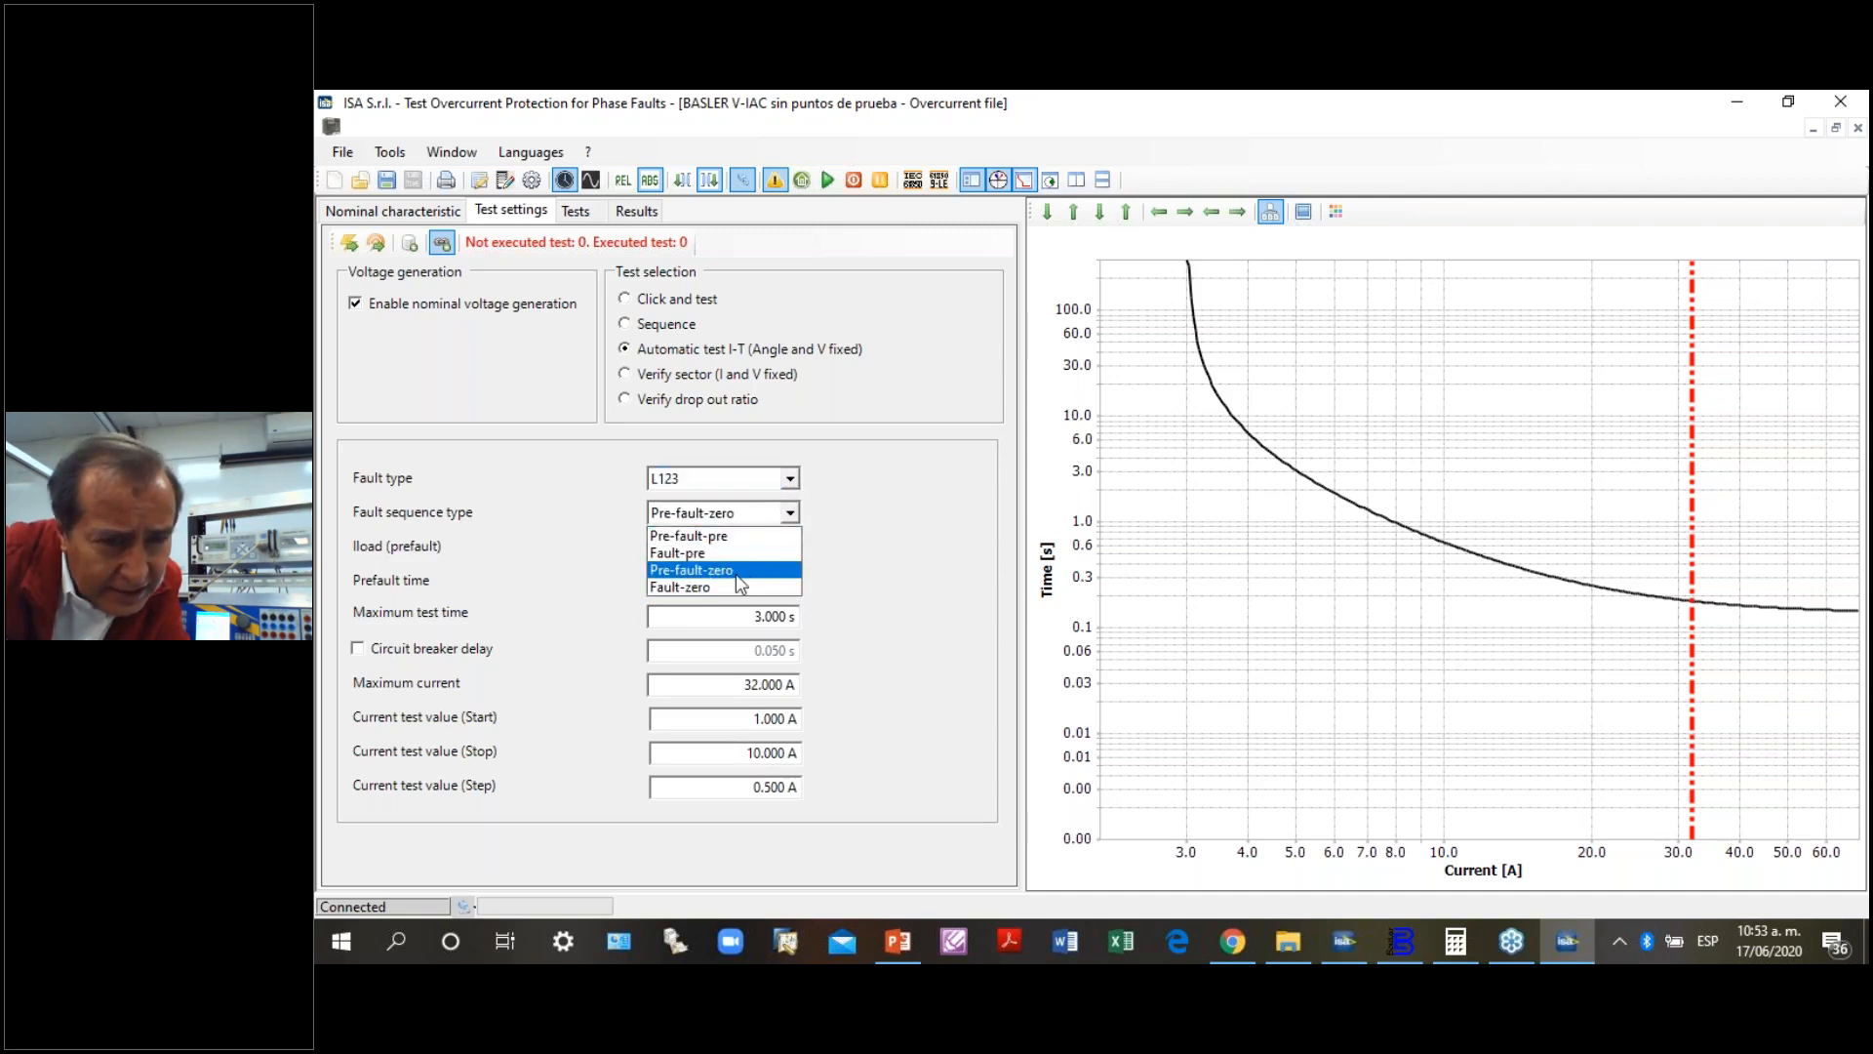
click(712, 586)
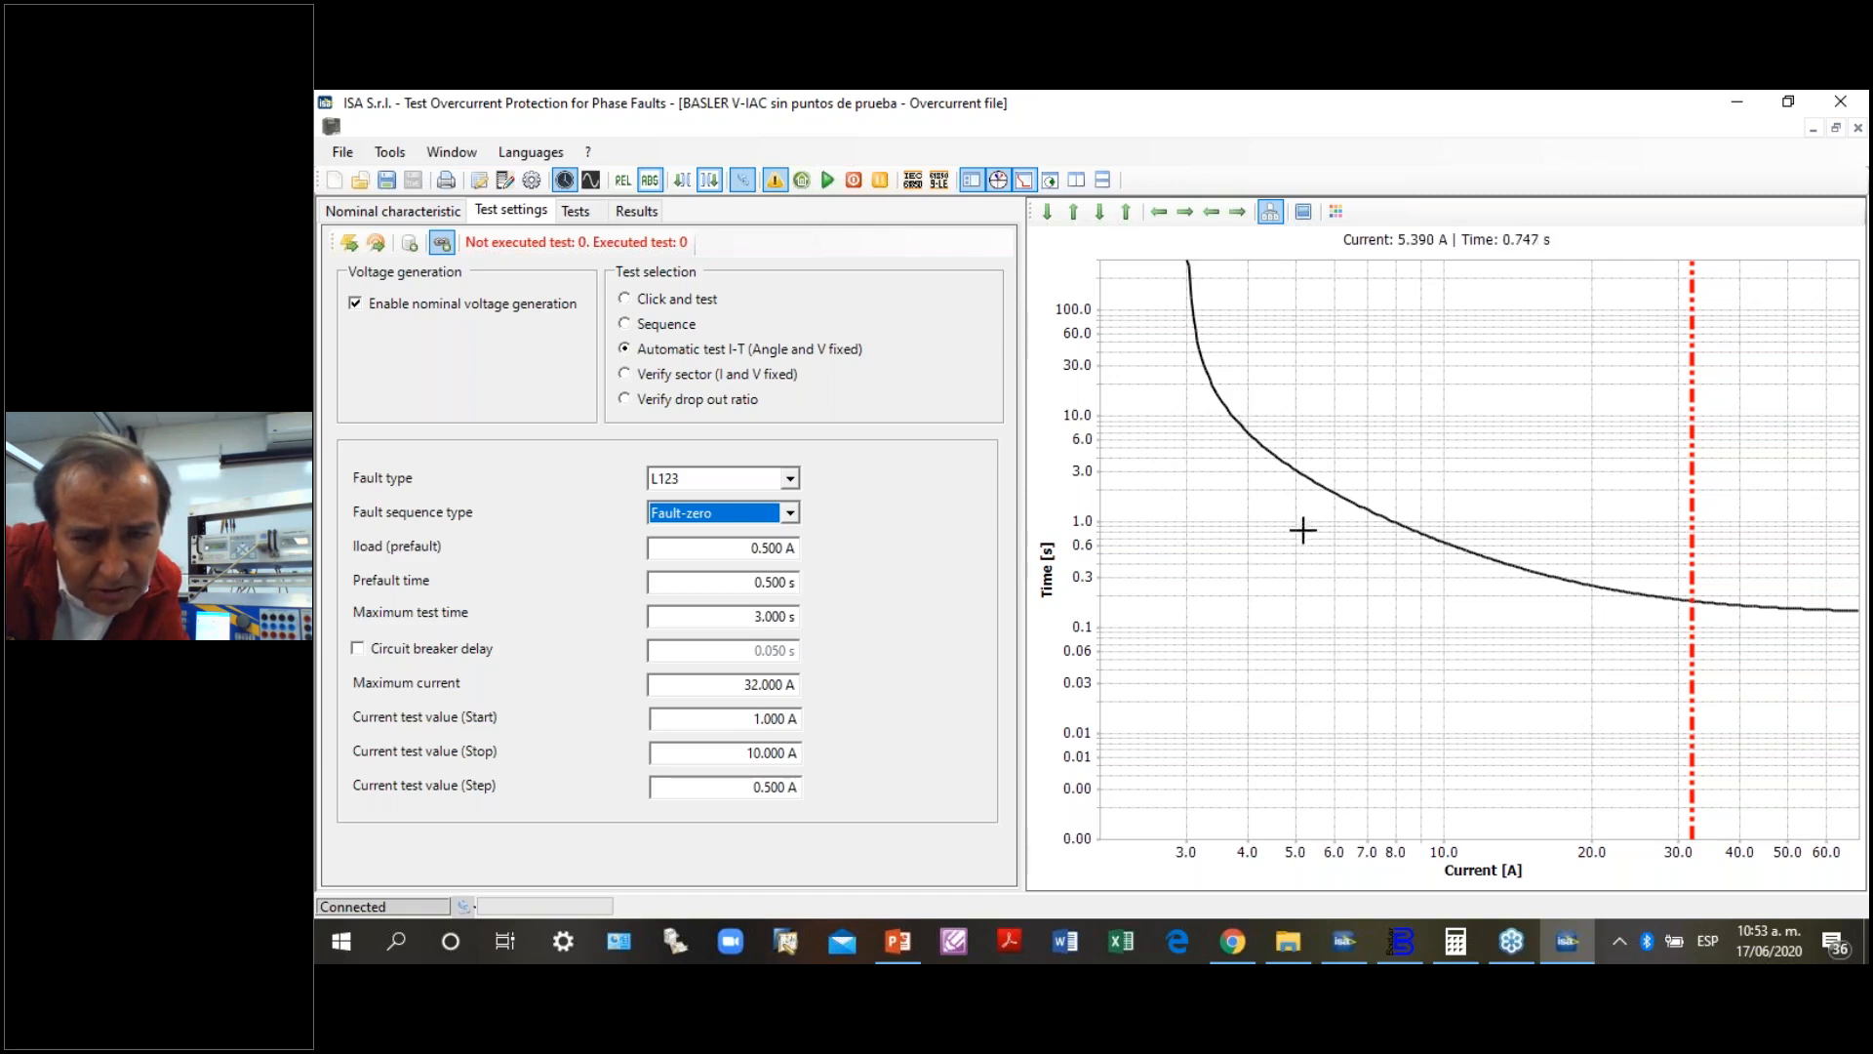
double_click(758, 615)
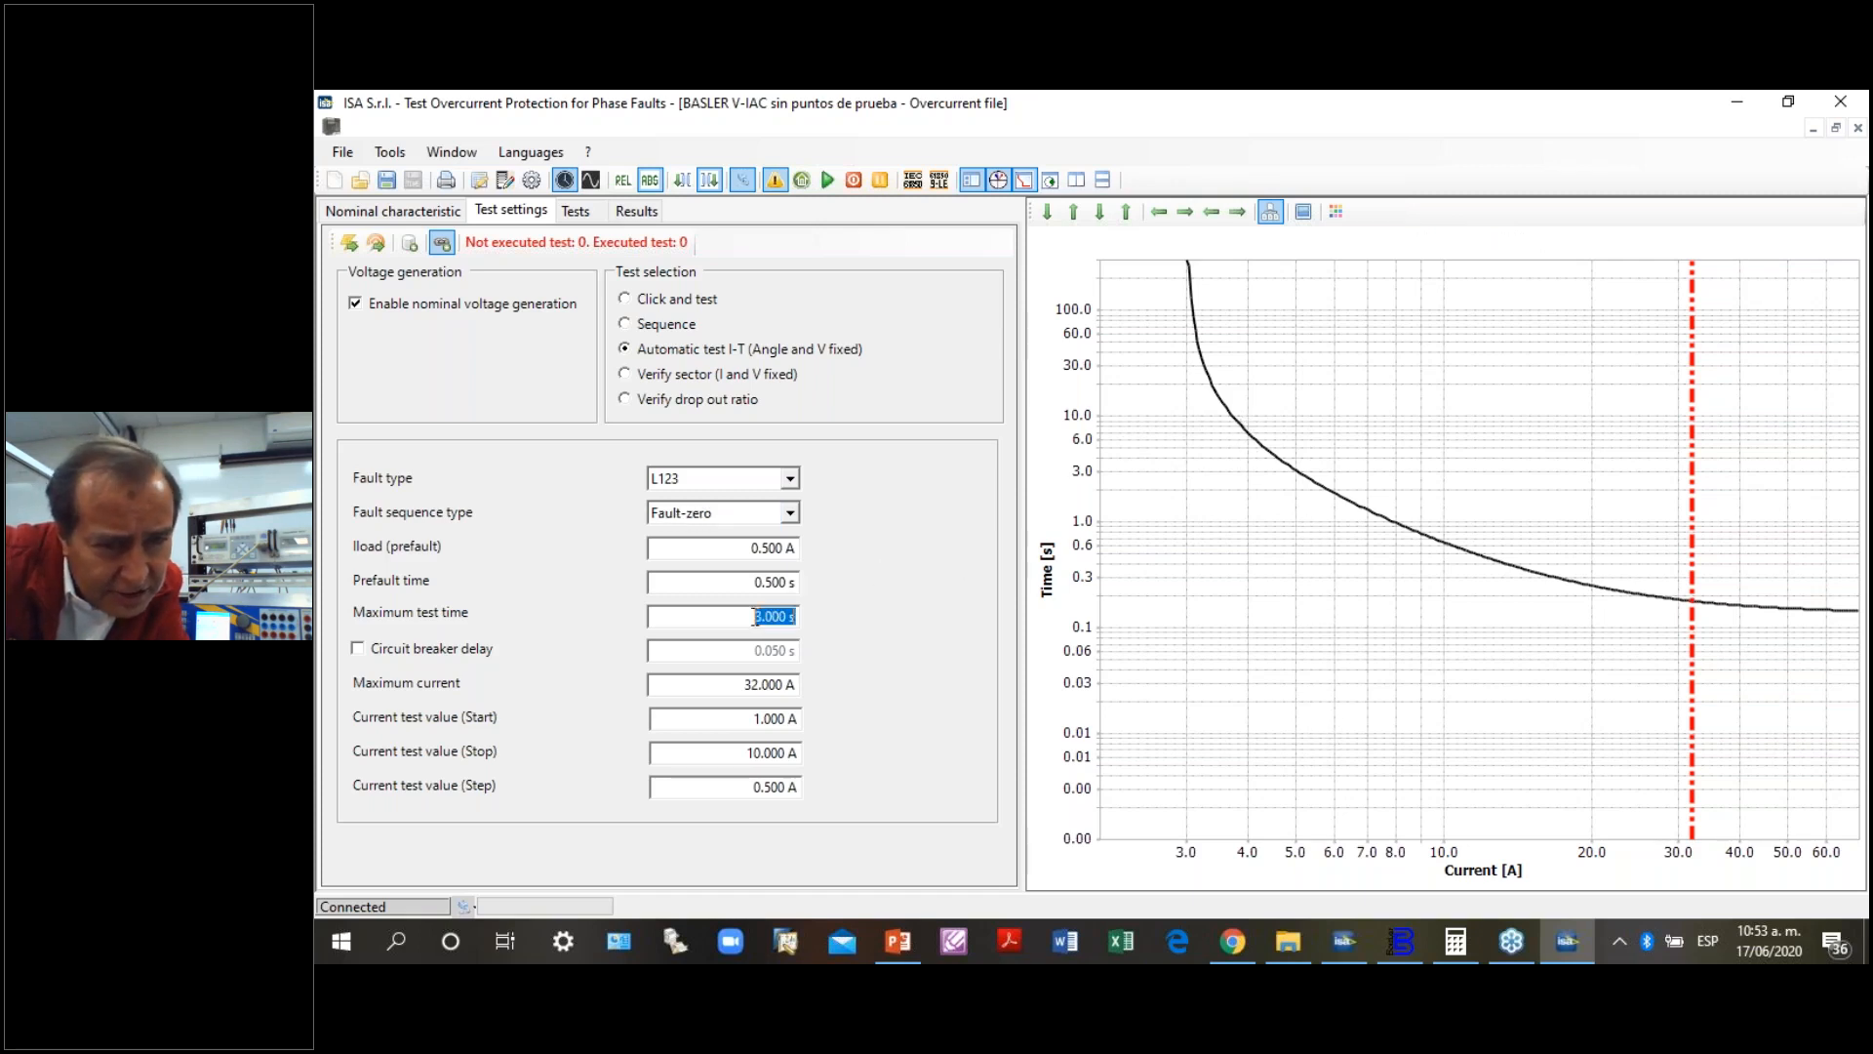
text(6)
key(Tab)
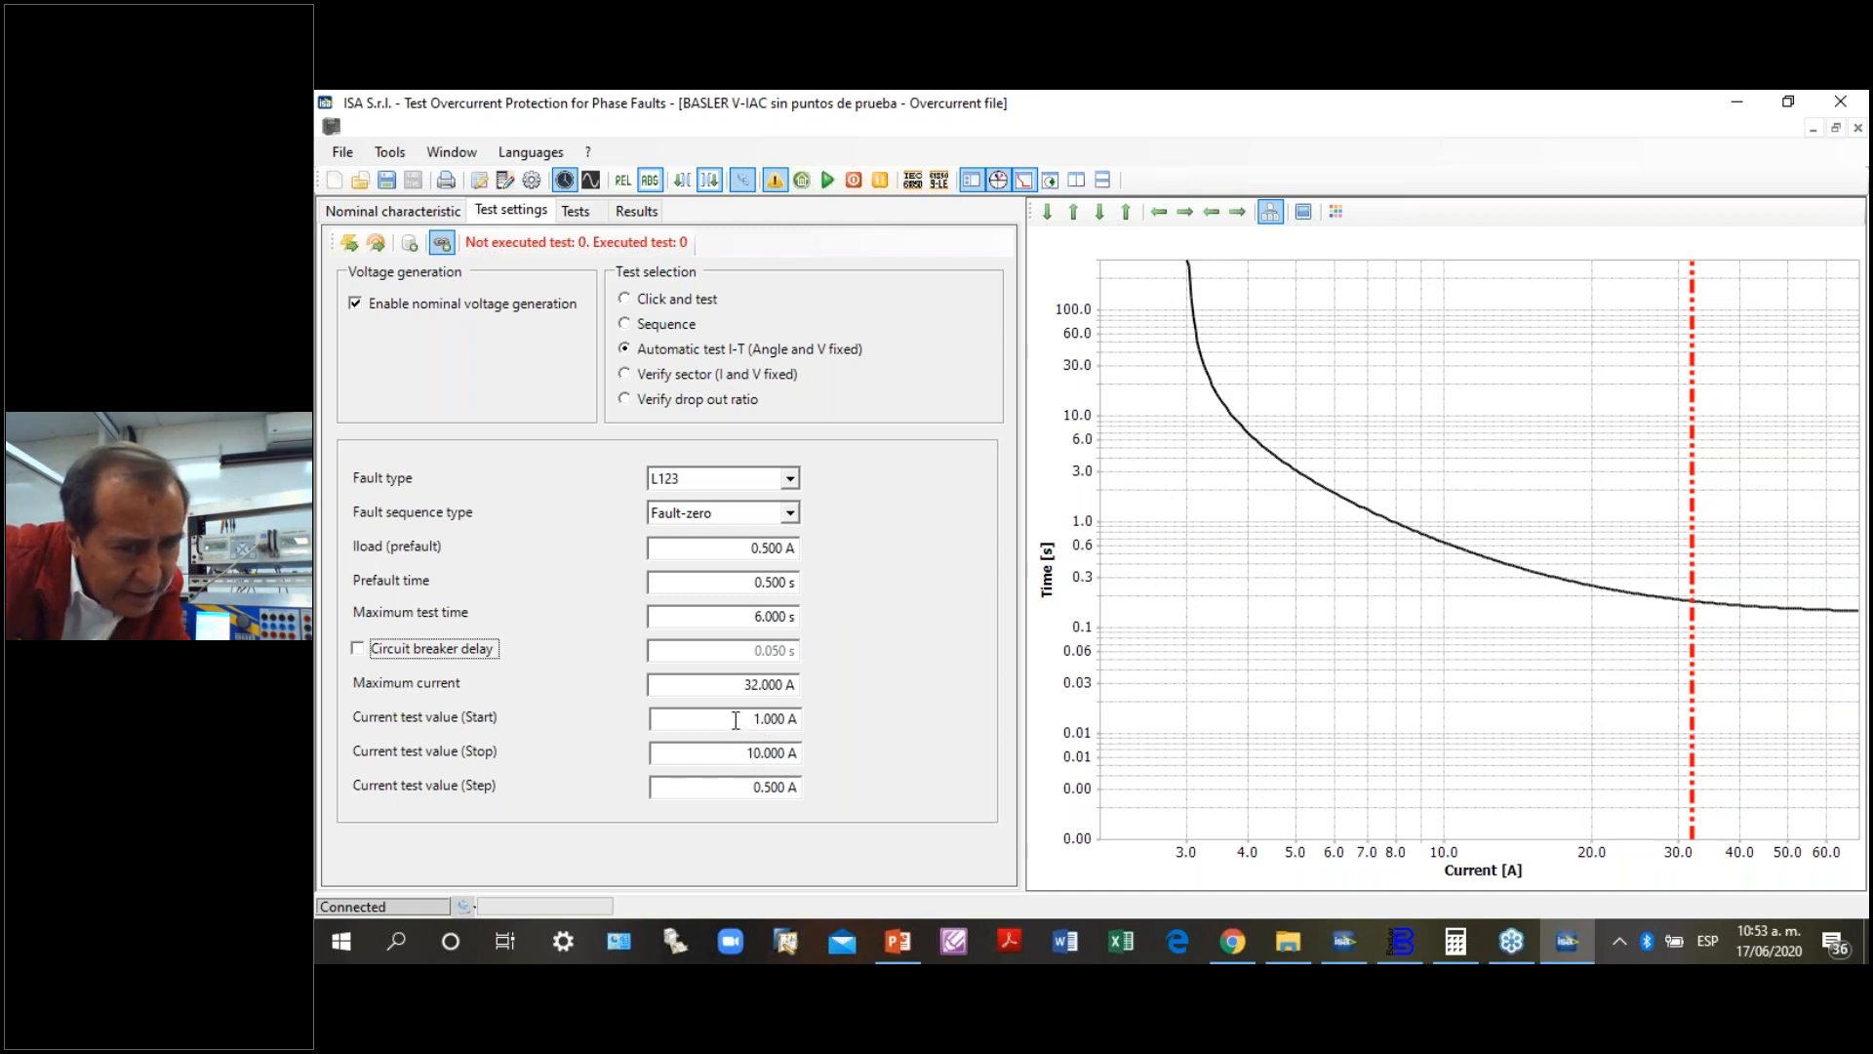
- Set the current test values to start at 6 A and stop at 32 A with a 3 A step
drag(727, 720, 819, 720)
text(6)
key(Tab)
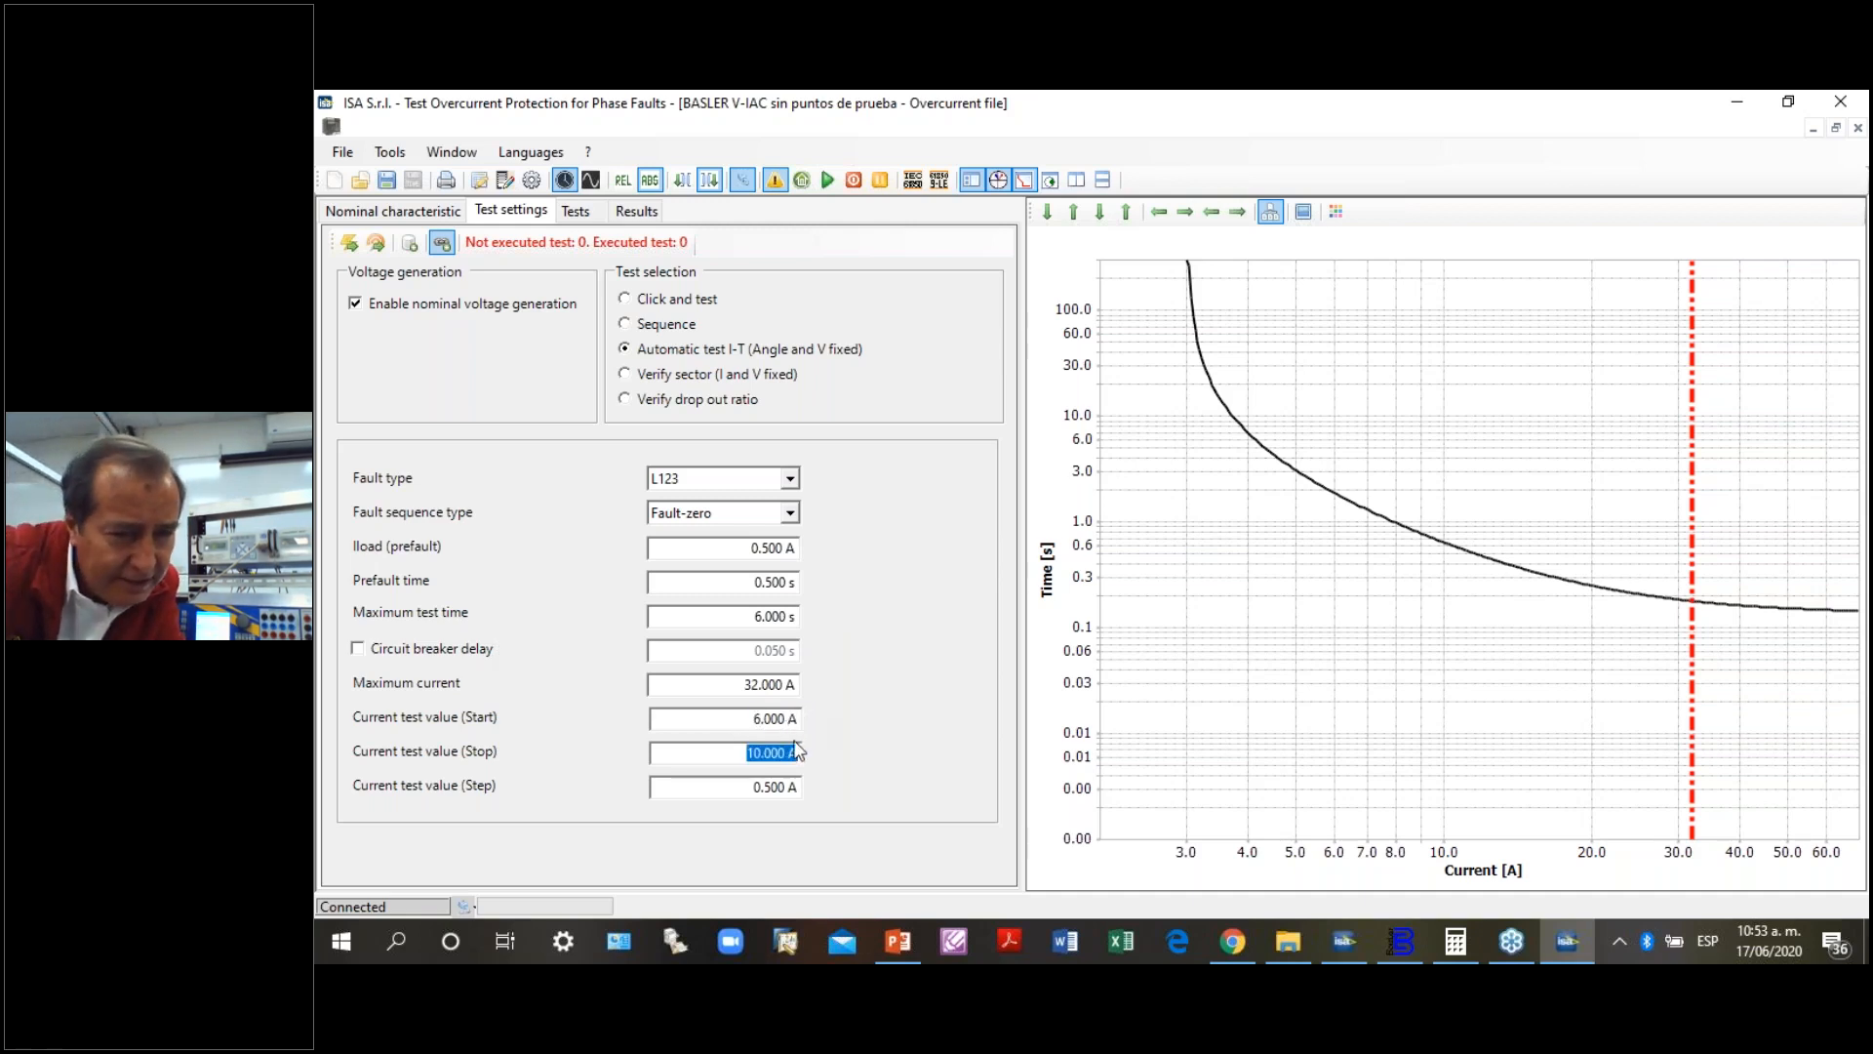
text(32)
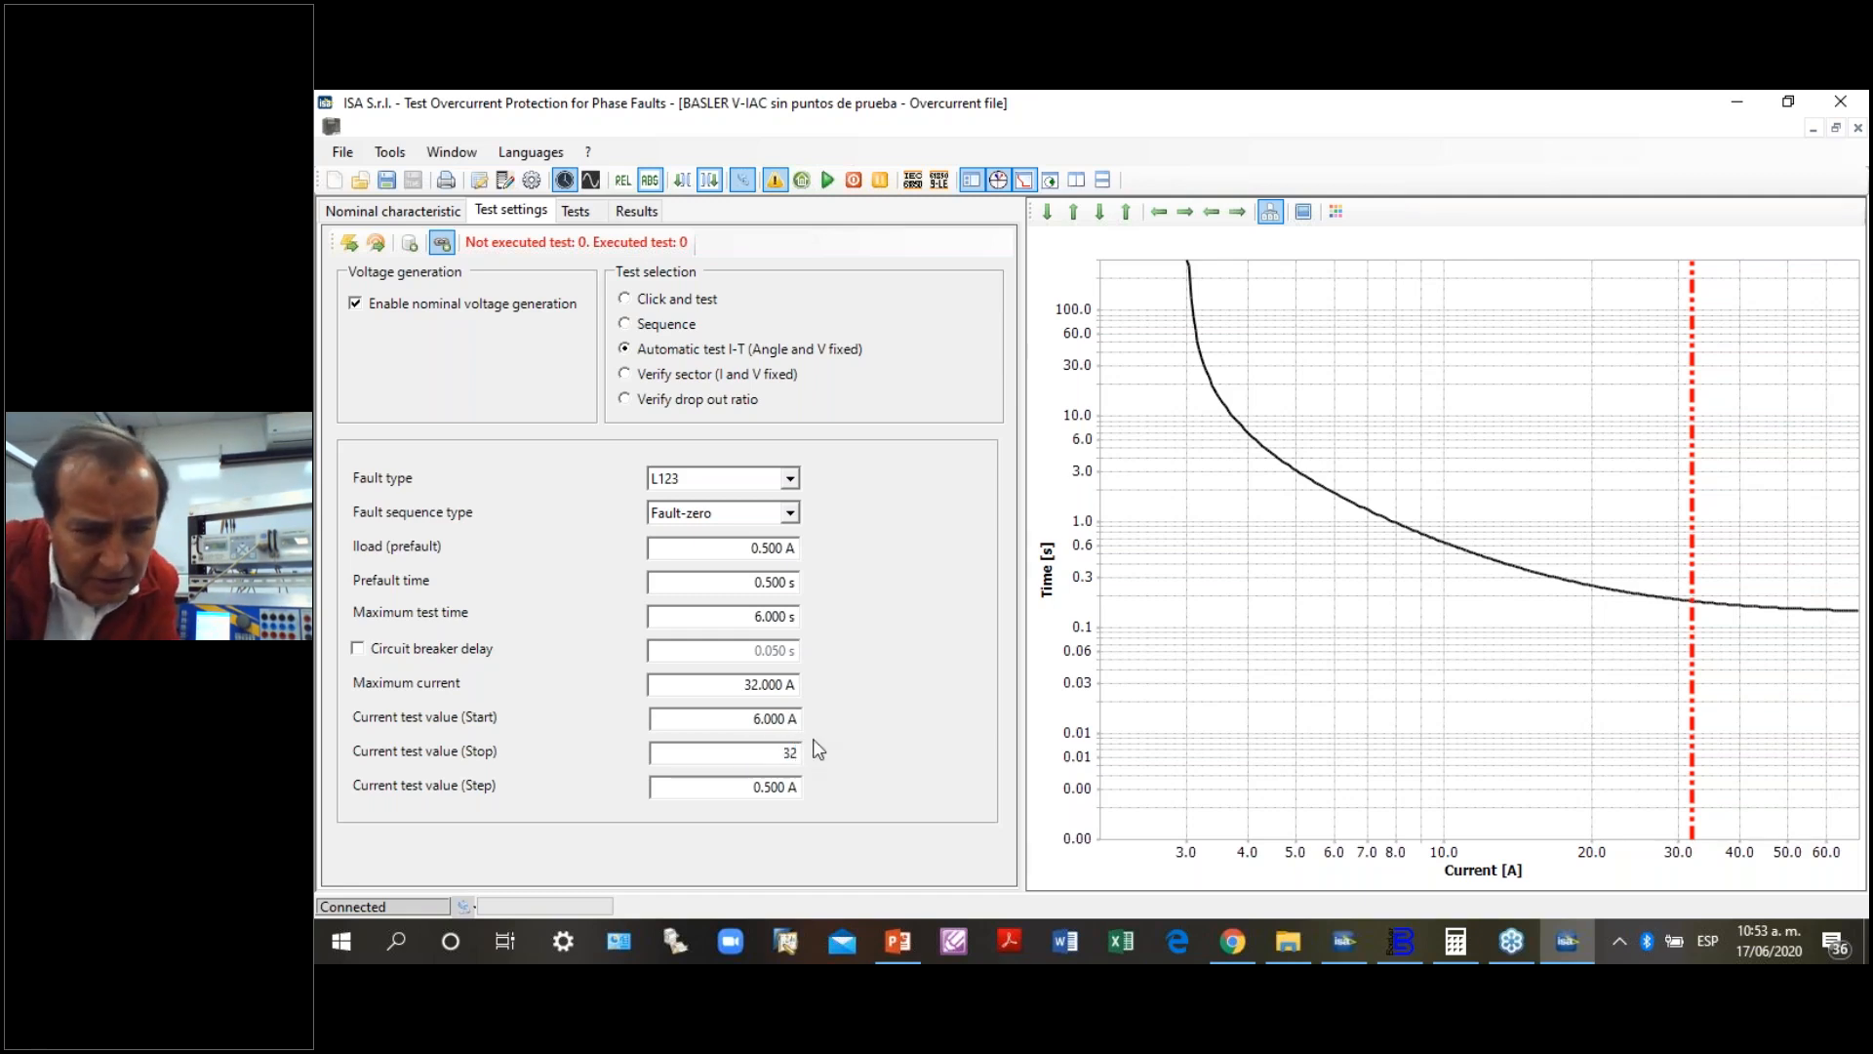
key(Tab)
text(3)
key(Tab)
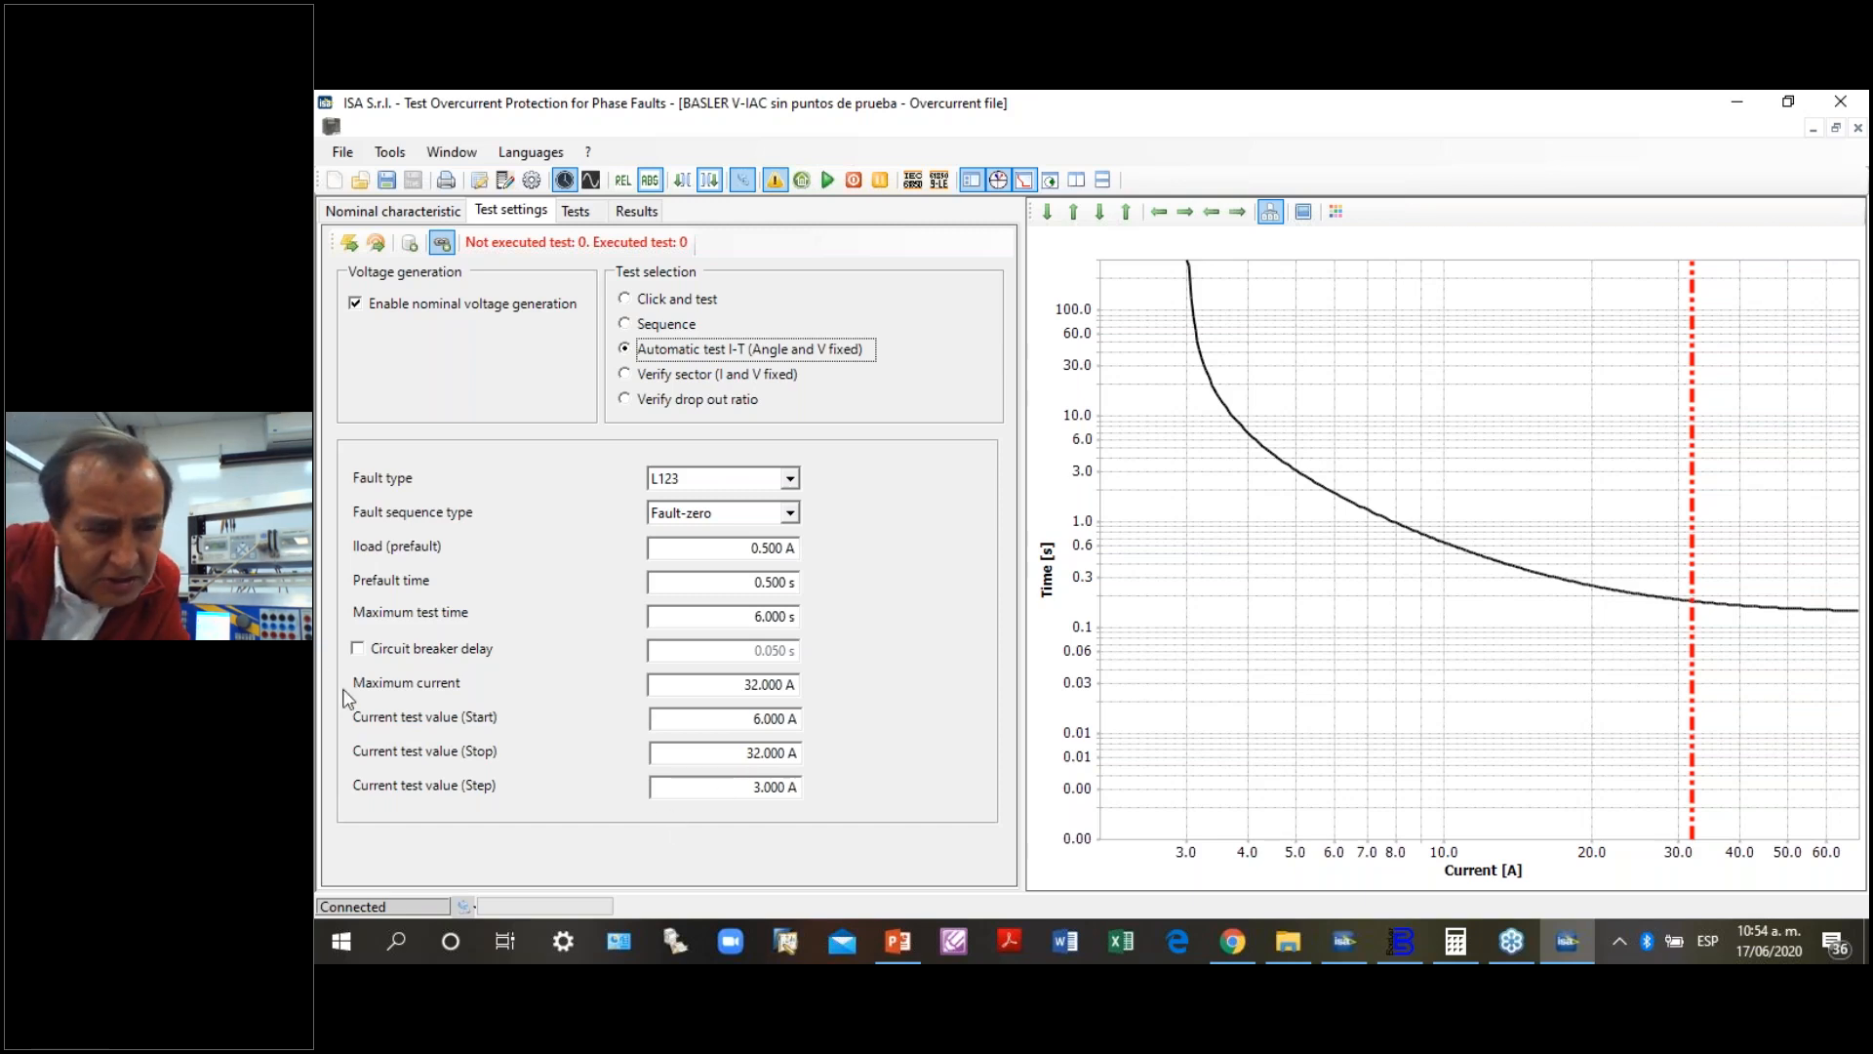
- Add the automatic I-T test points to the tests list and start the test
click(409, 246)
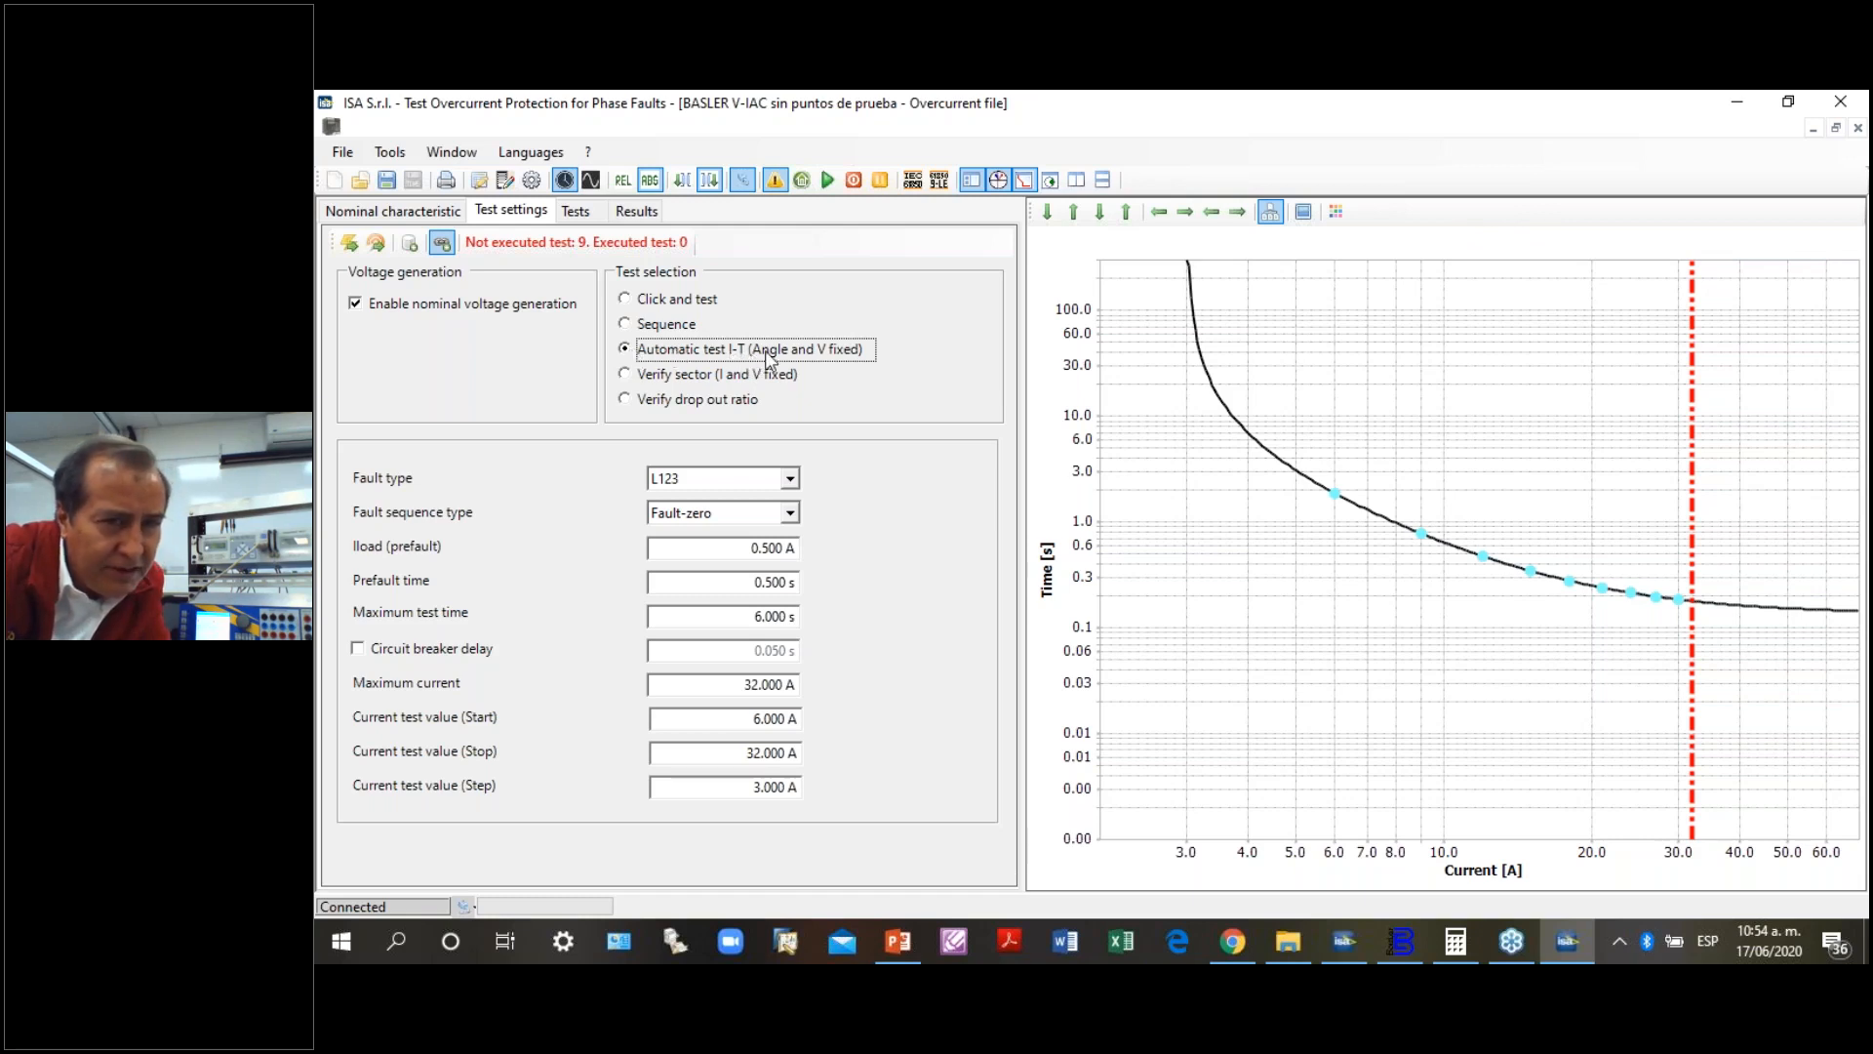
click(830, 177)
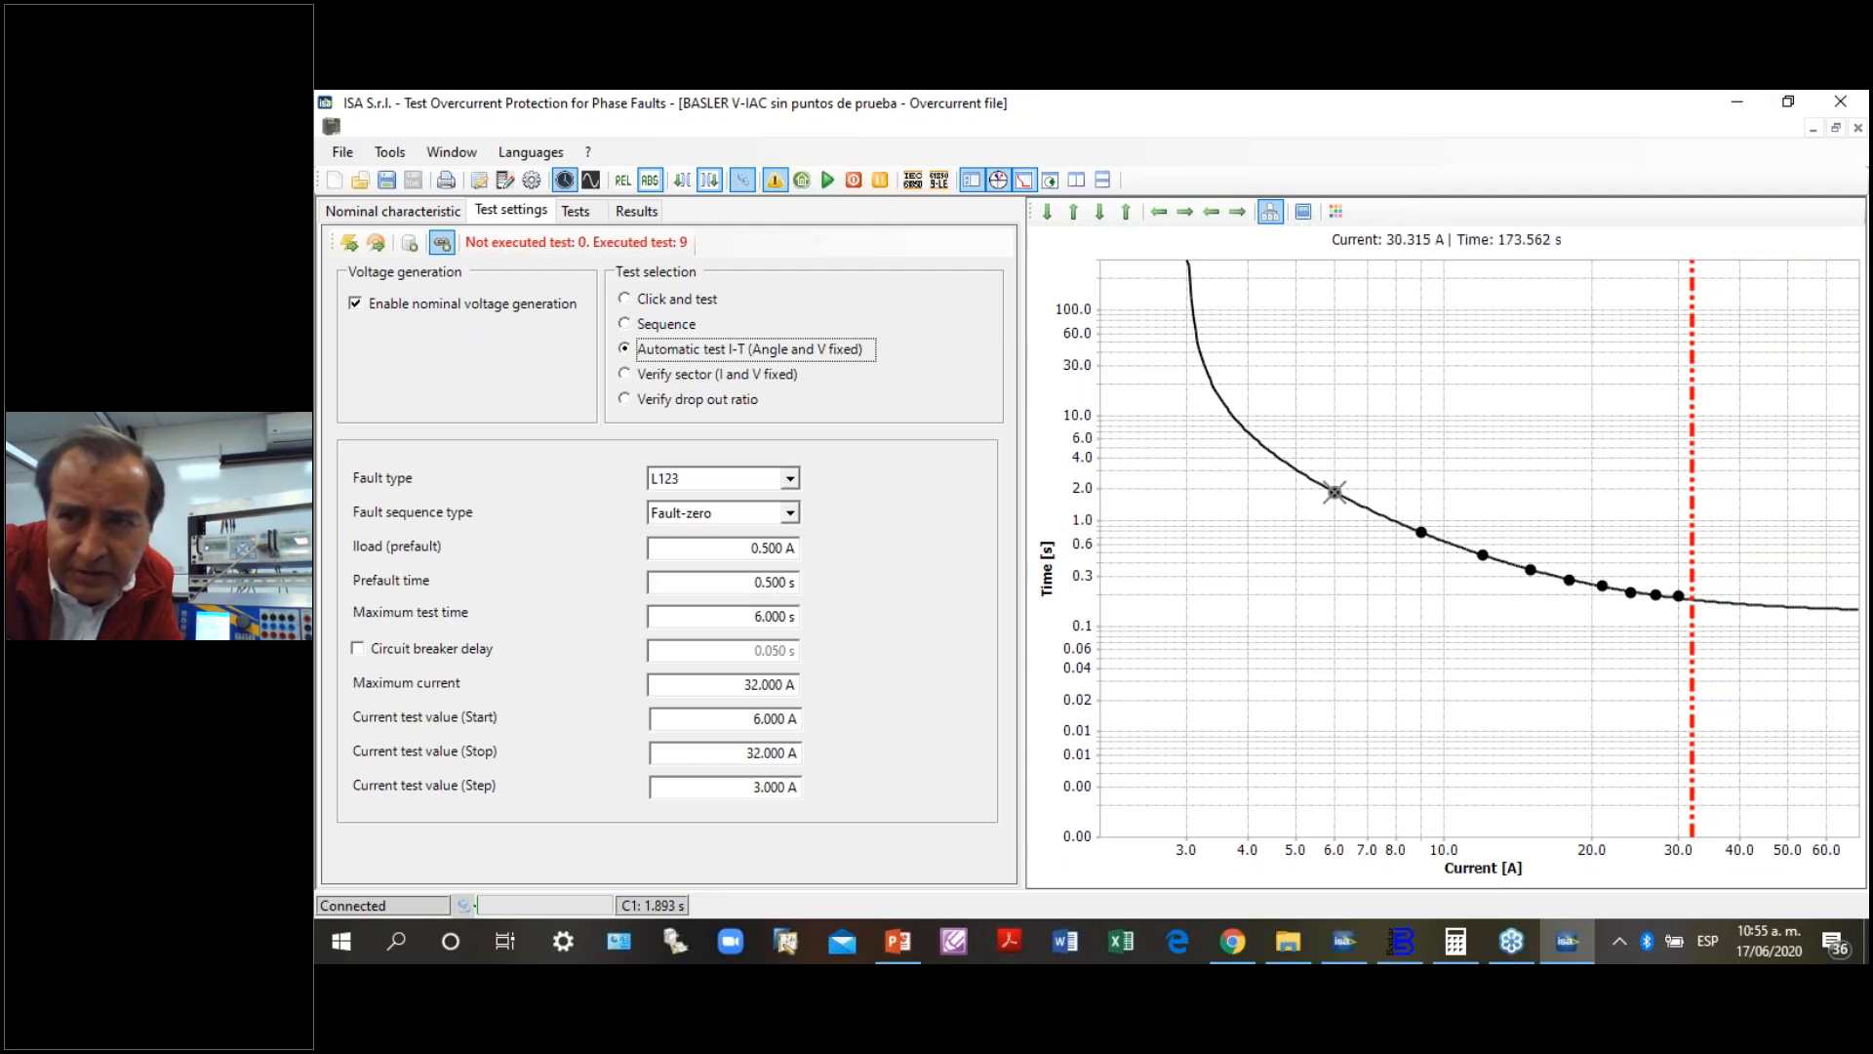
click(1849, 100)
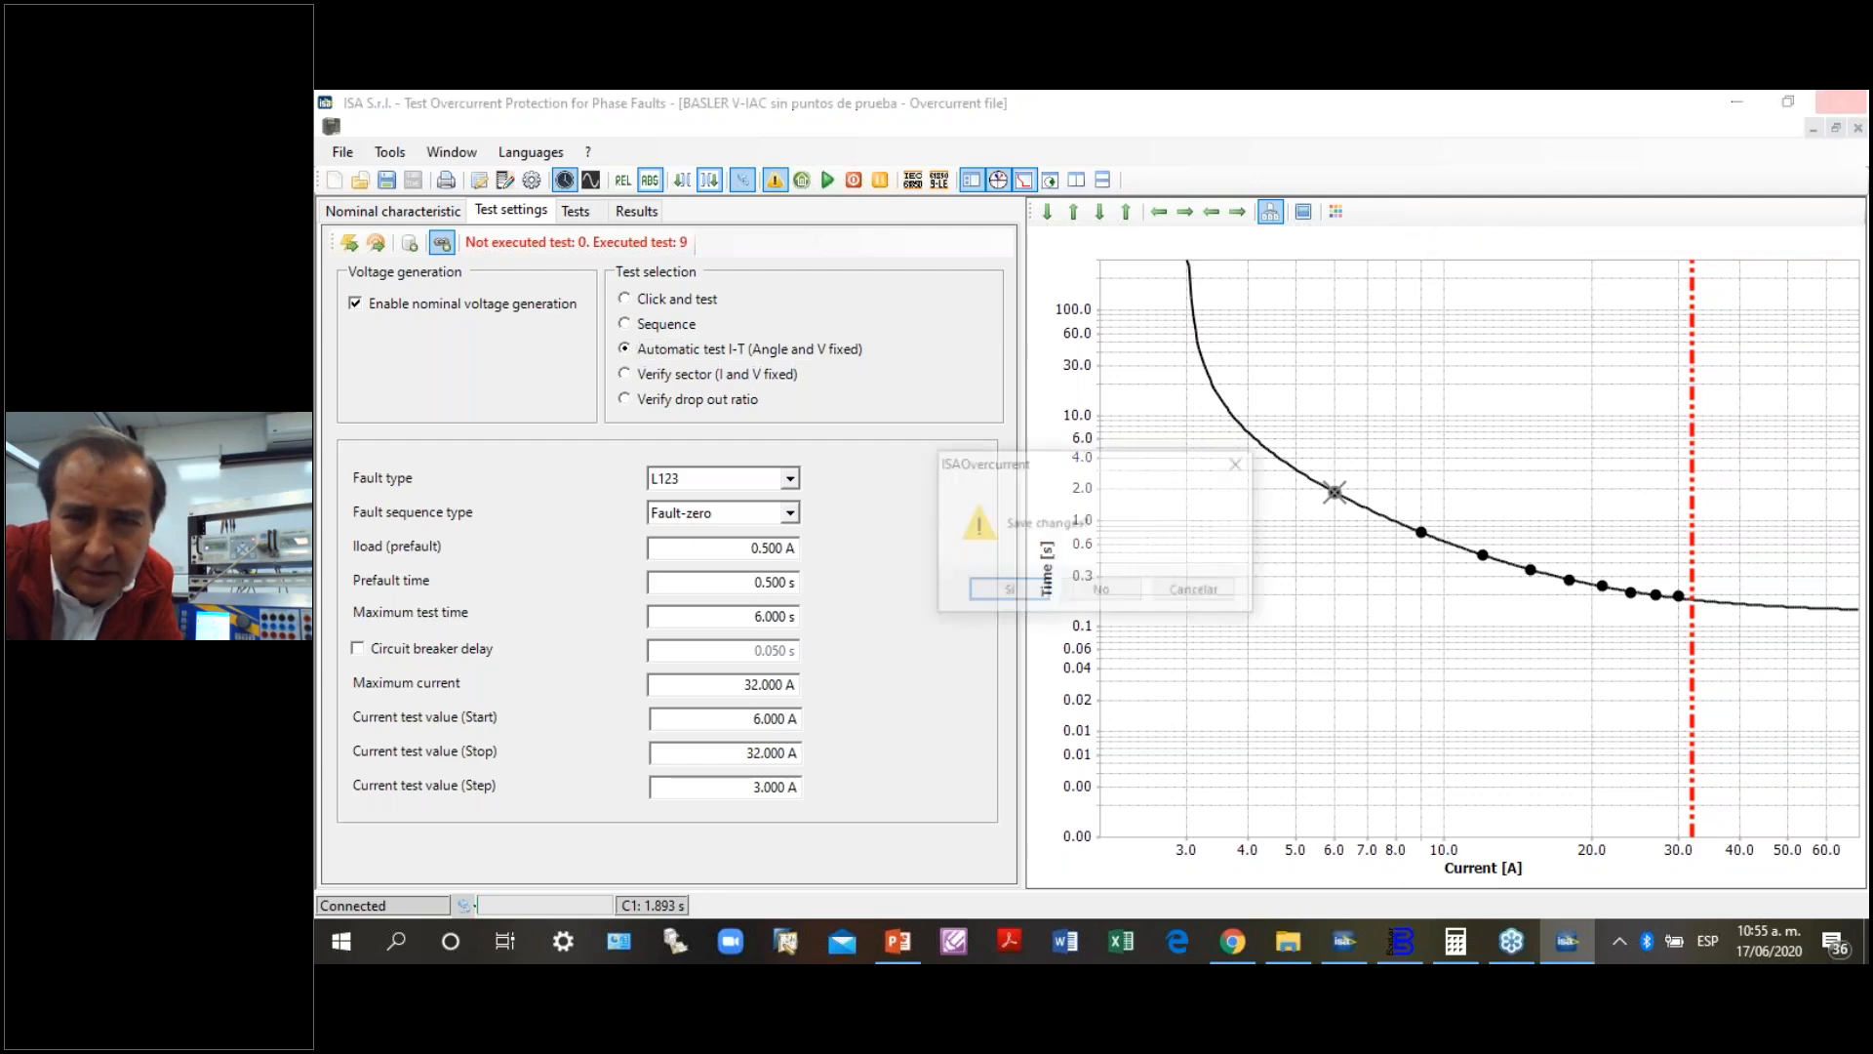
click(1012, 592)
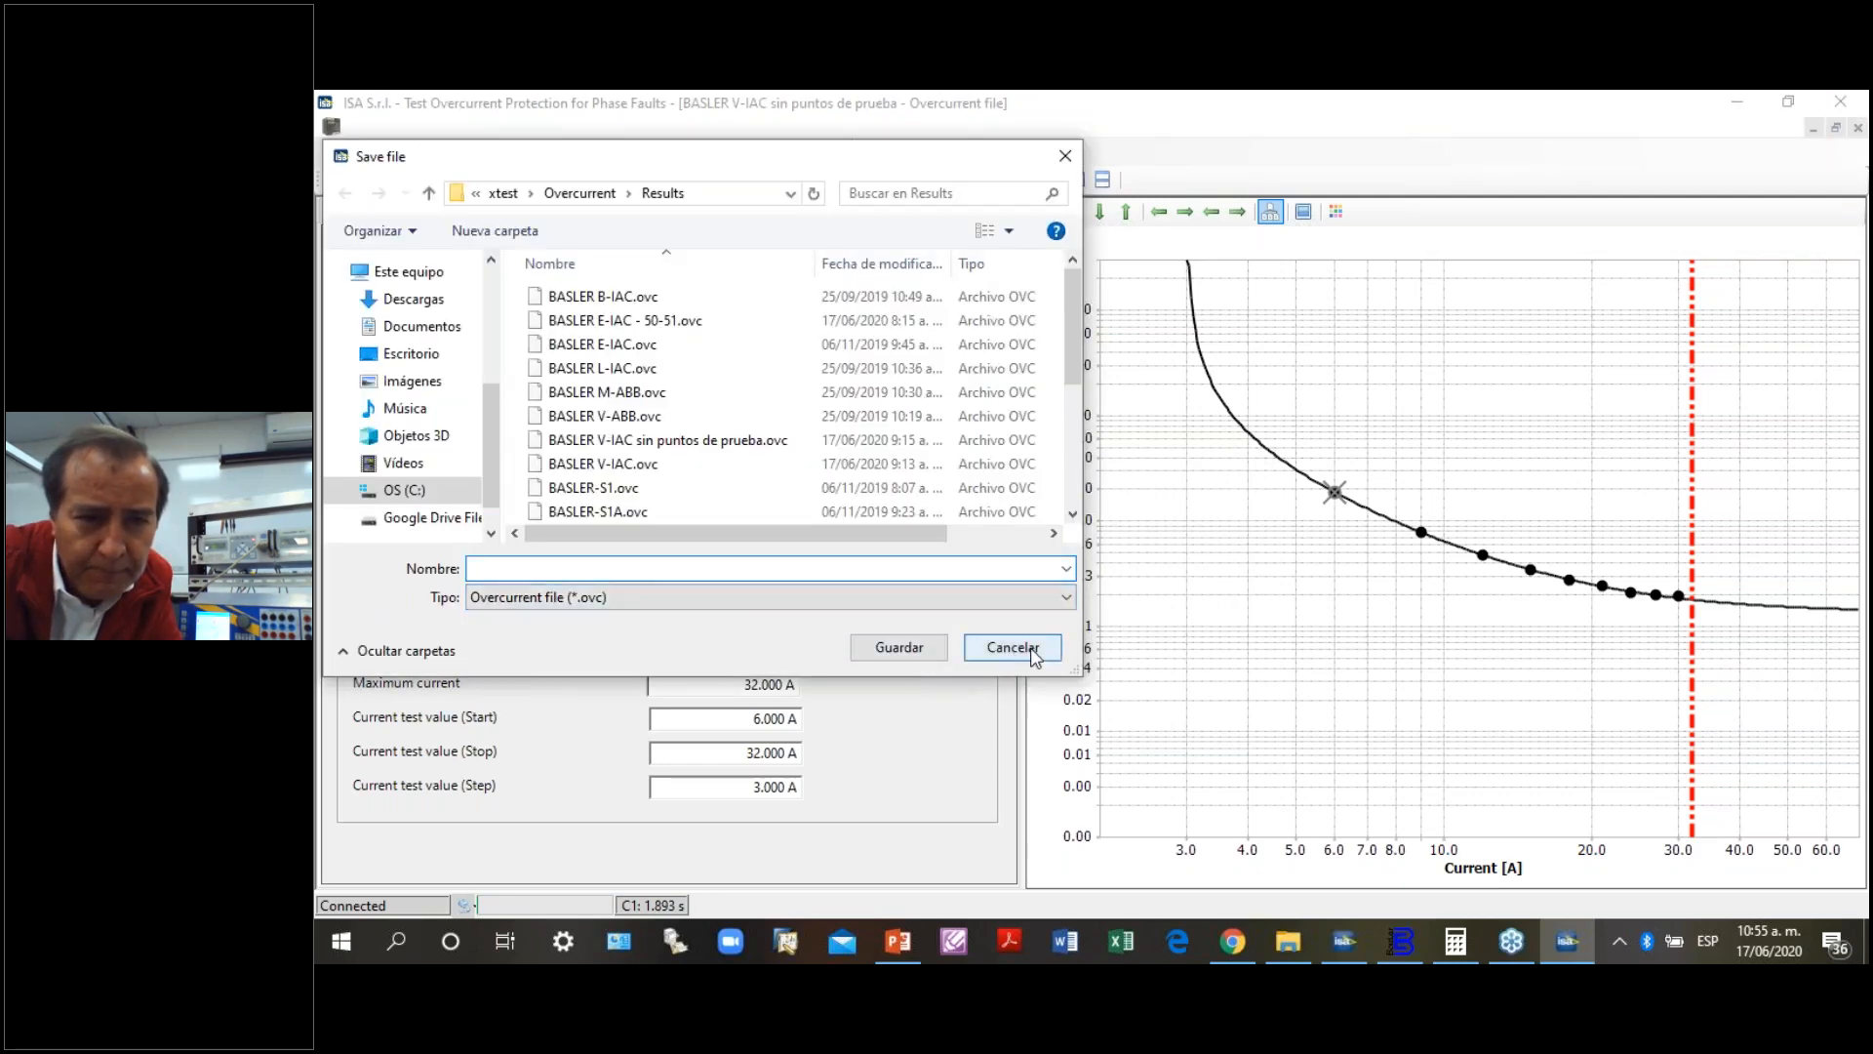
click(1032, 649)
- Quit the overcurrent test module, discarding both the test results and the changes to the BASLER V-IAC file
click(1841, 100)
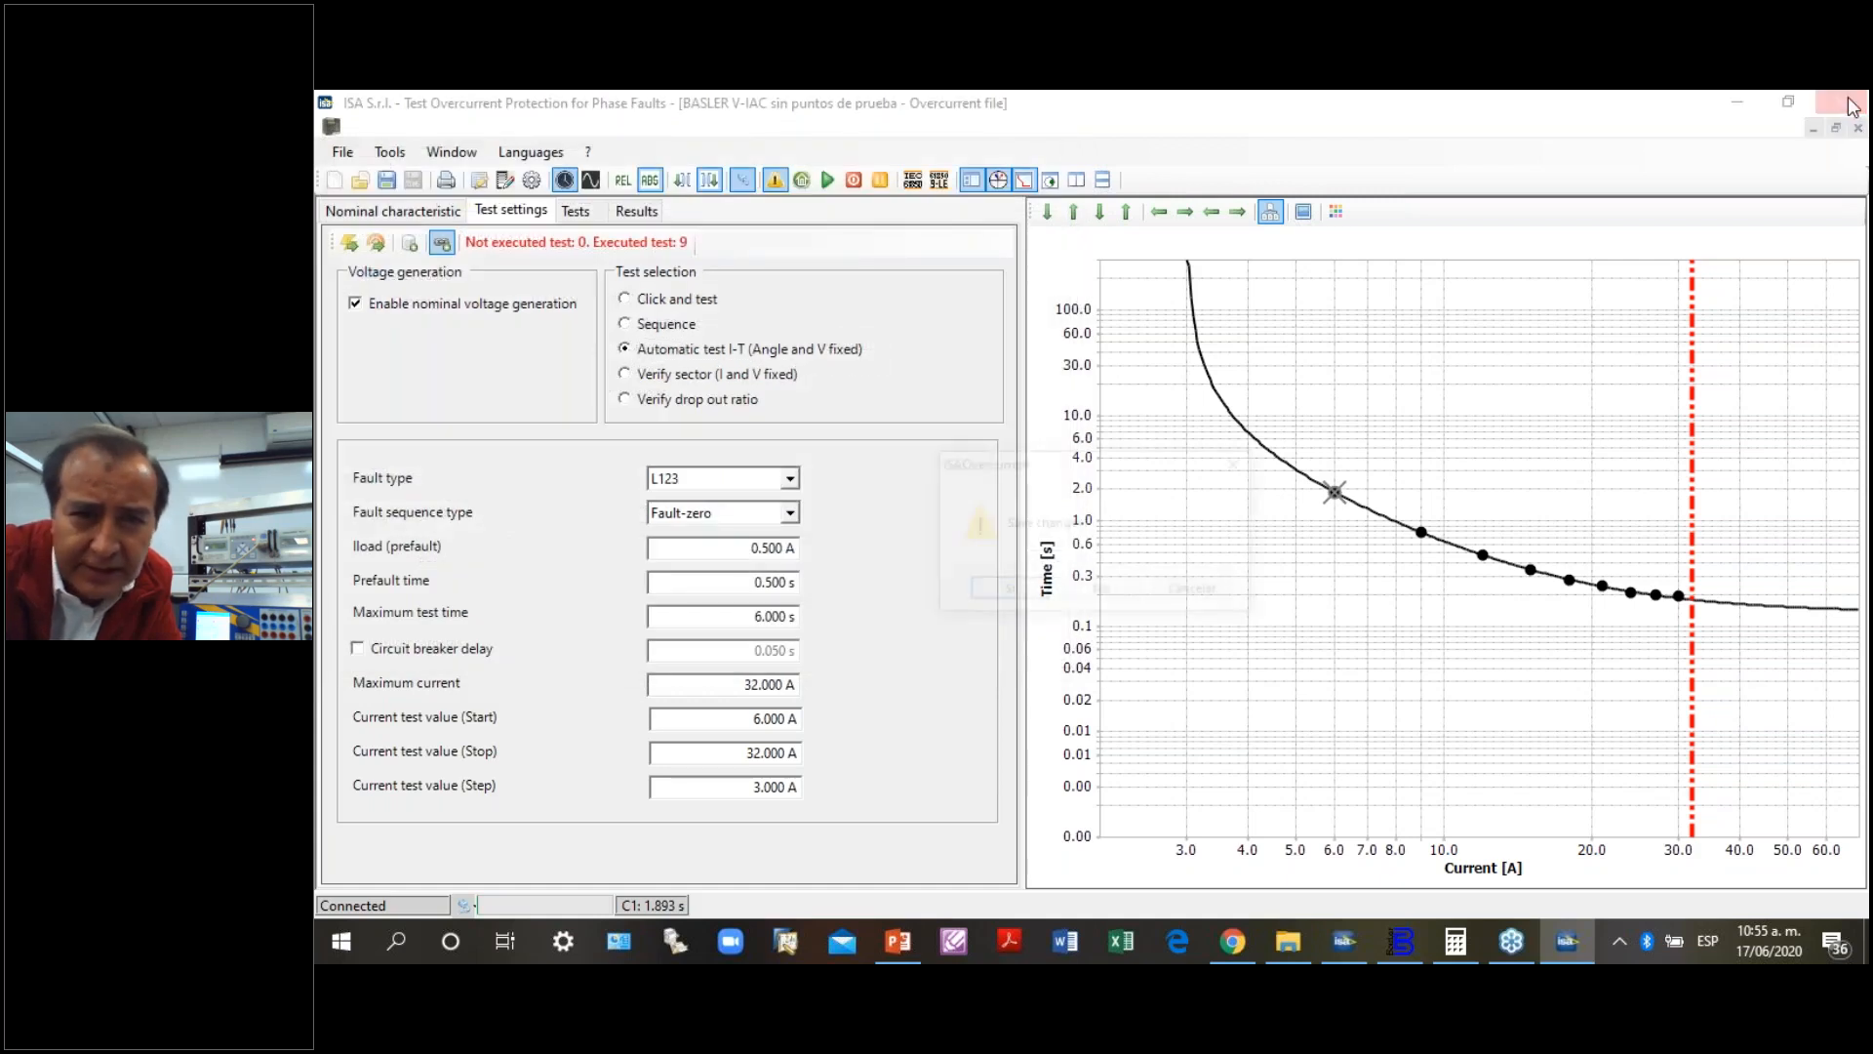
click(1101, 590)
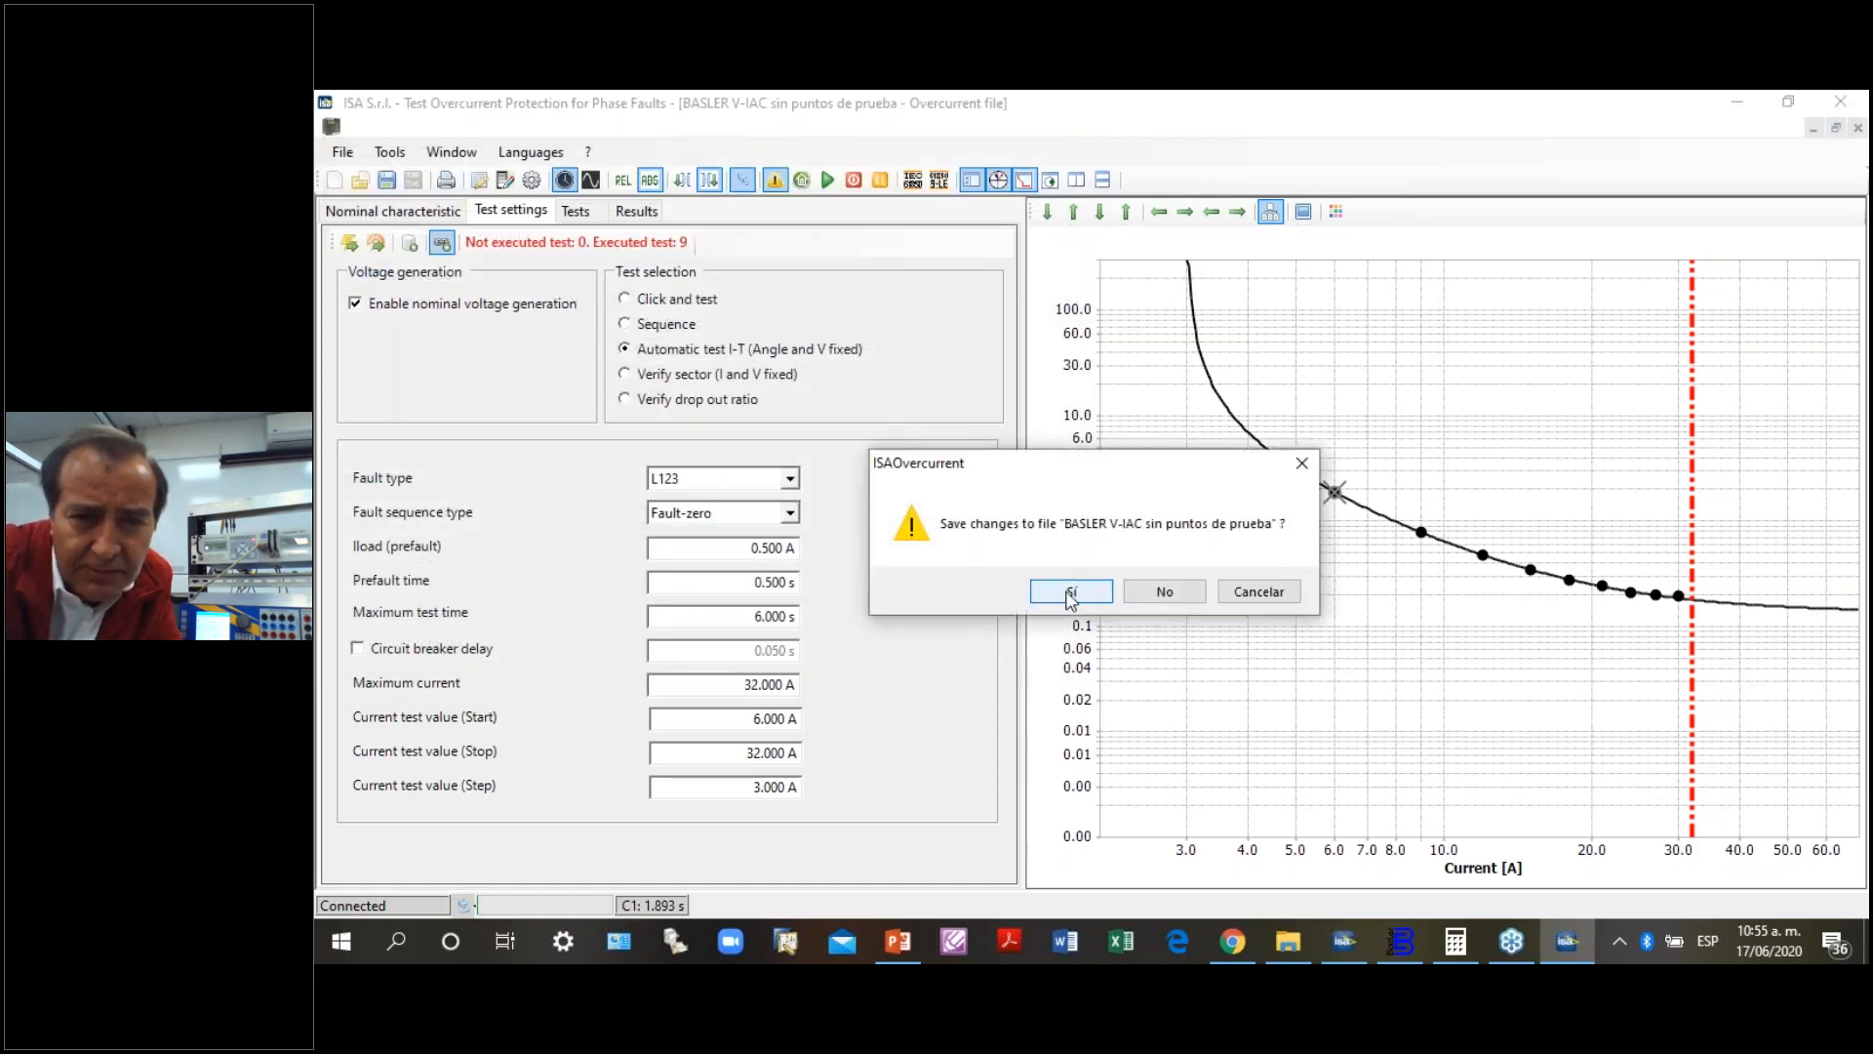
click(1163, 591)
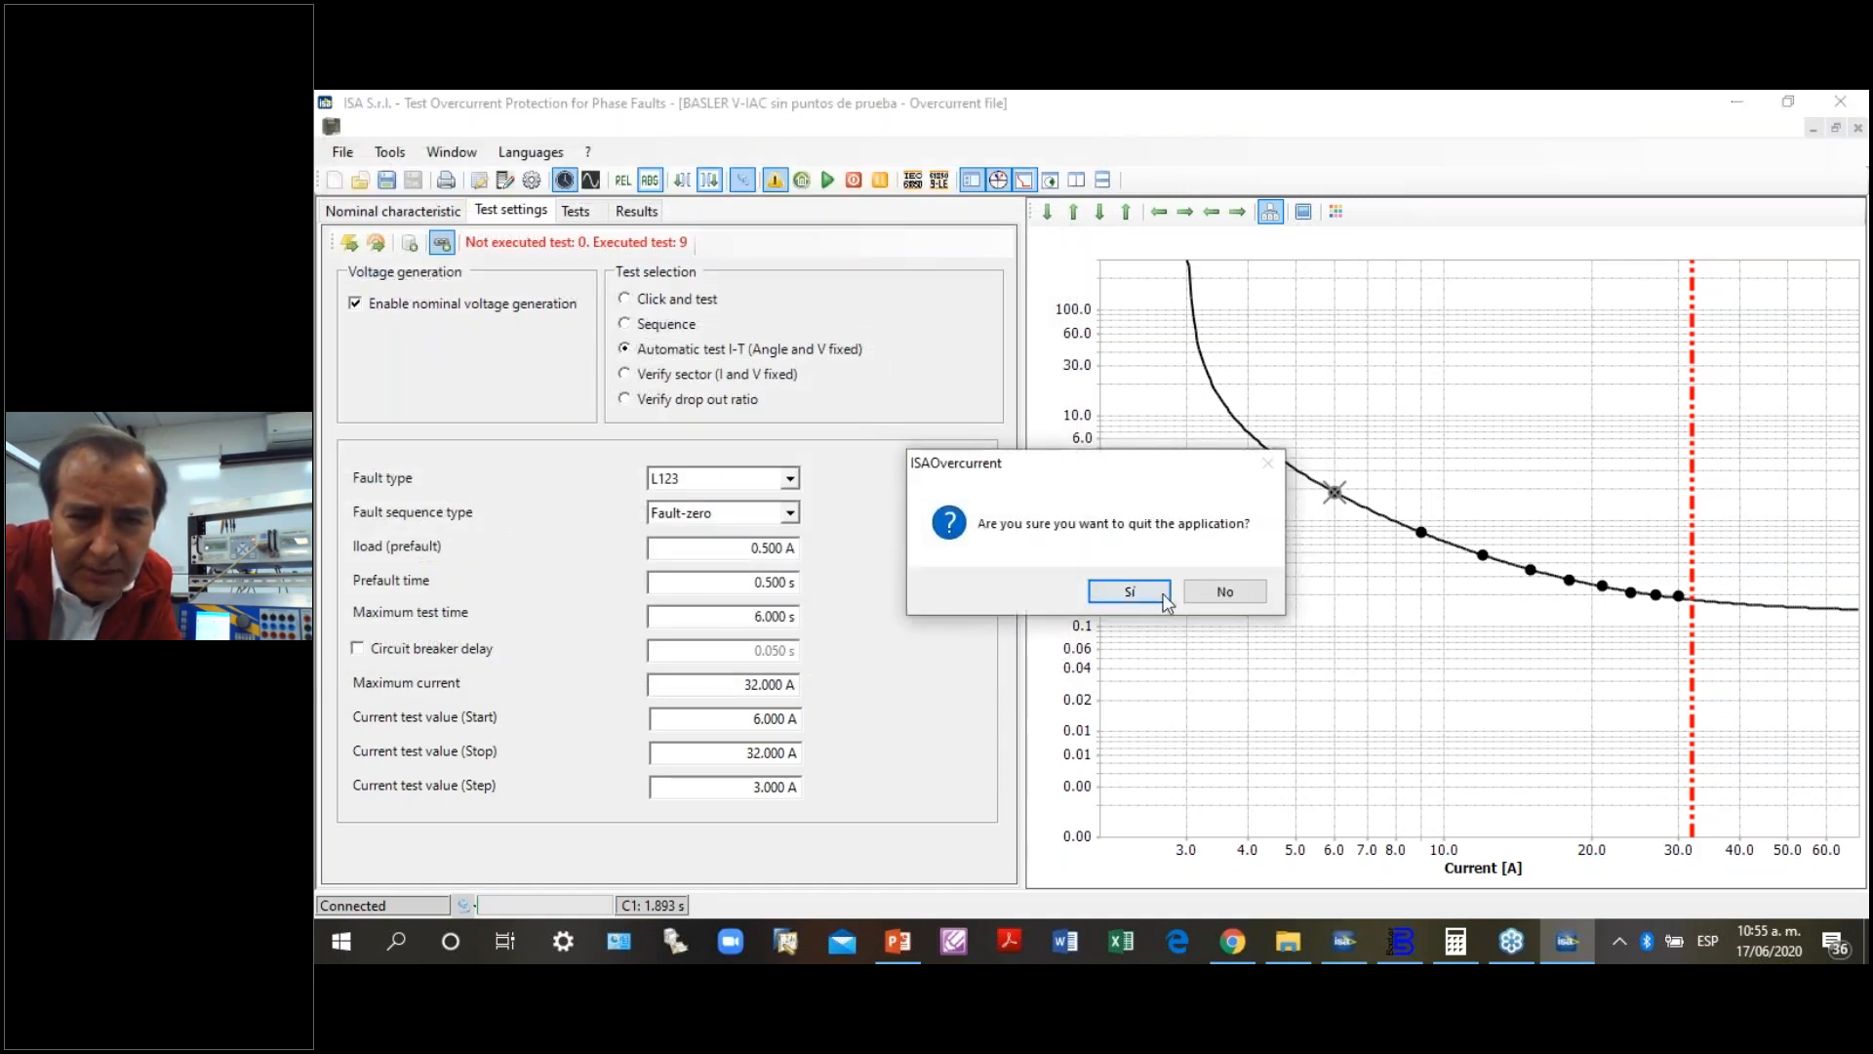
click(1151, 592)
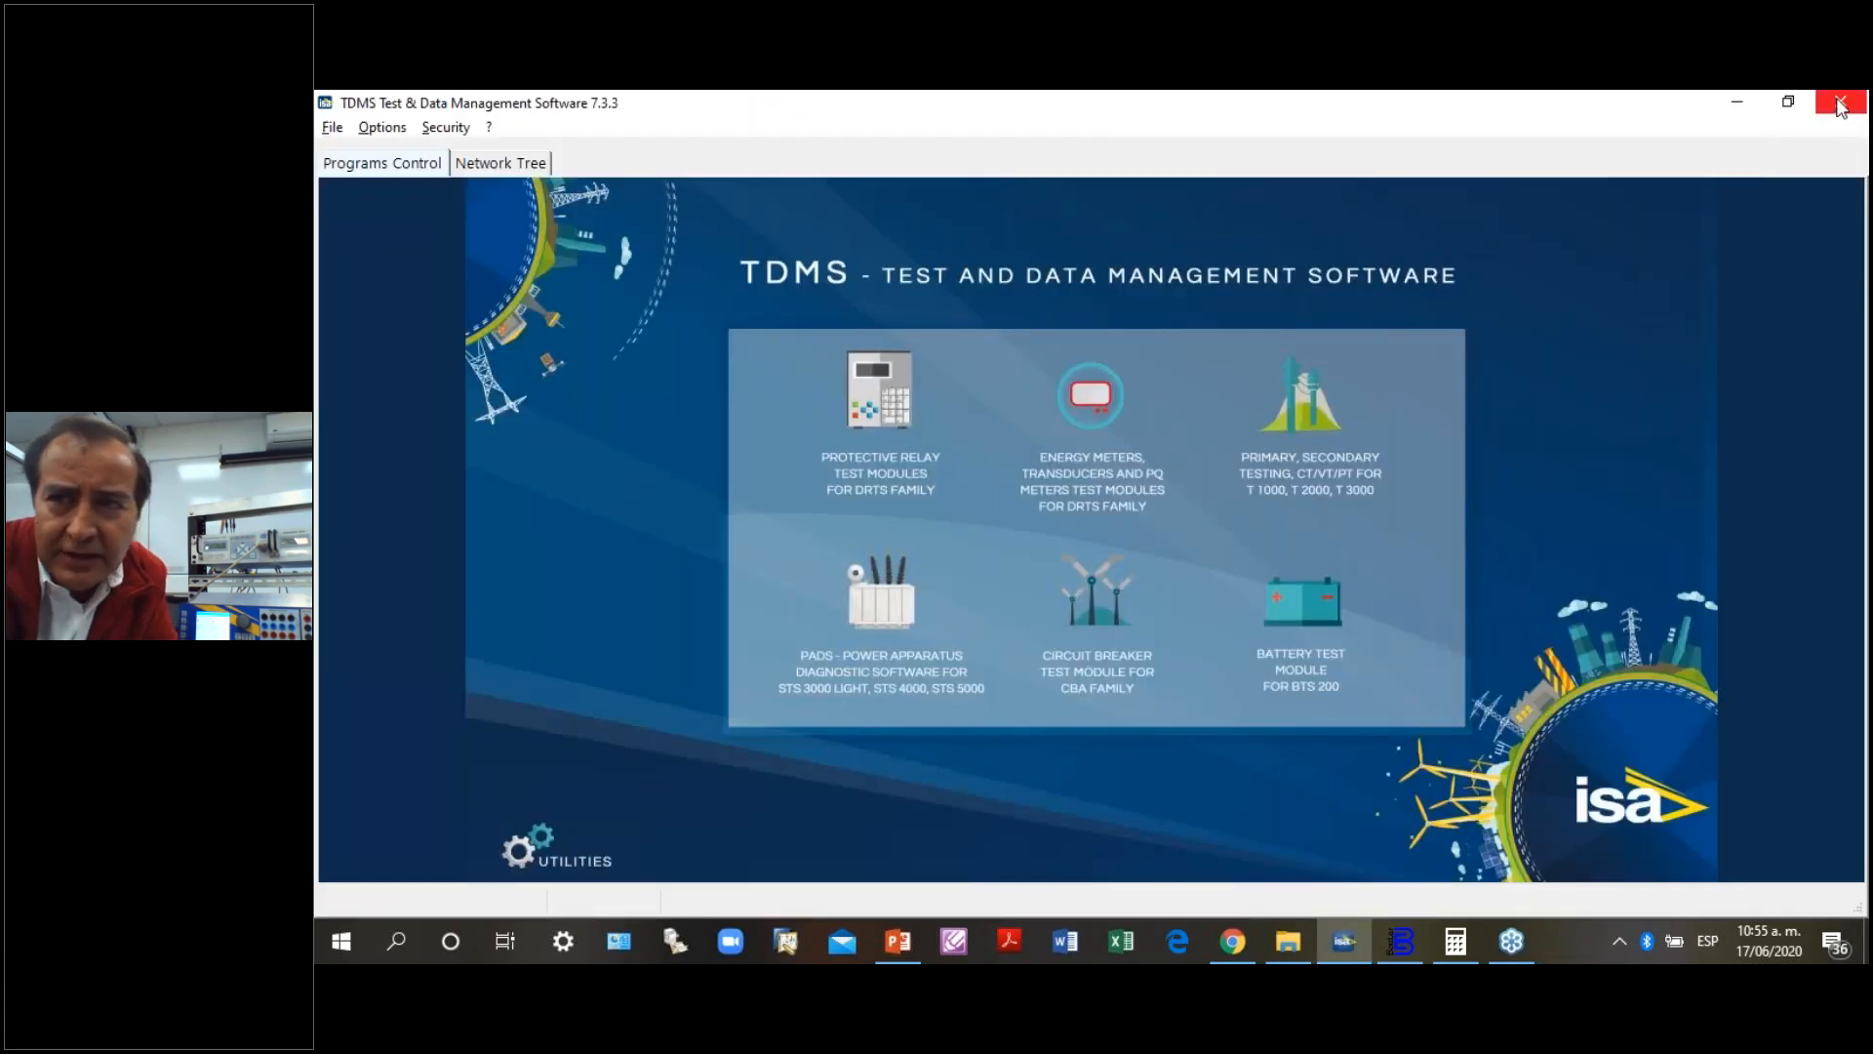
- Minimize TDMS, switch to the PowerPoint webinar presentation and start the slide show from the "ENSAYOS RELEVANTES" slide
click(1744, 107)
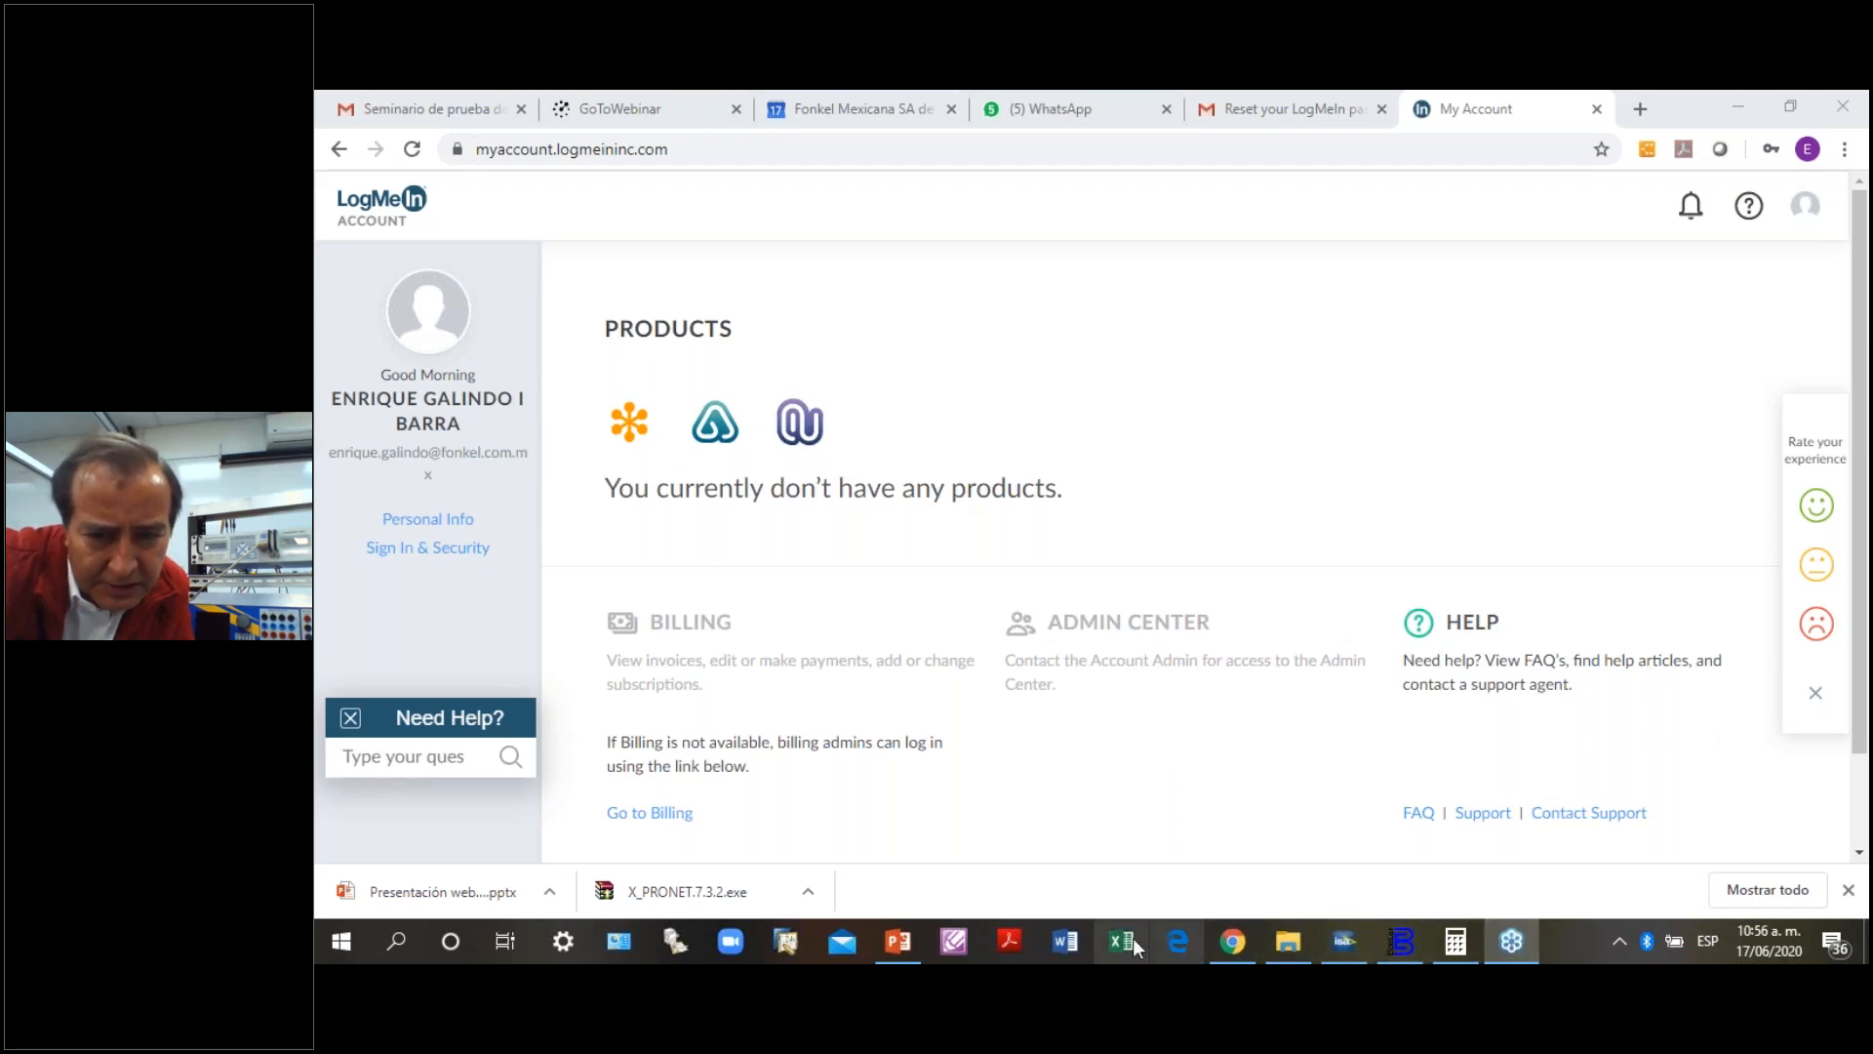
click(895, 941)
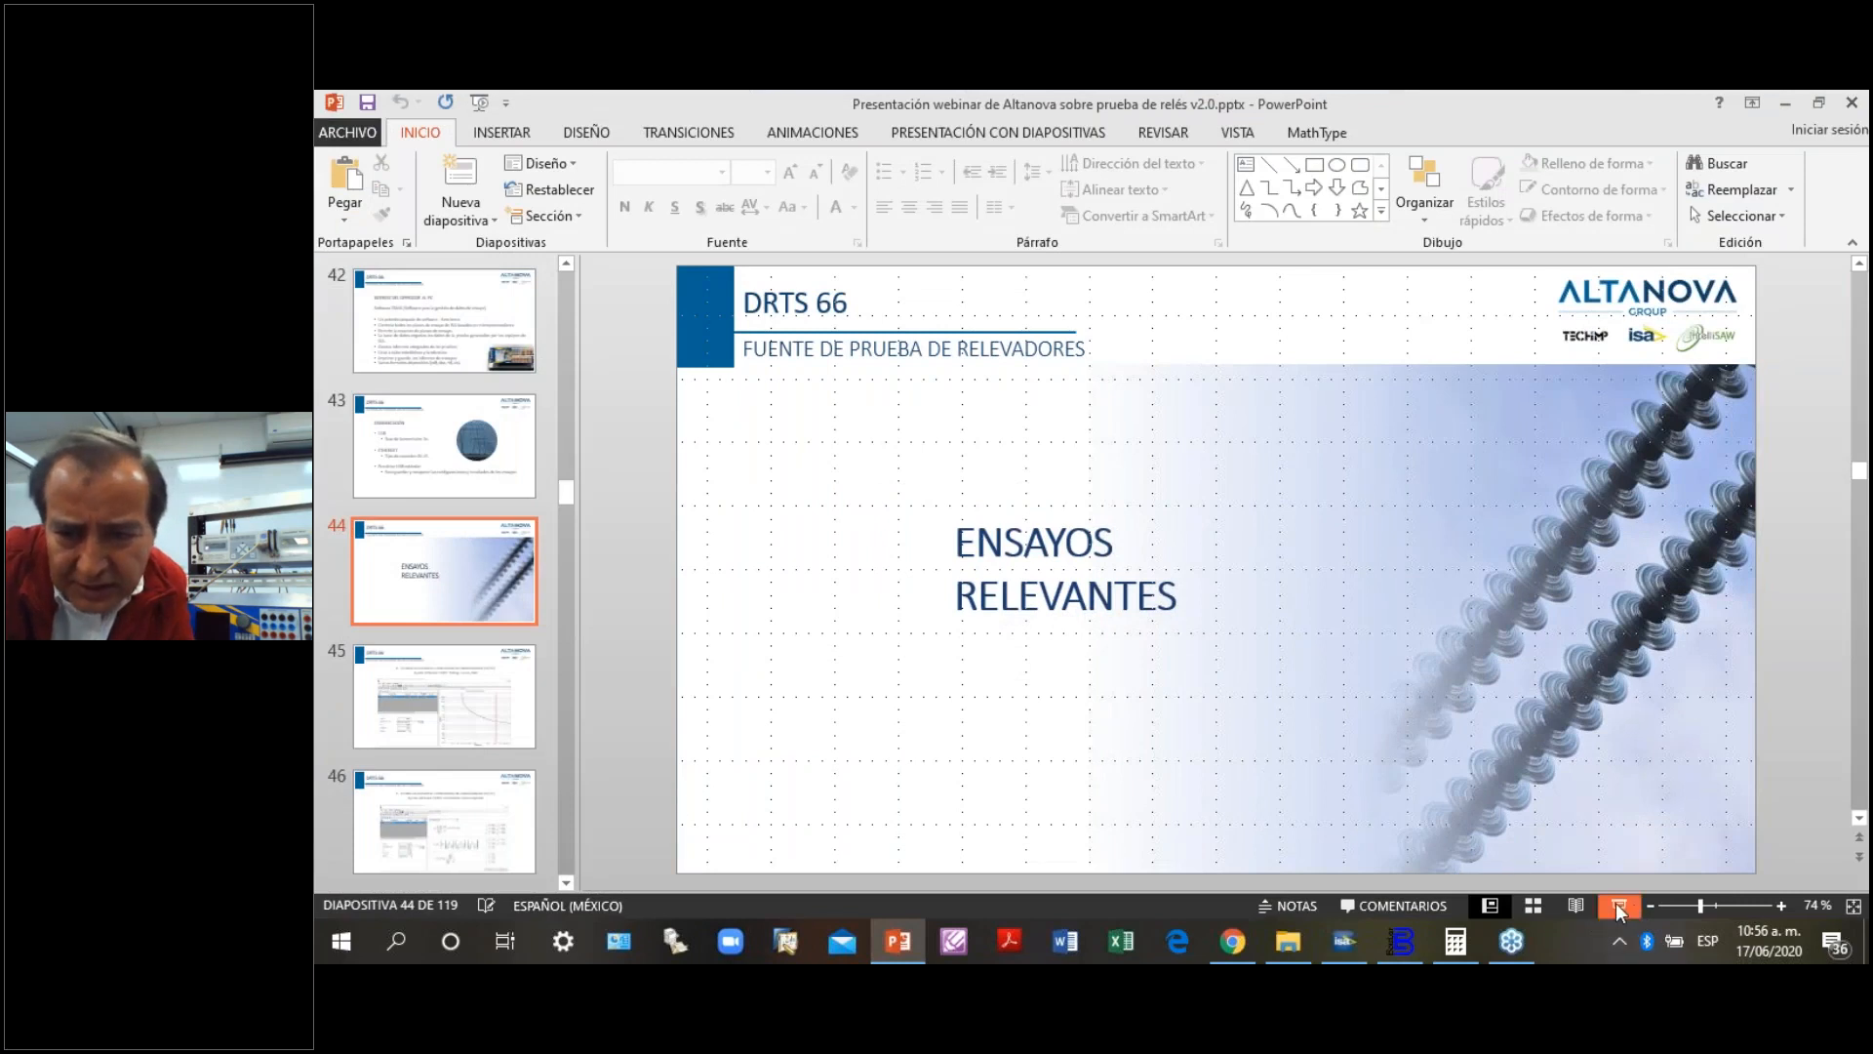
click(1619, 906)
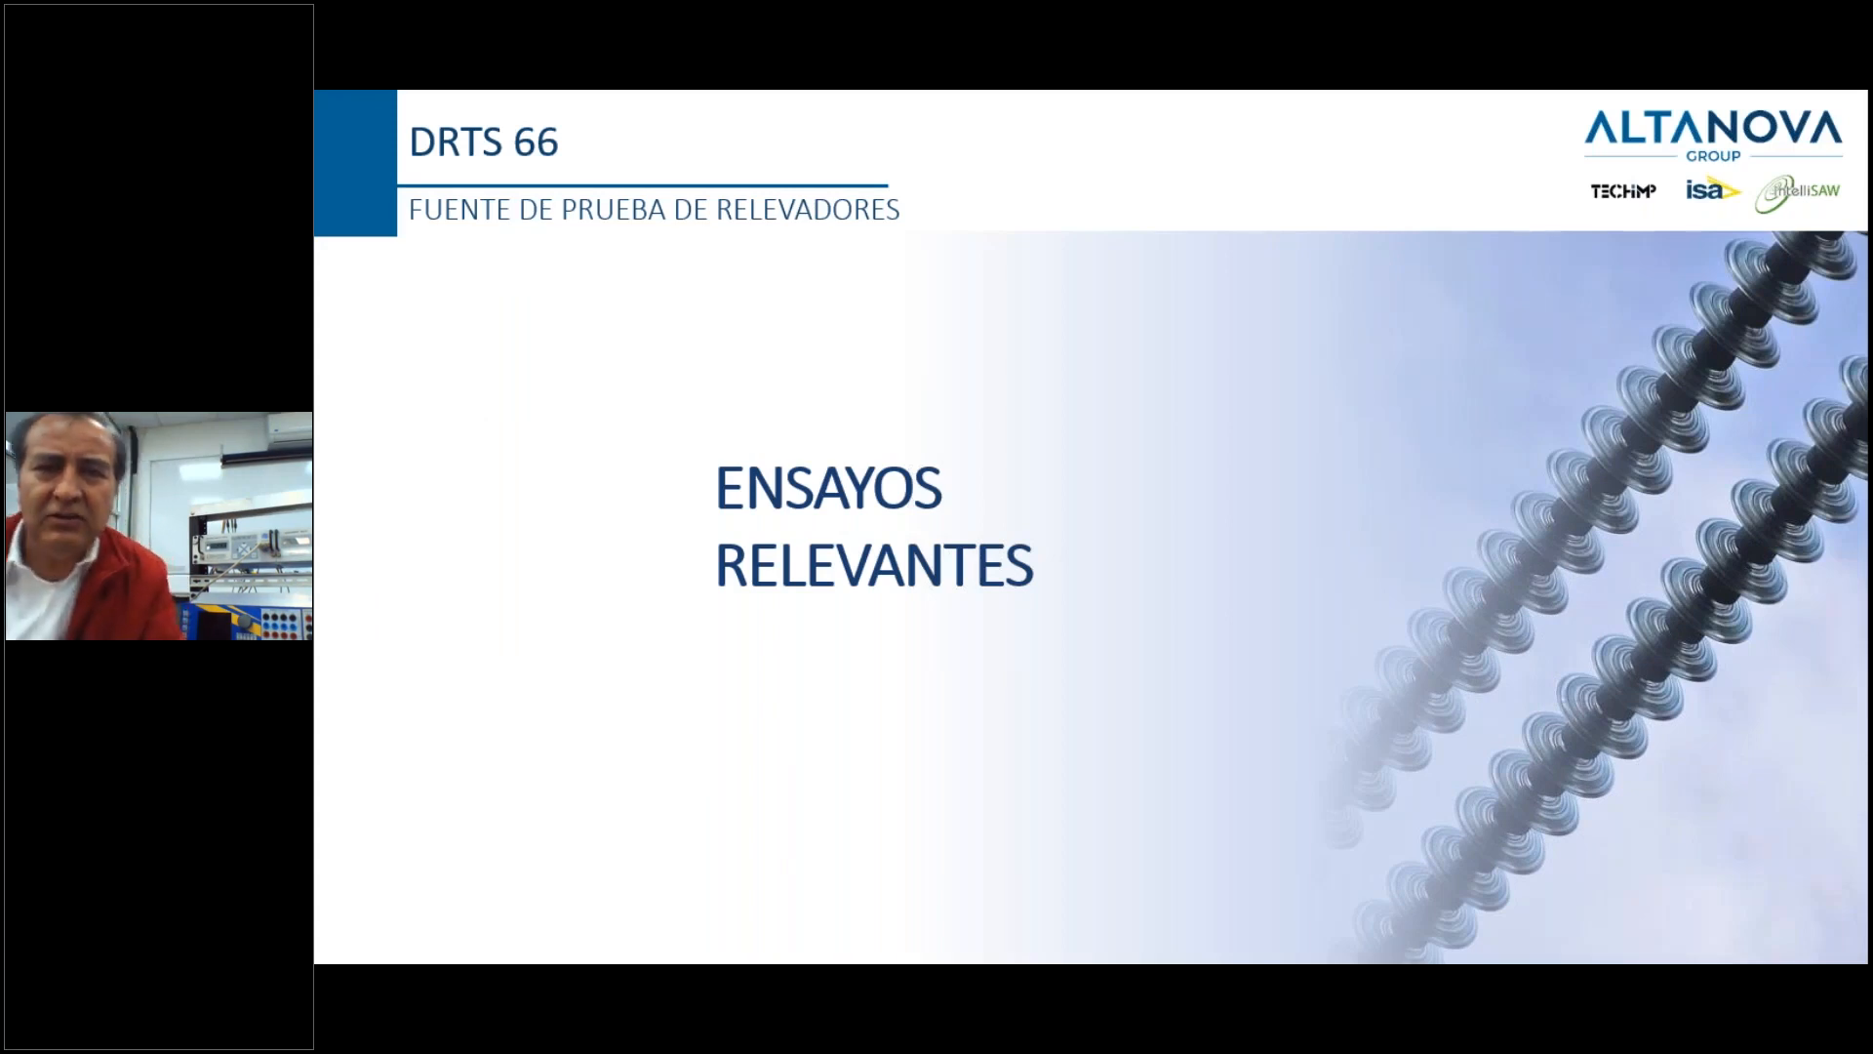
- Advance the slide show through the overcurrent (50/51) slides to the transformer differential (87T) test slide
key(Right)
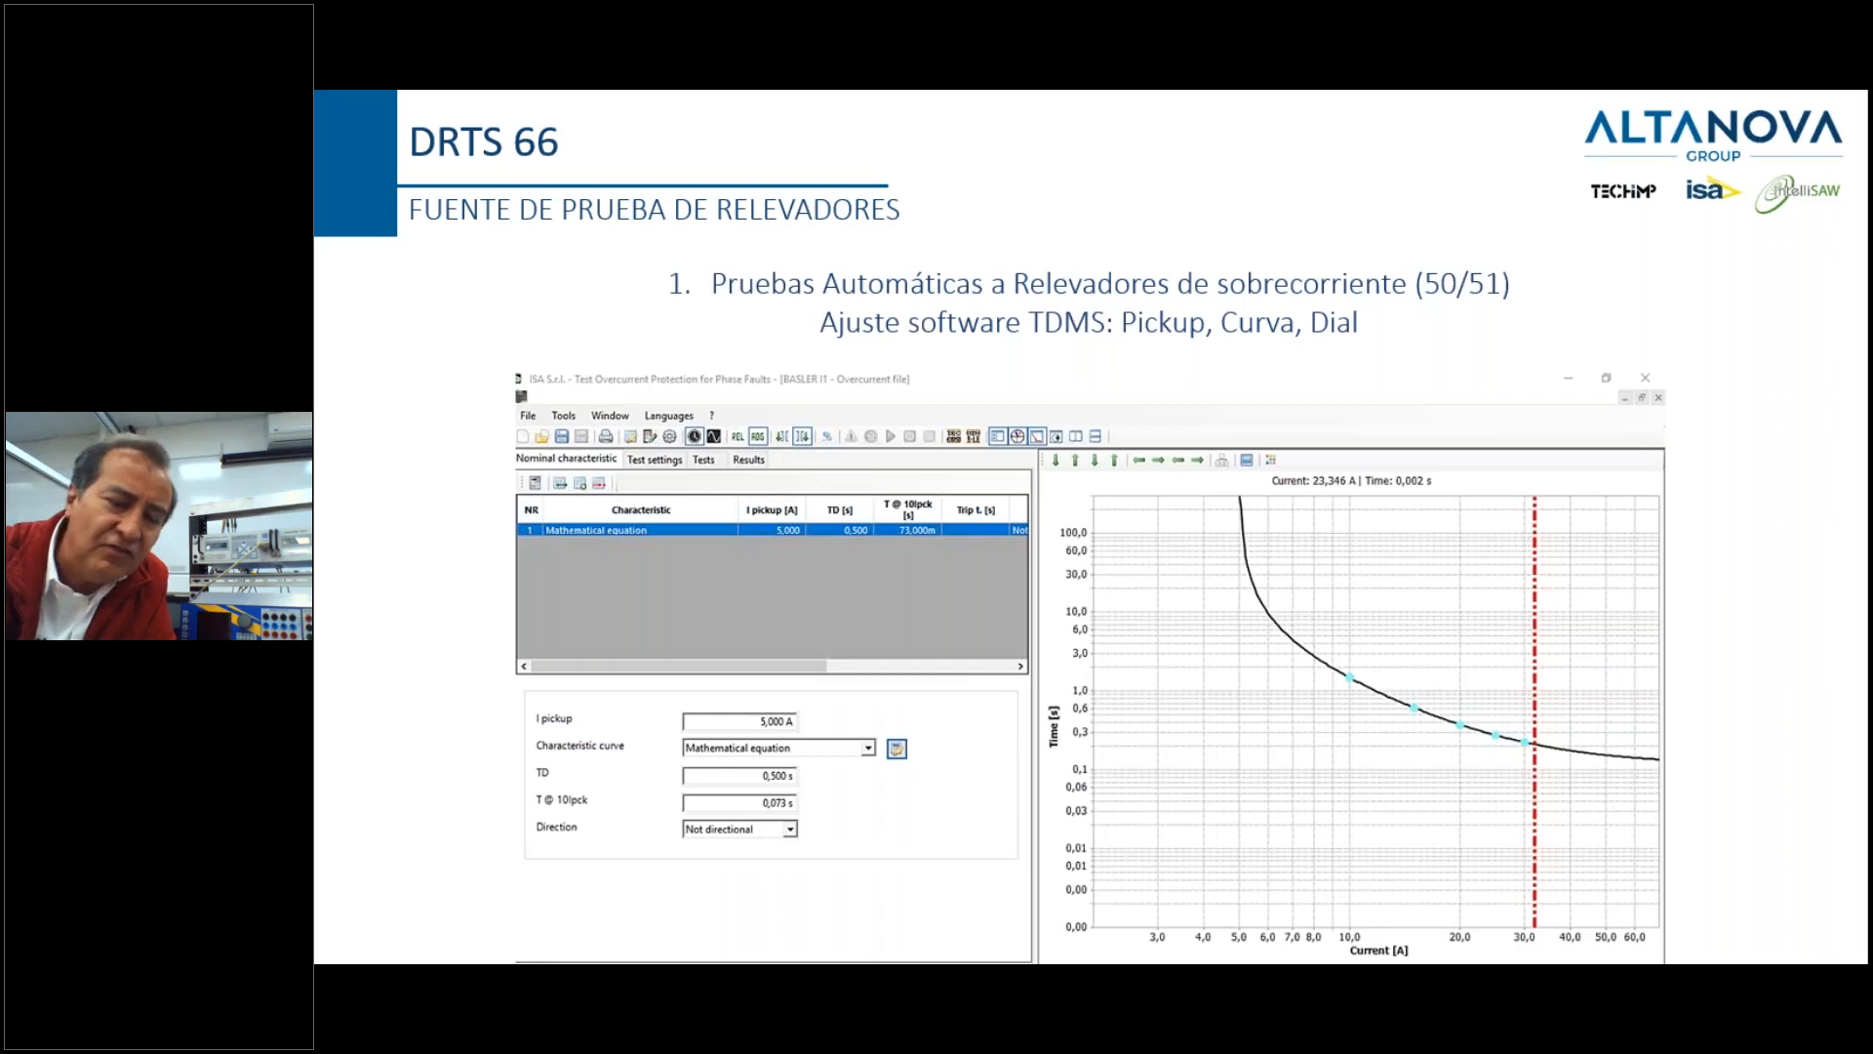
key(Right)
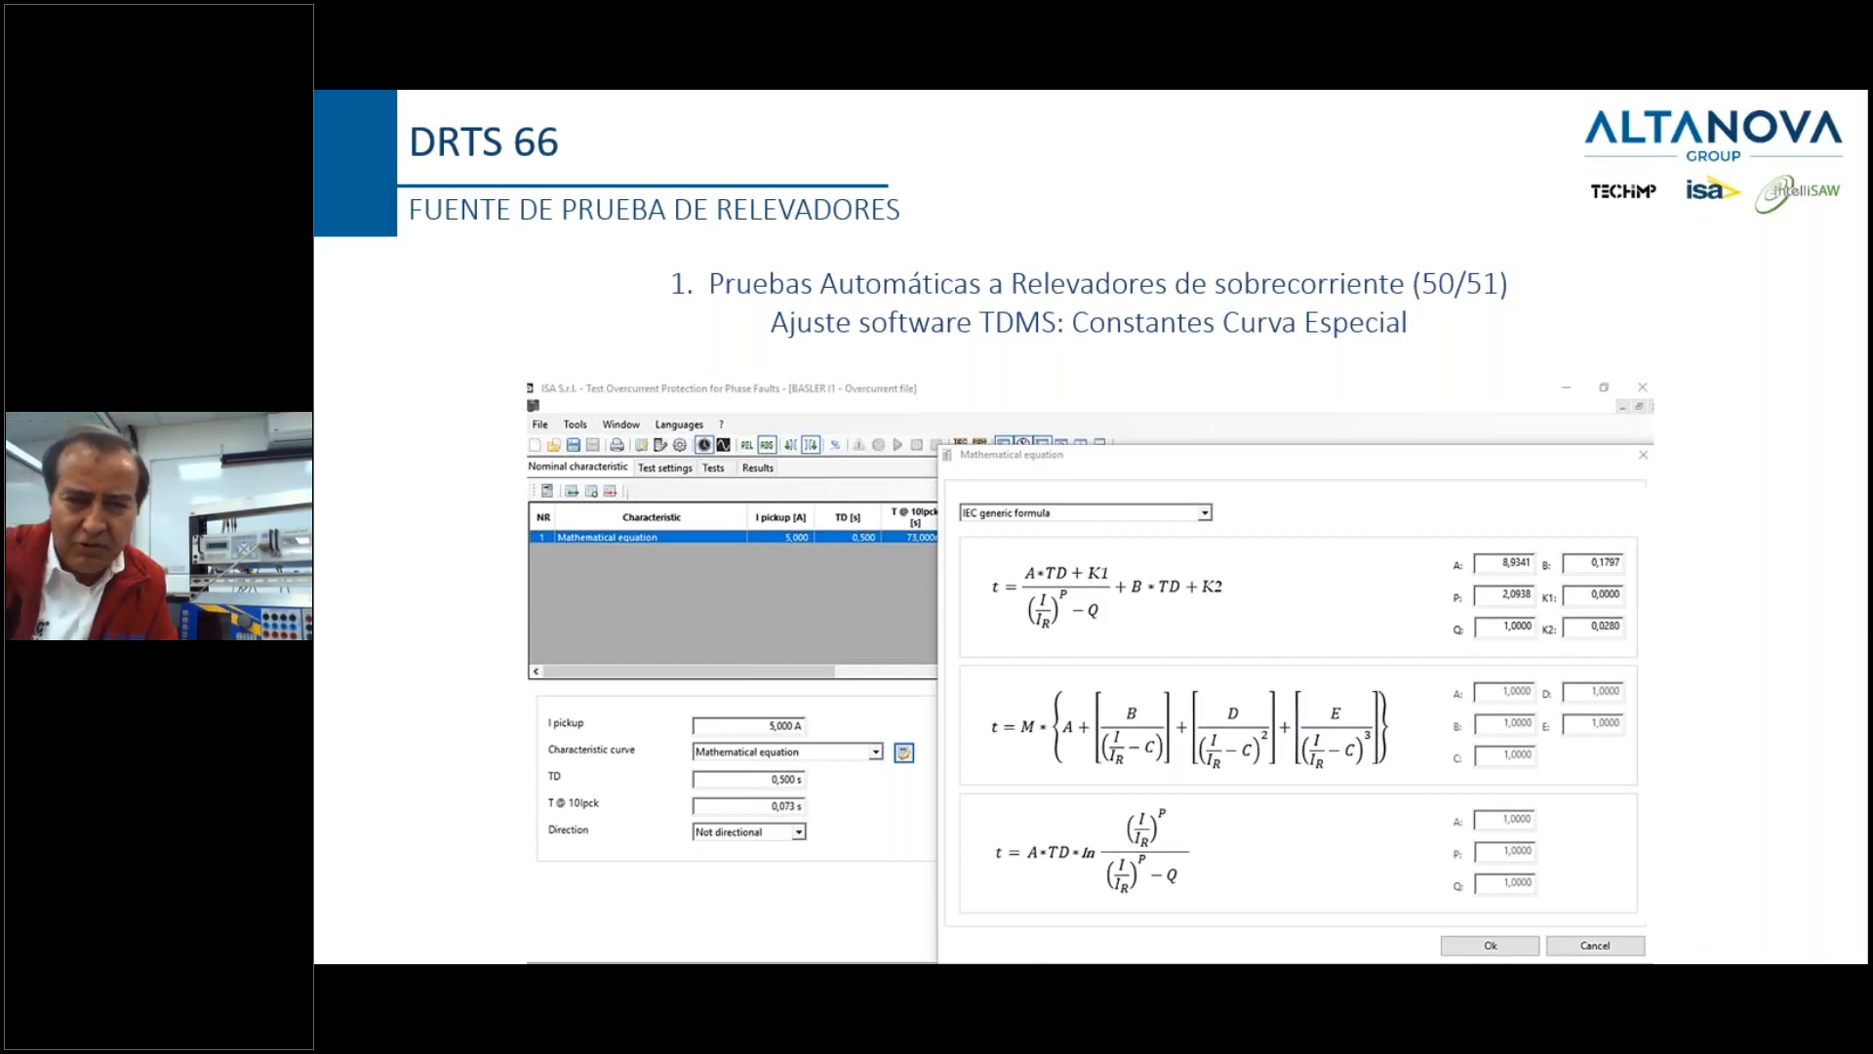
key(Right)
key(Right)
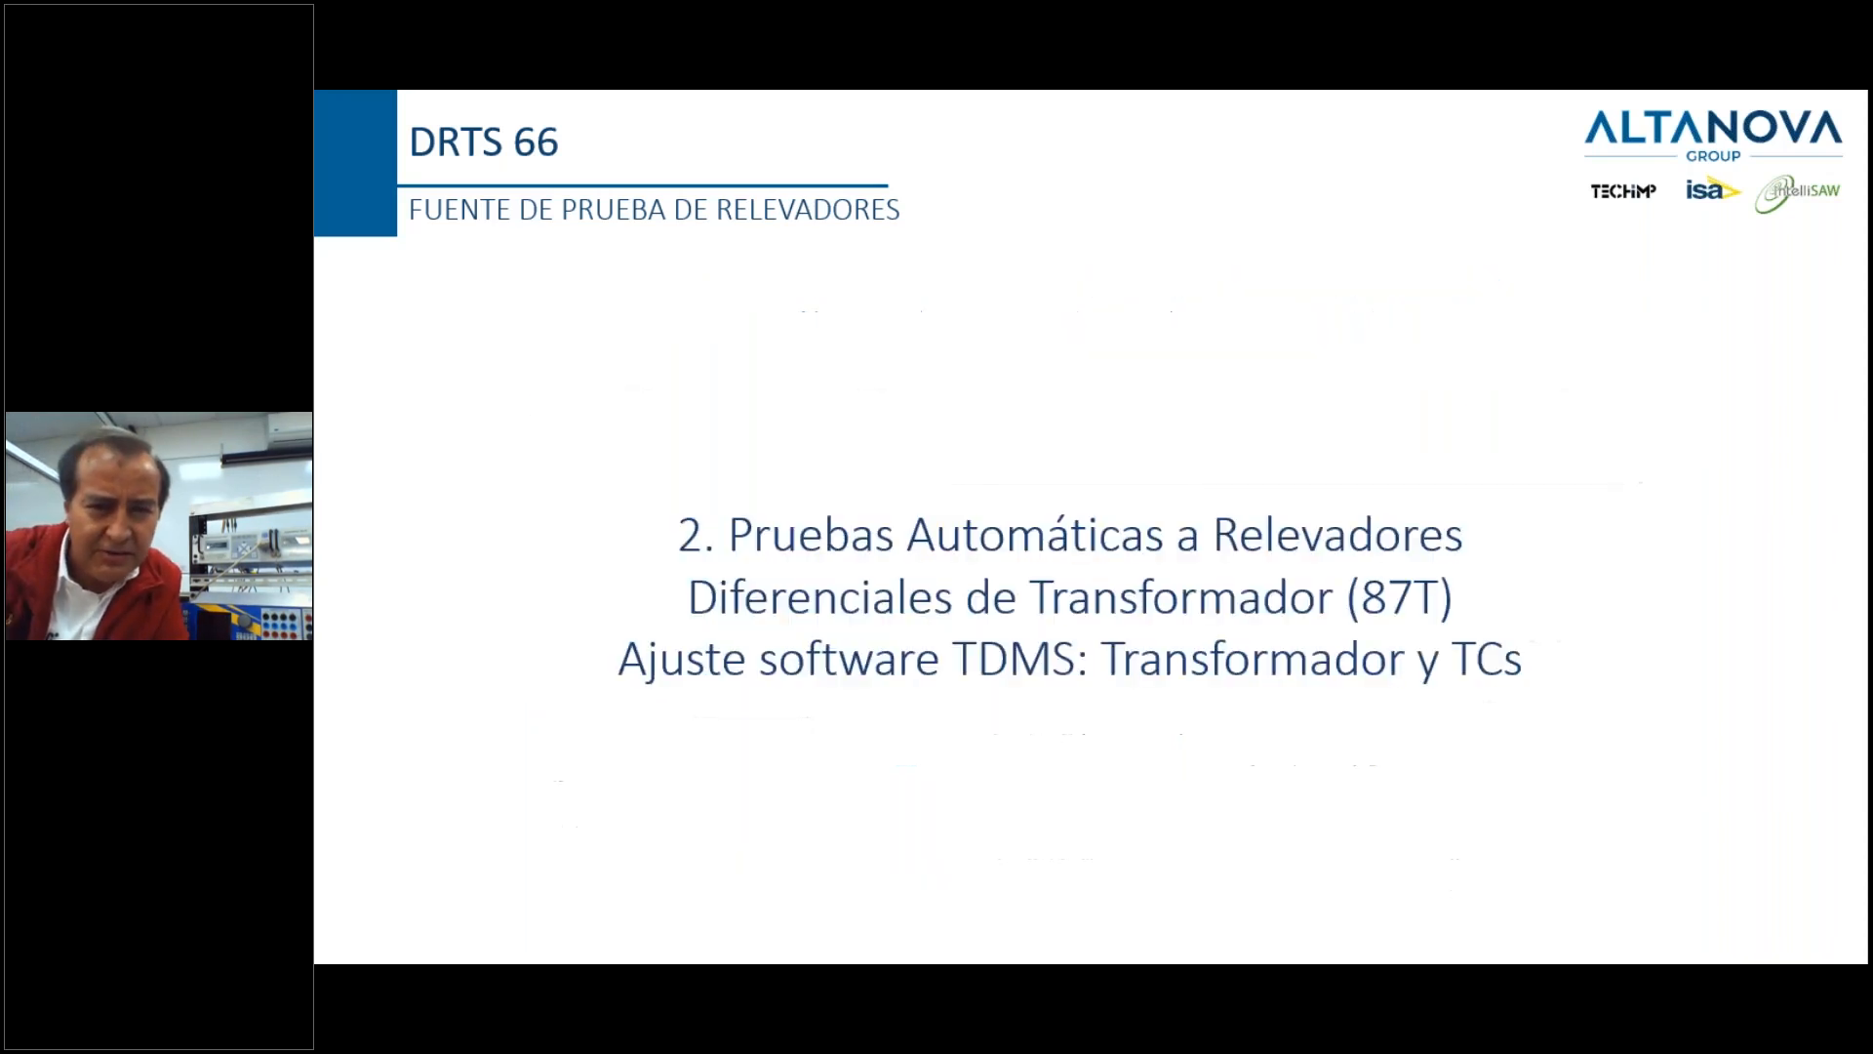